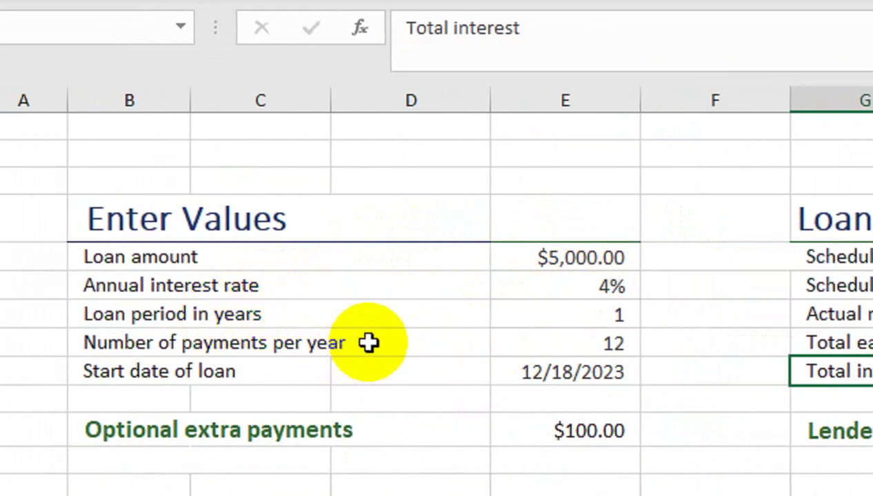
pyautogui.click(409, 350)
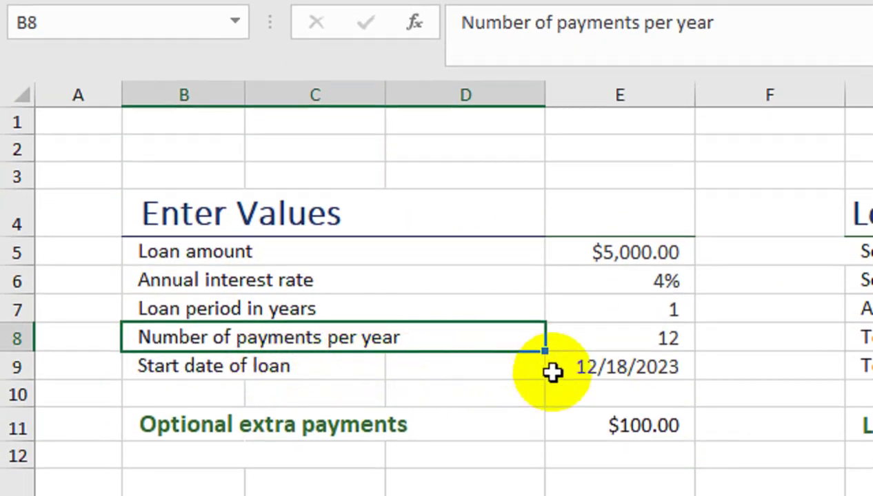
pyautogui.click(562, 371)
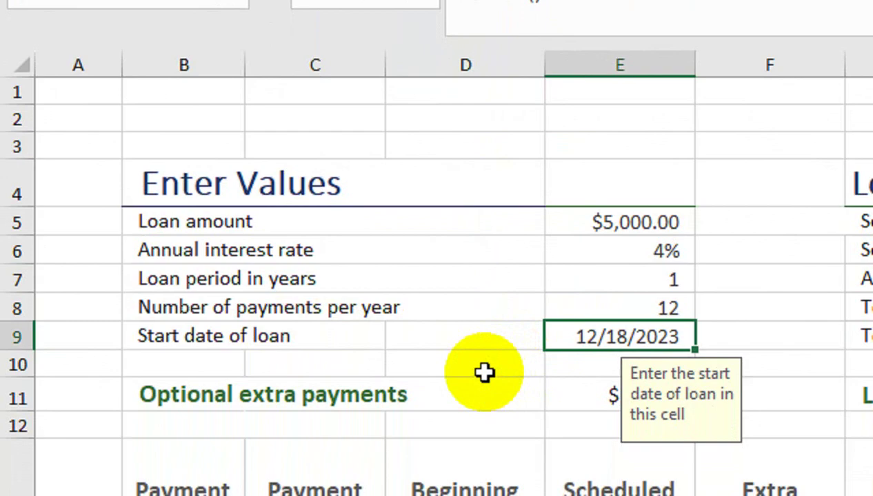
pyautogui.click(484, 420)
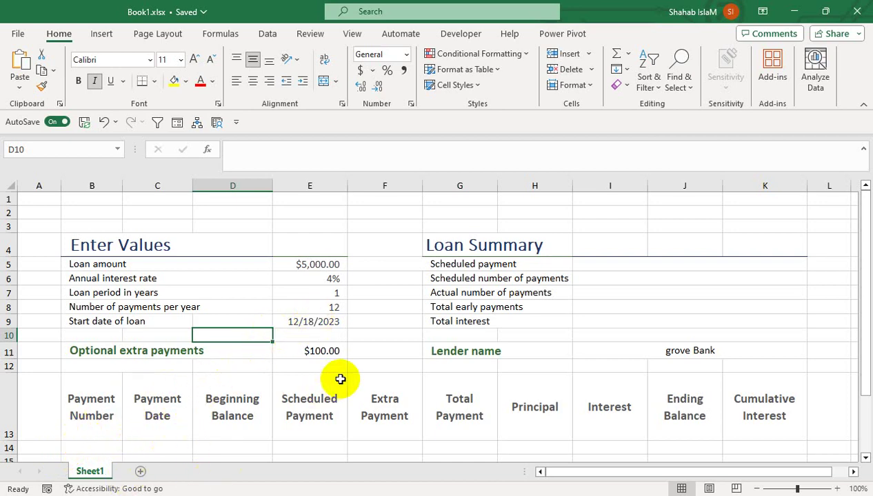
pyautogui.moveTo(864, 366); pyautogui.dragTo(865, 386)
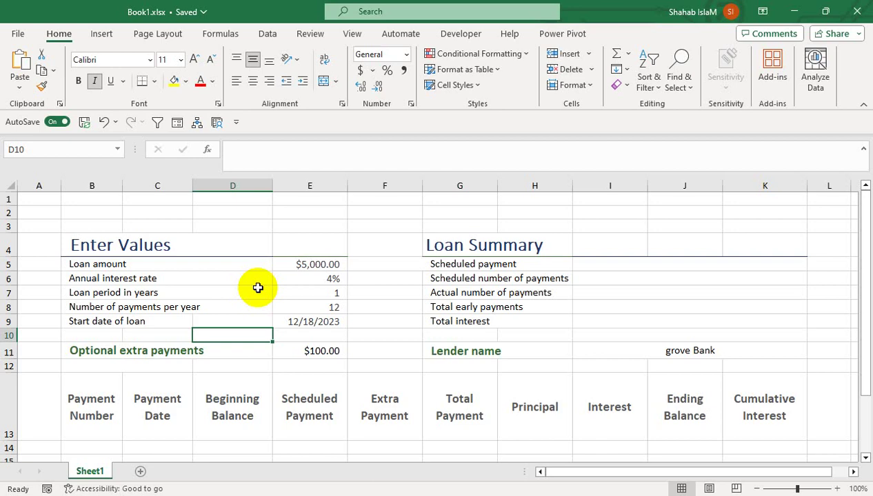
# Inspect the data validation input message of the Scheduled payment cell I5 in the Loan Summary, without changing it.
pyautogui.click(620, 262)
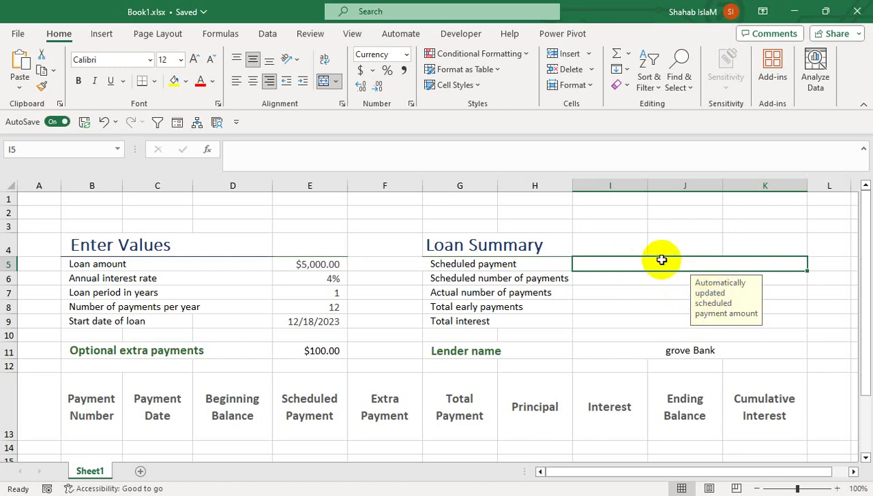
pyautogui.click(607, 279)
pyautogui.click(615, 293)
pyautogui.click(643, 266)
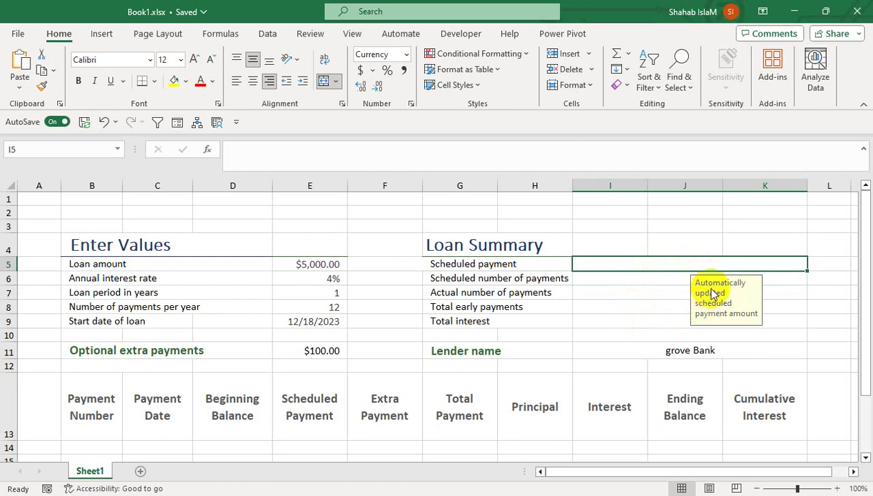
pyautogui.click(264, 33)
pyautogui.click(702, 88)
pyautogui.click(701, 92)
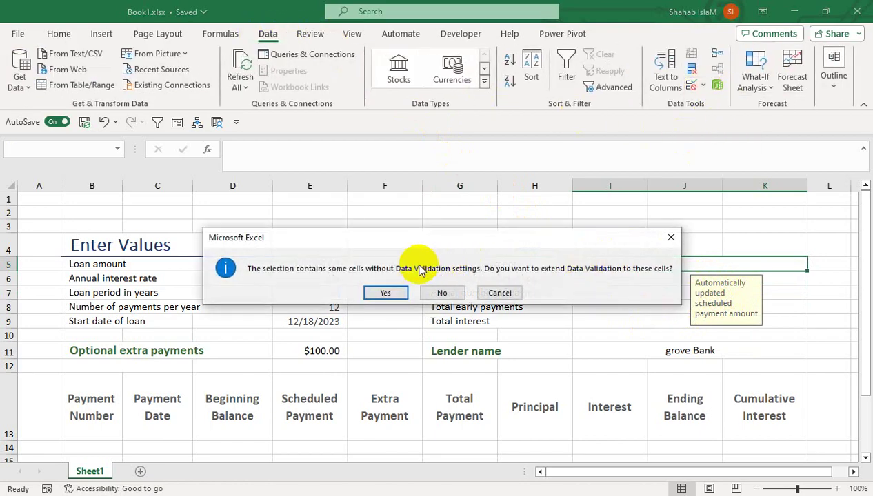
pyautogui.click(396, 292)
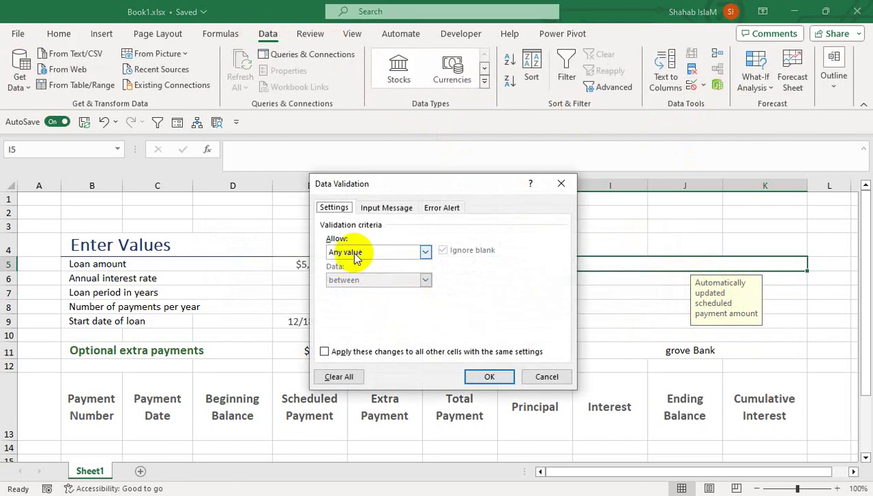
pyautogui.click(394, 209)
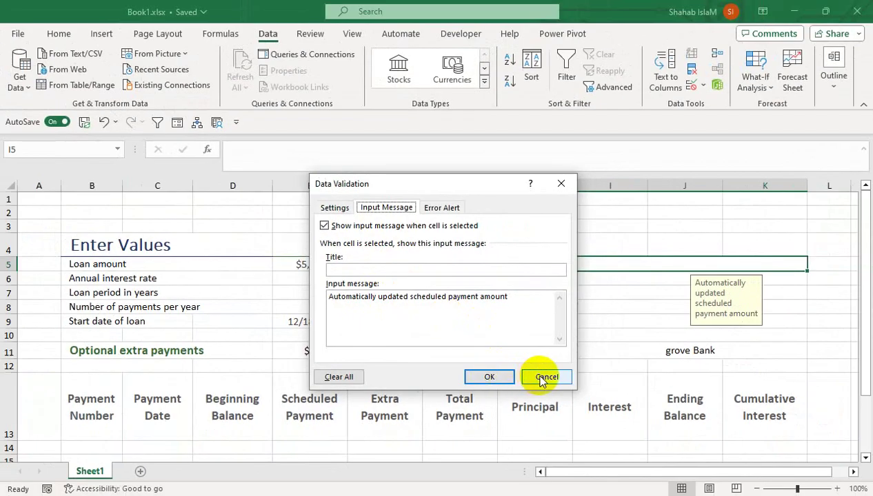
pyautogui.click(737, 461)
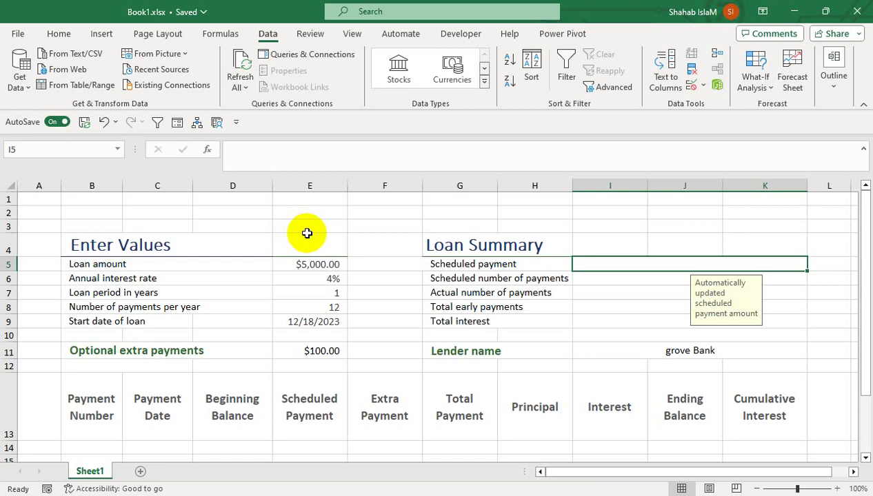
# Enter the formula =E5*E6*E7*E9 in cell E3, above the Enter Values inputs.
pyautogui.click(330, 222)
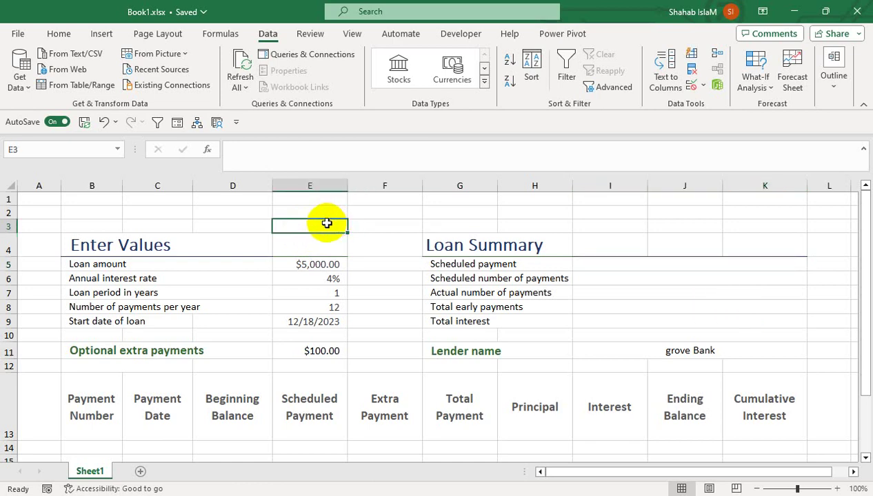
pyautogui.write('=')
pyautogui.click(305, 264)
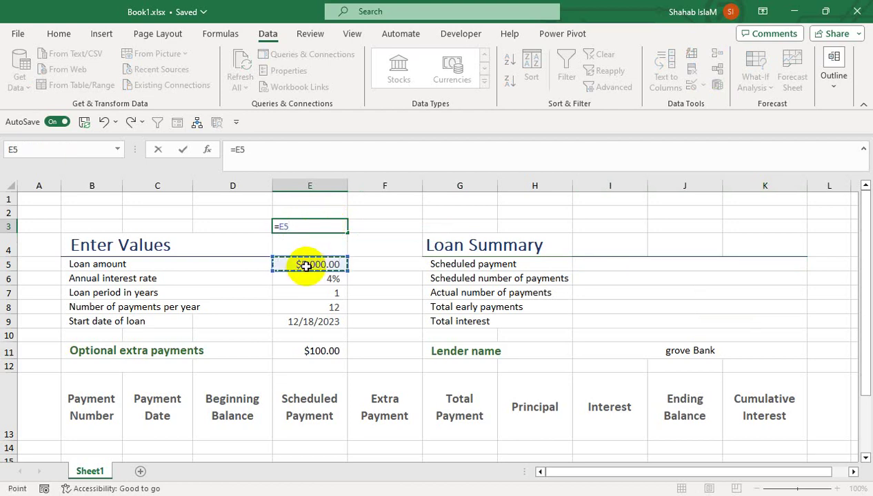
pyautogui.write('*')
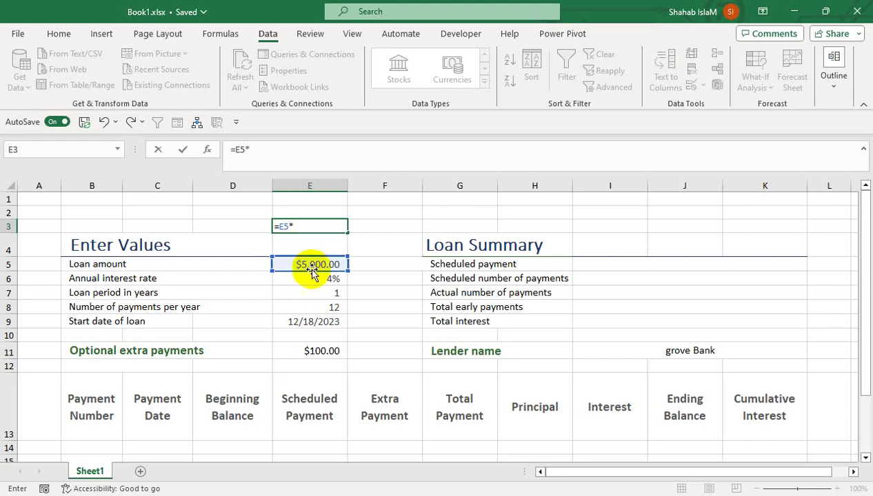
pyautogui.click(294, 278)
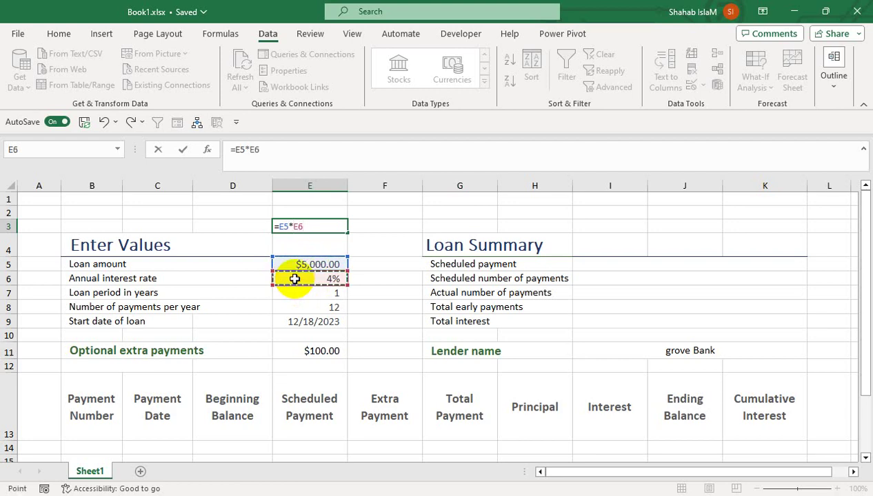
pyautogui.write('*')
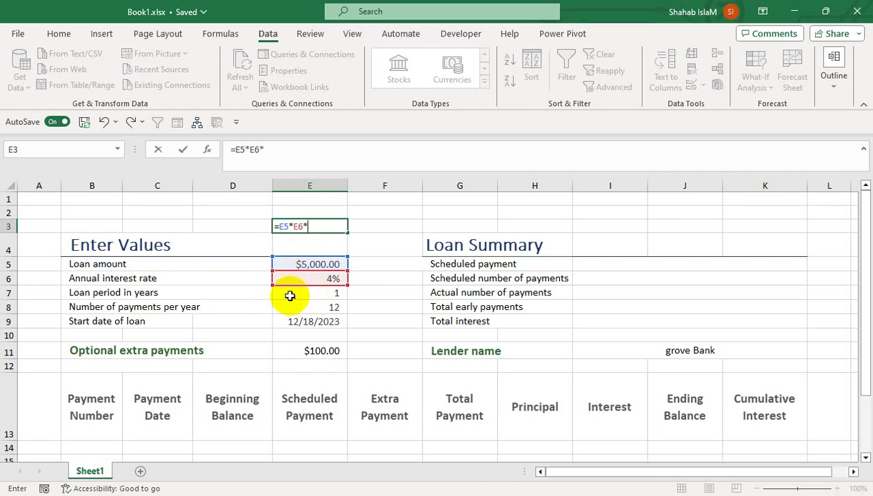
pyautogui.click(293, 293)
pyautogui.write('*')
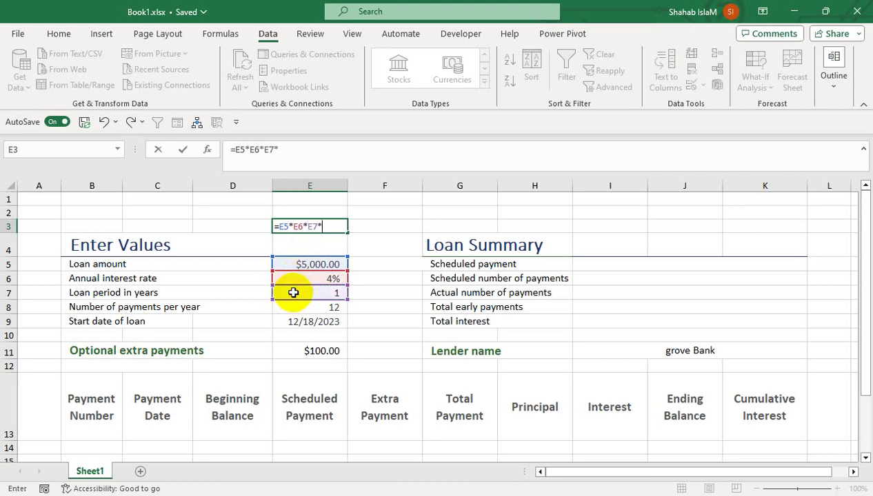
pyautogui.click(295, 321)
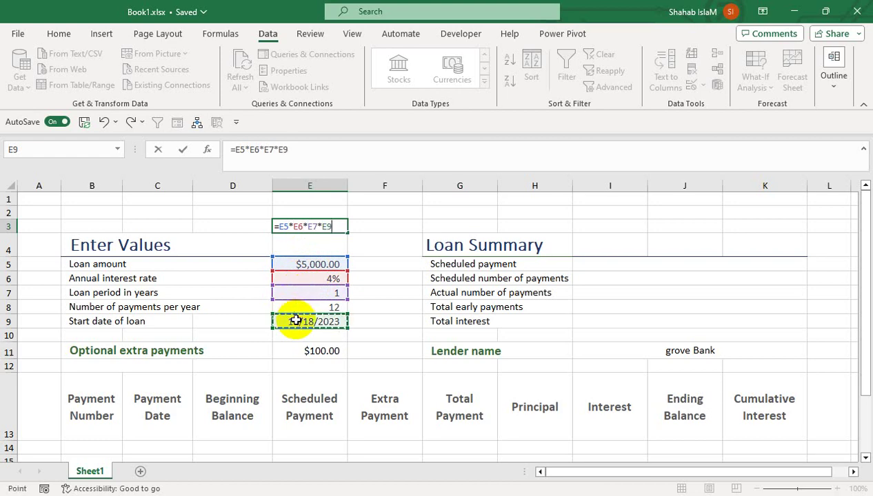
pyautogui.press('Return')
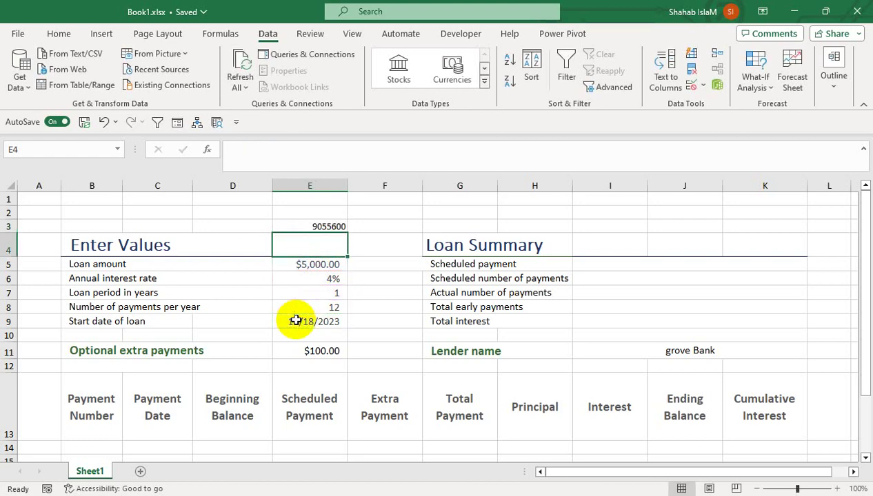
# Copy the full formula text of cell E3 and leave the cell's formula as it is.
pyautogui.click(330, 225)
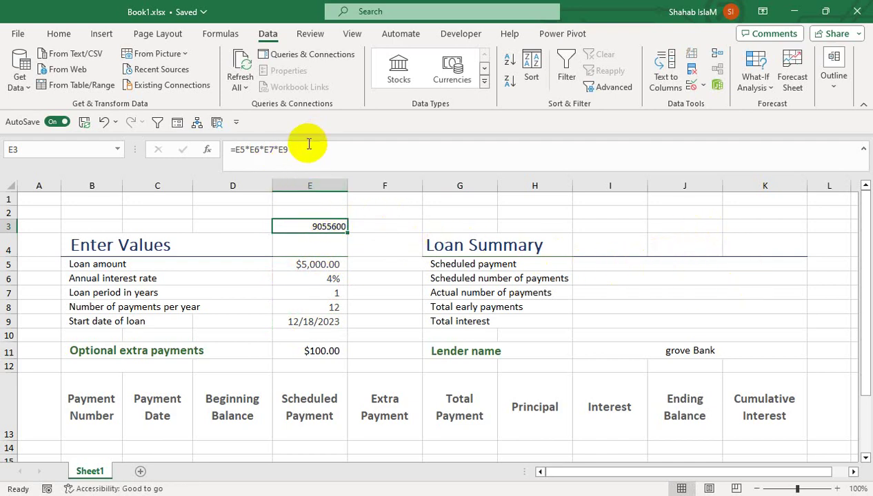
pyautogui.moveTo(308, 144); pyautogui.dragTo(214, 129)
pyautogui.hotkey('ctrl', 'c')
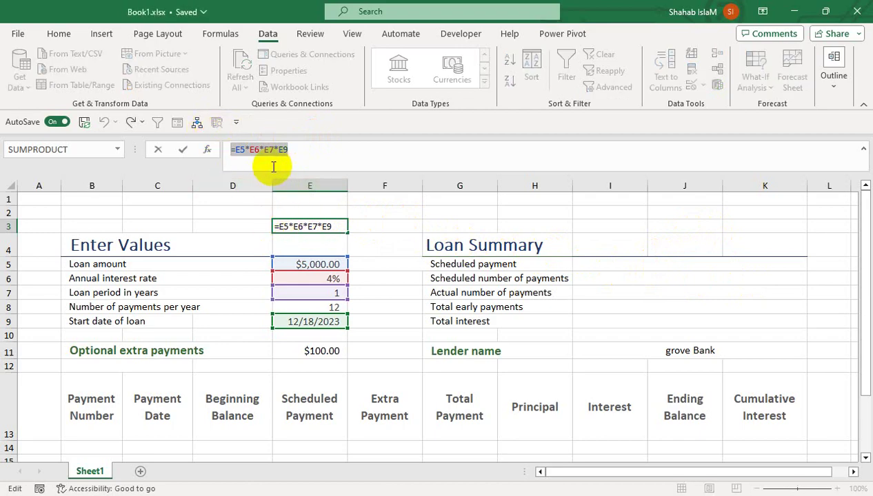
pyautogui.press('Return')
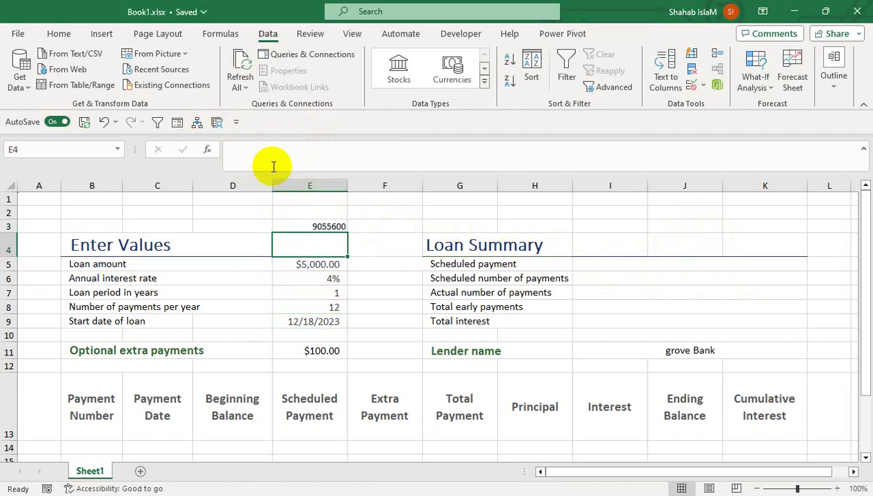
# Start a new defined name in the Name Manager that refers to the copied formula =E5*E6*E7*E9.
pyautogui.click(222, 33)
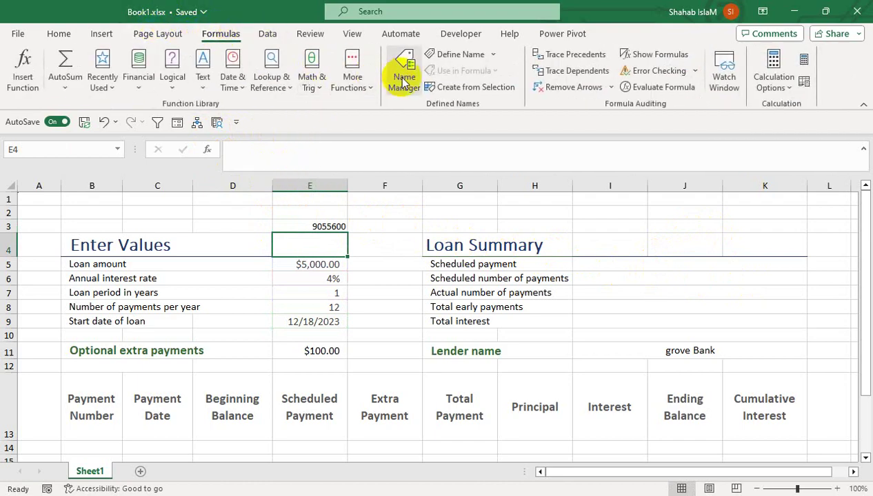
pyautogui.click(404, 76)
pyautogui.click(133, 168)
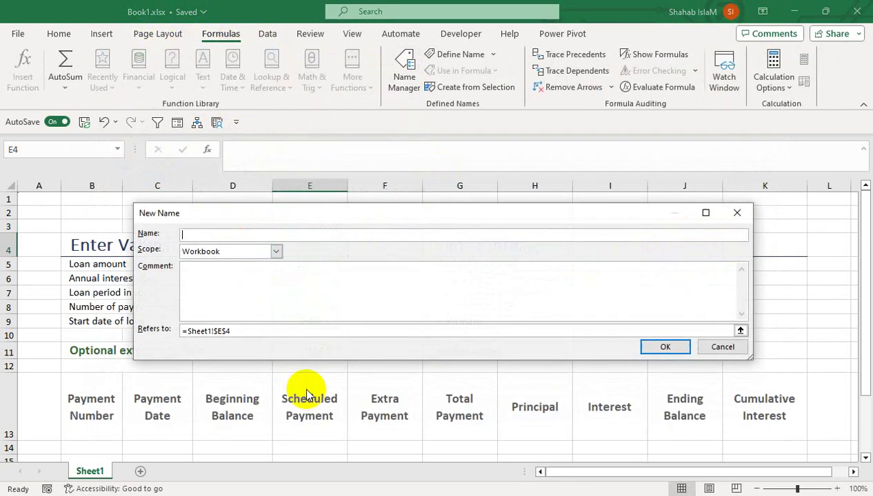
pyautogui.click(224, 331)
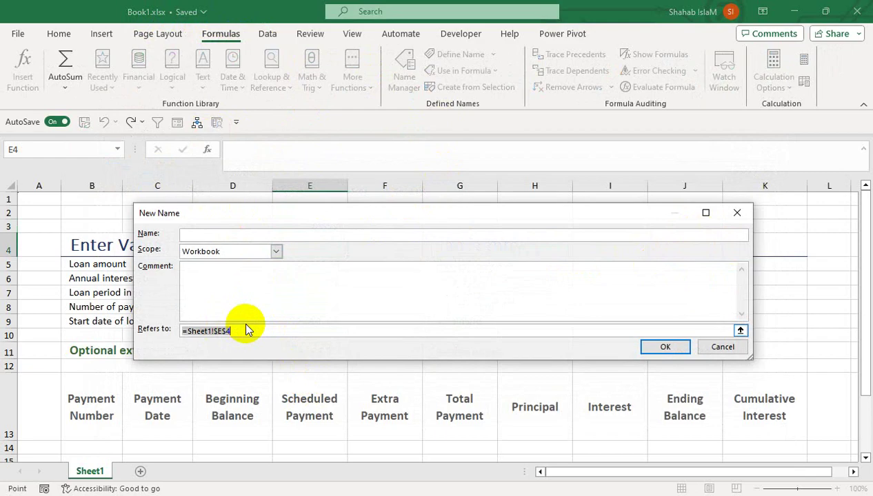
pyautogui.hotkey('ctrl', 'v')
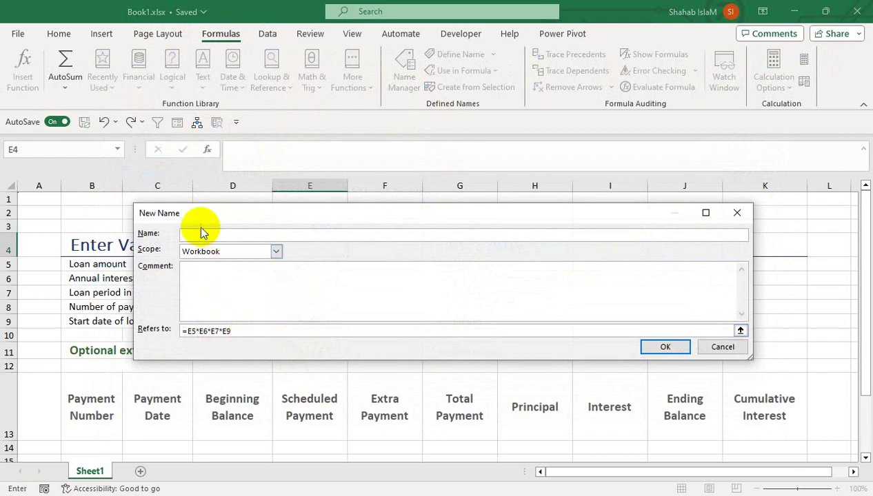
# Name the new definition LoanGood with Workbook scope, save it and close the Name Manager.
pyautogui.moveTo(204, 216); pyautogui.dragTo(389, 308)
pyautogui.click(379, 324)
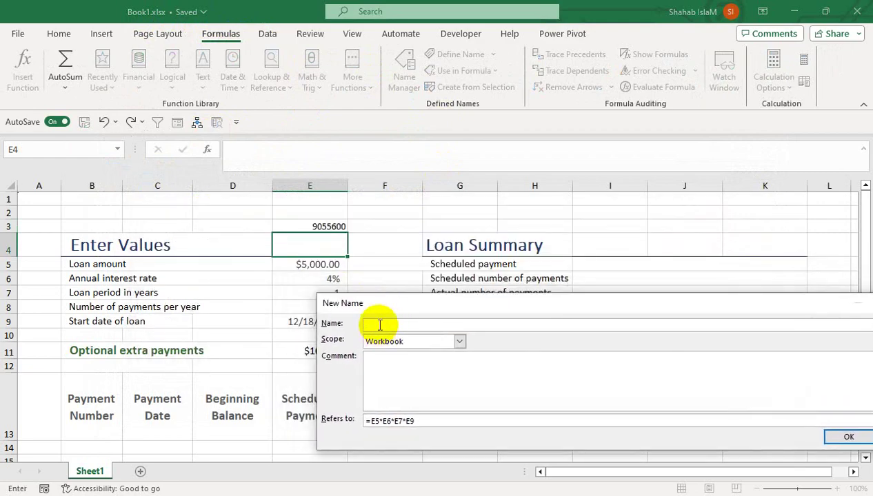
pyautogui.click(379, 324)
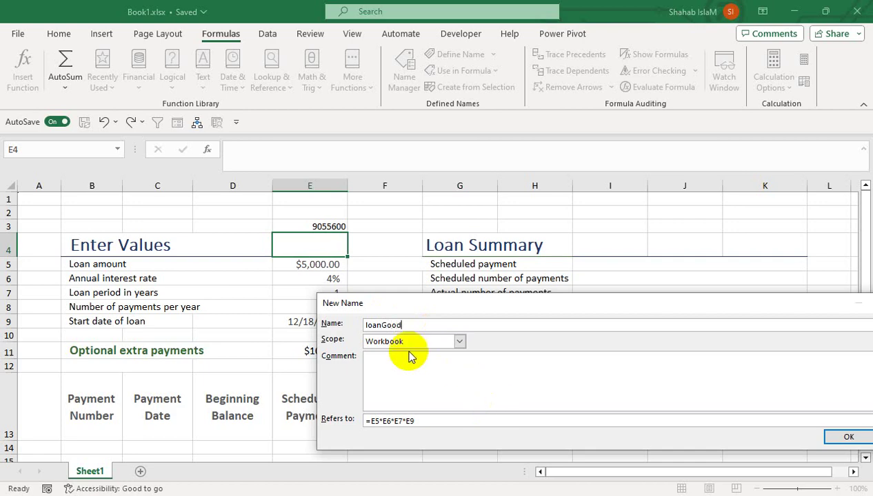
pyautogui.click(369, 330)
pyautogui.press('BackSpace')
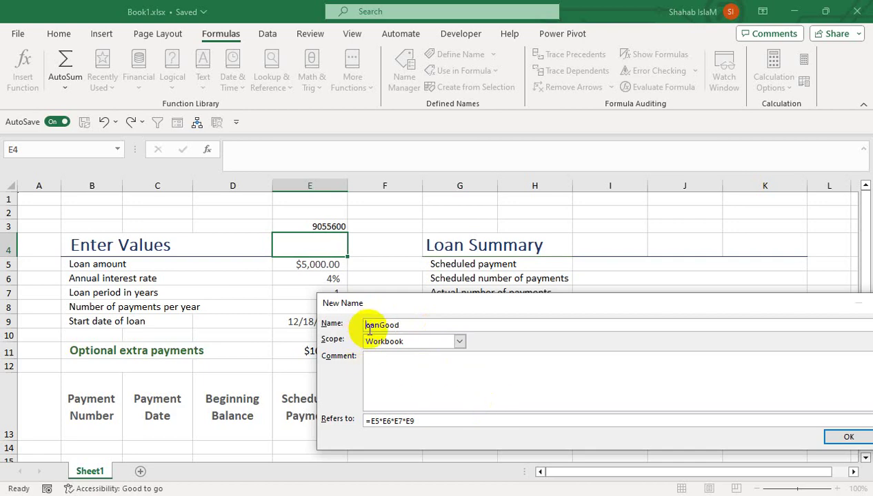
pyautogui.write('L')
pyautogui.moveTo(404, 307); pyautogui.dragTo(231, 303)
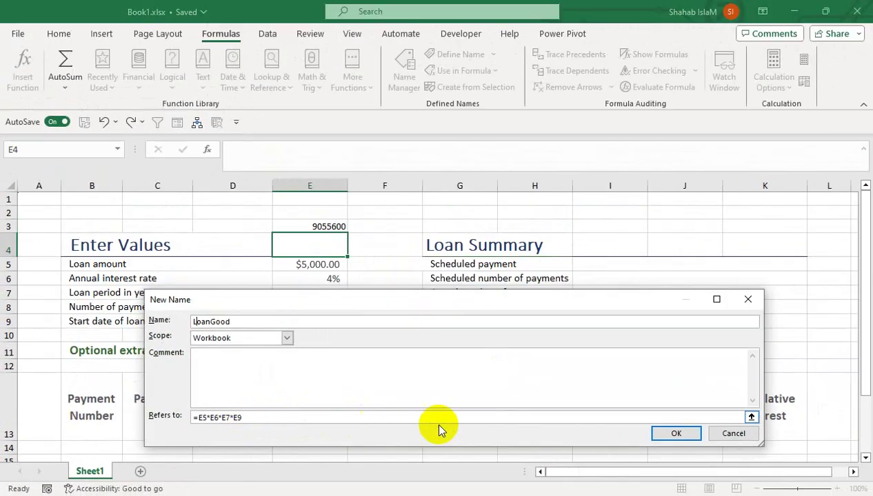
pyautogui.click(666, 481)
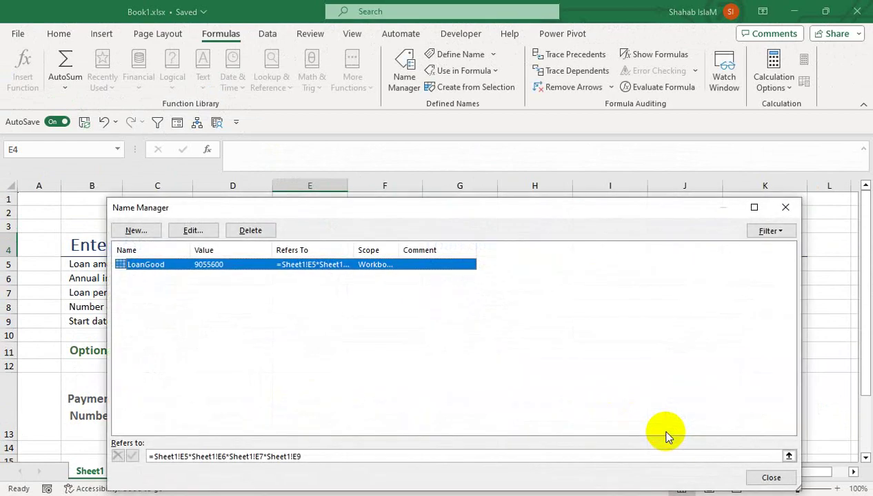
pyautogui.click(771, 477)
# Clear the formula from cell E3.
pyautogui.click(324, 223)
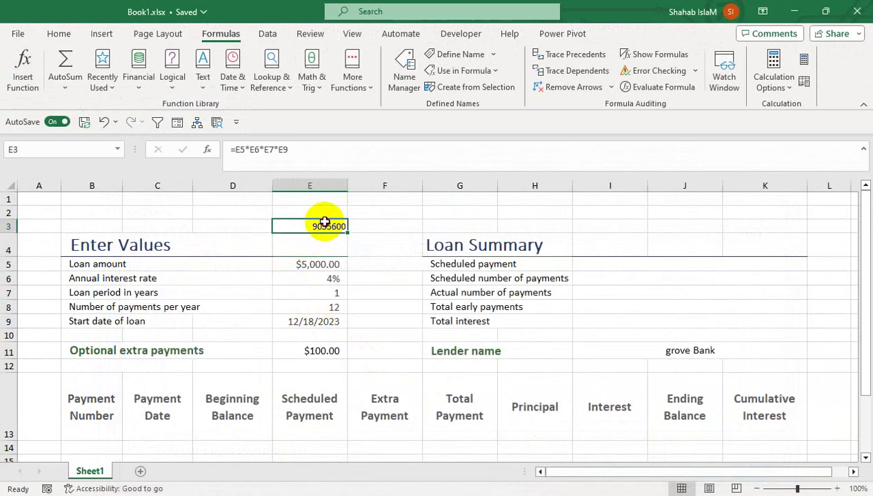
pyautogui.press('Delete')
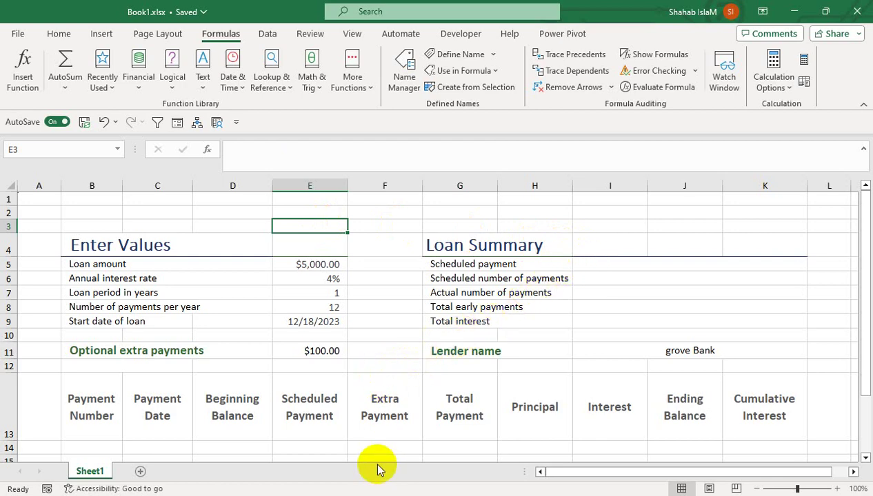
pyautogui.click(387, 444)
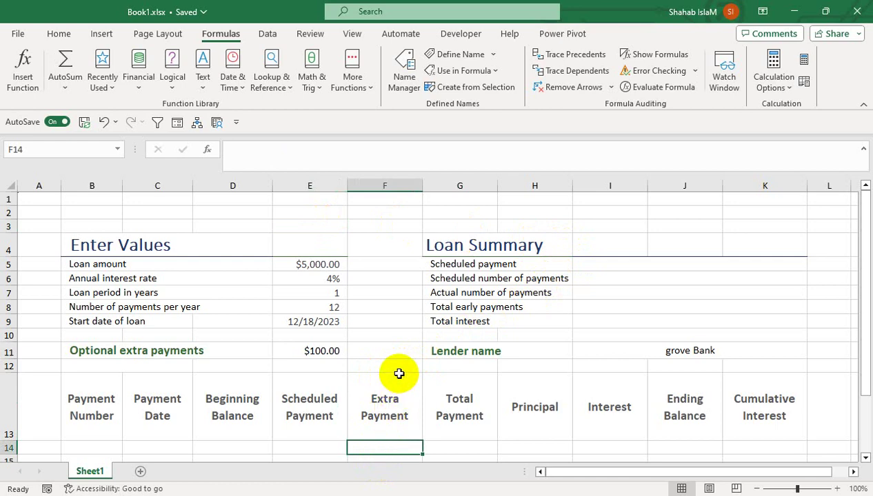
# Enter the formula =SUM(F:F) in cell G3 to total the Extra Payment column.
pyautogui.click(360, 241)
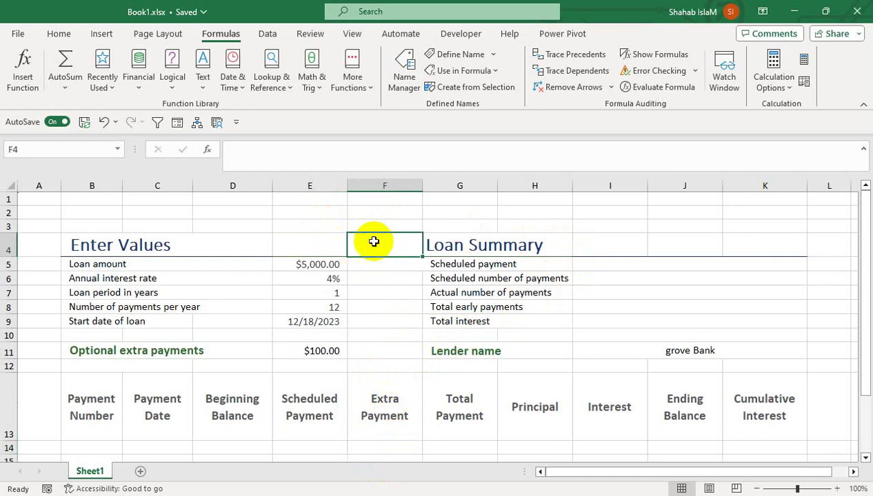
pyautogui.click(443, 226)
pyautogui.write('=sum')
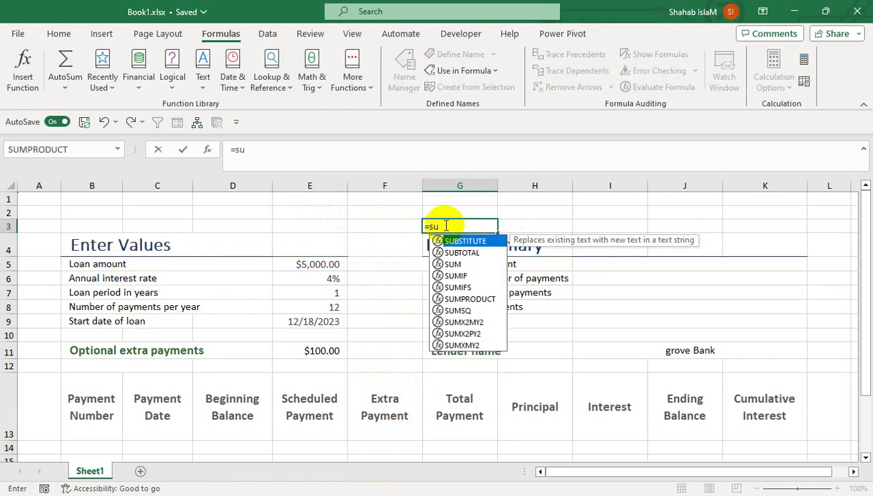
pyautogui.press('Tab')
pyautogui.click(390, 182)
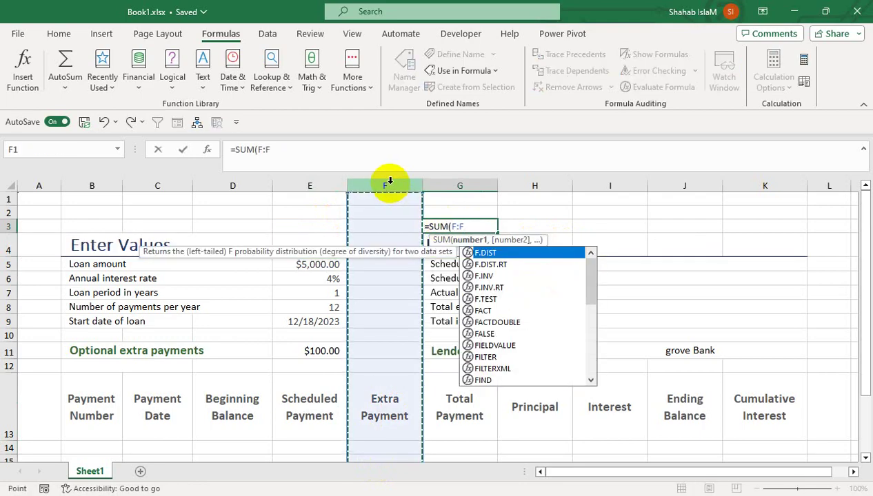
pyautogui.click(473, 226)
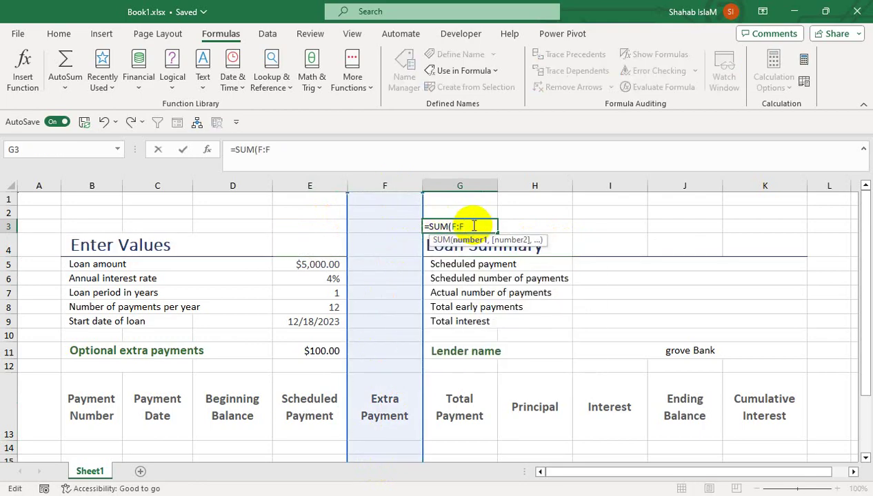
pyautogui.write(')')
pyautogui.press('Return')
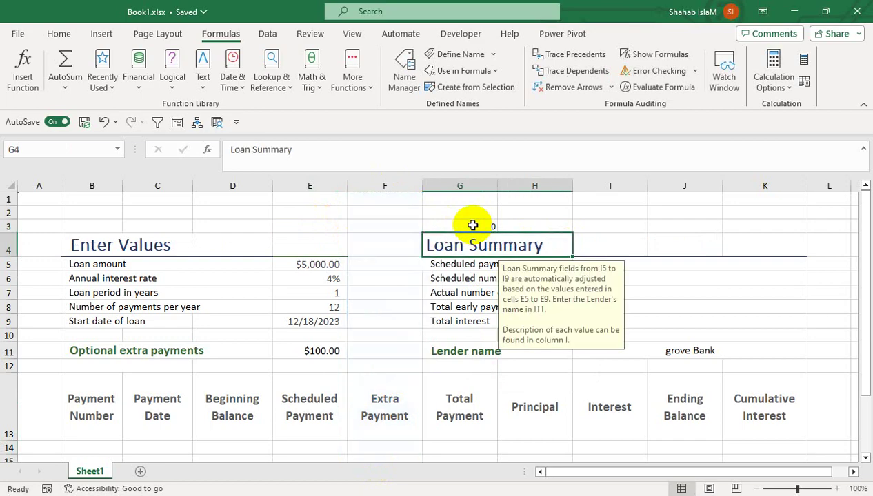
# Enter the test values 20 and 30 in cells F14 and F15 under Extra Payment.
pyautogui.click(471, 225)
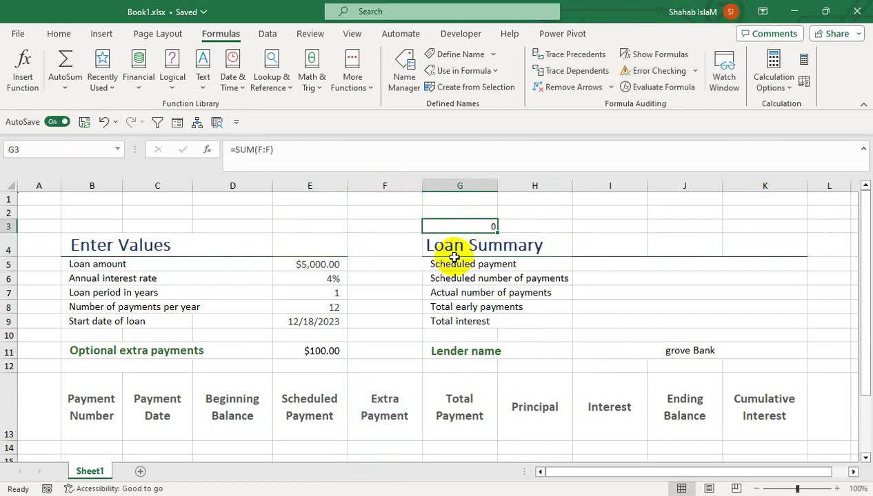
pyautogui.click(390, 446)
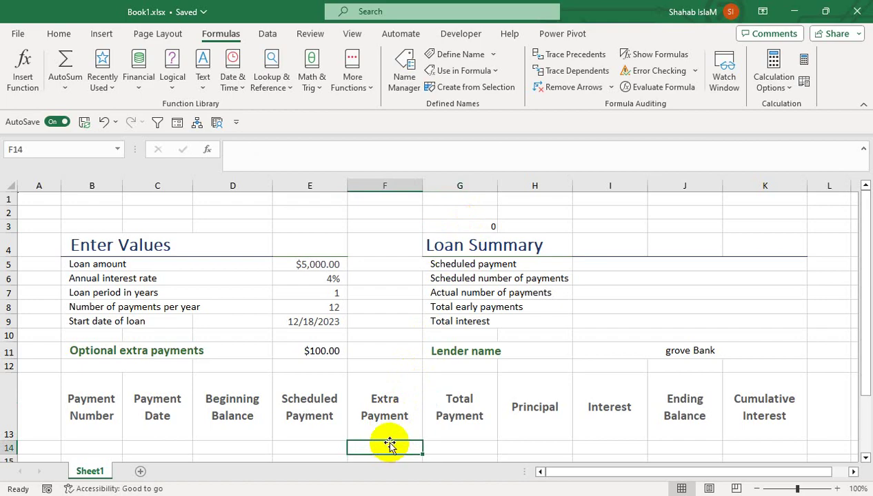
pyautogui.write('20')
pyautogui.press('Return')
pyautogui.write('30')
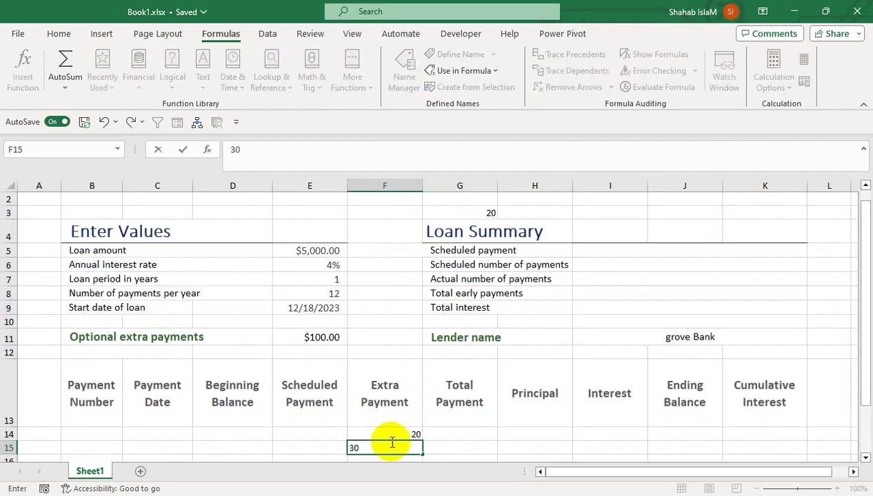
pyautogui.press('Return')
pyautogui.press('Up')
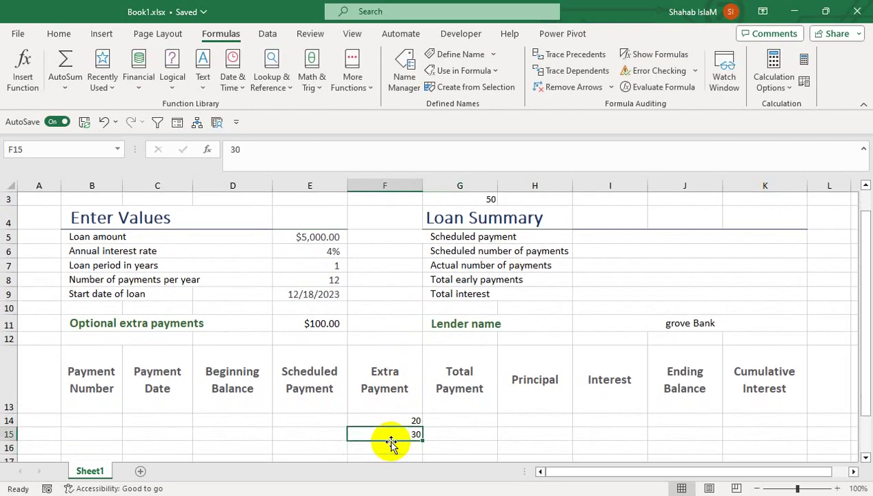
# Check the total in cell G3, then clear the test values from F14:F15.
pyautogui.moveTo(501, 201); pyautogui.dragTo(505, 175)
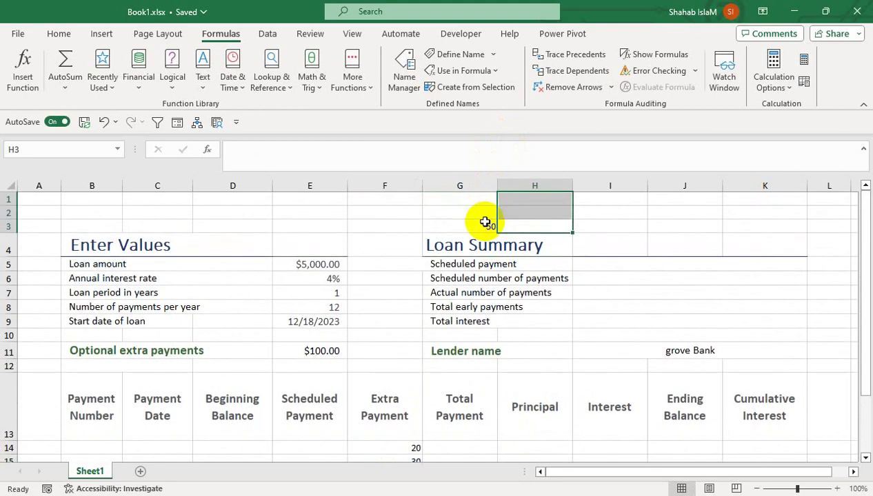
pyautogui.click(485, 222)
pyautogui.moveTo(403, 448); pyautogui.dragTo(399, 461)
pyautogui.press('Delete')
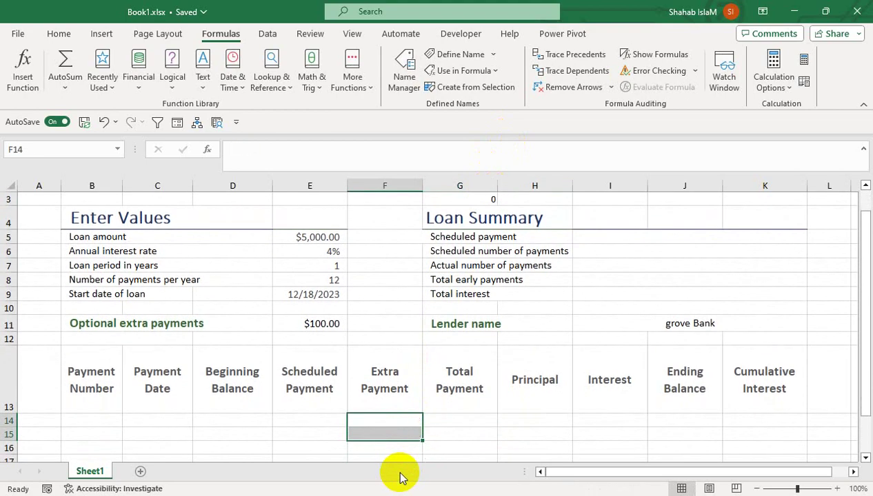
# Copy the full formula text of cell G3 and leave the cell's formula as it is.
pyautogui.moveTo(416, 250); pyautogui.dragTo(403, 130)
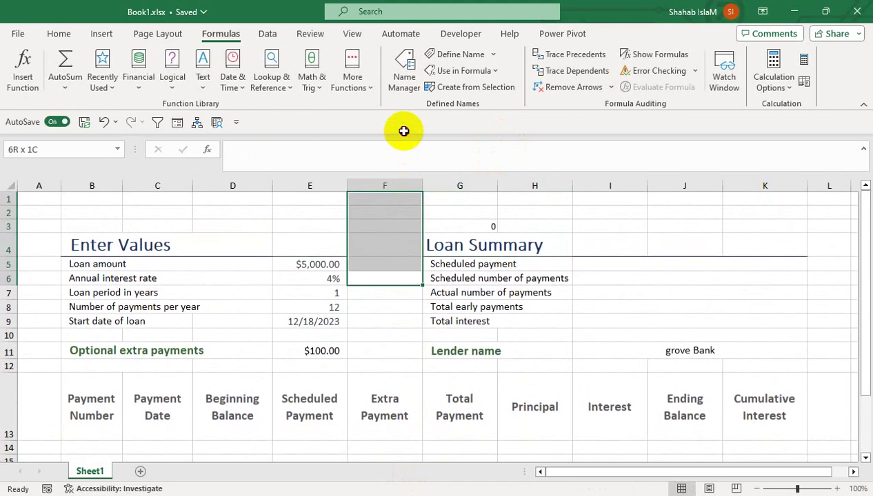
pyautogui.click(454, 224)
pyautogui.moveTo(302, 150); pyautogui.dragTo(214, 149)
pyautogui.hotkey('ctrl', 'c')
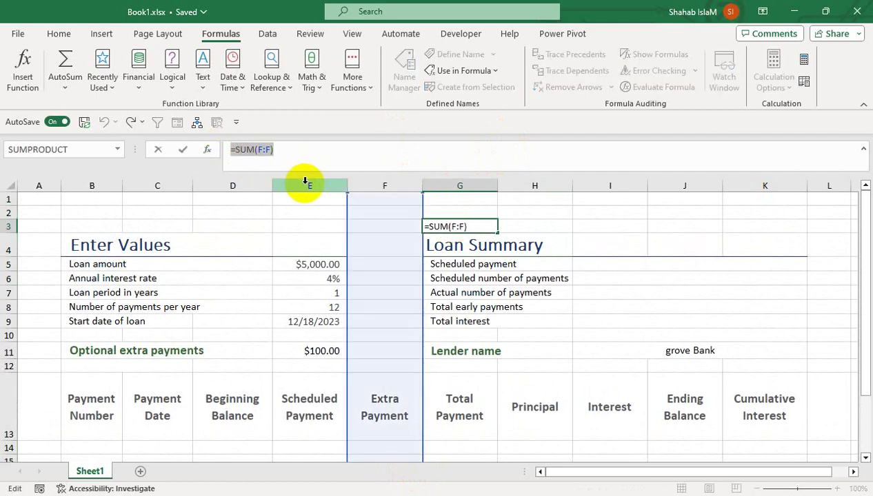
pyautogui.press('Return')
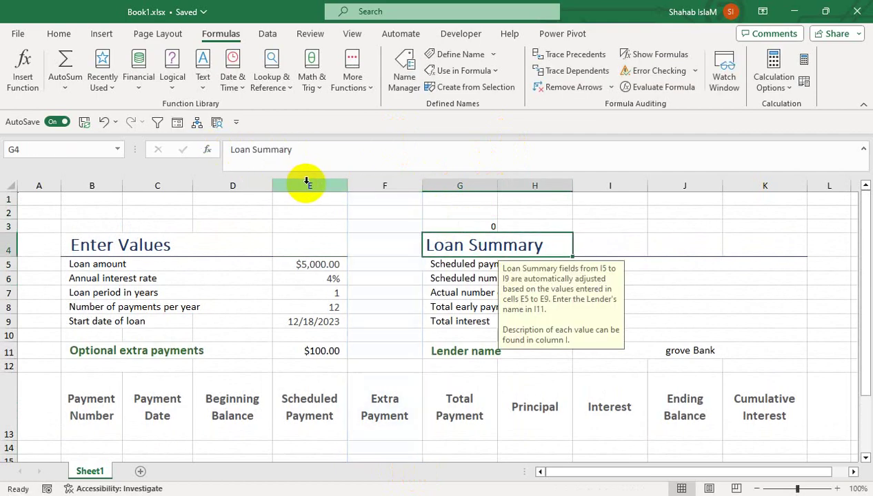
# Start a new defined name in the Name Manager that refers to the copied formula =SUM(F:F).
pyautogui.click(400, 79)
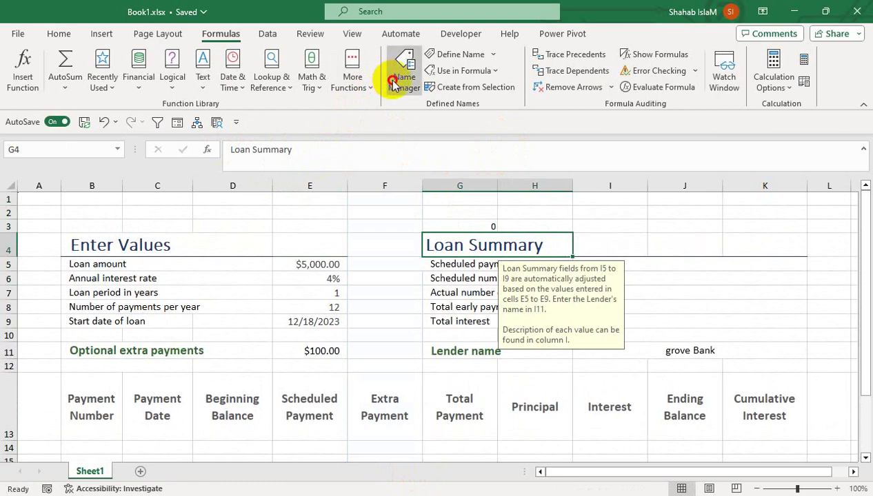
pyautogui.click(137, 231)
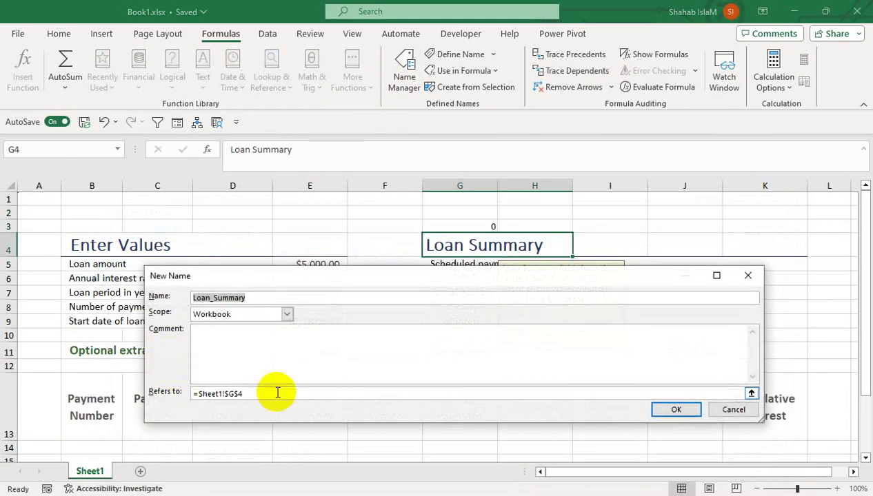
pyautogui.moveTo(278, 393); pyautogui.dragTo(184, 397)
pyautogui.hotkey('ctrl', 'v')
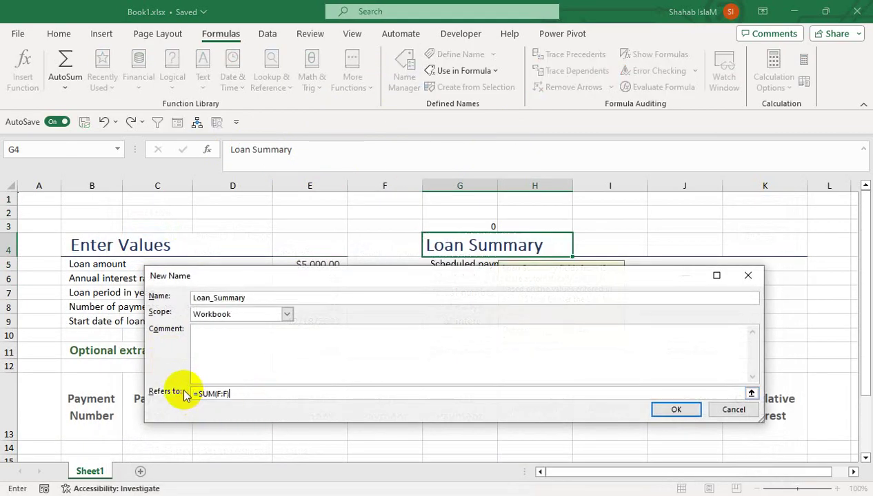
# Name the new definition TEP, save it and close the Name Manager.
pyautogui.moveTo(260, 298); pyautogui.dragTo(182, 296)
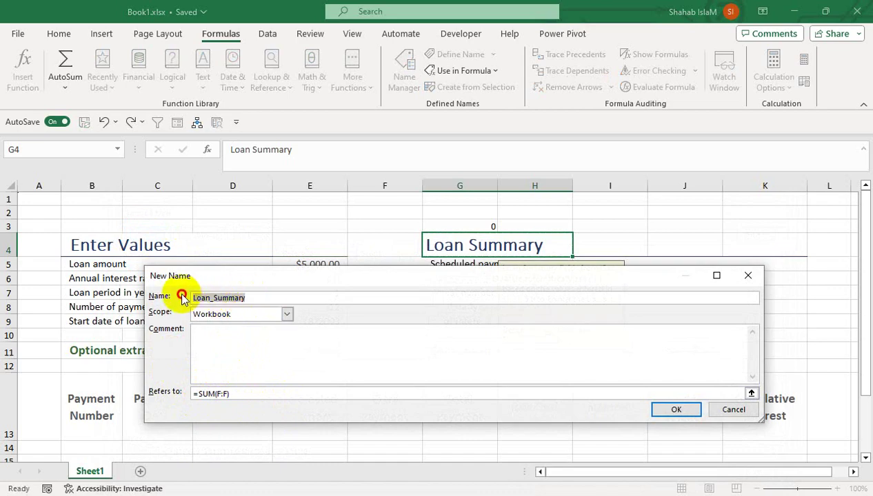
pyautogui.write('Totolextrapayment')
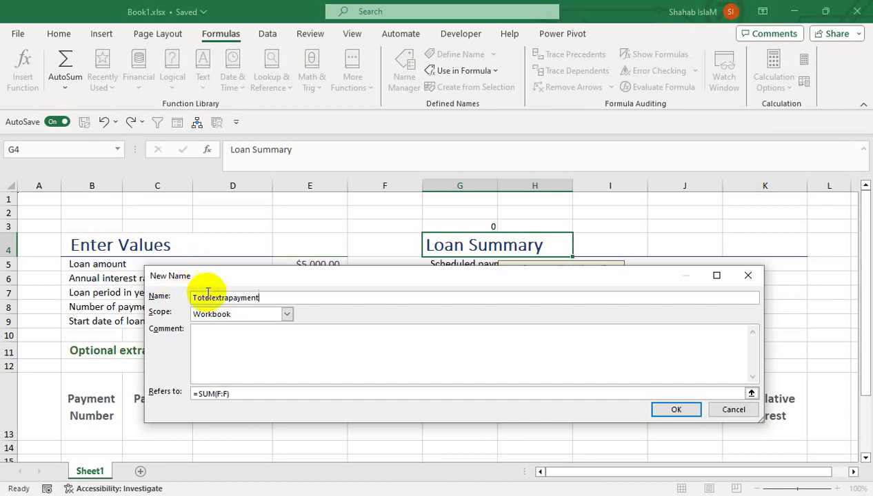
pyautogui.moveTo(266, 297); pyautogui.dragTo(194, 297)
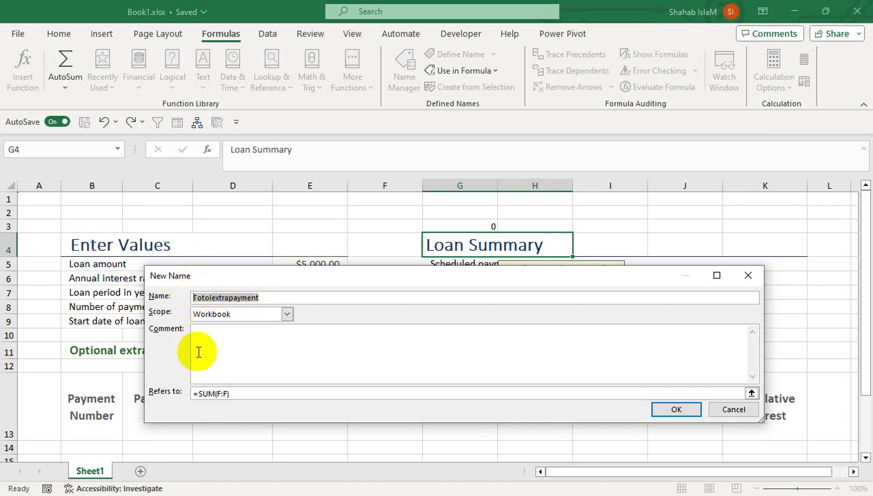
pyautogui.write('TEP')
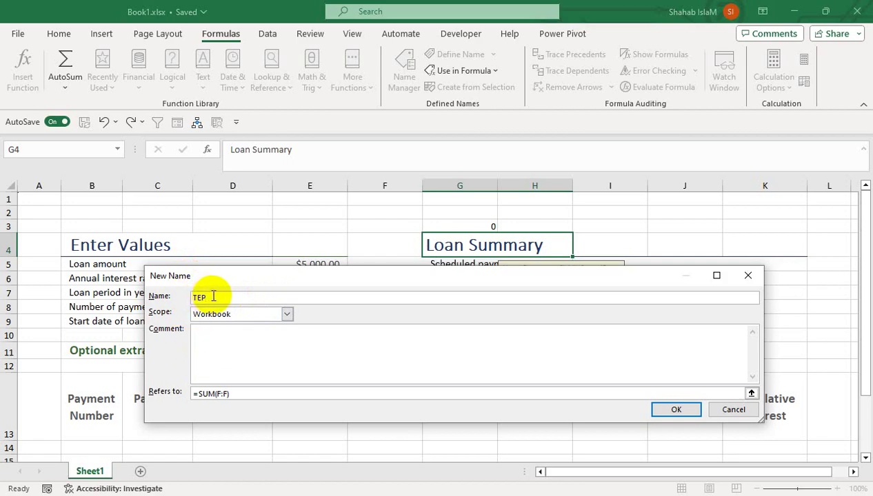
pyautogui.click(654, 411)
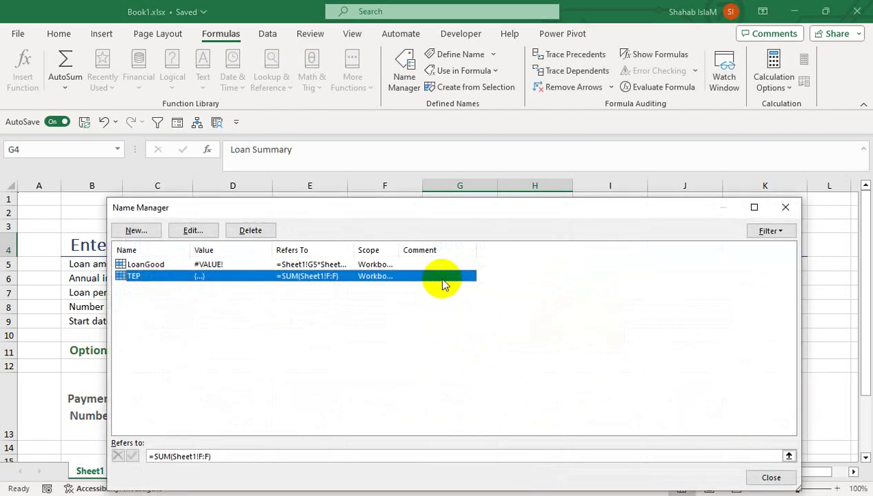
pyautogui.click(785, 208)
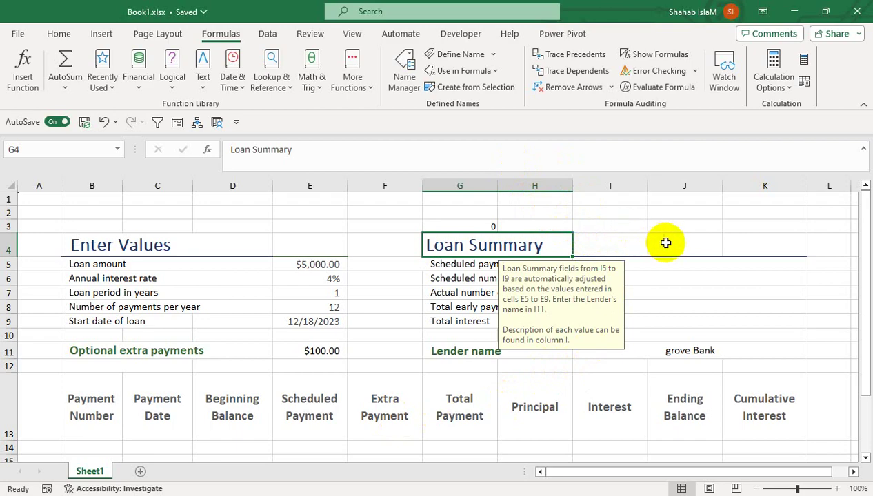
# Clear the formula from cell G3.
pyautogui.click(494, 227)
pyautogui.press('Delete')
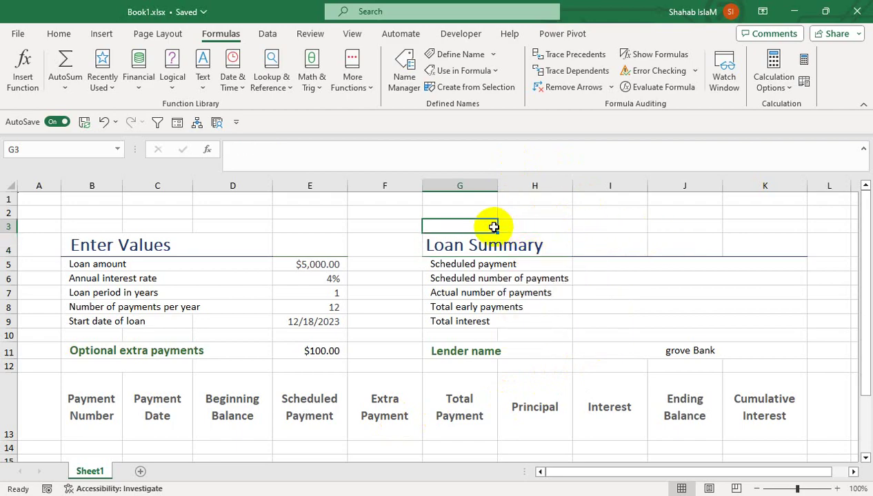
# Enter =SUM($I$14:$I$1048576) in cell J3 to total the Interest column from row 14 down, using absolute references.
pyautogui.click(659, 225)
pyautogui.write('=SUM(')
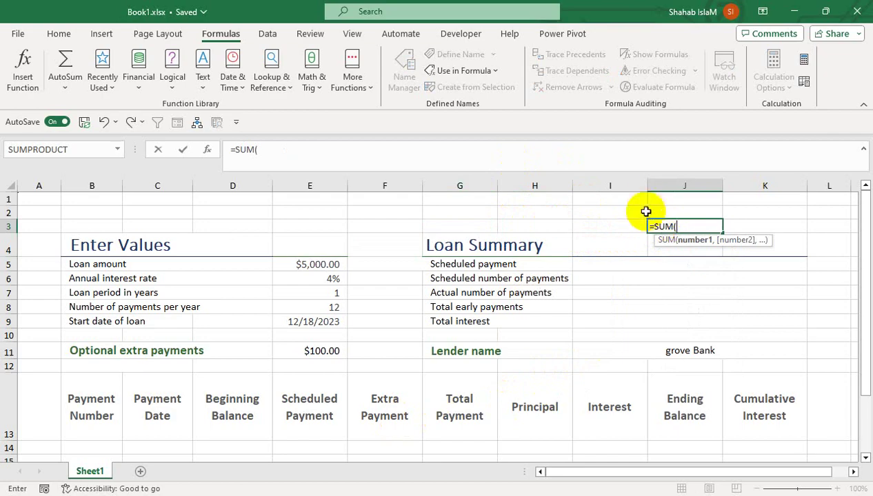
pyautogui.moveTo(765, 187); pyautogui.dragTo(631, 186)
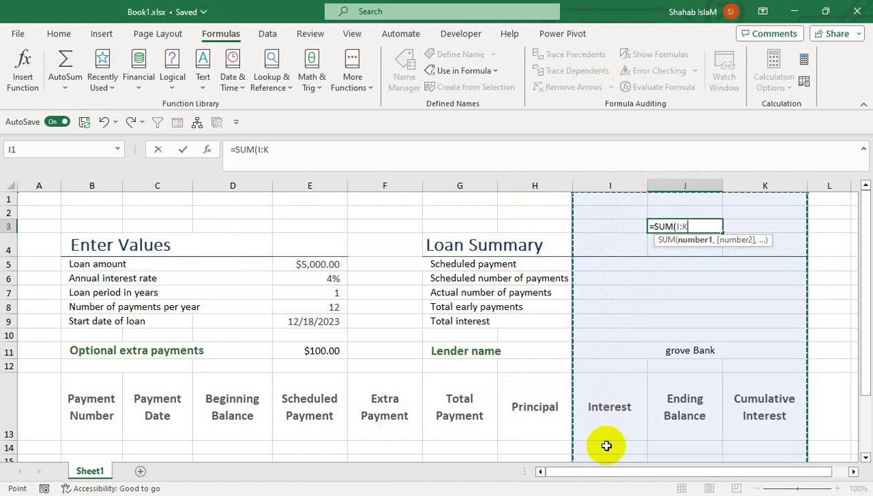
pyautogui.click(604, 406)
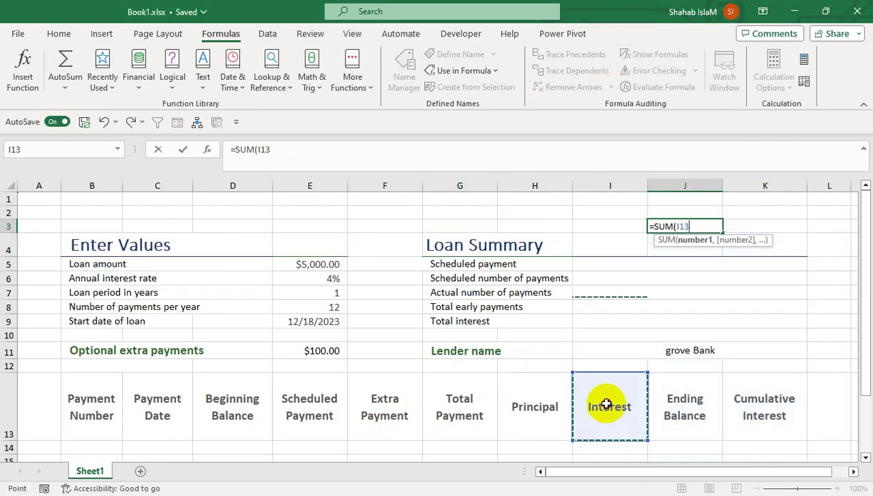
pyautogui.click(598, 445)
pyautogui.hotkey('ctrl', 'shift', 'Down')
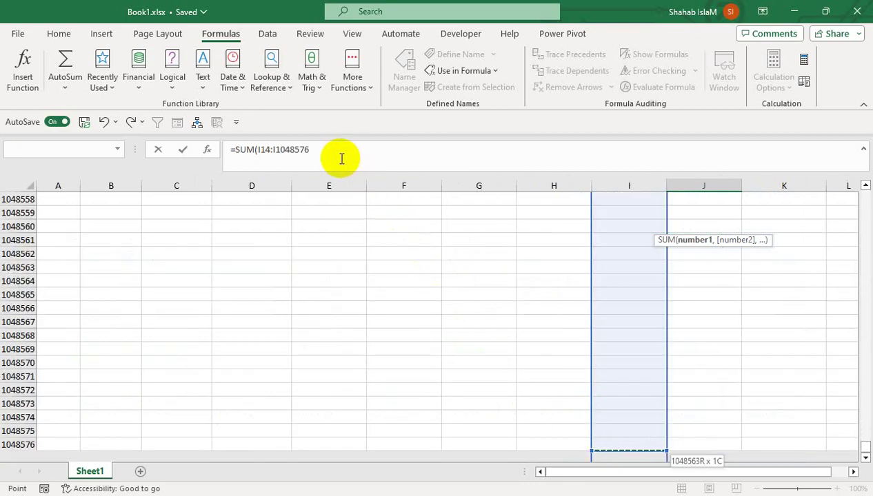
pyautogui.press('F4')
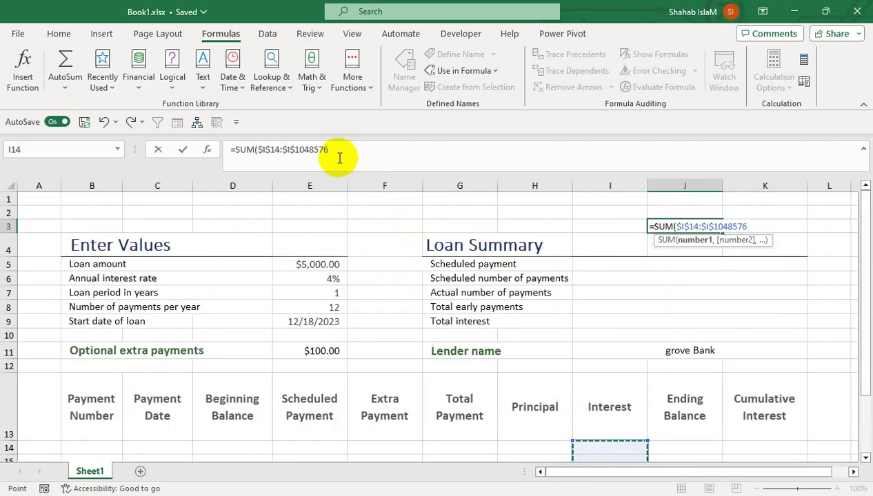
pyautogui.write(')')
pyautogui.press('Return')
# Enter the test values 20 and 30 in cells I14 and I15 under Interest.
pyautogui.press('Down')
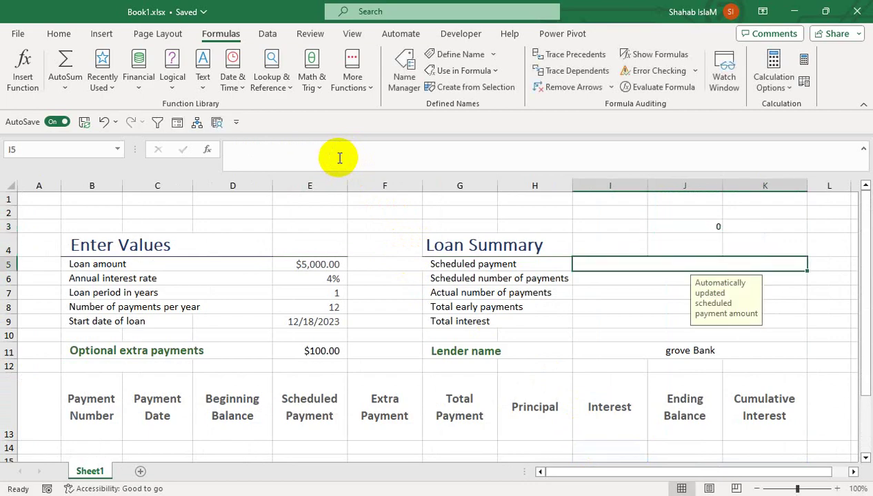
pyautogui.press('Down')
pyautogui.press('Down')
pyautogui.press('Down')
pyautogui.press('Down')
pyautogui.press('Down')
pyautogui.press('Down')
pyautogui.press('Down')
pyautogui.press('Down')
pyautogui.press('Down')
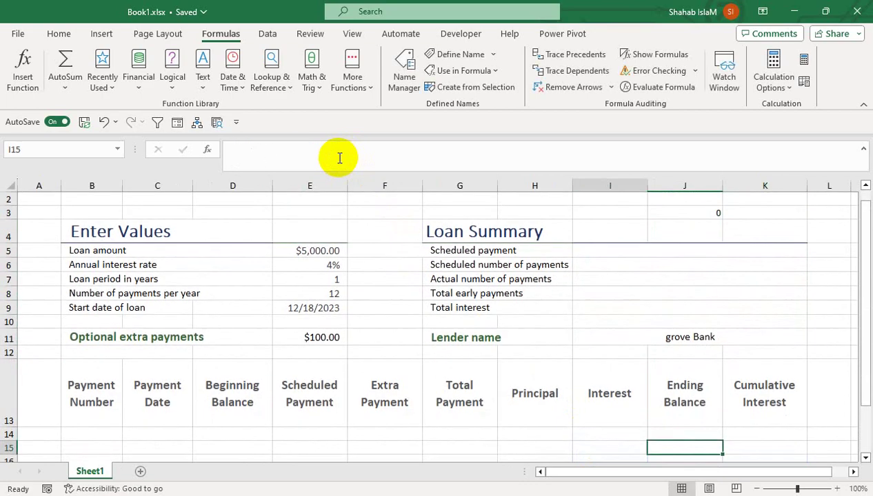
pyautogui.write('20')
pyautogui.press('Return')
pyautogui.write('30')
pyautogui.press('Return')
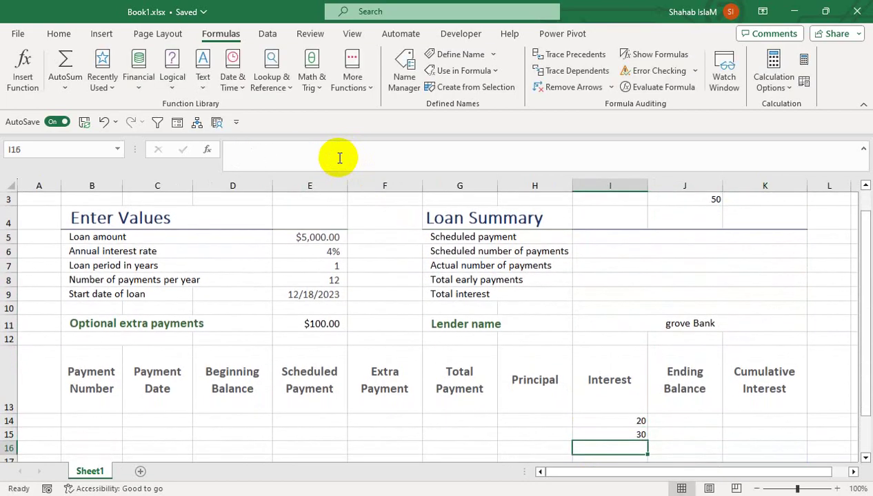
# Clear the test values from cells I14:I15 and return to the top of the sheet.
pyautogui.press('Up')
pyautogui.hotkey('shift', 'Up')
pyautogui.press('Delete')
pyautogui.press('Up')
pyautogui.press('Up')
pyautogui.press('Up')
pyautogui.press('Up')
pyautogui.press('Up')
pyautogui.press('Up')
pyautogui.press('Up')
pyautogui.press('Up')
pyautogui.press('Up')
pyautogui.press('Up')
pyautogui.press('Up')
pyautogui.press('Up')
pyautogui.press('Up')
pyautogui.press('Up')
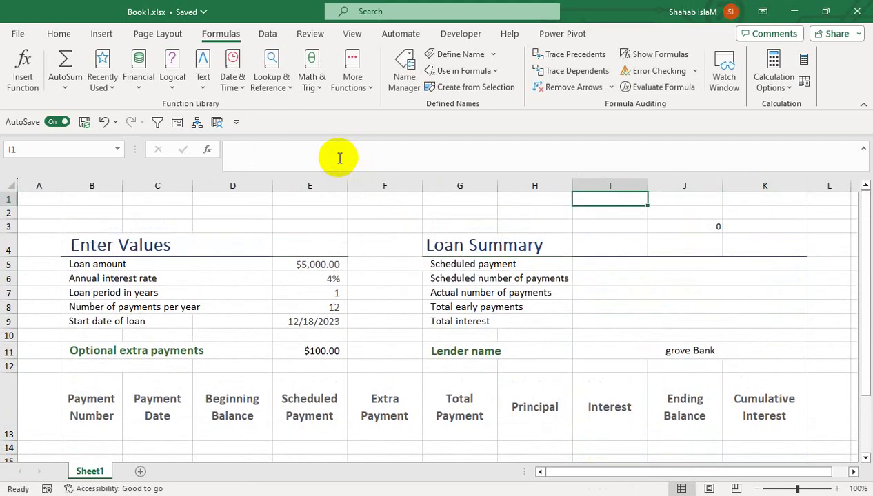
# Copy the text of the SUM formula from cell J3.
pyautogui.click(661, 222)
pyautogui.press('Delete')
pyautogui.hotkey('ctrl', 'z')
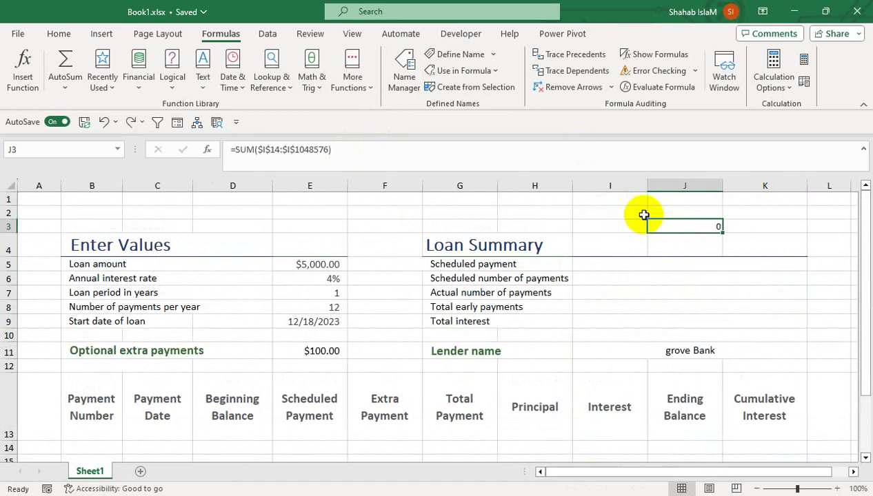
pyautogui.moveTo(332, 150); pyautogui.dragTo(219, 152)
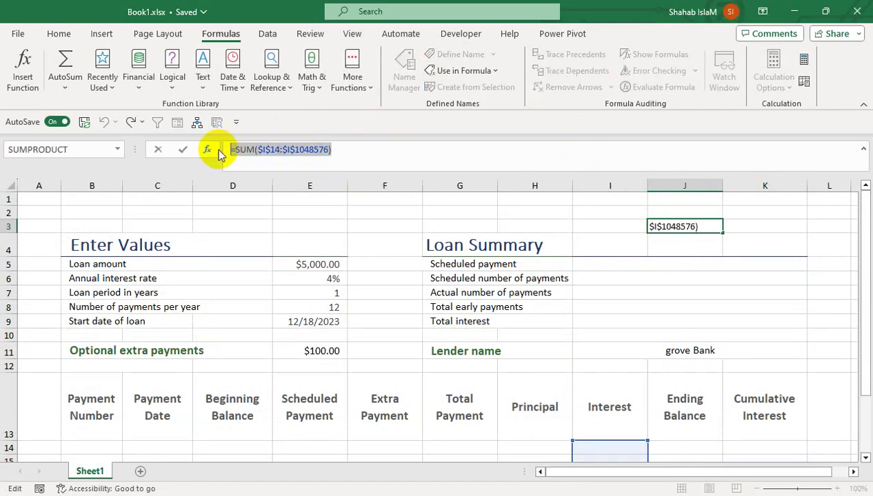
pyautogui.press('Return')
# Define a workbook-scoped name TI that refers to =SUM($I$14:$I$1048576).
pyautogui.click(400, 83)
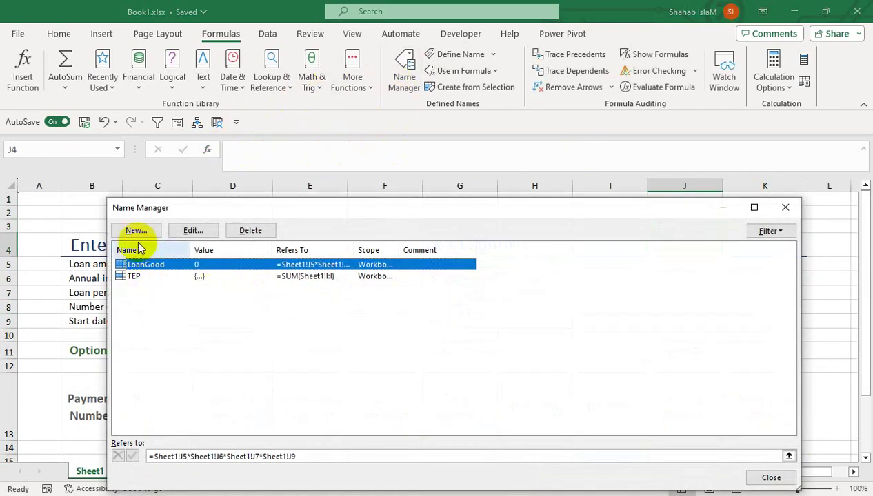
pyautogui.click(136, 231)
pyautogui.moveTo(248, 393); pyautogui.dragTo(171, 394)
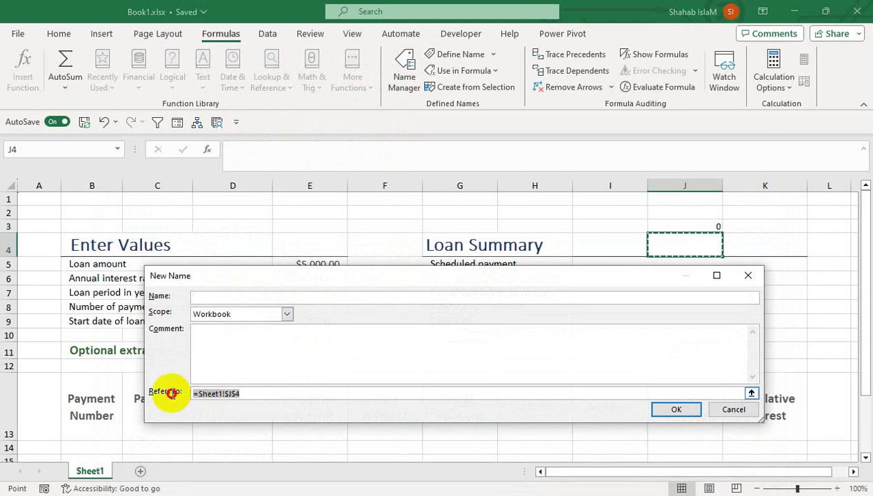
pyautogui.hotkey('ctrl', 'v')
pyautogui.click(219, 295)
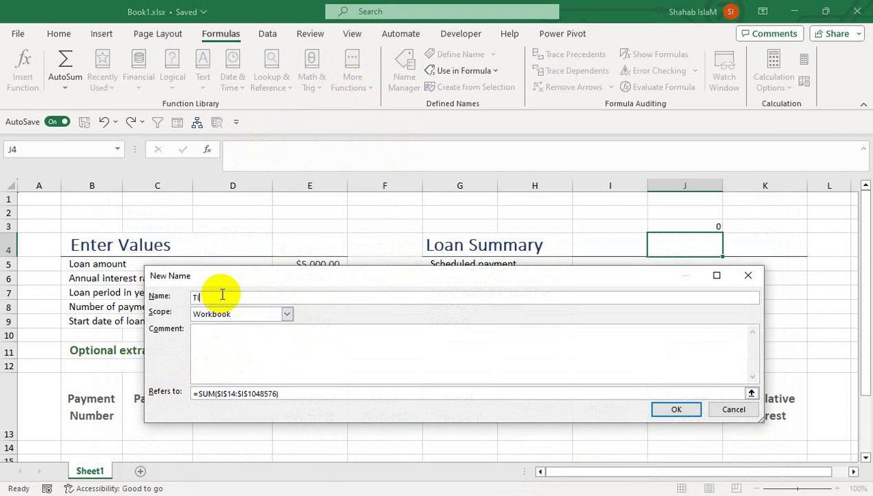
pyautogui.click(676, 409)
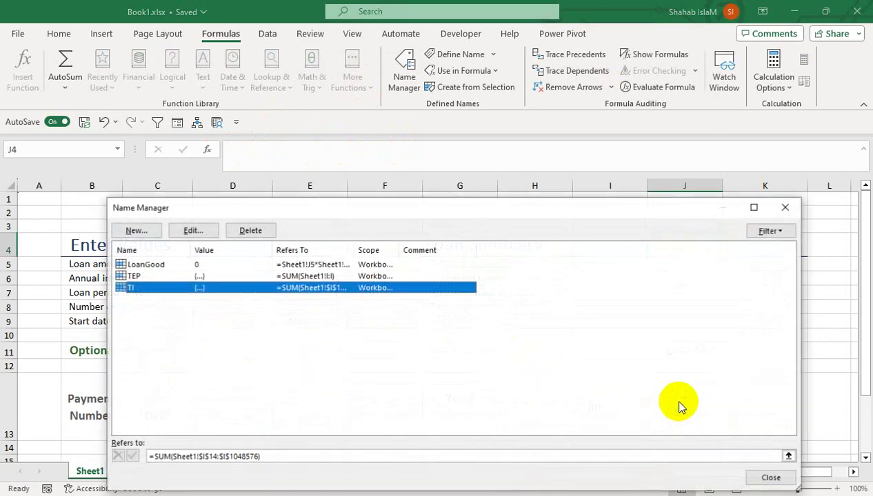
pyautogui.click(756, 477)
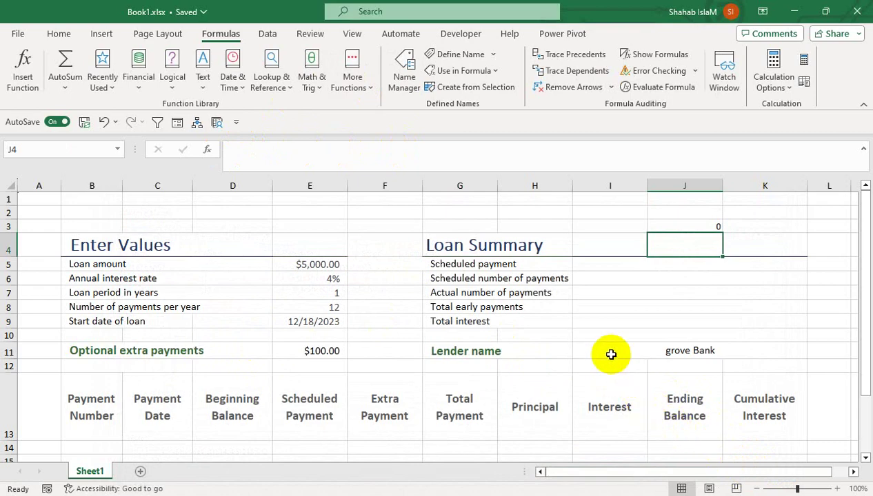
# Replace the formula in cell J3 with =J14:J1048576, referencing the Ending Balance column from row 14 down.
pyautogui.click(711, 226)
pyautogui.press('Delete')
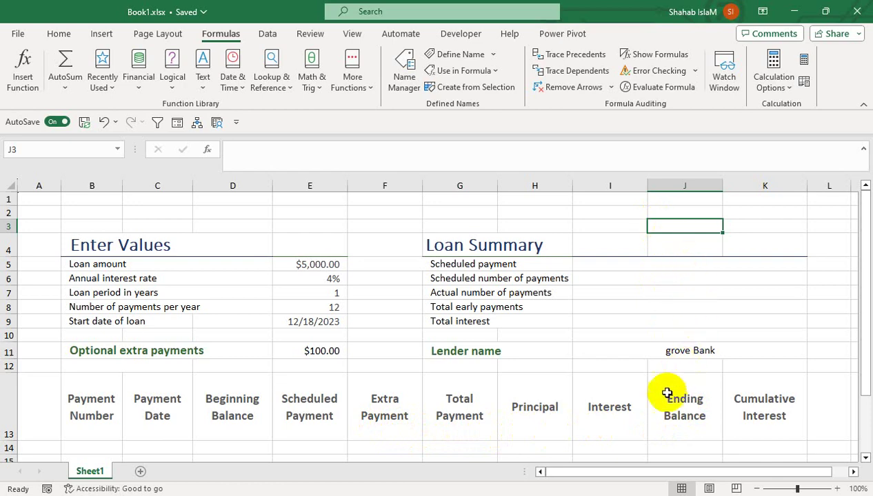
pyautogui.write('=')
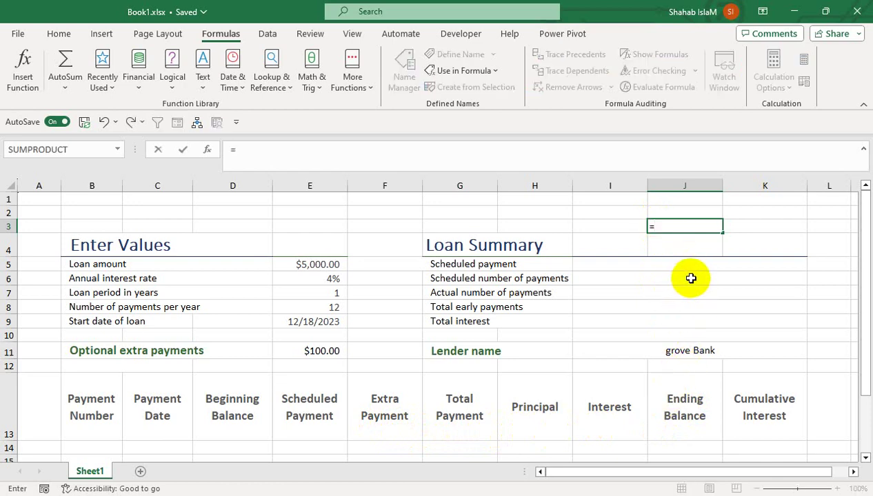
pyautogui.click(670, 446)
pyautogui.hotkey('ctrl', 'shift', 'Down')
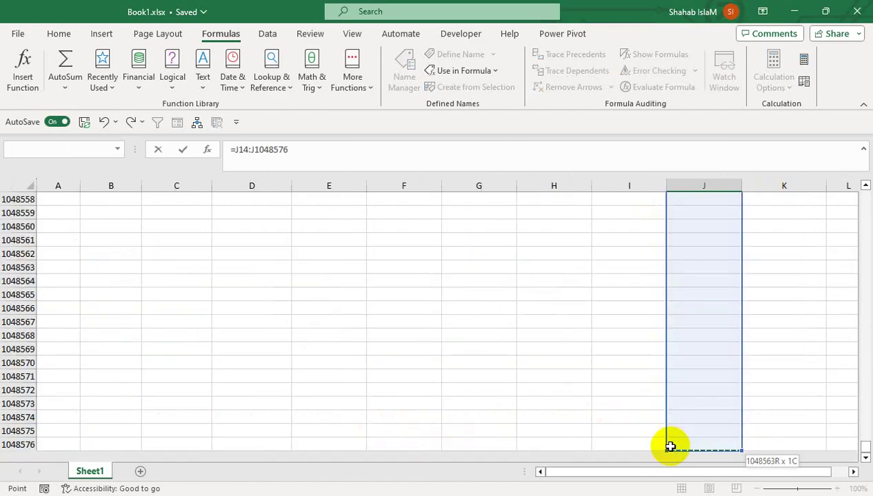
pyautogui.press('Return')
# Move the Ending Balance range formula from cell J3 to cell K3.
pyautogui.moveTo(675, 253); pyautogui.dragTo(684, 92)
pyautogui.click(668, 212)
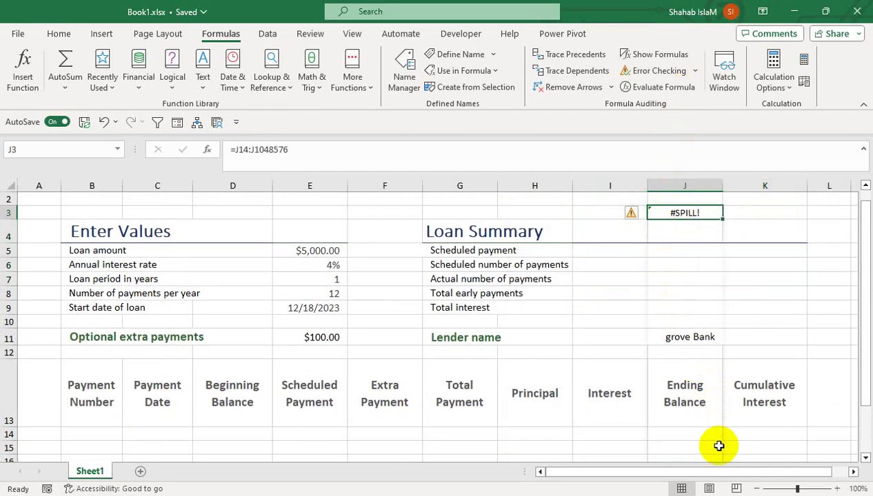
pyautogui.click(688, 436)
pyautogui.click(686, 214)
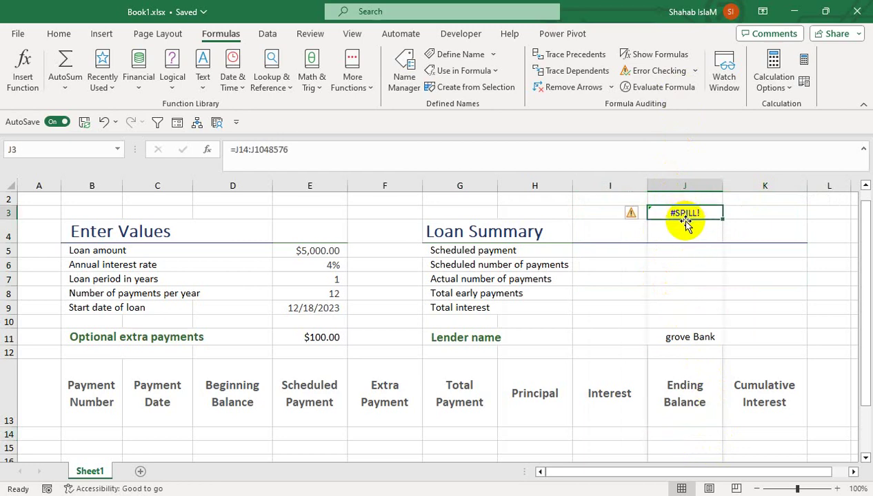
pyautogui.moveTo(720, 213); pyautogui.dragTo(748, 211)
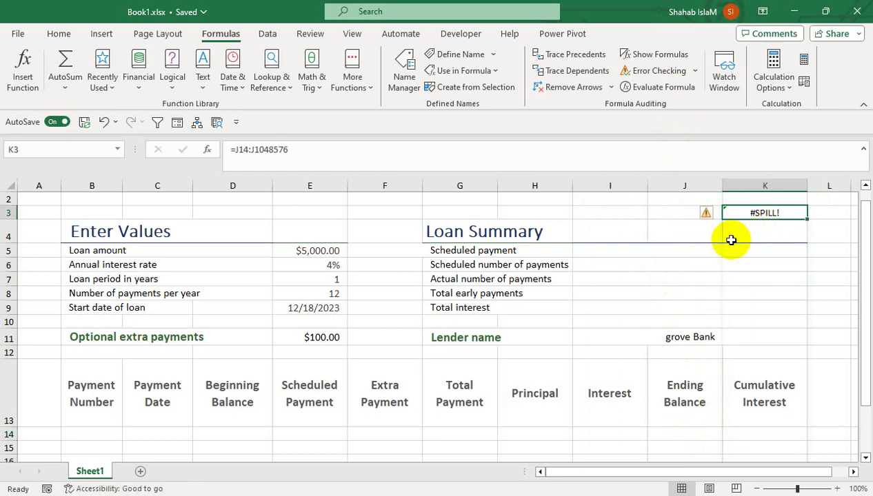
# Enter the test value 25 in cell J14 under Ending Balance.
pyautogui.doubleClick(754, 213)
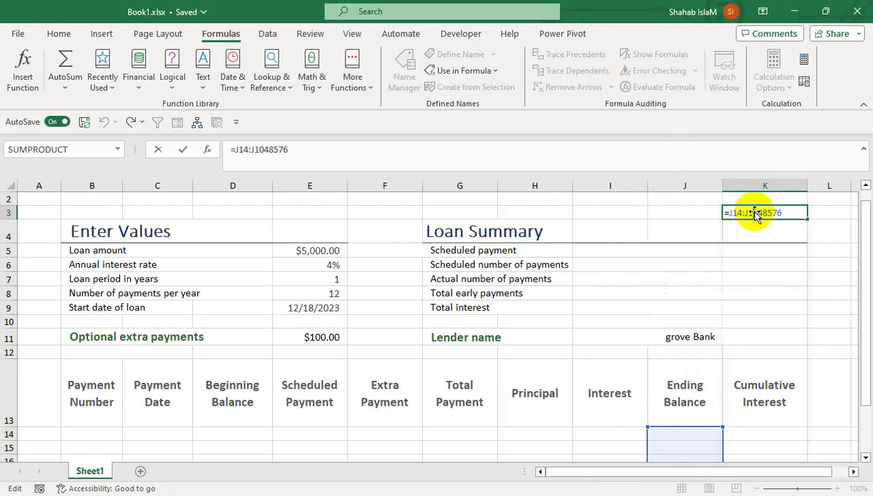
pyautogui.press('Return')
pyautogui.click(665, 432)
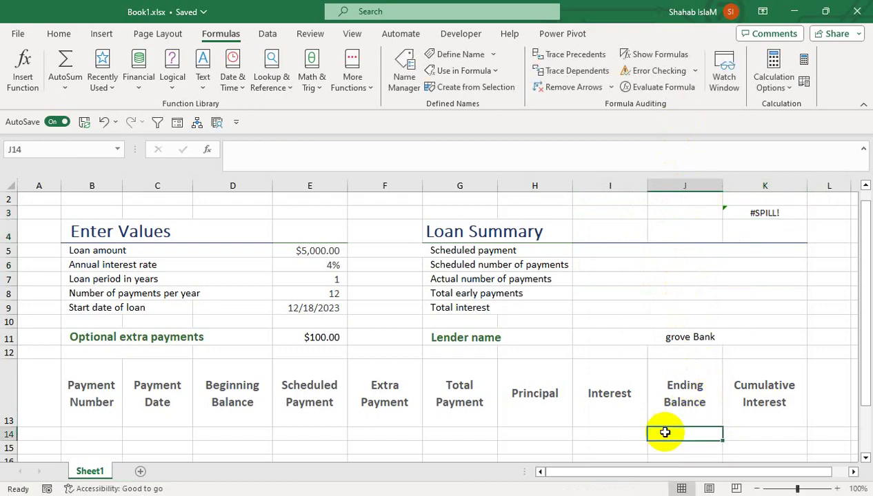
pyautogui.write('25')
pyautogui.press('Return')
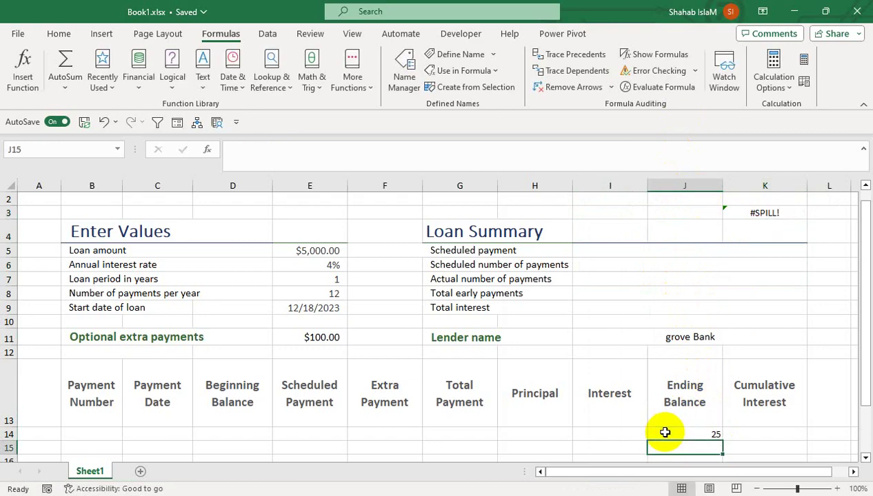
# Make the range reference in cell K3 absolute, as =$J$14:$J$1048576.
pyautogui.click(758, 213)
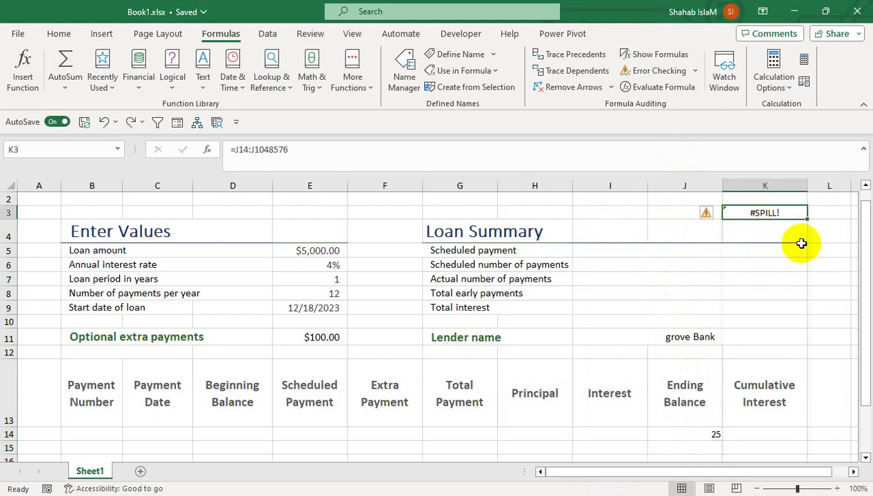
pyautogui.doubleClick(759, 213)
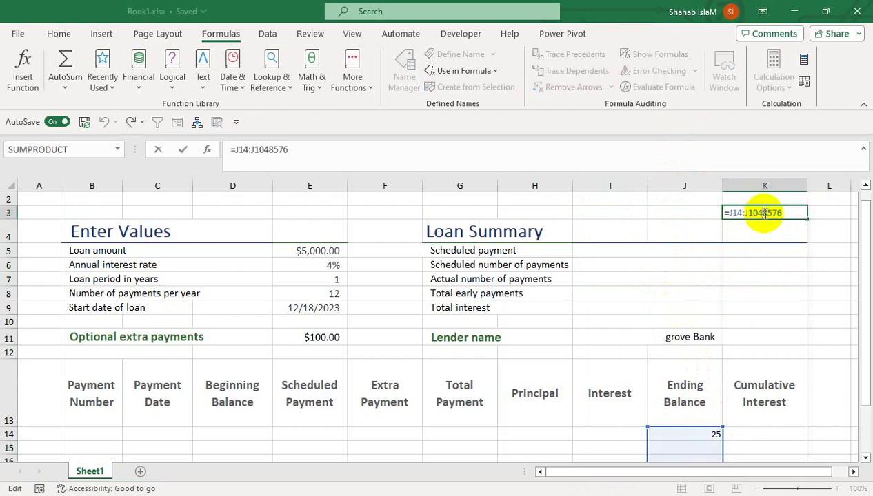
pyautogui.moveTo(790, 212); pyautogui.dragTo(729, 219)
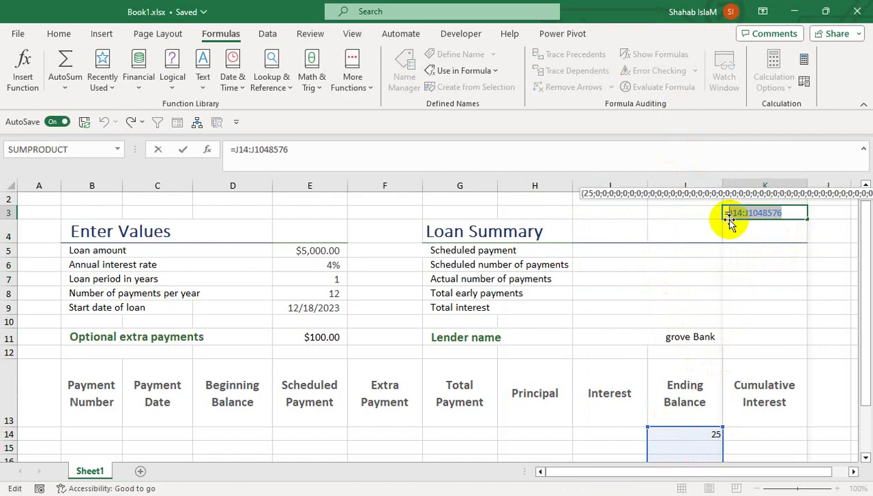
pyautogui.press('F4')
pyautogui.press('Return')
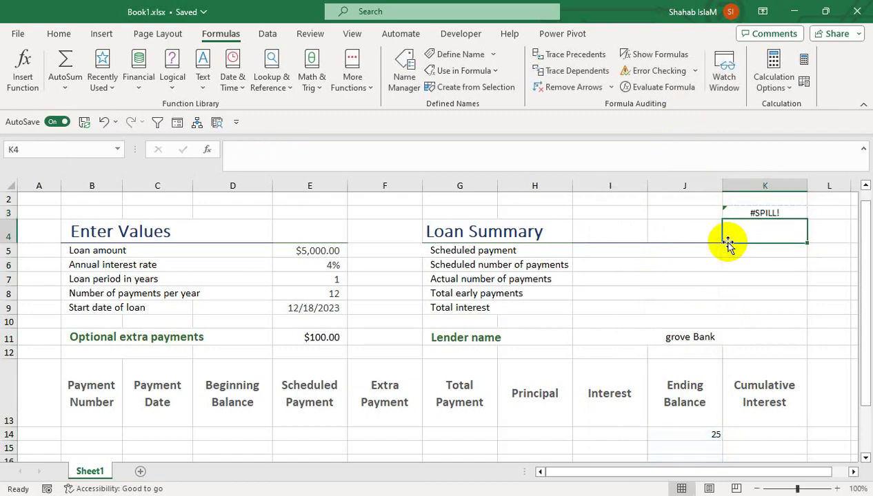
pyautogui.click(764, 210)
pyautogui.press('Delete')
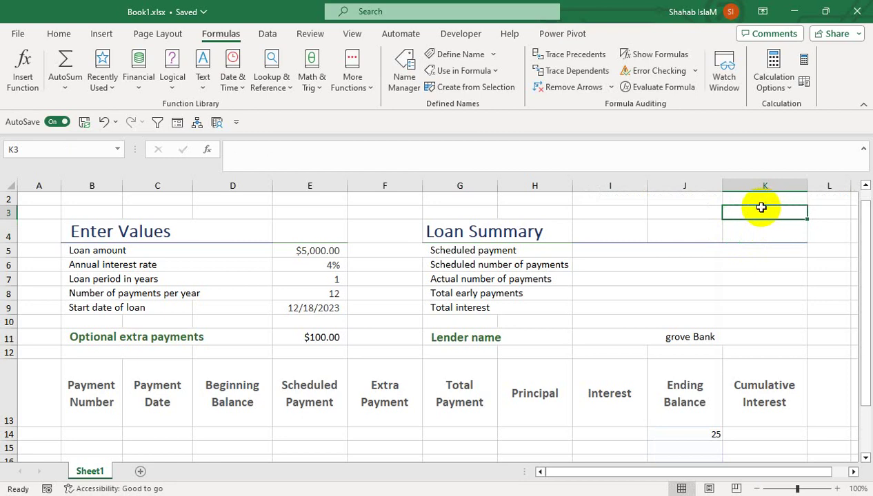
pyautogui.click(666, 435)
pyautogui.hotkey('ctrl', 'z')
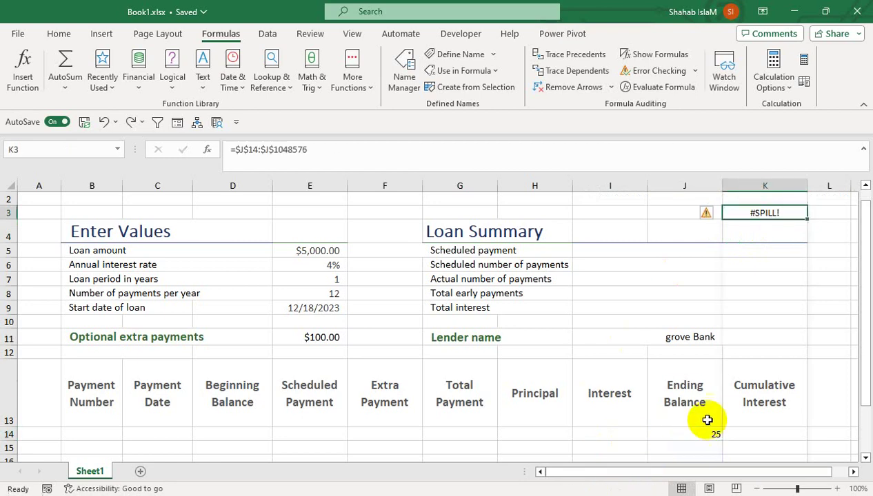
# Copy the text of the absolute Ending Balance range formula from cell K3.
pyautogui.press('Up')
pyautogui.press('Up')
pyautogui.click(761, 222)
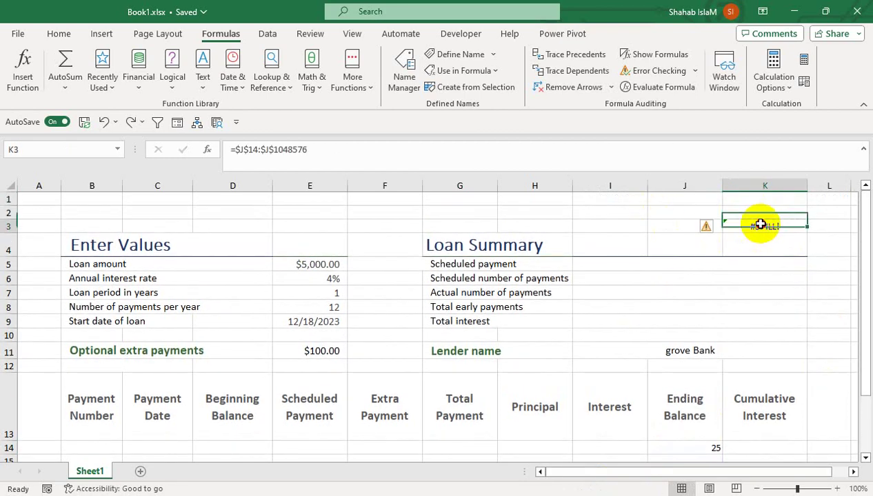
pyautogui.moveTo(380, 151); pyautogui.dragTo(194, 149)
pyautogui.hotkey('ctrl', 'c')
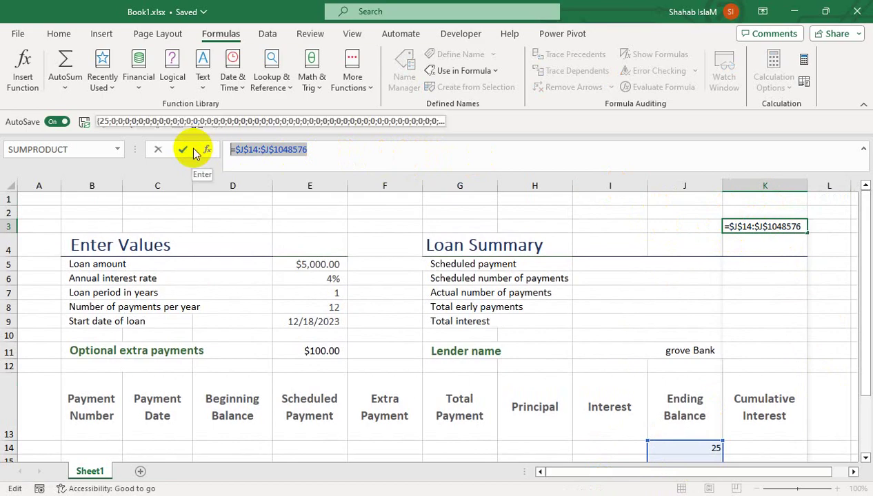
pyautogui.press('Return')
# Define a workbook-scoped name End_Bal that refers to =$J$14:$J$1048576, and clear the formula from cell K3.
pyautogui.click(399, 81)
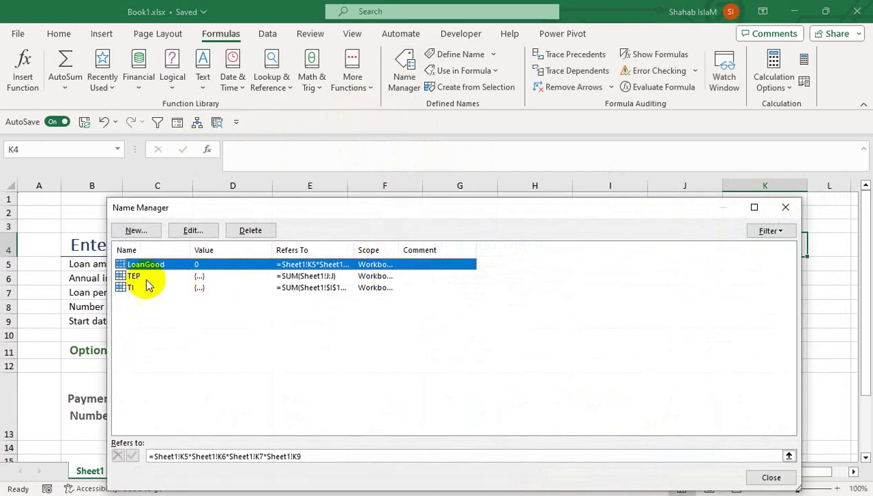
pyautogui.click(153, 235)
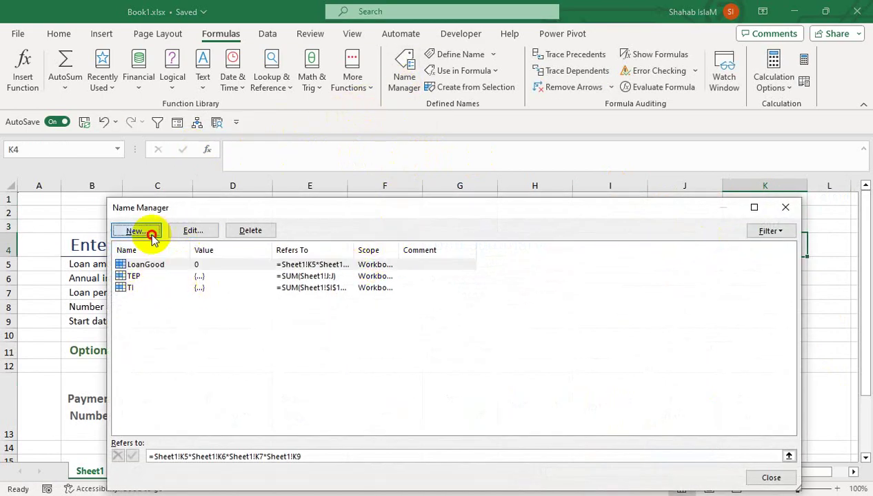
pyautogui.click(178, 390)
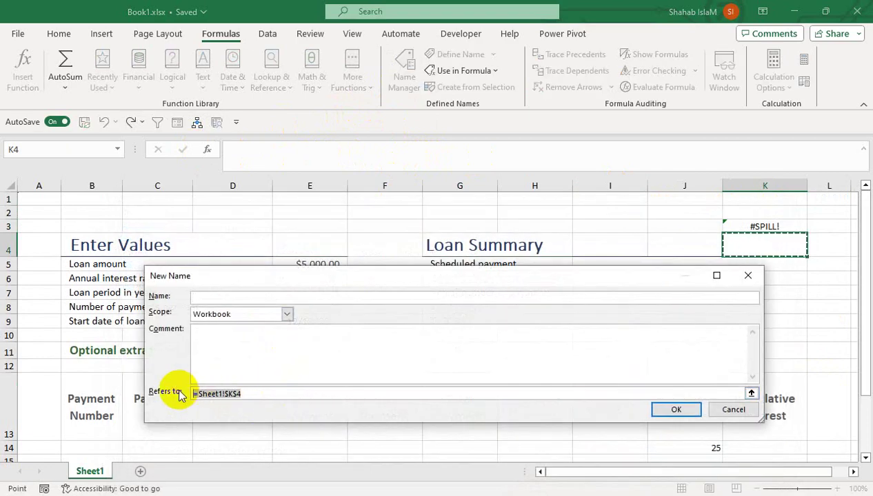
pyautogui.hotkey('ctrl', 'v')
pyautogui.click(231, 296)
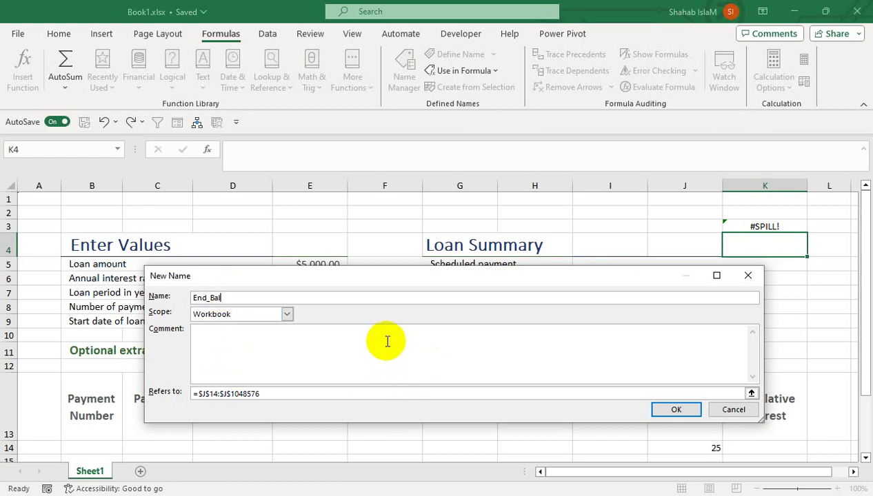
pyautogui.click(677, 410)
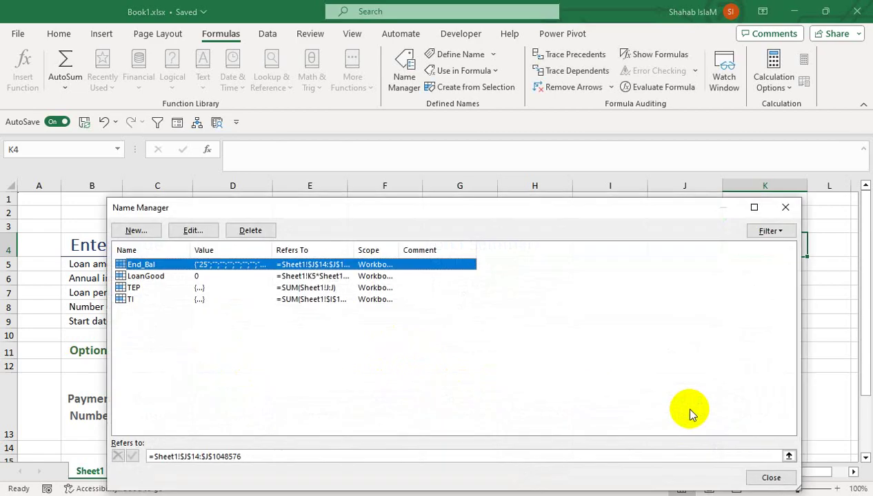
pyautogui.click(768, 478)
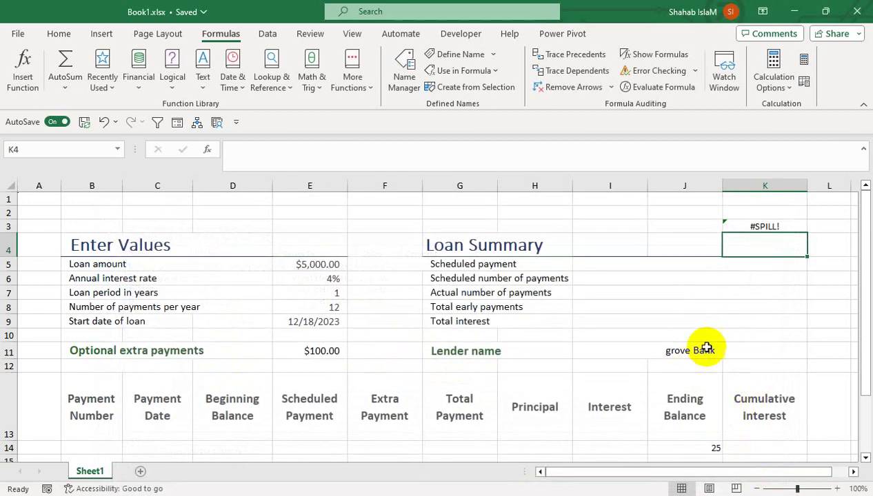
pyautogui.click(756, 228)
pyautogui.press('Delete')
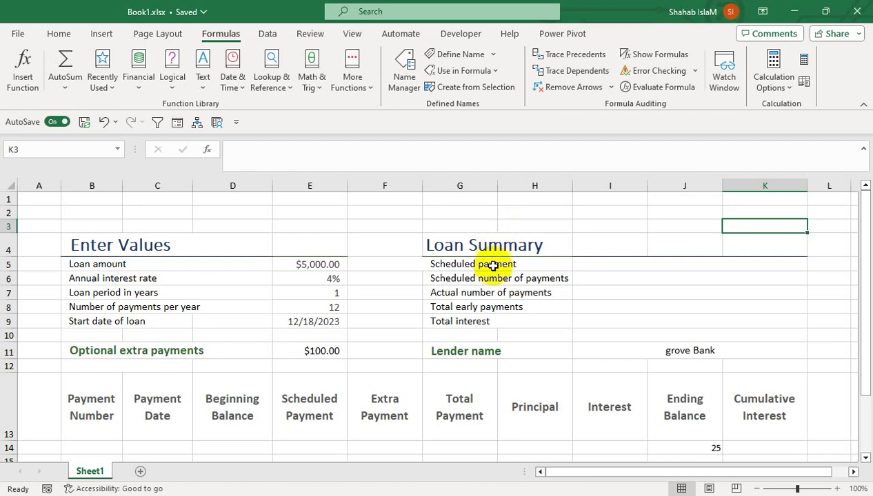
# Enter the test values 23, 65, 58 and 65 in cells F14:F17 under Extra Payment.
pyautogui.click(395, 447)
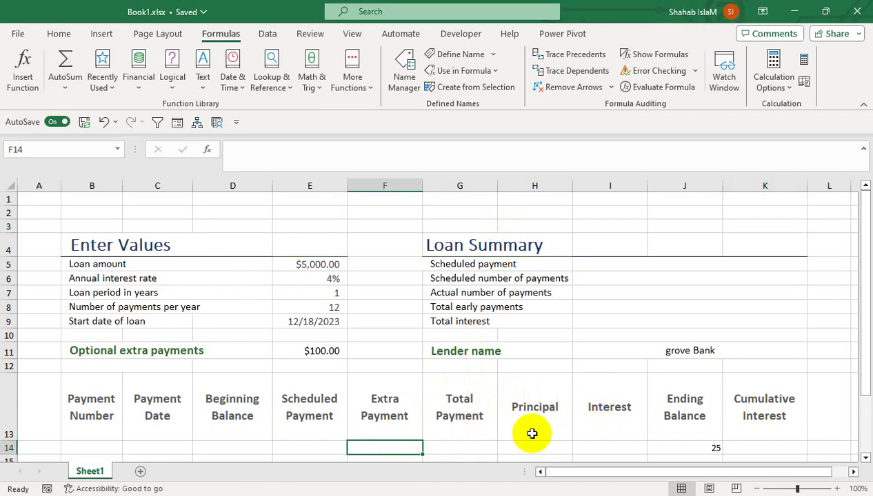
pyautogui.write('23')
pyautogui.press('Return')
pyautogui.write('65')
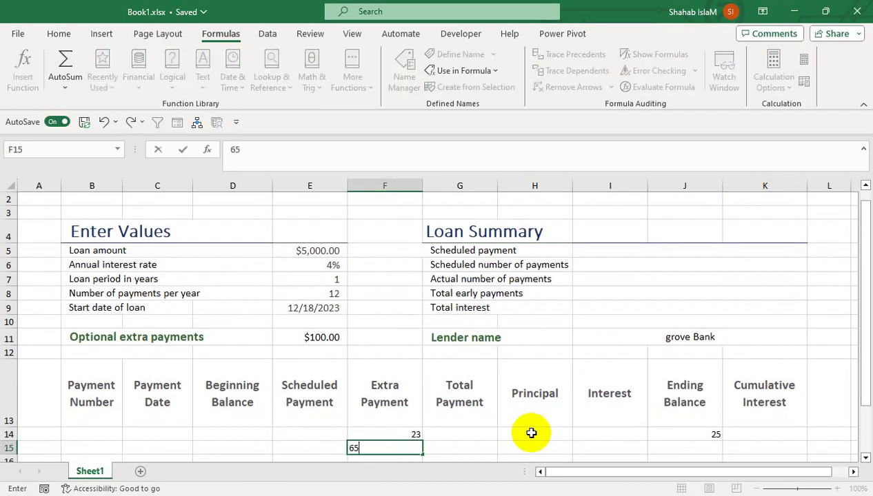
pyautogui.press('Tab')
pyautogui.press('Return')
pyautogui.write('58')
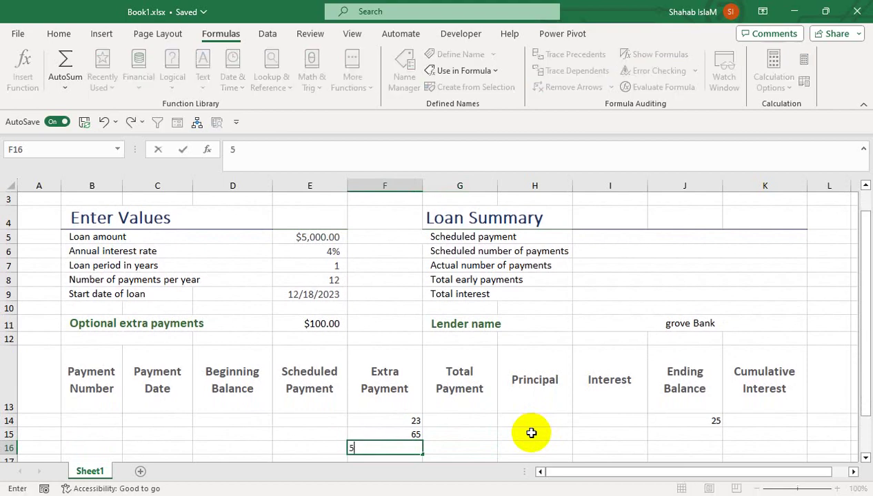
pyautogui.press('Return')
pyautogui.write('65')
pyautogui.press('Return')
pyautogui.press('Right')
pyautogui.press('Right')
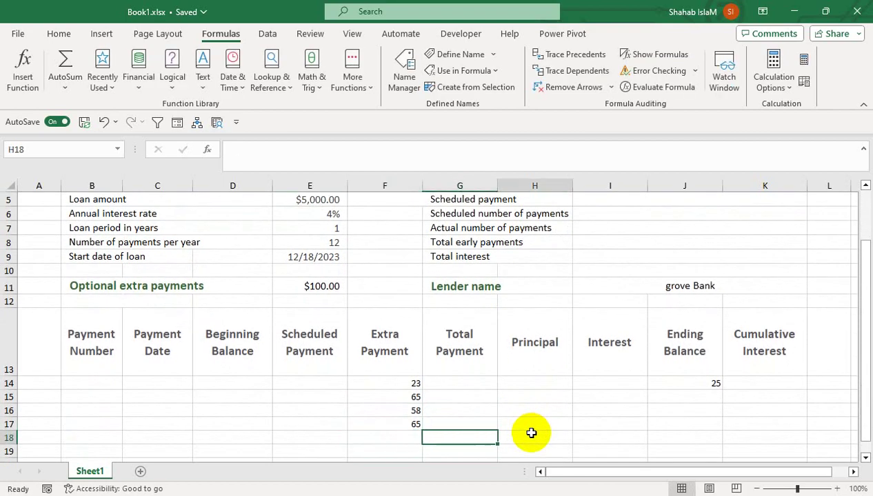
# Enter the test values 100 and 200 in cells I14:I15 under Interest.
pyautogui.press('Up')
pyautogui.press('Up')
pyautogui.press('Up')
pyautogui.press('Up')
pyautogui.write('100')
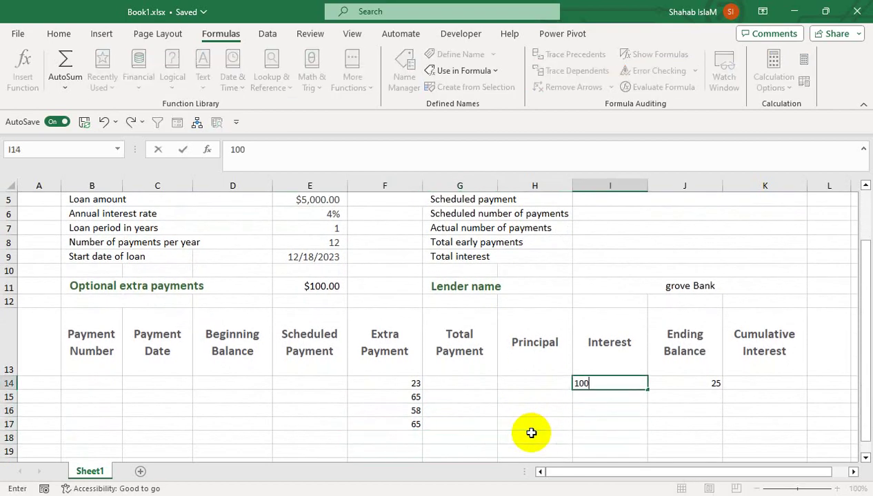
pyautogui.press('Return')
pyautogui.write('200')
pyautogui.press('Return')
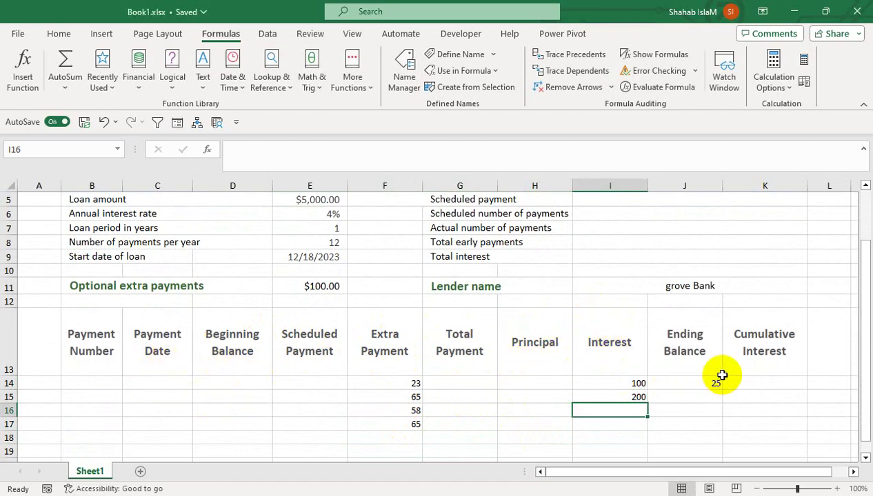
# Enter the test formula =SUM(TEP,TI) in cell L14 using the defined names.
pyautogui.click(819, 383)
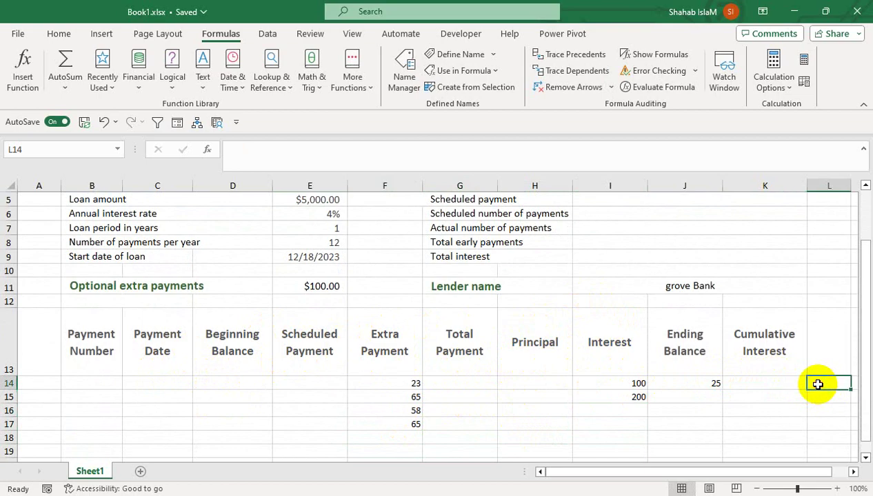
pyautogui.write('=SUM(')
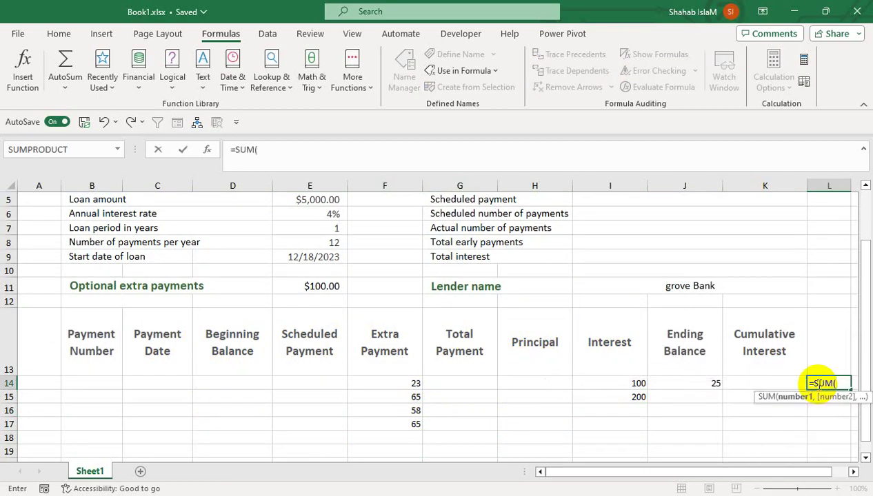
pyautogui.write('t')
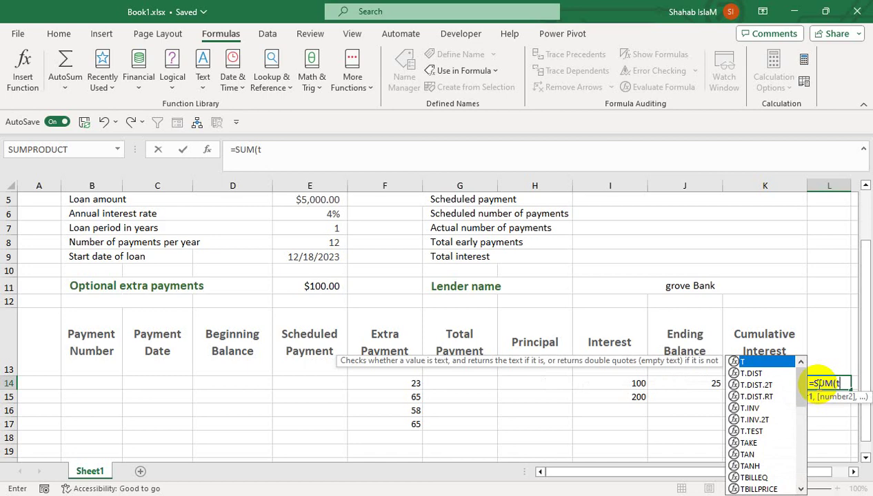
pyautogui.write('ep')
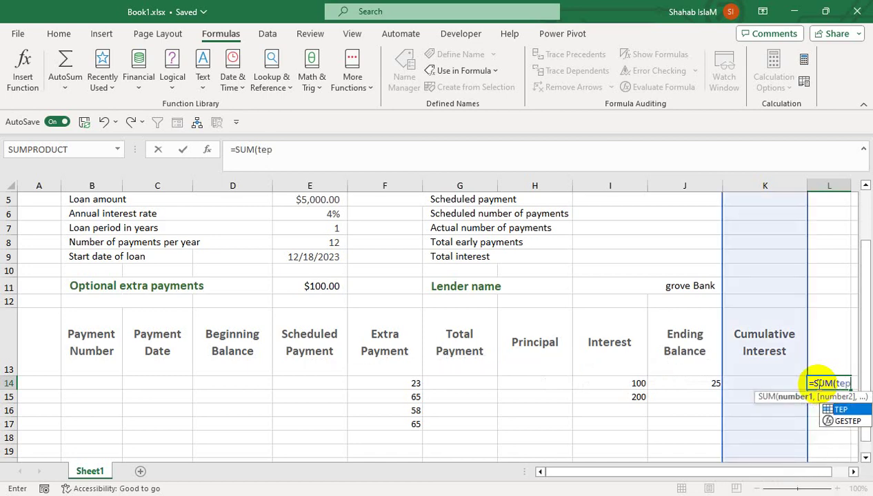
pyautogui.press('Tab')
pyautogui.write(',')
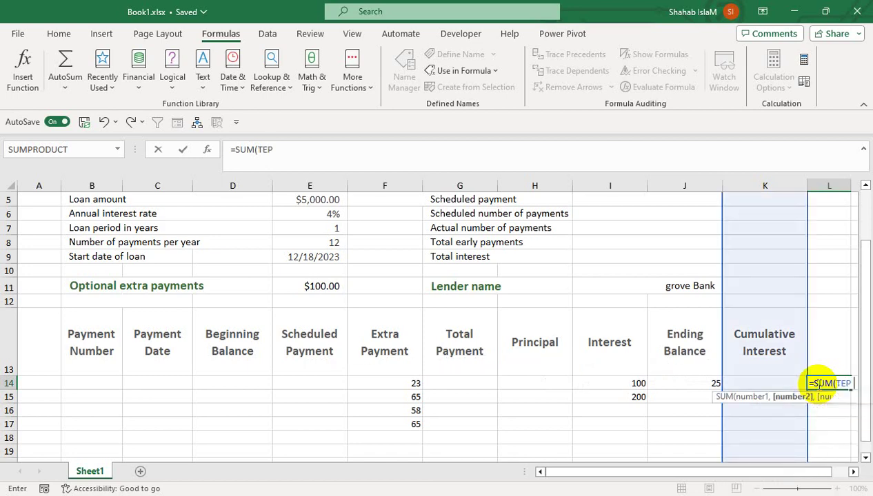
pyautogui.write('TI')
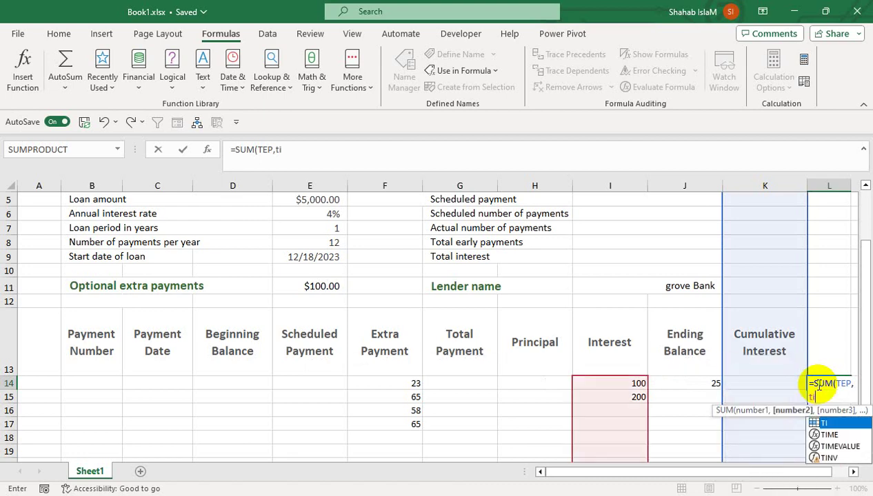
pyautogui.press('Return')
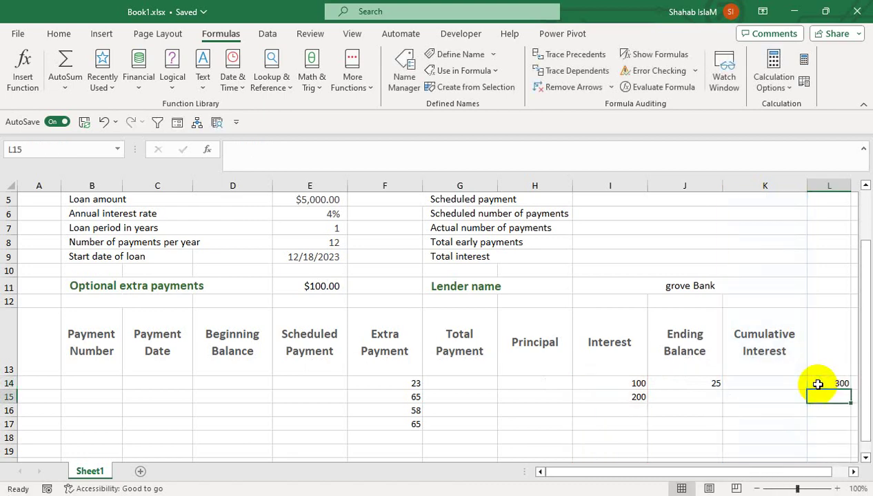
# Examine which ranges the names TEP and TI refer to in the formula in cell L14.
pyautogui.click(818, 384)
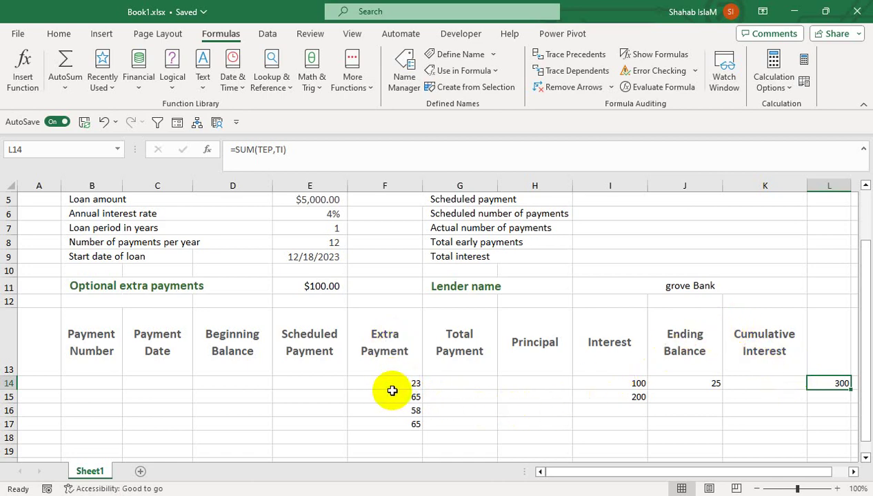
pyautogui.doubleClick(842, 383)
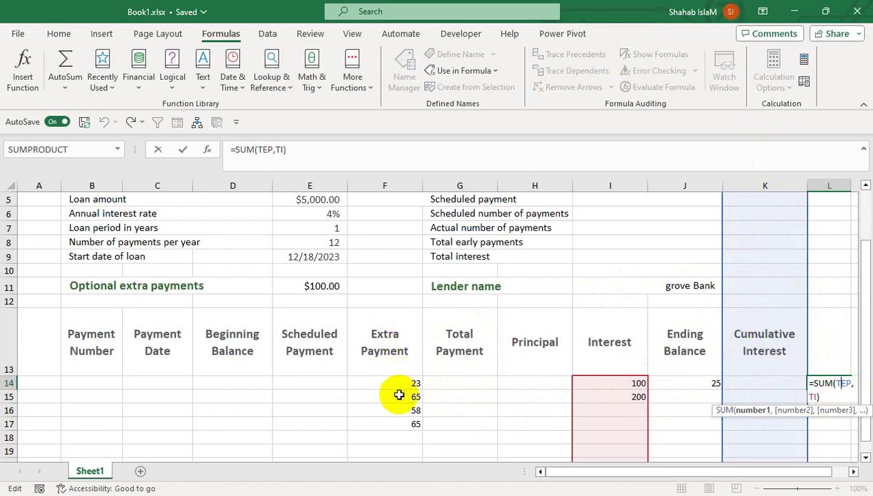
pyautogui.press('Return')
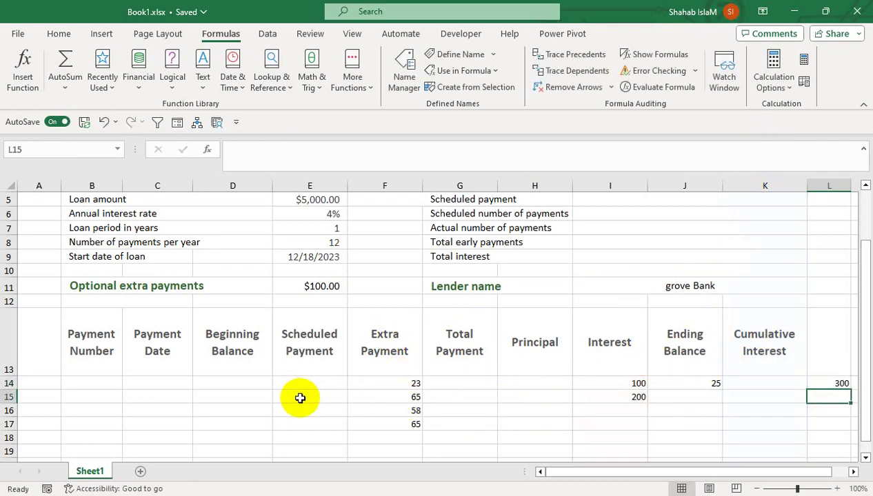
# Change the defined name TEP to refer to =SUM(Sheet1!$F:$F), the Extra Payment column.
pyautogui.click(394, 82)
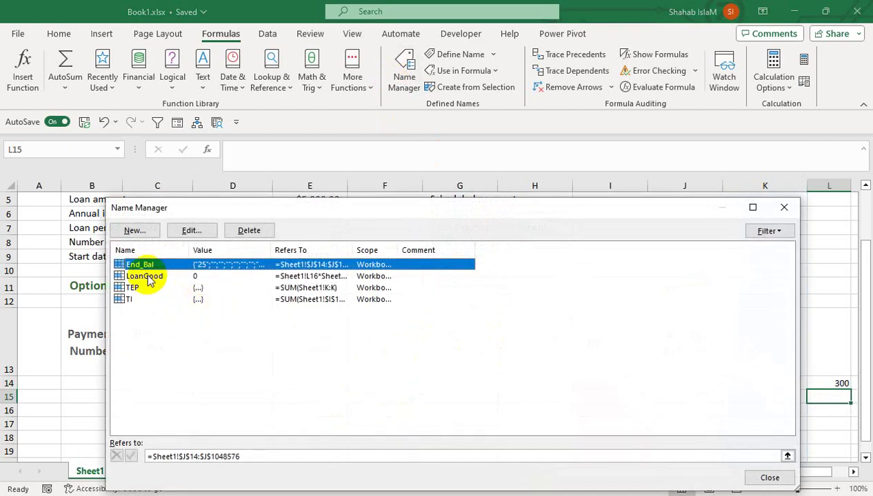
pyautogui.click(133, 299)
pyautogui.click(136, 290)
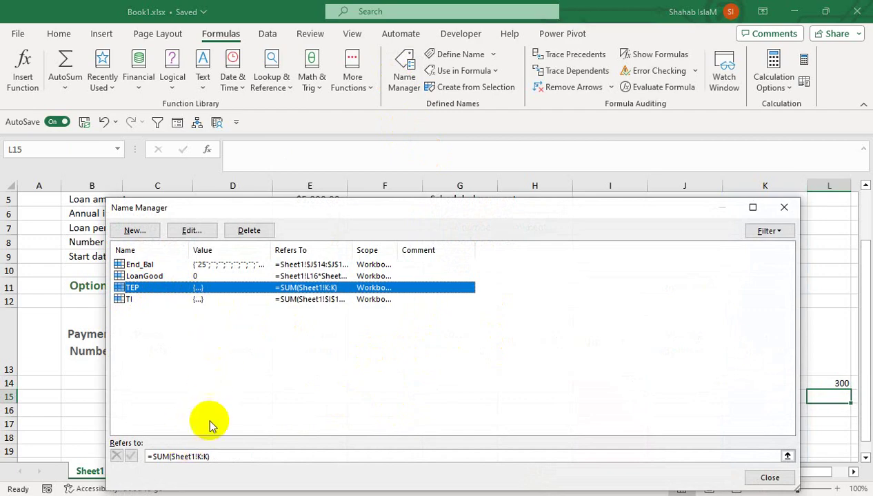
pyautogui.click(193, 232)
pyautogui.moveTo(222, 271); pyautogui.dragTo(269, 253)
pyautogui.moveTo(806, 326); pyautogui.dragTo(519, 325)
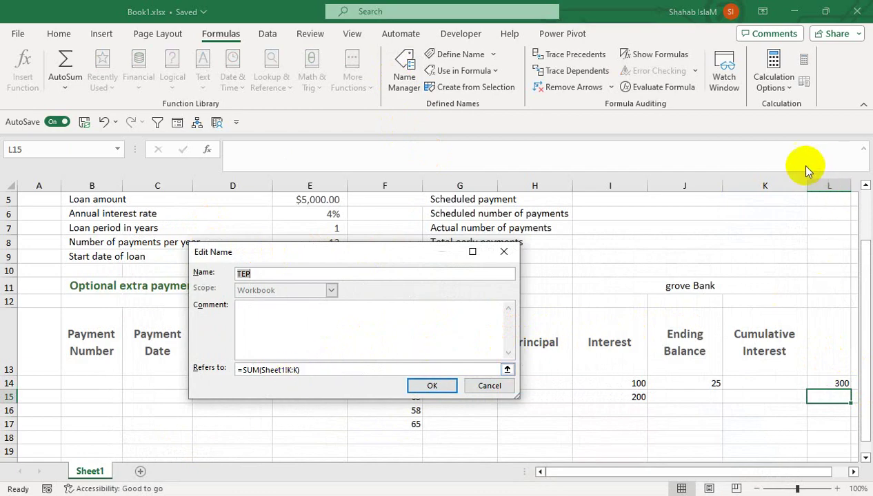
pyautogui.moveTo(306, 252); pyautogui.dragTo(610, 192)
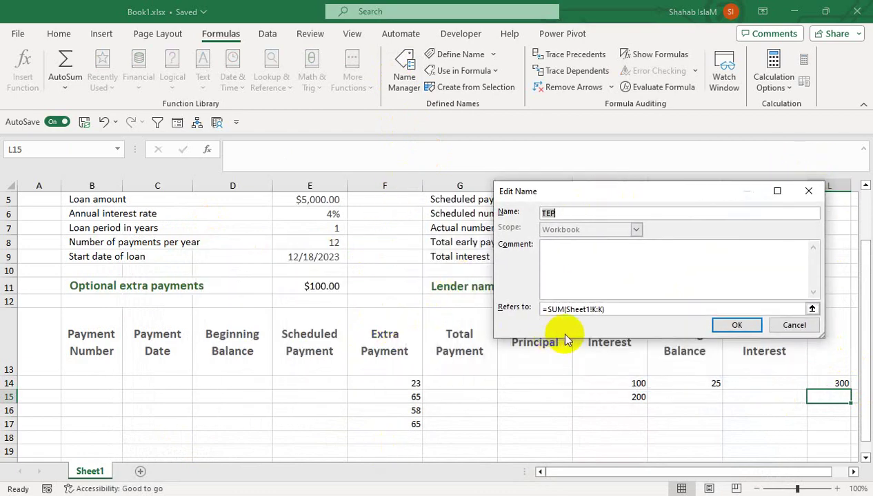
pyautogui.click(595, 310)
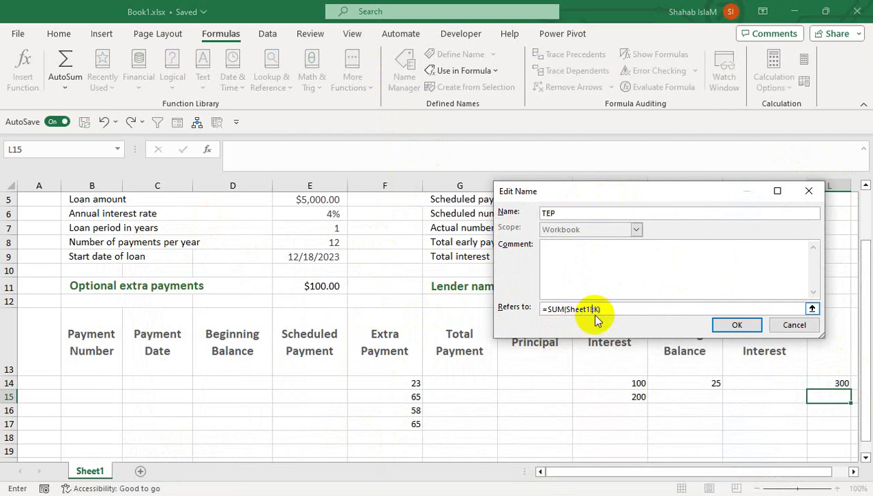
pyautogui.click(603, 308)
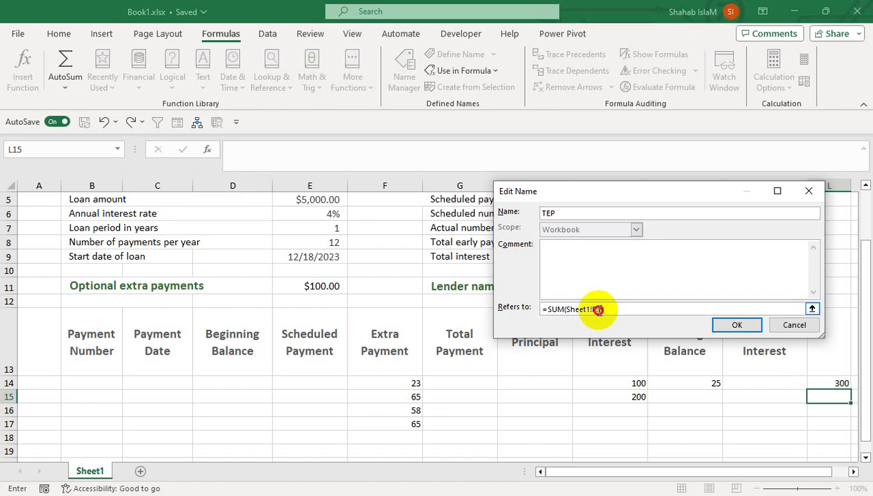
pyautogui.moveTo(604, 309); pyautogui.dragTo(590, 309)
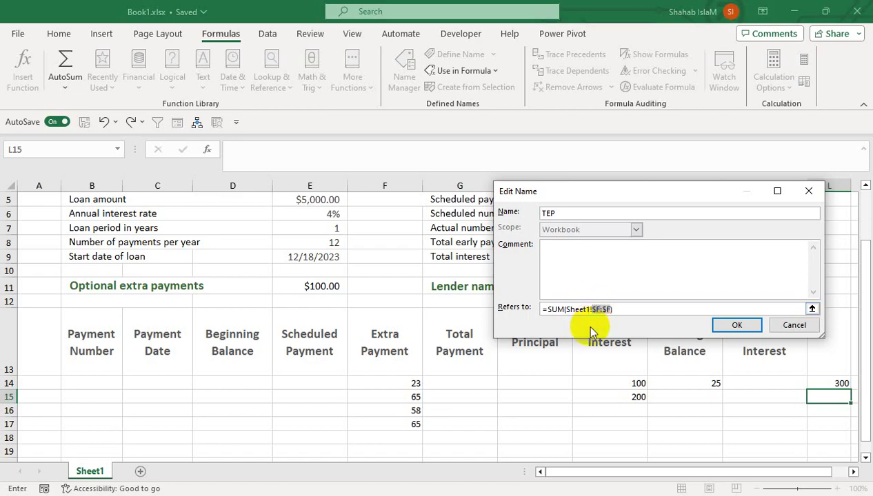
pyautogui.press('Return')
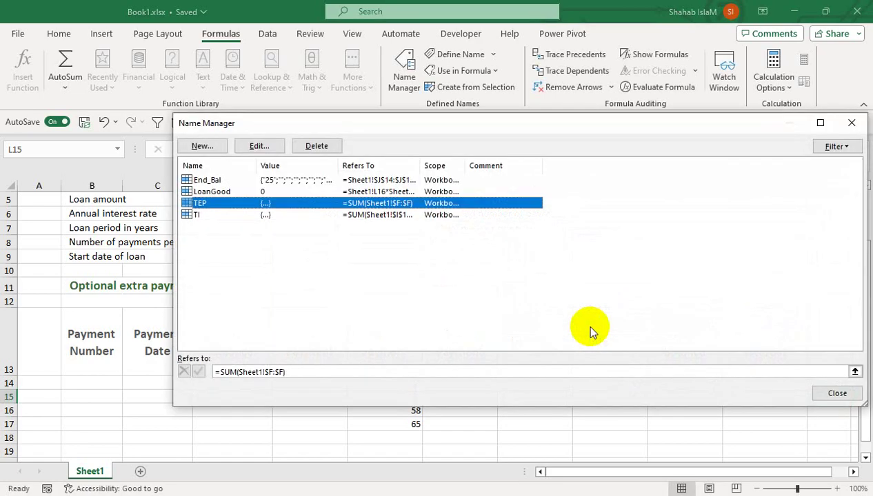
pyautogui.click(832, 398)
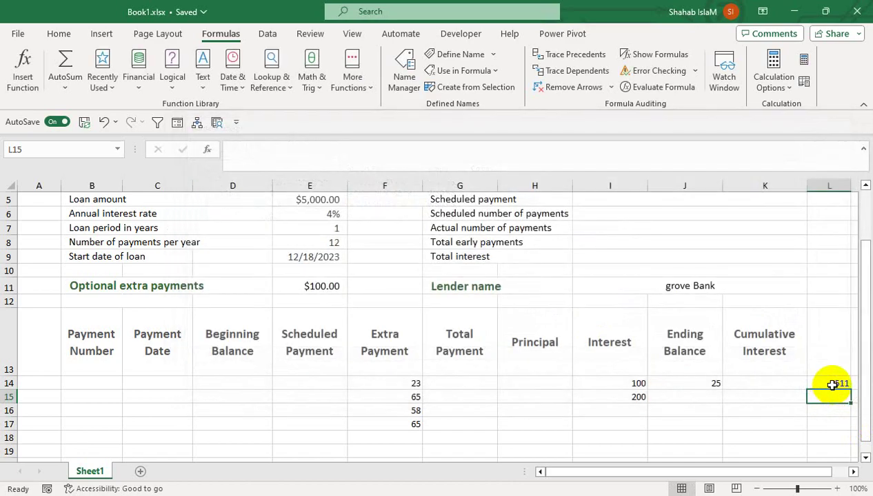
# Check the ranges used by the test formula in cell L14, and clear the cell.
pyautogui.doubleClick(831, 385)
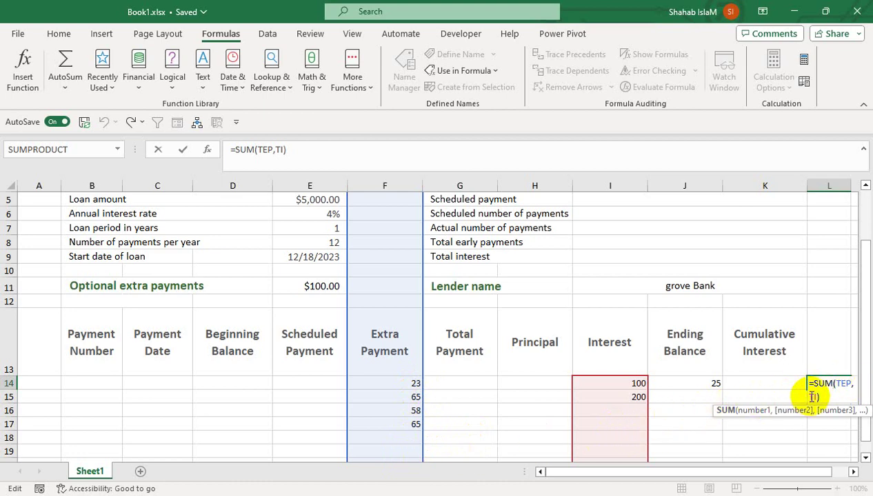
pyautogui.press('Return')
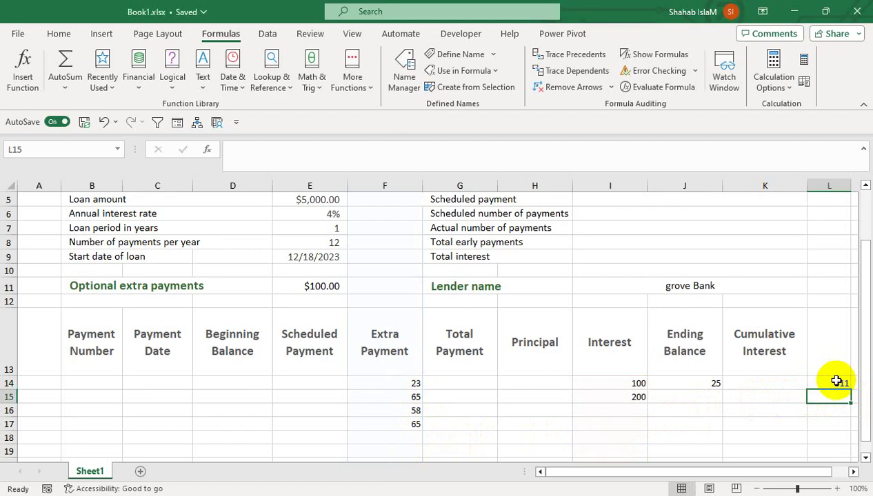
pyautogui.click(836, 381)
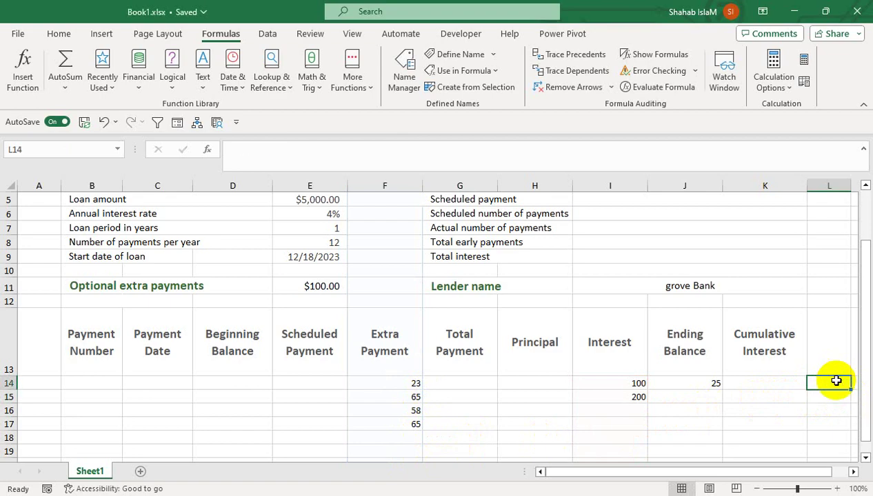
# Try to start an IF formula in cell I6, Scheduled number of payments, with LoanGood as its logical test.
pyautogui.moveTo(663, 276); pyautogui.dragTo(649, 141)
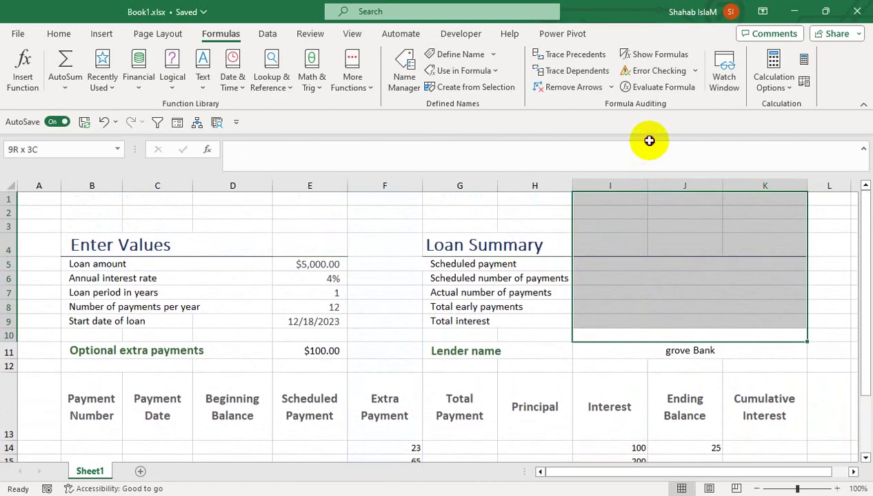
pyautogui.click(605, 259)
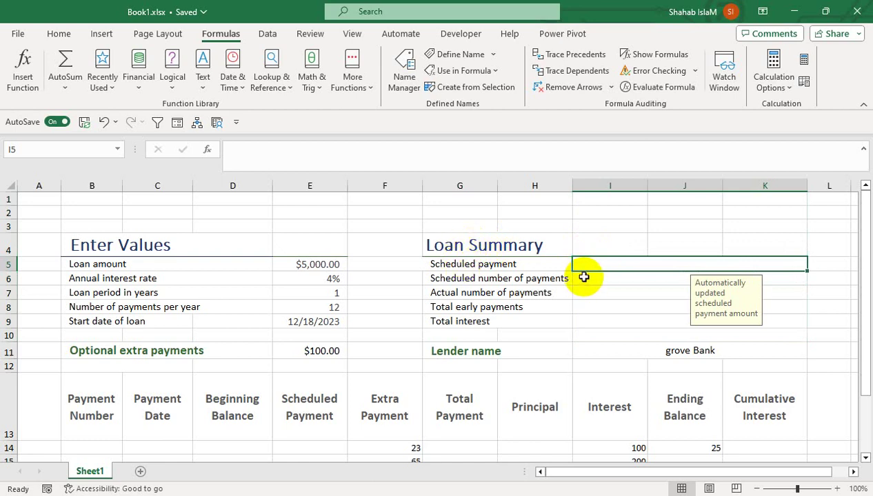
pyautogui.click(583, 277)
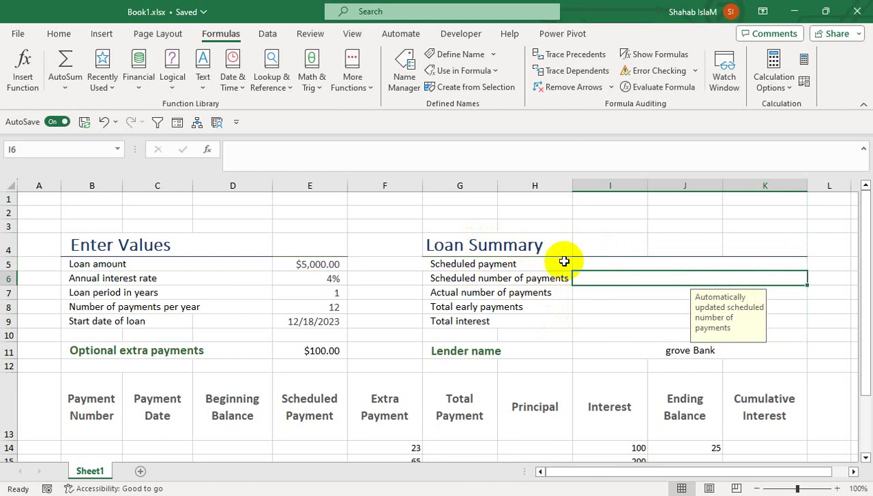
pyautogui.click(503, 279)
pyautogui.click(597, 278)
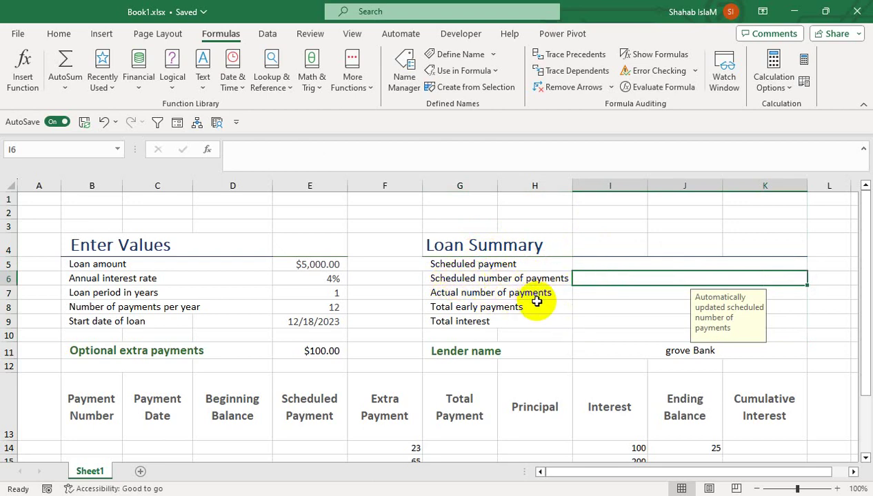
pyautogui.write('=IF(')
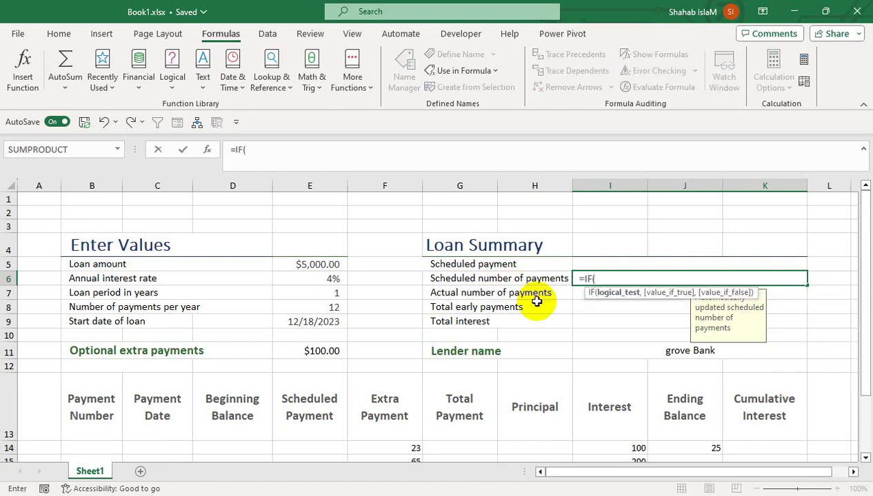
pyautogui.write('lo')
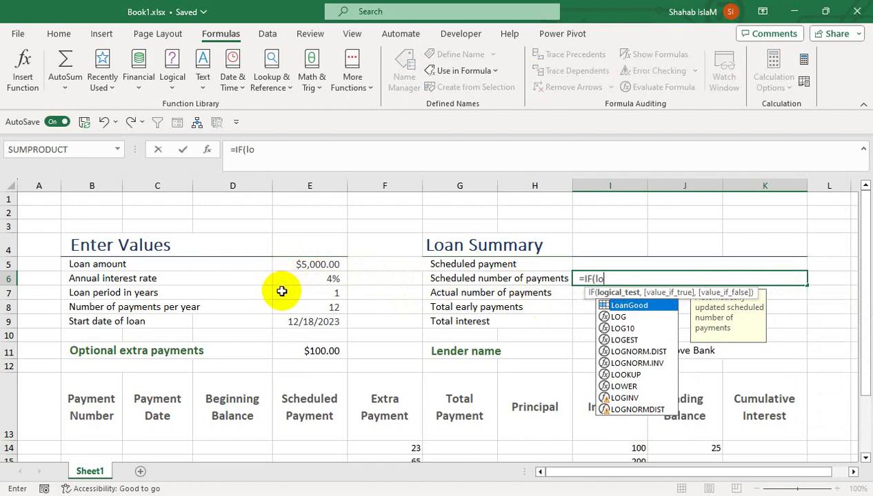
pyautogui.press('Tab')
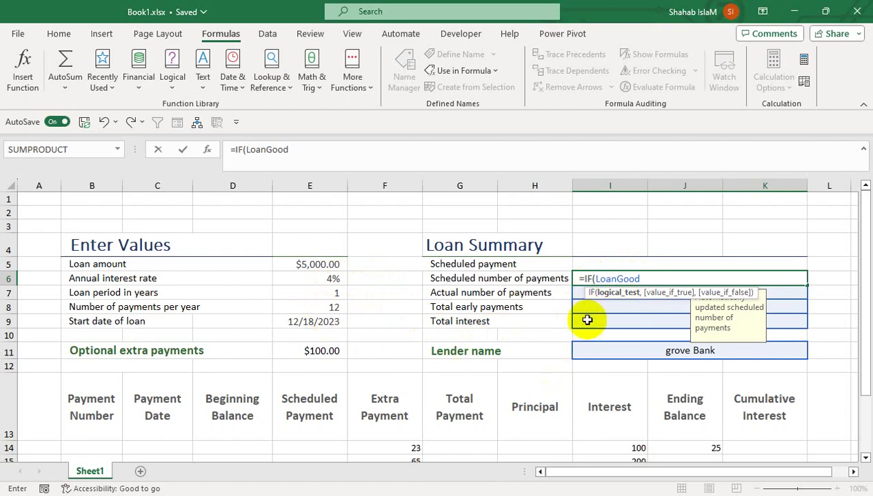
# Discard the unfinished IF formula from the Scheduled number of payments cell.
pyautogui.press('BackSpace')
pyautogui.press('BackSpace')
pyautogui.press('BackSpace')
pyautogui.press('BackSpace')
pyautogui.press('BackSpace')
pyautogui.press('BackSpace')
pyautogui.press('BackSpace')
pyautogui.press('BackSpace')
pyautogui.press('BackSpace')
pyautogui.press('BackSpace')
pyautogui.press('BackSpace')
pyautogui.press('BackSpace')
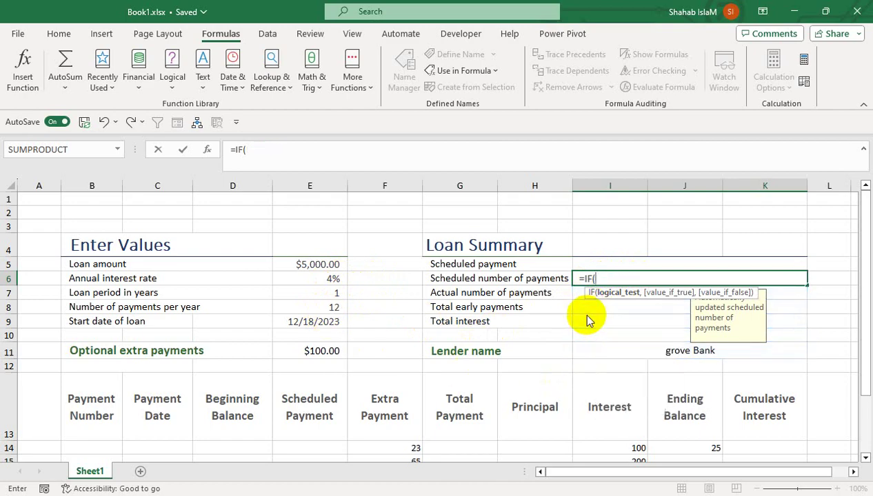
pyautogui.press('Return')
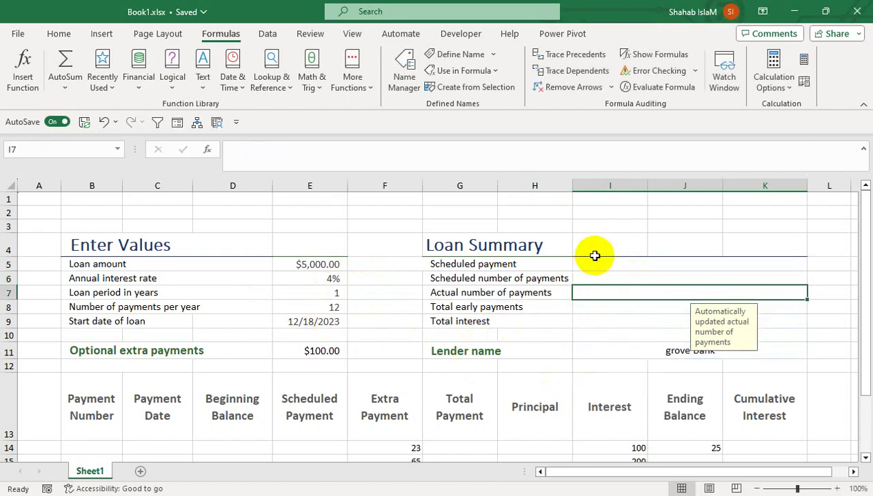
# Open the defined name LoanGood for editing and clear its reference, leaving only the equals sign.
pyautogui.press('Up')
pyautogui.press('Up')
pyautogui.click(414, 80)
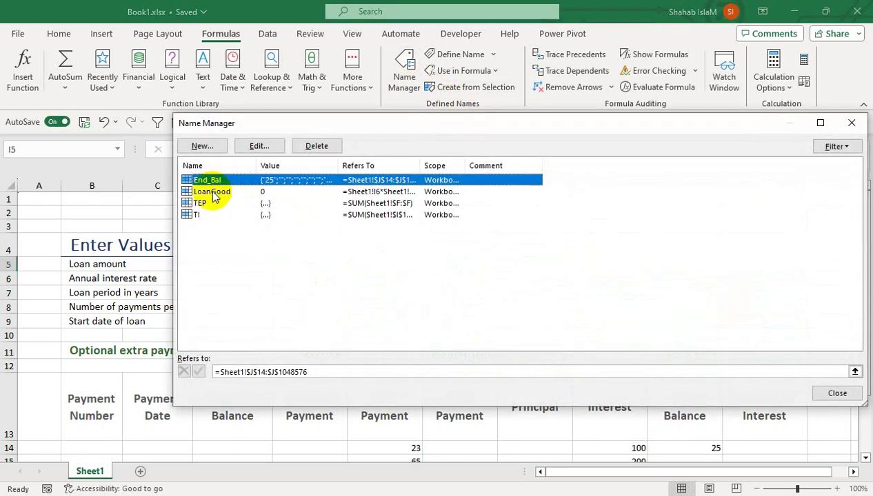
pyautogui.moveTo(264, 136); pyautogui.dragTo(441, 221)
pyautogui.click(372, 276)
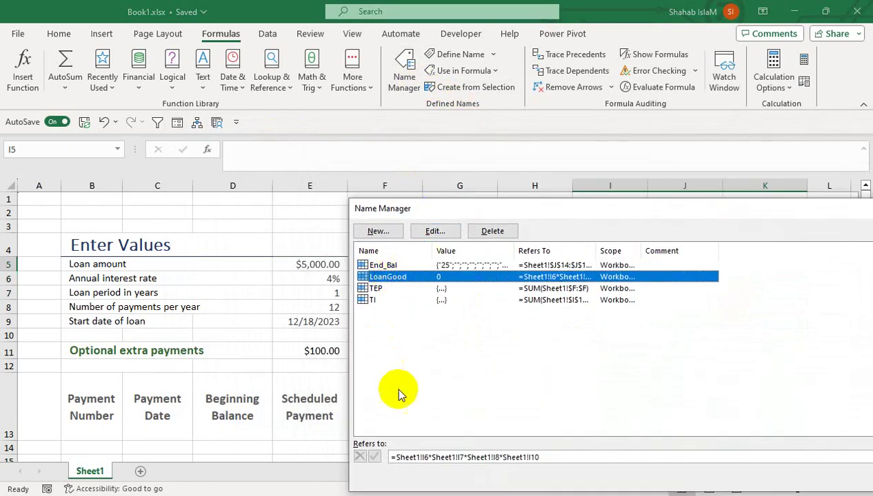
pyautogui.click(435, 231)
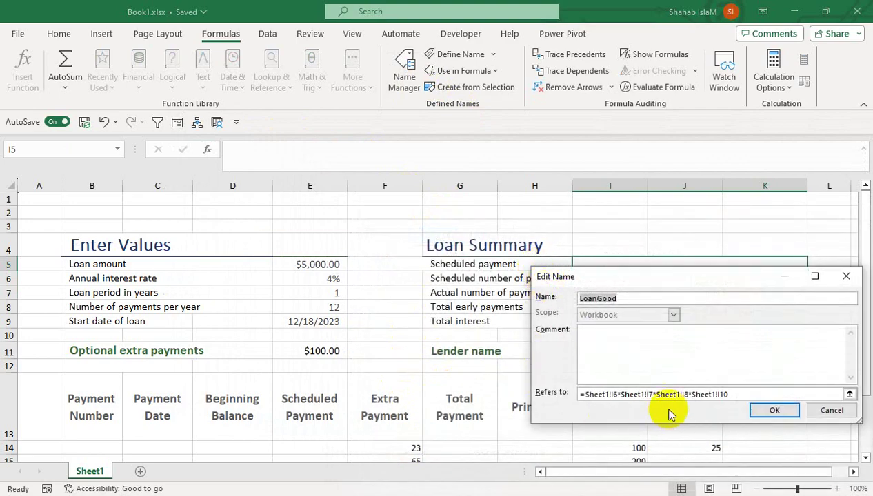
pyautogui.moveTo(734, 395); pyautogui.dragTo(585, 392)
pyautogui.press('Delete')
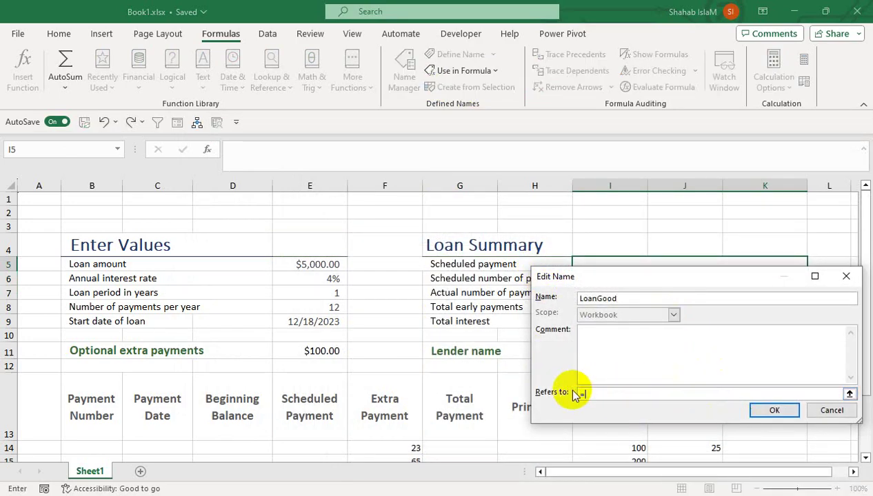
# Make LoanGood refer to =Sheet1!$E$5*Sheet1!$E$6*Sheet1!$E$7*Sheet1!$E$9, then save the name and close the Name Manager.
pyautogui.click(311, 264)
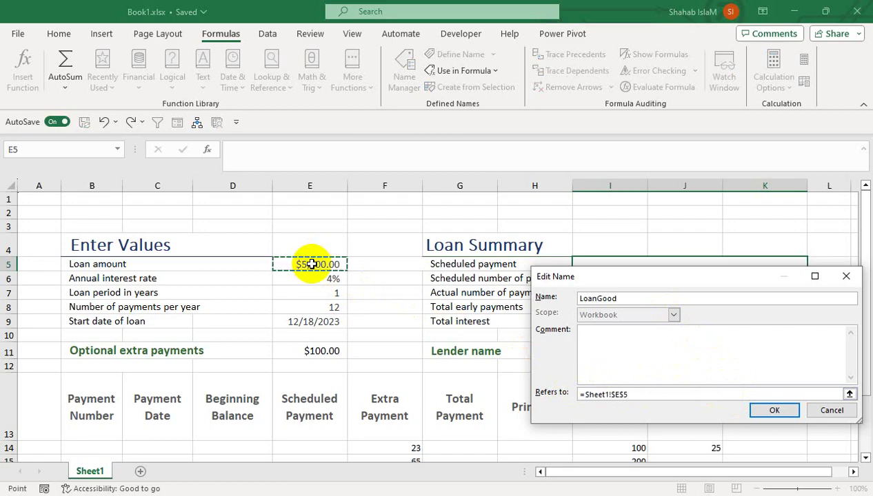
pyautogui.write('*')
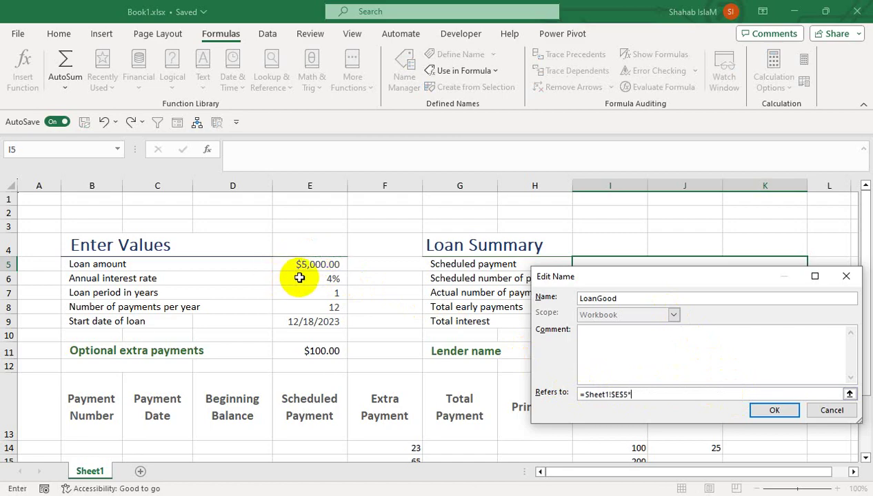
pyautogui.click(300, 276)
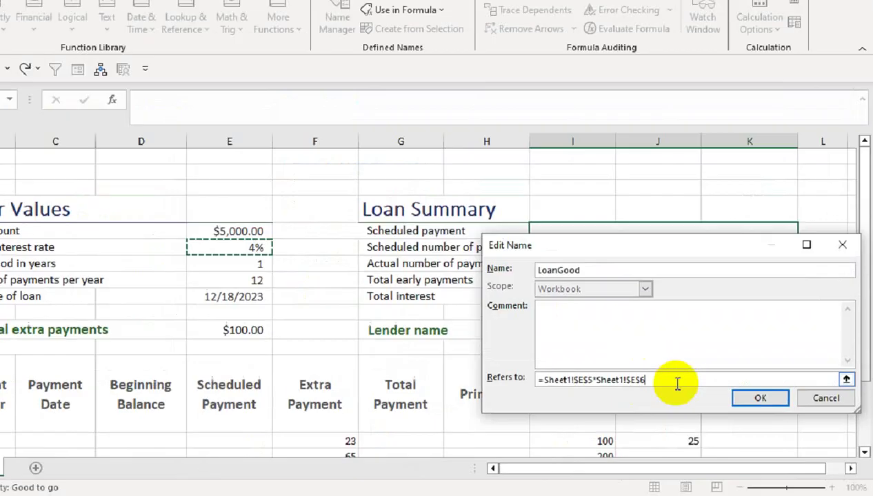
pyautogui.write('*')
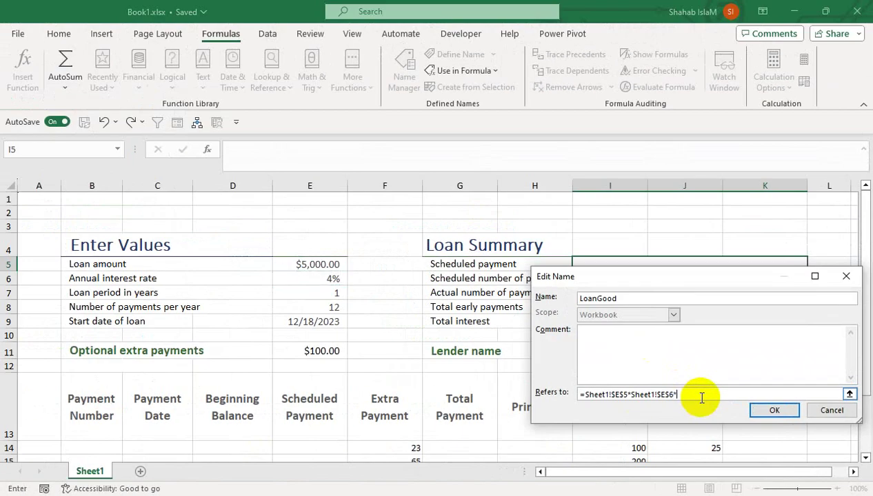
pyautogui.click(293, 290)
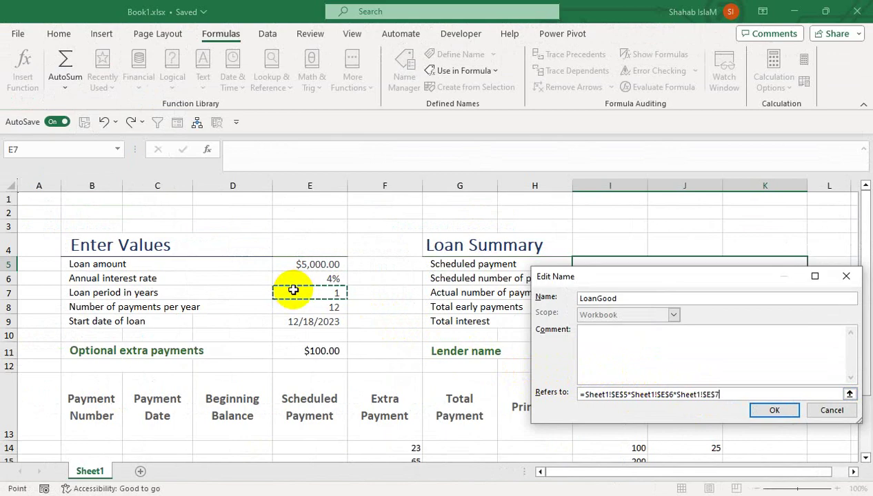
pyautogui.write('*')
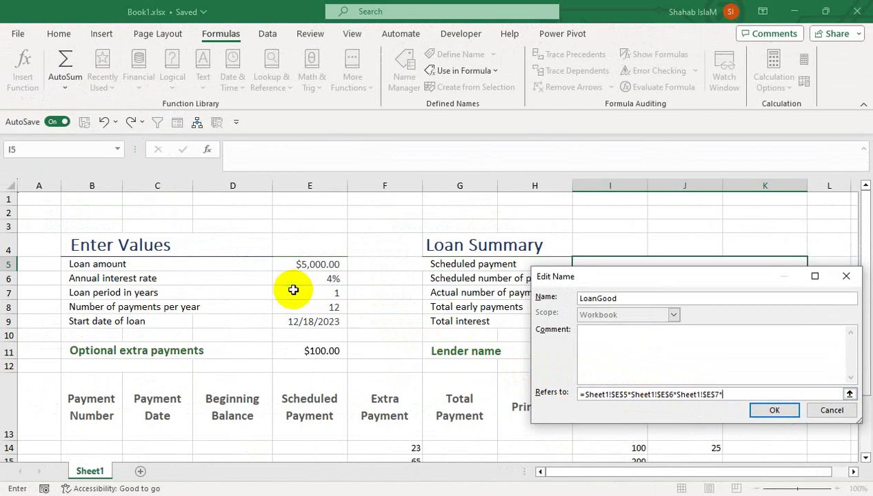
pyautogui.click(293, 321)
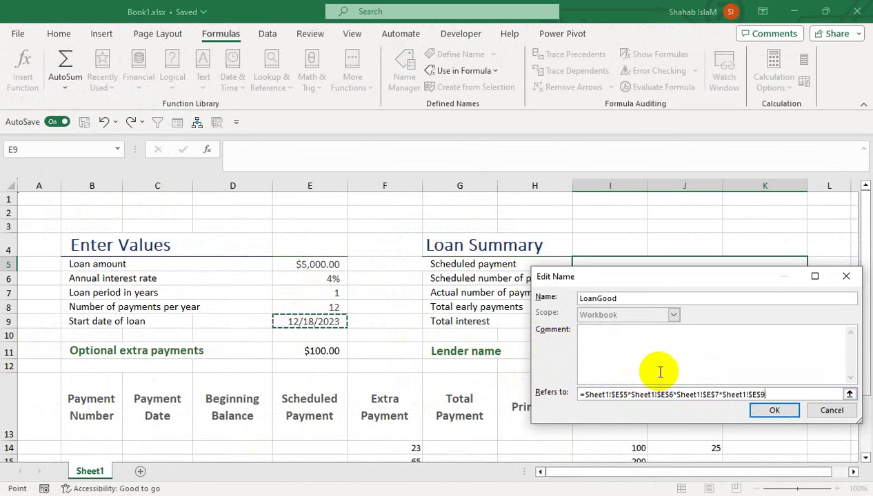
pyautogui.click(774, 410)
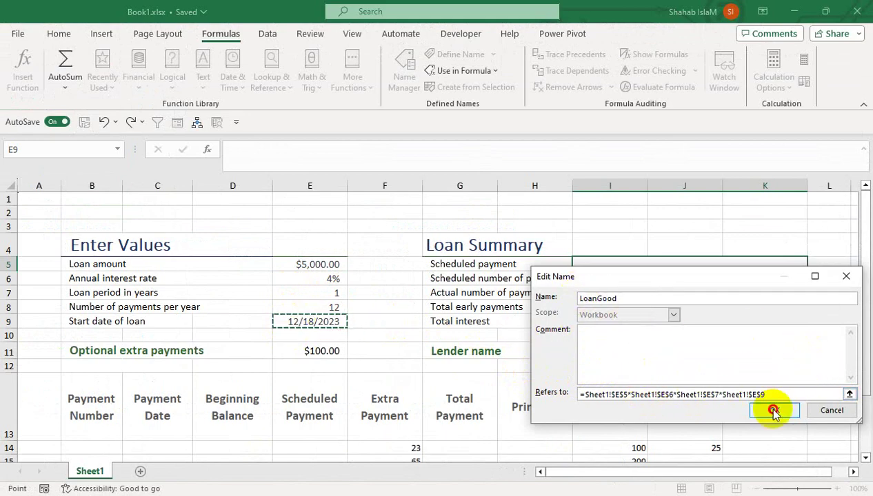
pyautogui.click(832, 481)
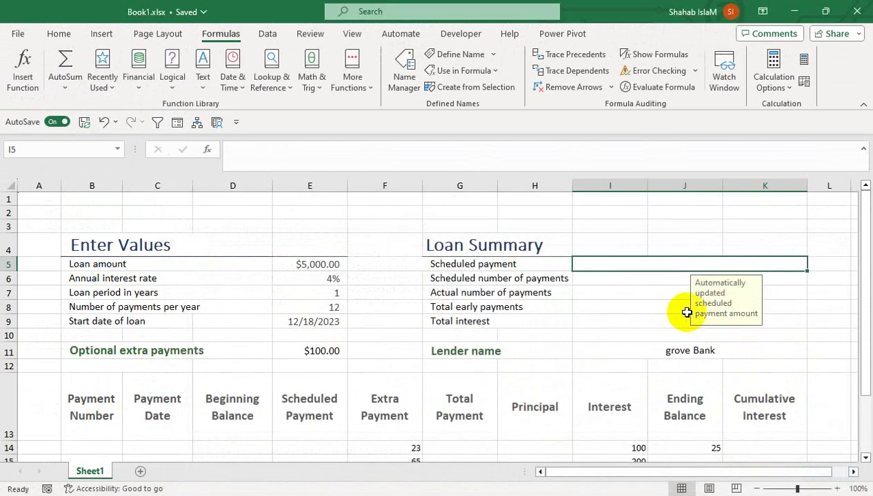
# Start an IF formula in cell I6, Scheduled number of payments, using LoanGood as the logical test.
pyautogui.click(637, 274)
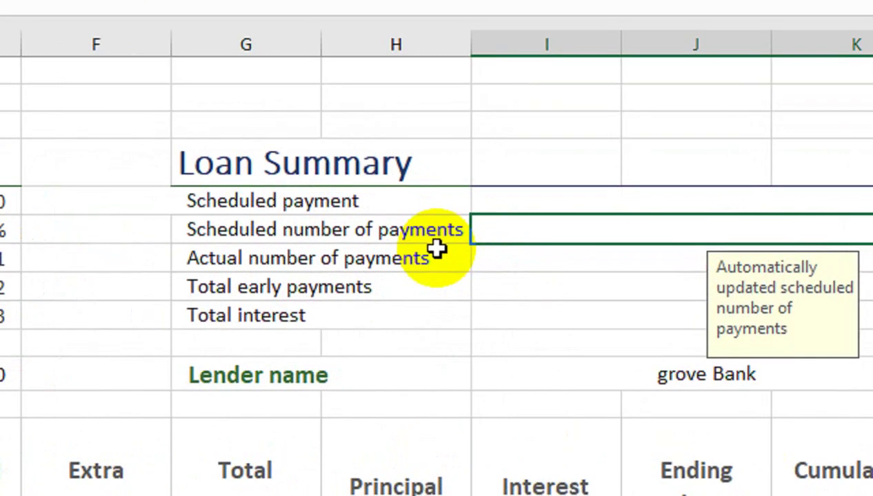
pyautogui.write('=if')
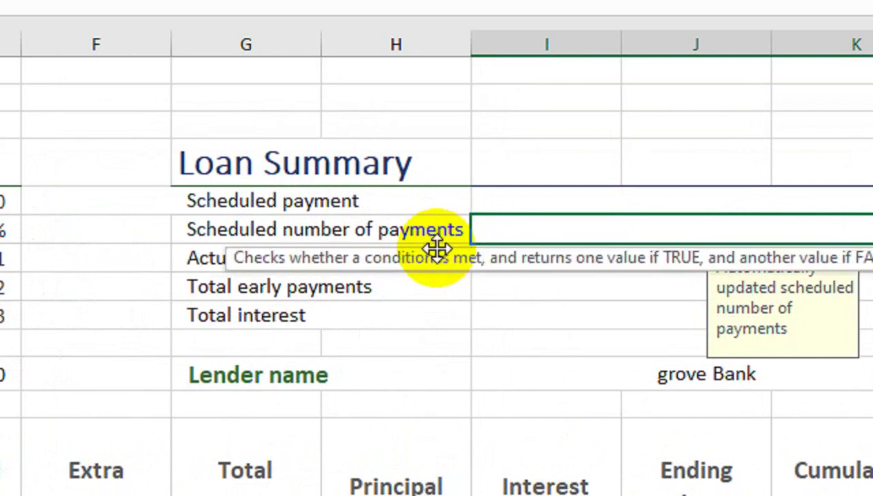
pyautogui.press('Tab')
pyautogui.write('lo')
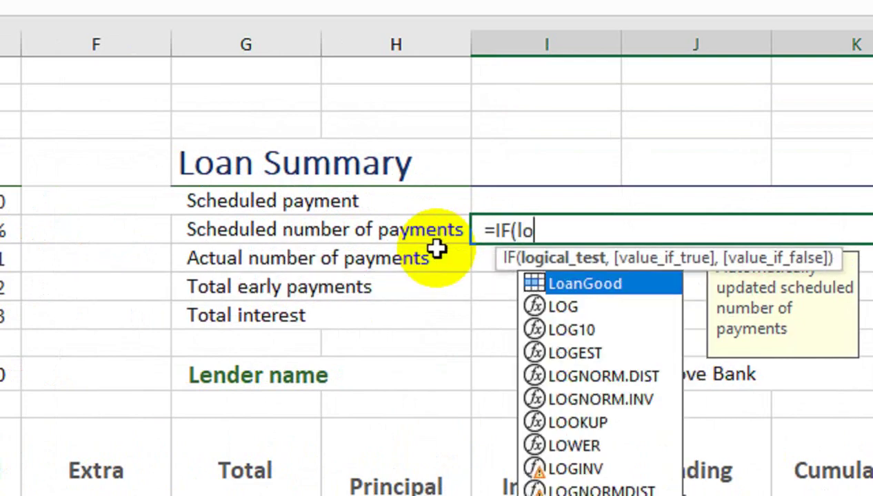
pyautogui.write('n')
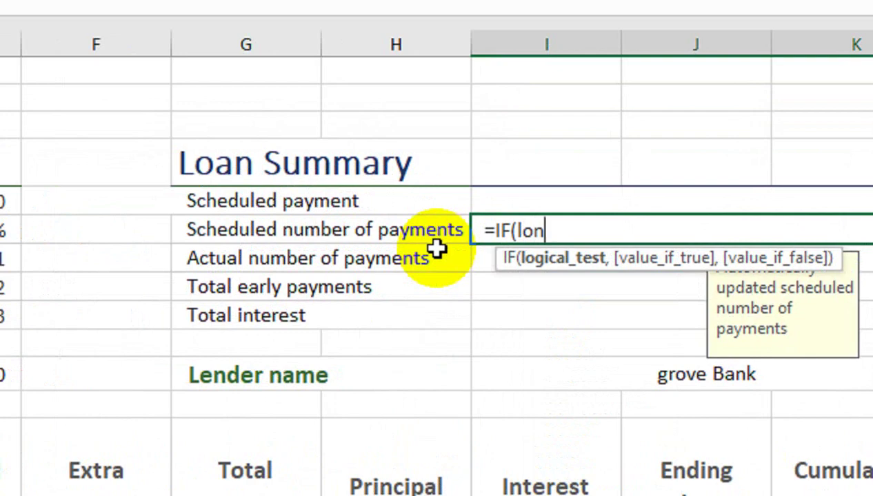
pyautogui.press('BackSpace')
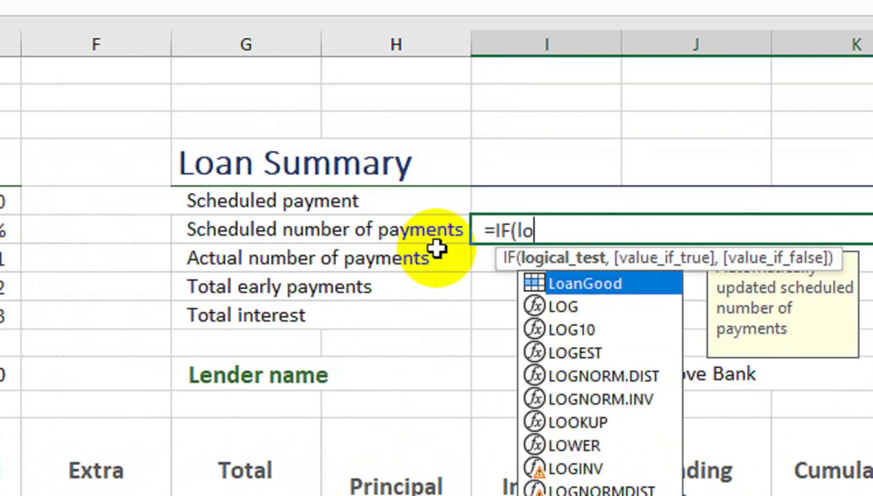
pyautogui.press('Tab')
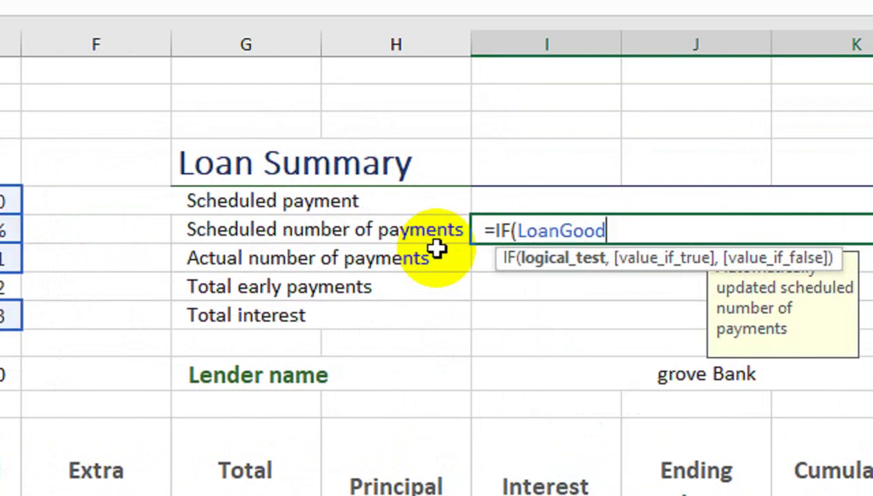
pyautogui.hscroll(-3, 195, 250)
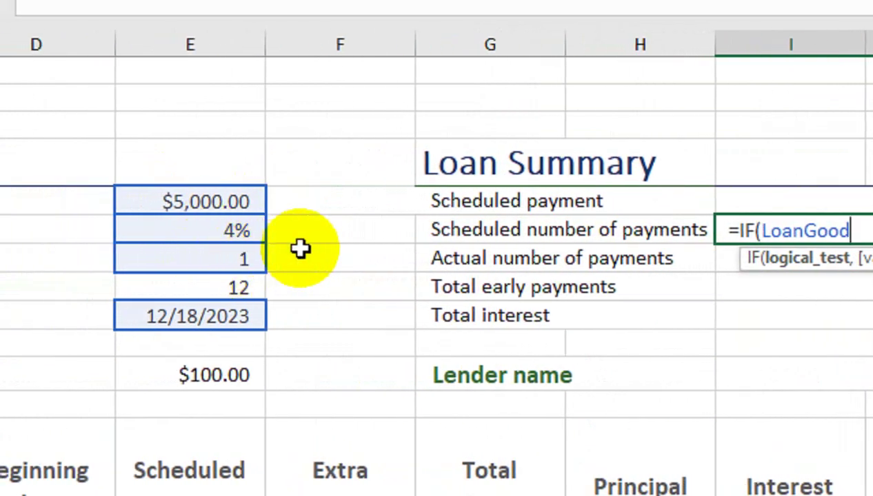
pyautogui.hscroll(3, 696, 273)
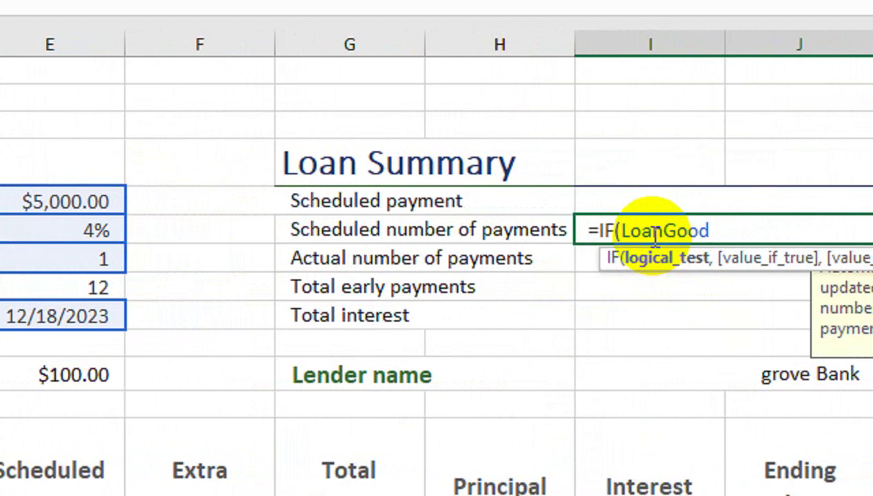
# Complete the Scheduled number of payments formula with E7*E8 as the true value and an empty string "" as the false value.
pyautogui.write(',')
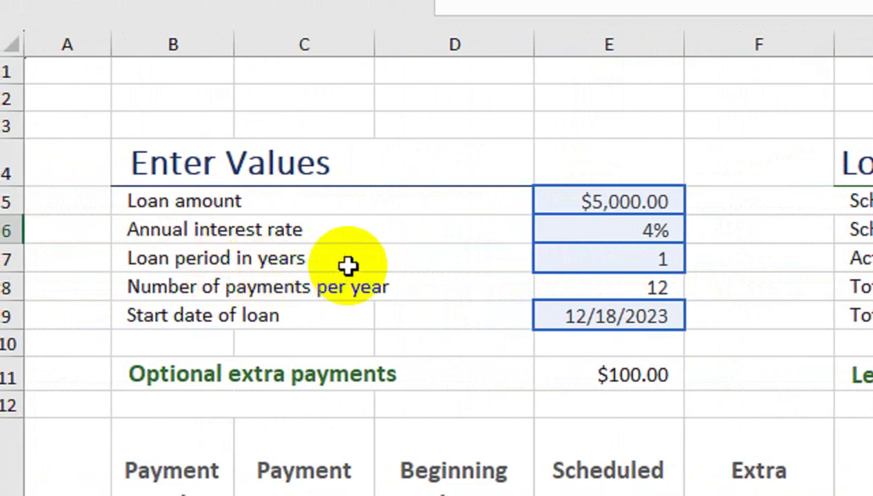
pyautogui.click(624, 260)
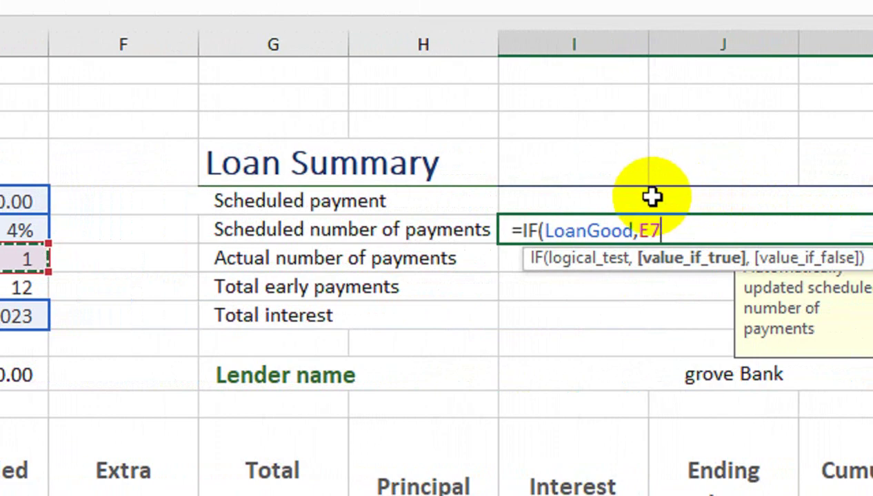
pyautogui.write('*')
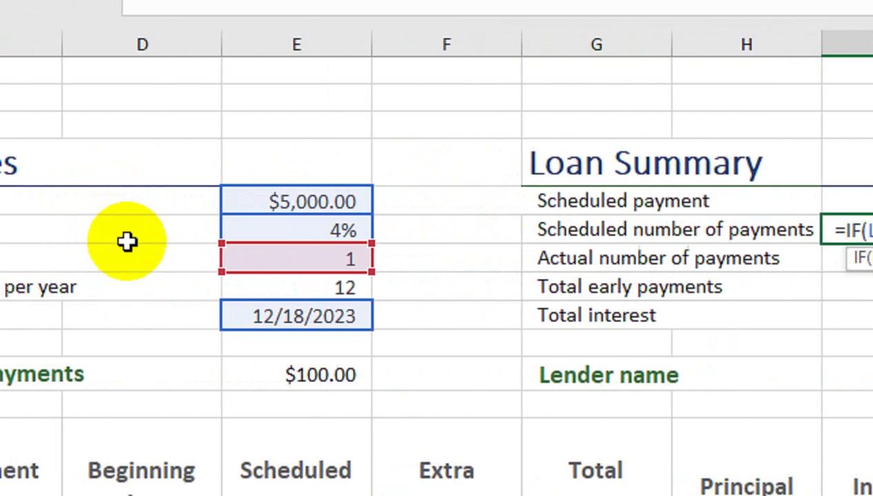
pyautogui.click(590, 287)
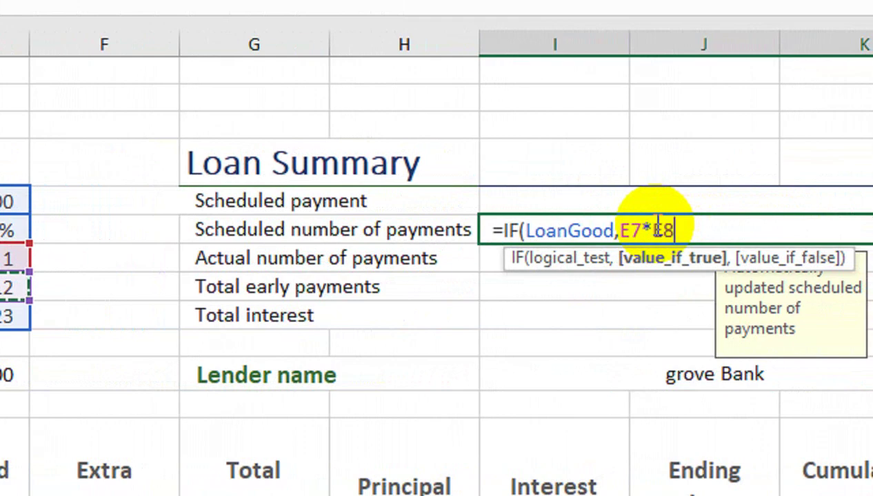
pyautogui.write(',')
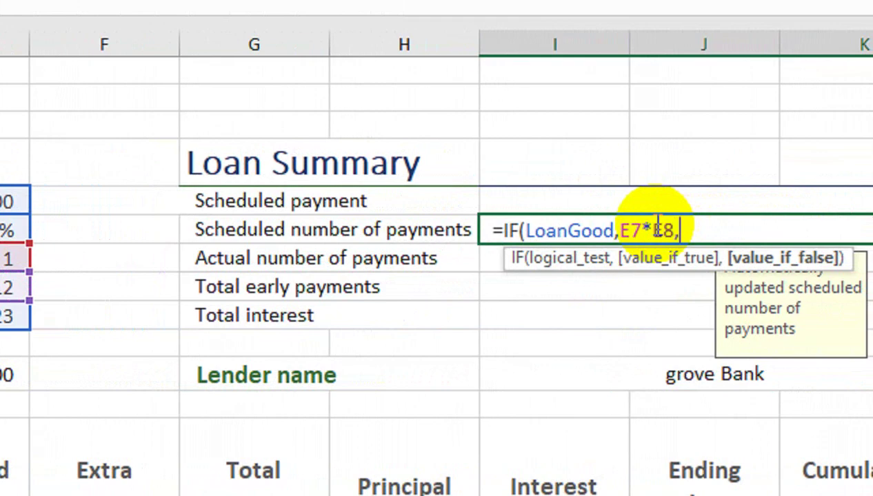
pyautogui.write('"")')
pyautogui.press('Return')
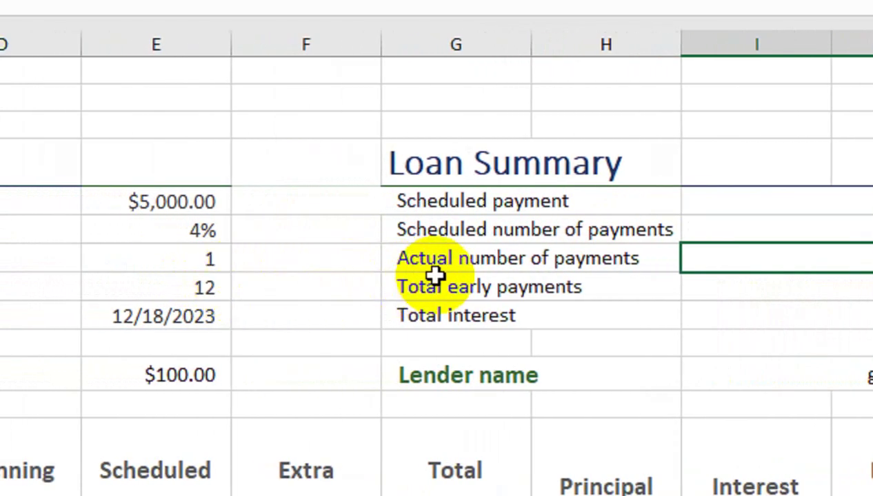
pyautogui.click(838, 229)
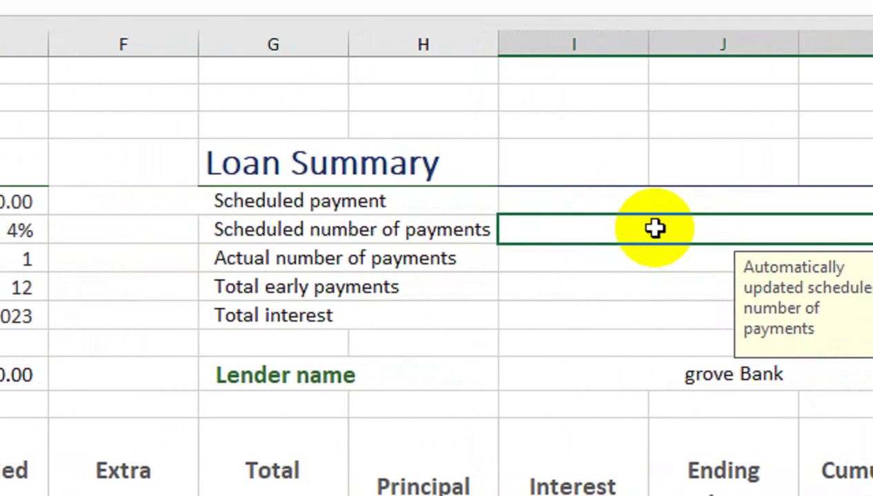
# Start an IF formula in cell I5, Scheduled payment, with LoanGood as the logical test.
pyautogui.click(654, 207)
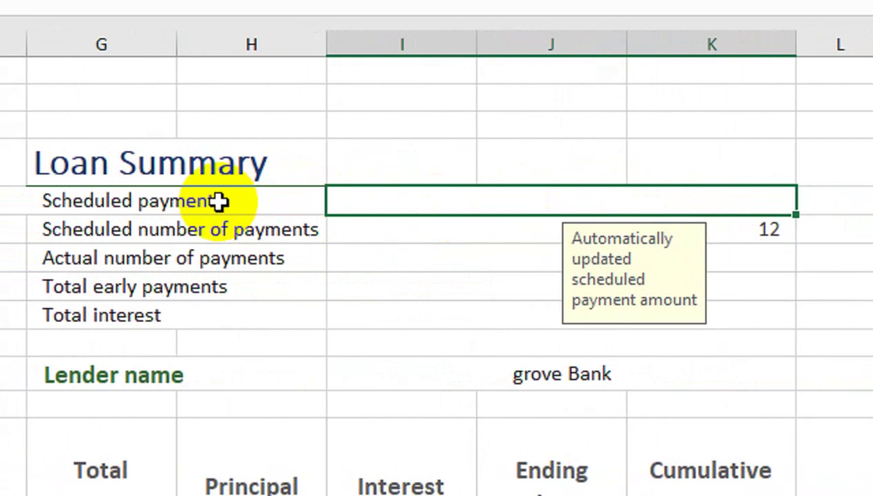
pyautogui.write('=if')
pyautogui.press('Tab')
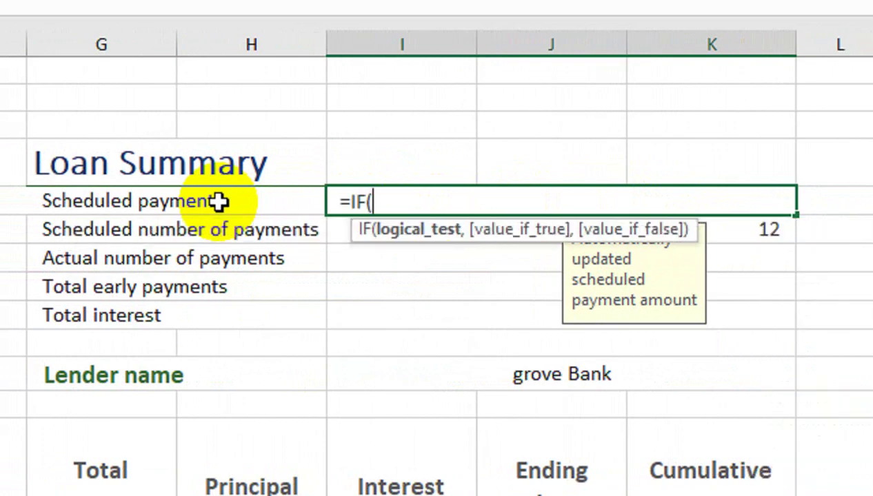
pyautogui.write('l')
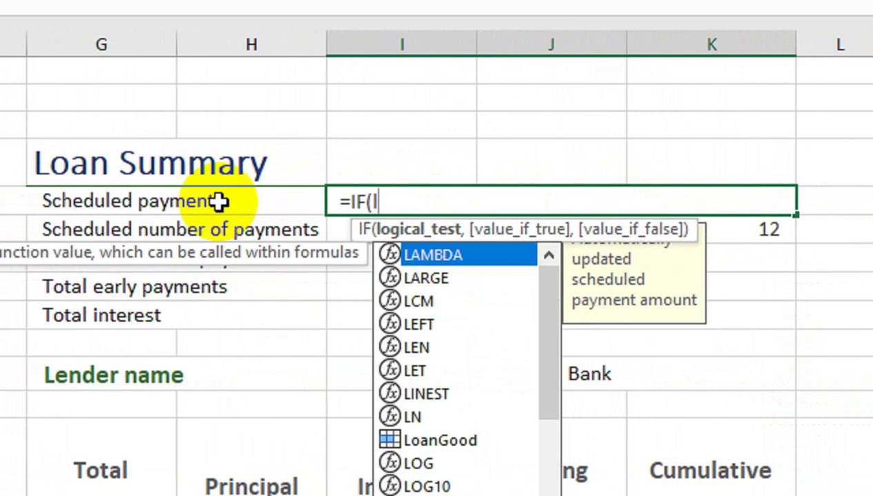
pyautogui.write('o')
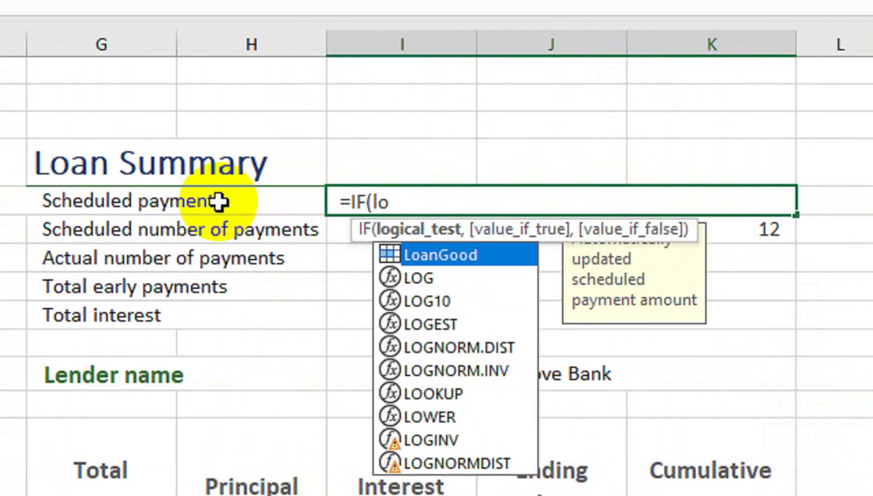
pyautogui.press('Tab')
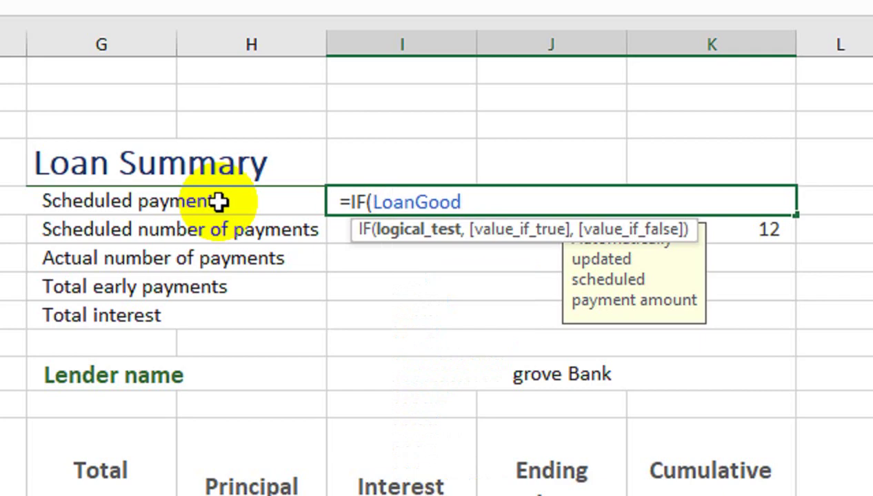
# Add a negated PMT function as the true value of the Scheduled payment formula, with E6/E8 as its rate.
pyautogui.write(',-')
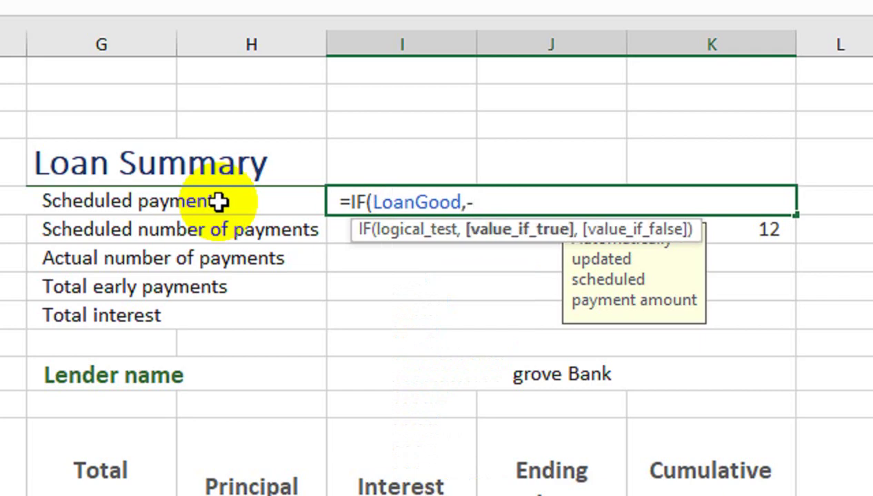
pyautogui.write('pmt')
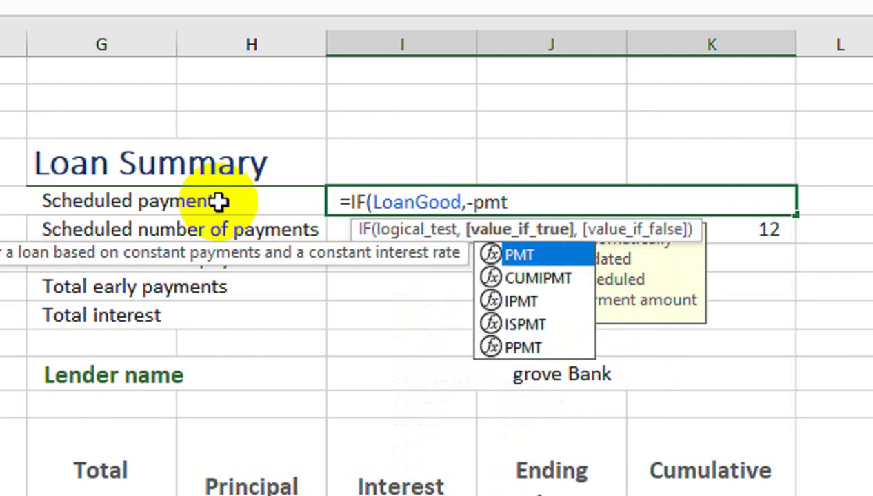
pyautogui.press('Tab')
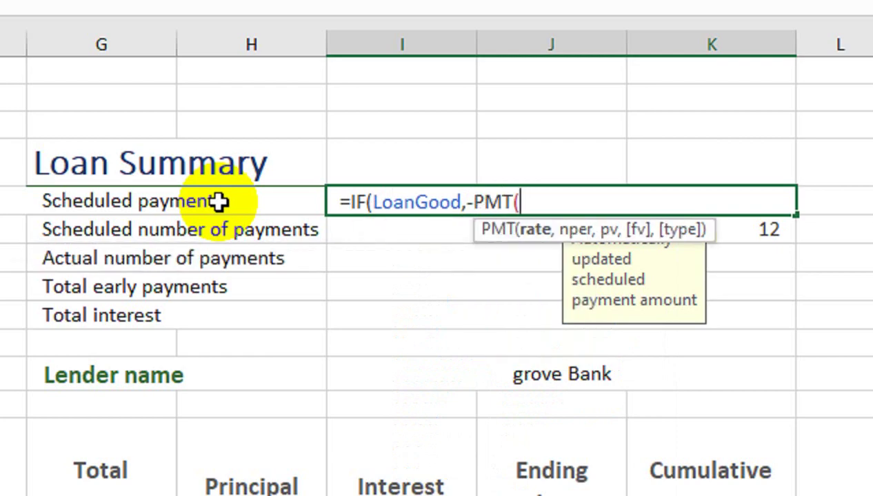
pyautogui.click(219, 232)
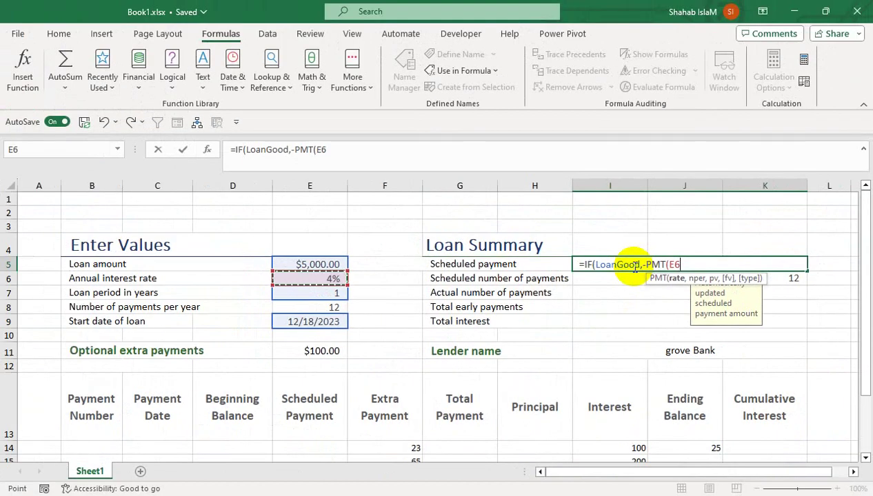
pyautogui.write('/')
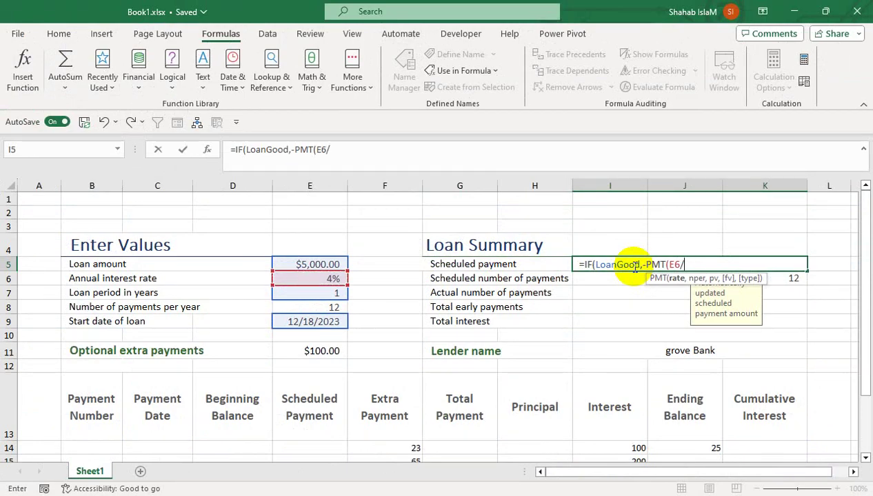
pyautogui.click(334, 308)
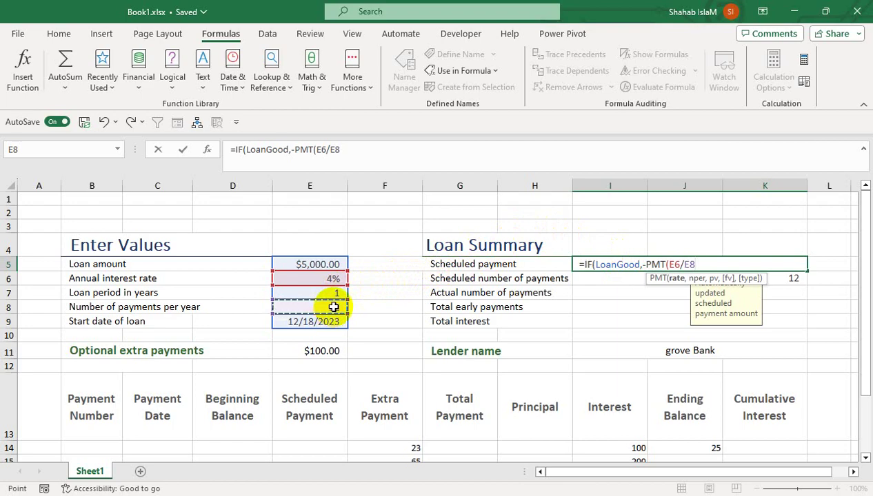
pyautogui.write(',')
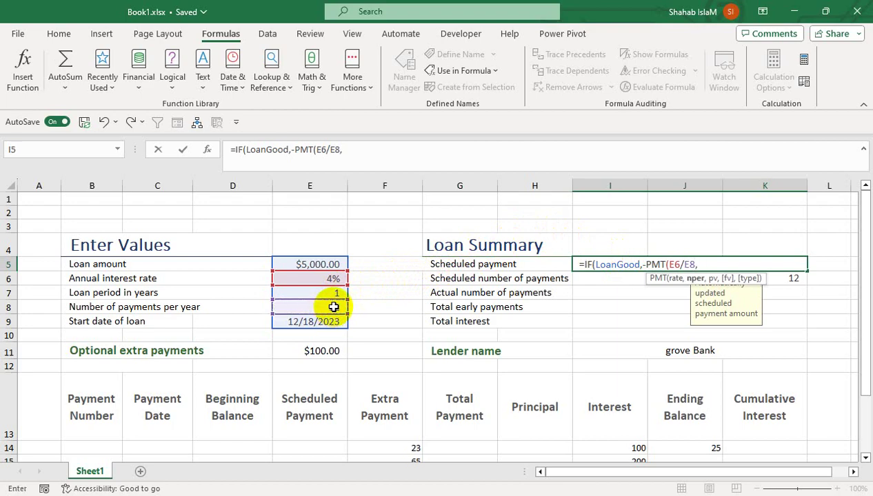
# Complete the Scheduled payment formula with I6 as nper, E5 as pv and an empty string "" as the false value.
pyautogui.click(588, 278)
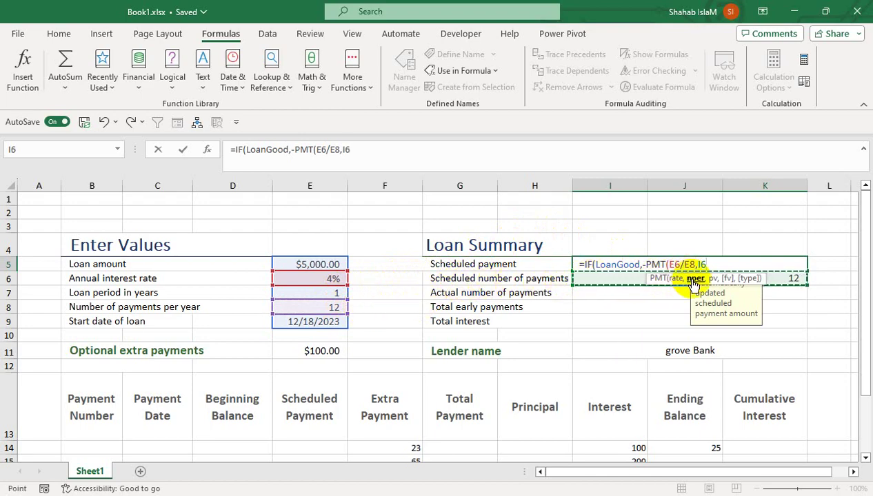
pyautogui.write(',')
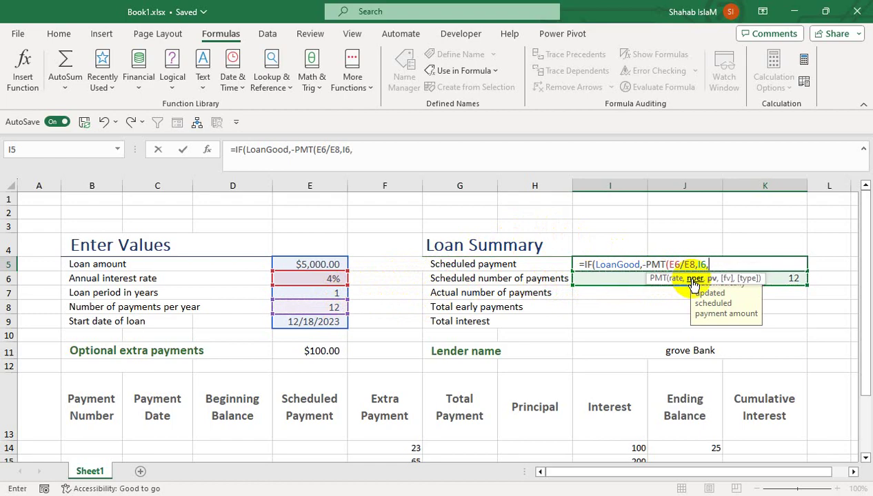
pyautogui.click(331, 261)
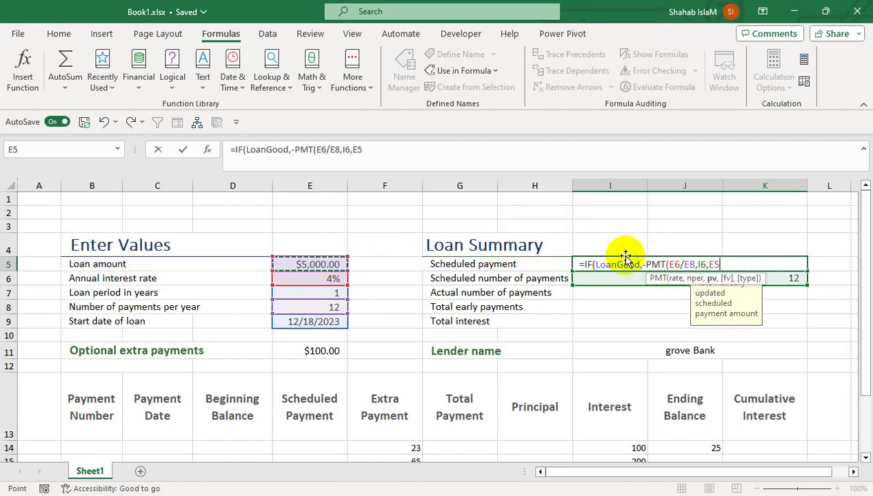
pyautogui.write(')')
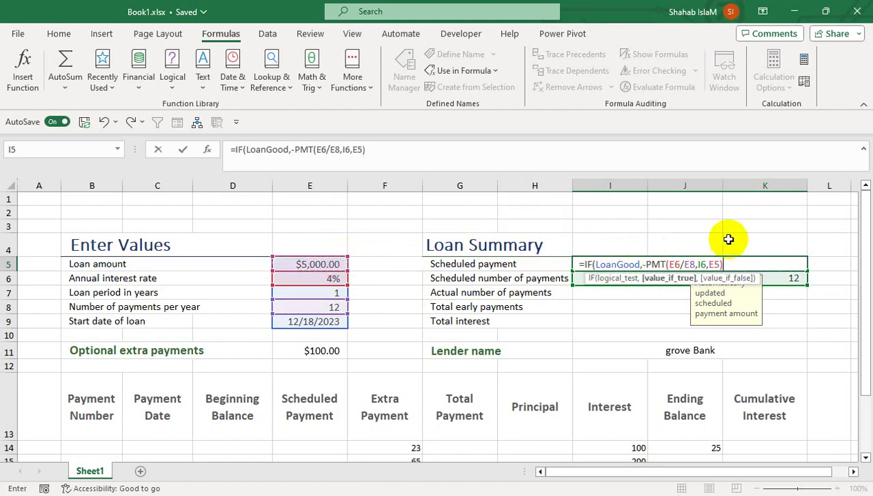
pyautogui.write(',')
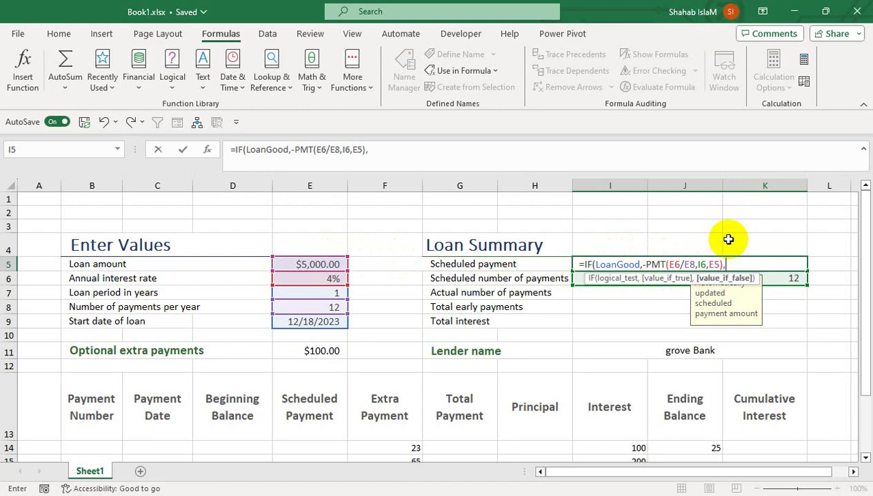
pyautogui.write('"")')
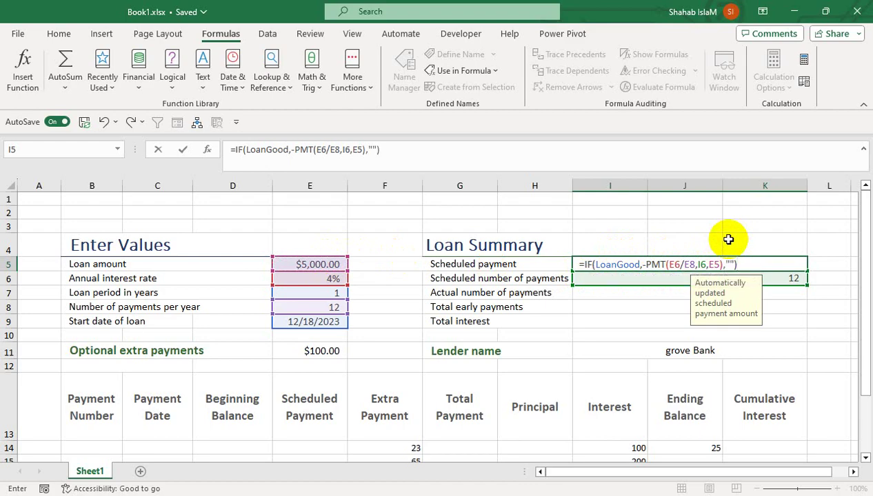
pyautogui.press('Return')
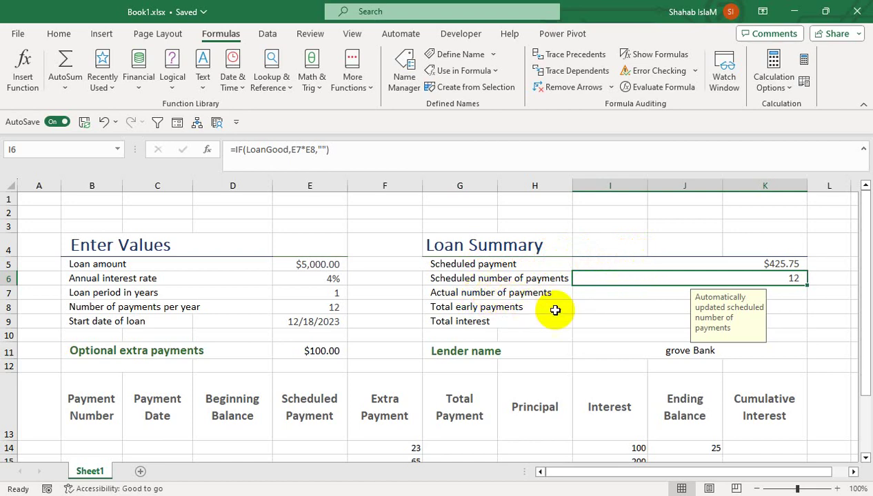
# Start an IFERROR formula in cell I3 containing an IF function with LoanGood as the logical test.
pyautogui.click(614, 295)
pyautogui.hotkey('ctrl', 'Up')
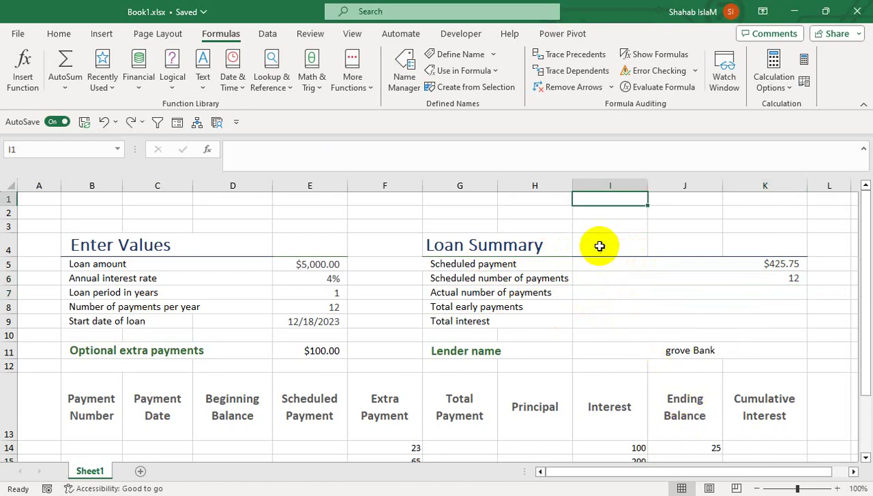
pyautogui.click(618, 224)
pyautogui.write('=if')
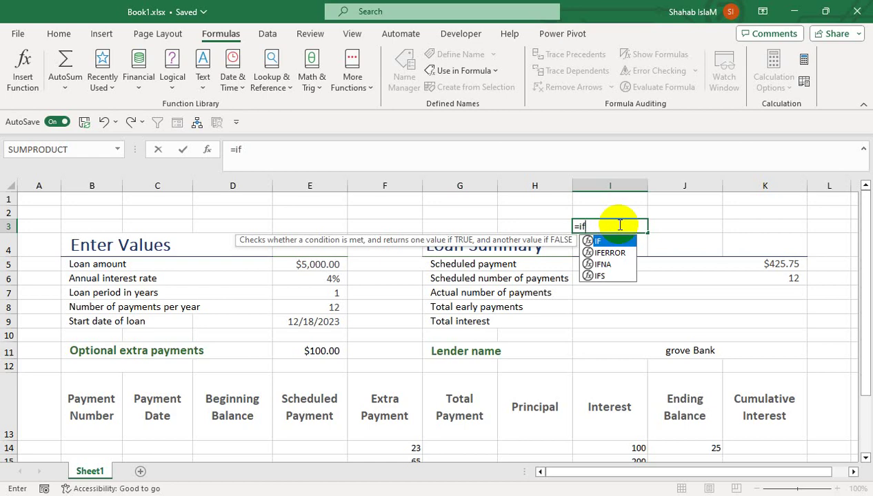
pyautogui.press('Down')
pyautogui.press('Tab')
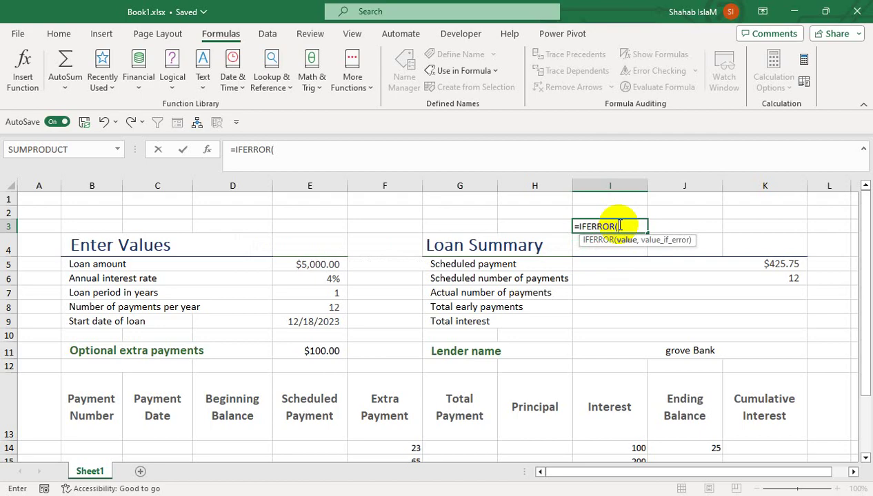
pyautogui.write('IF(')
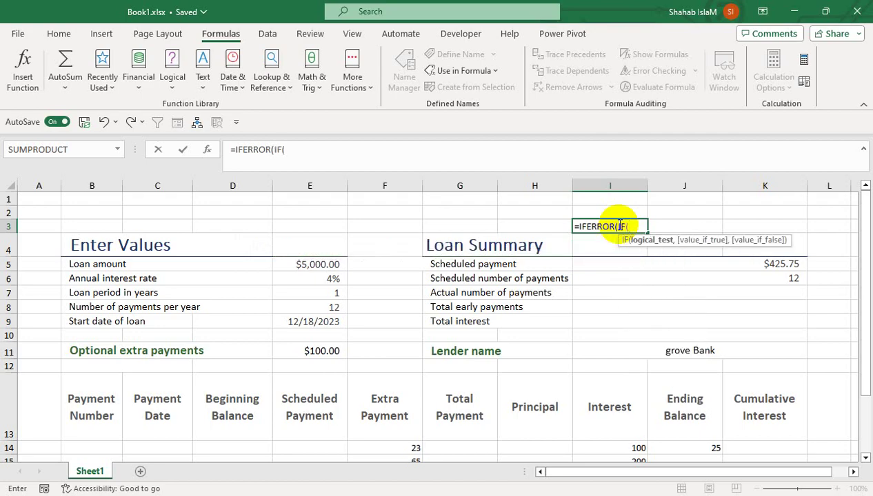
pyautogui.write('Lo')
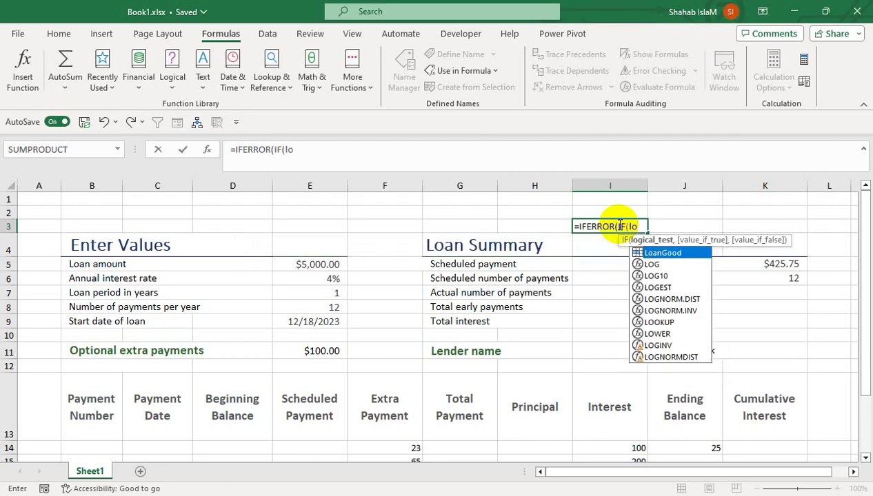
pyautogui.press('Tab')
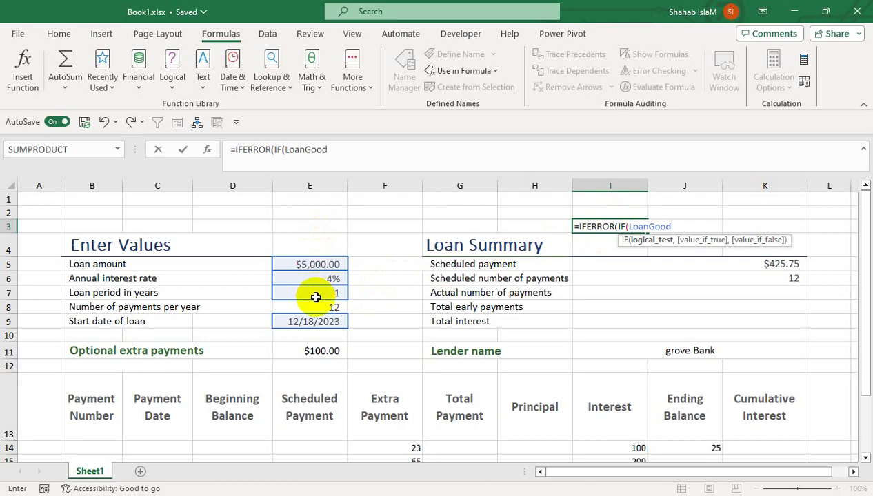
# Nest a second IF as the true value in the I3 formula, testing $E$8=1 and returning 1 when true.
pyautogui.write(',')
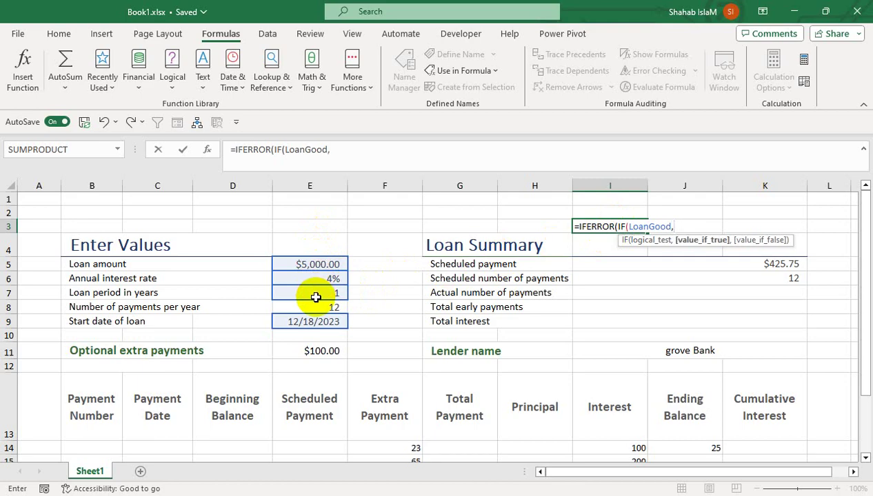
pyautogui.write('IF(')
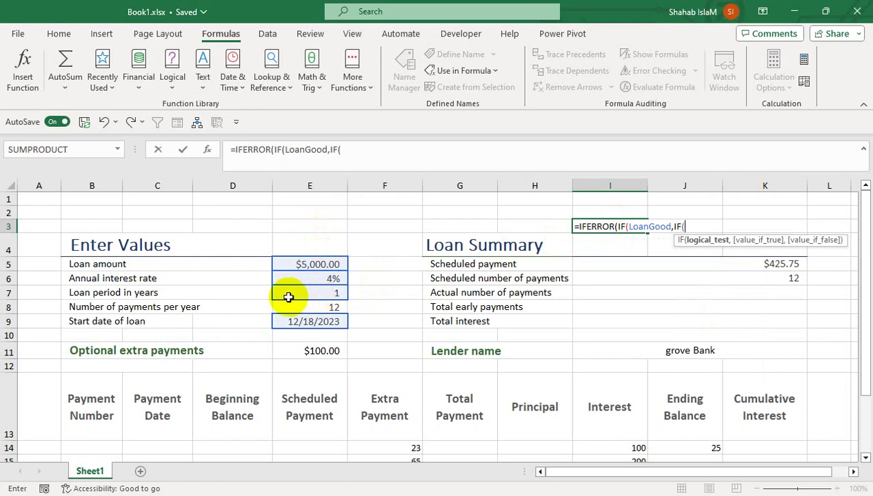
pyautogui.click(302, 304)
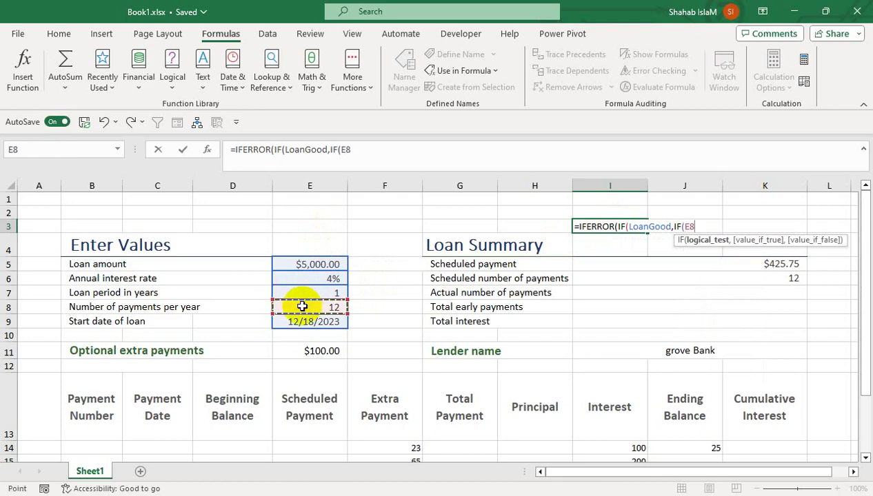
pyautogui.press('F4')
pyautogui.write('=1')
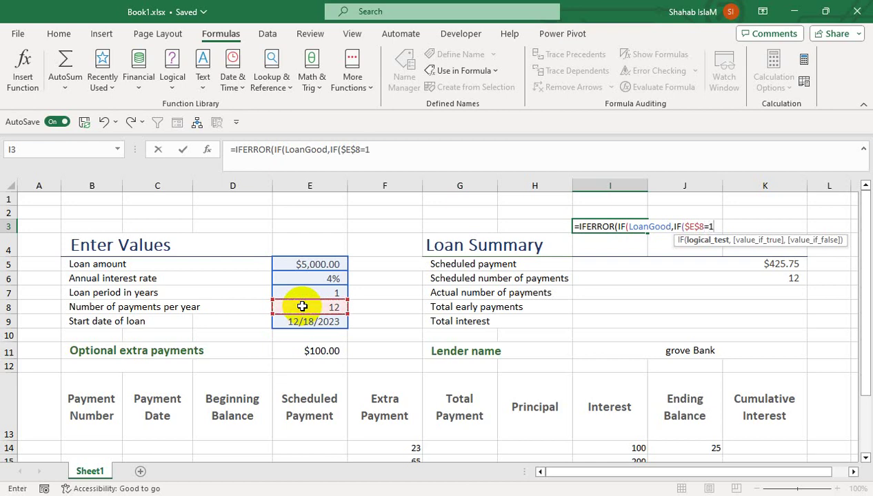
pyautogui.write(',')
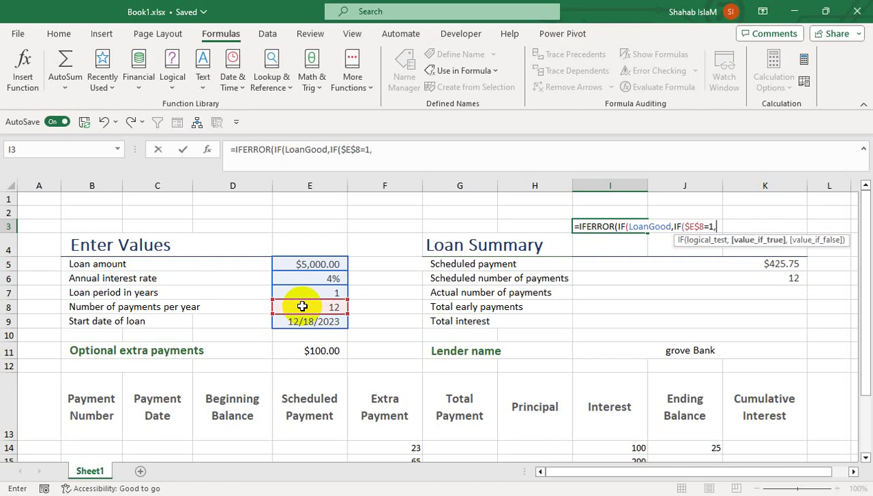
pyautogui.write('1,')
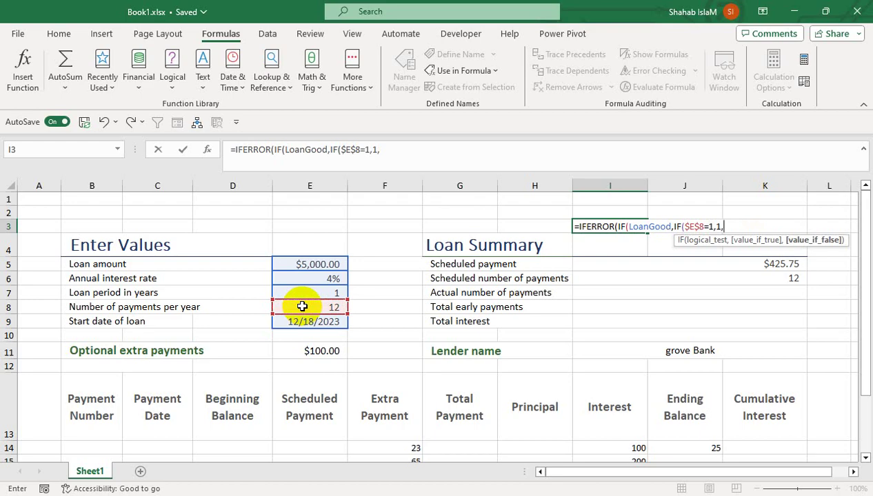
# Add a MATCH function as the nested IF's false value, with 0.01 as lookup value and End_Bal as lookup array.
pyautogui.write('ma')
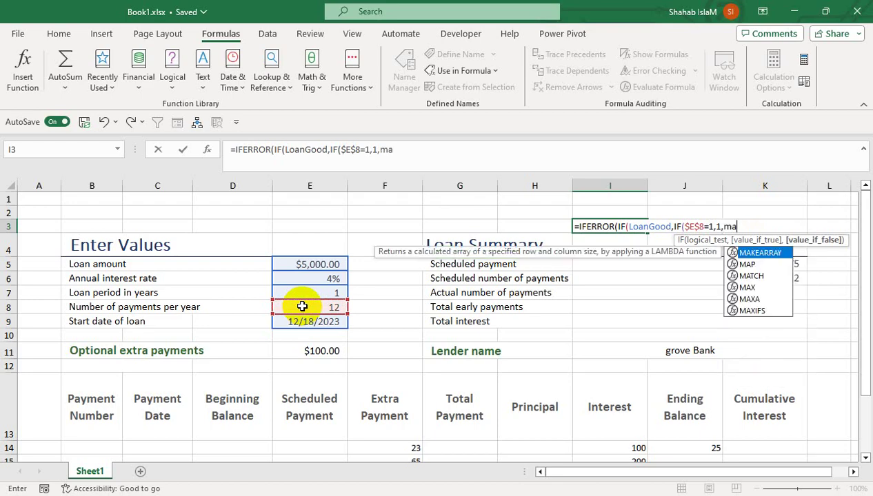
pyautogui.press('Down')
pyautogui.press('Down')
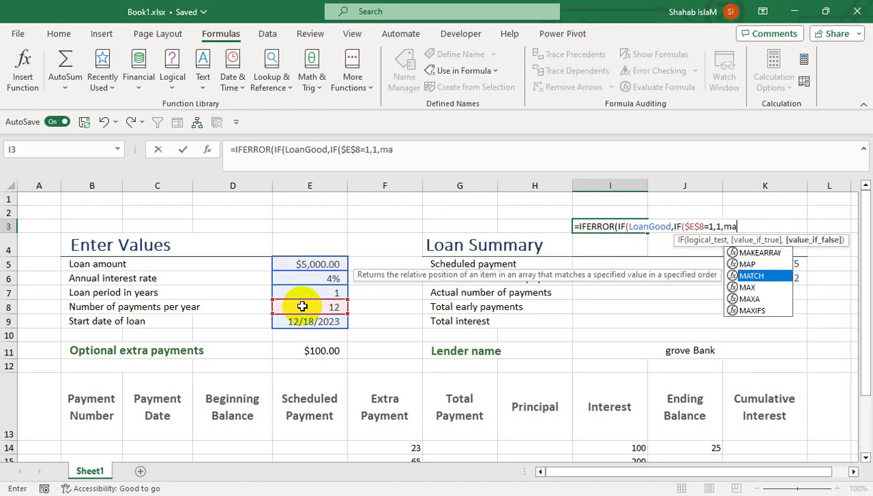
pyautogui.press('Tab')
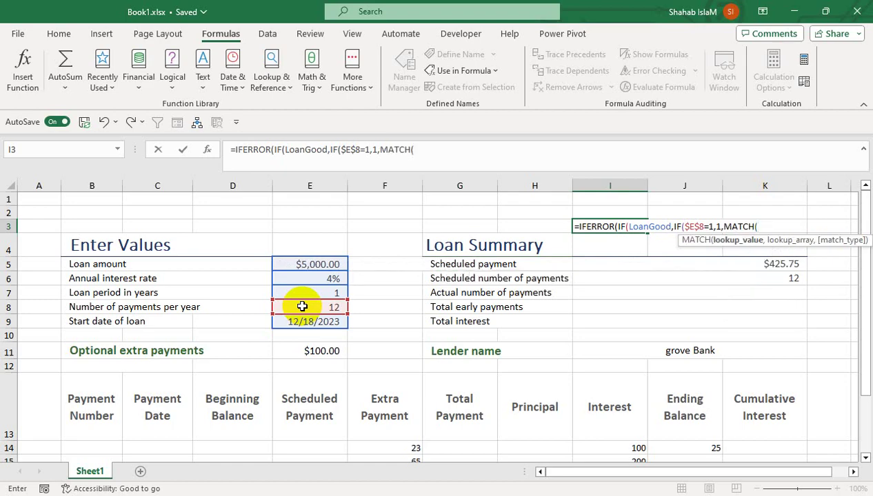
pyautogui.write('0.01,')
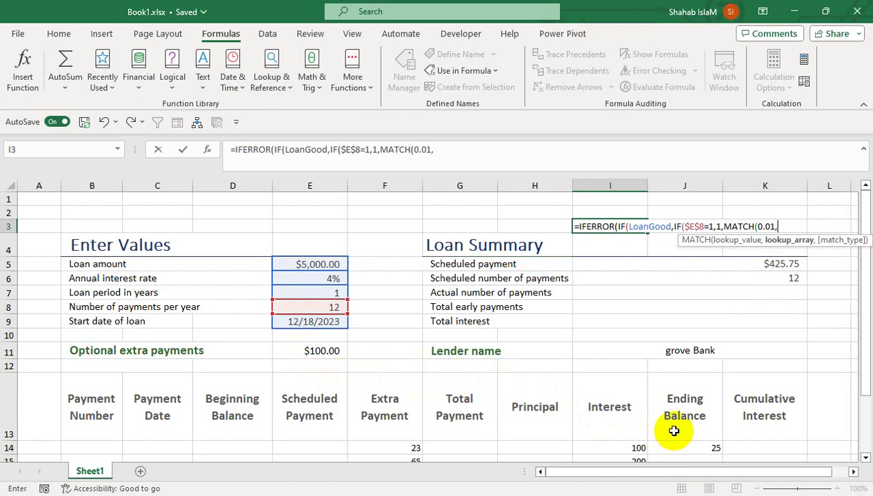
pyautogui.write('e')
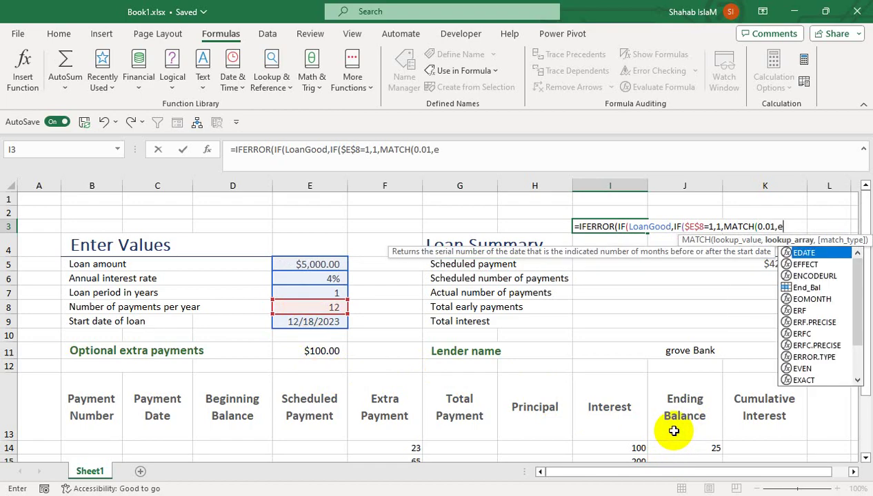
pyautogui.write('nd')
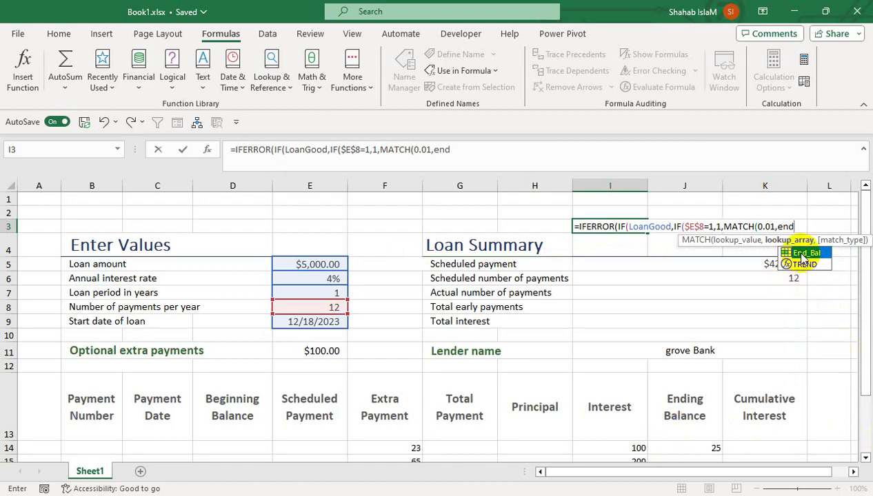
pyautogui.doubleClick(801, 254)
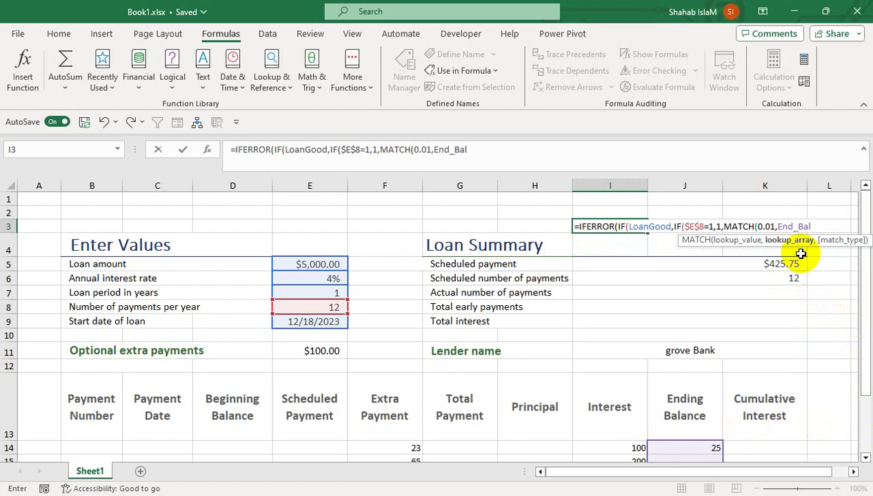
# Set the MATCH type to -1 (Greater than), add 1 to the MATCH result and close both IF functions.
pyautogui.write(',')
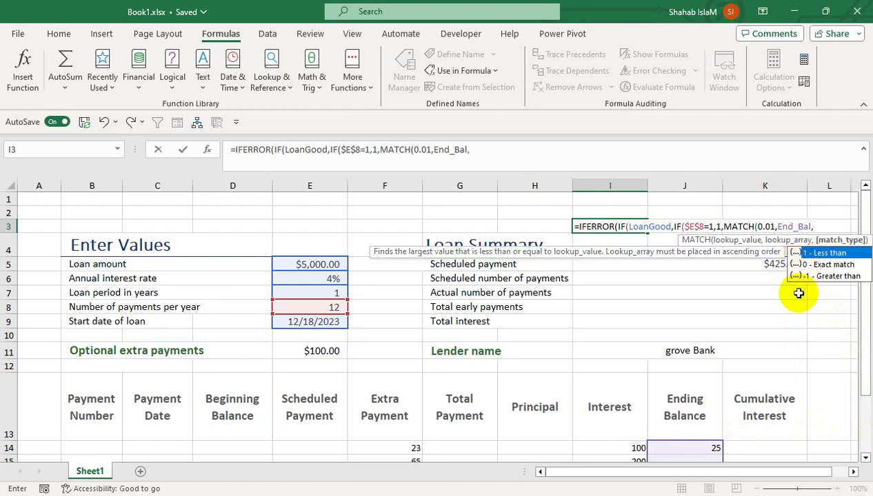
pyautogui.press('Down')
pyautogui.press('Down')
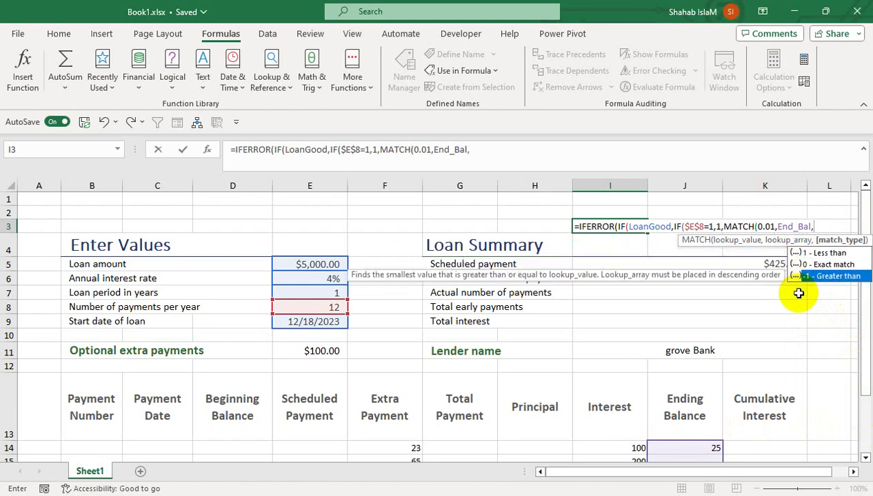
pyautogui.press('Tab')
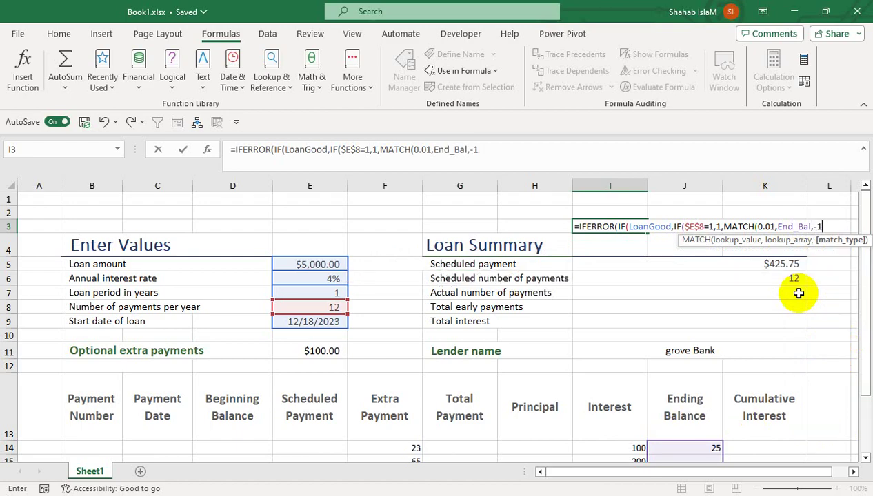
pyautogui.write(')')
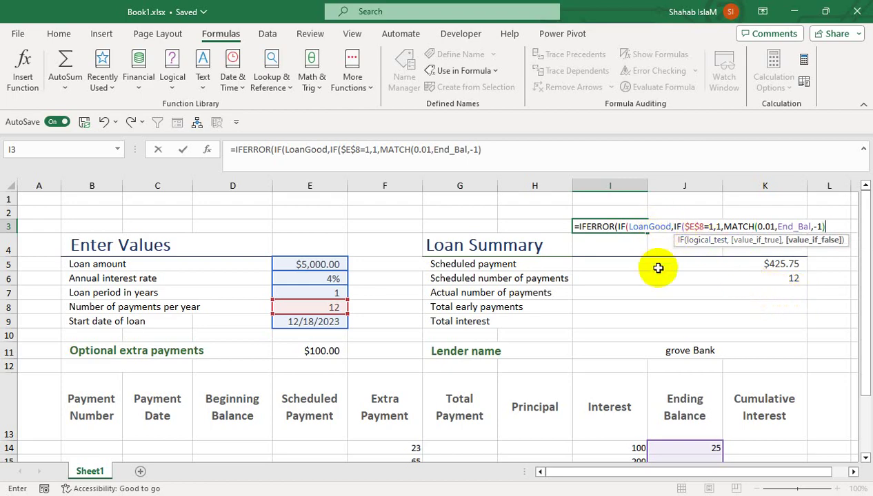
pyautogui.write('+1))')
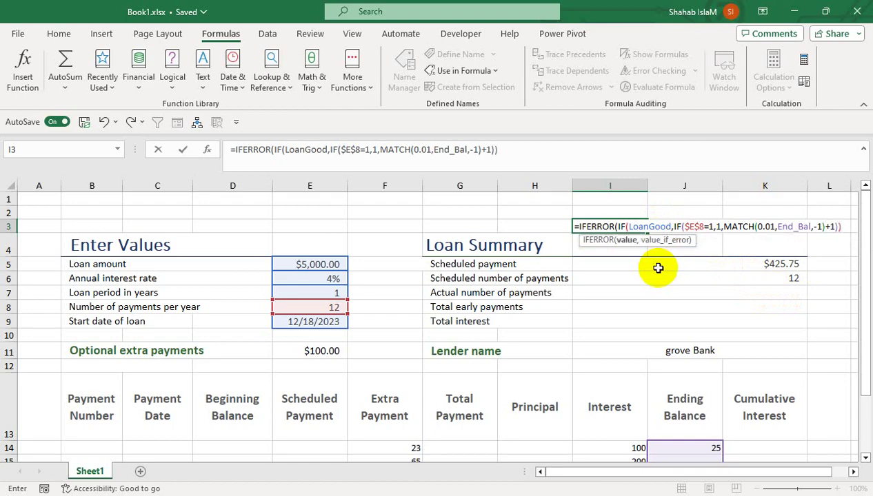
# Finish the IFERROR formula in I3 with an empty string "" as the error value, copy its full text and commit it.
pyautogui.write(',""')
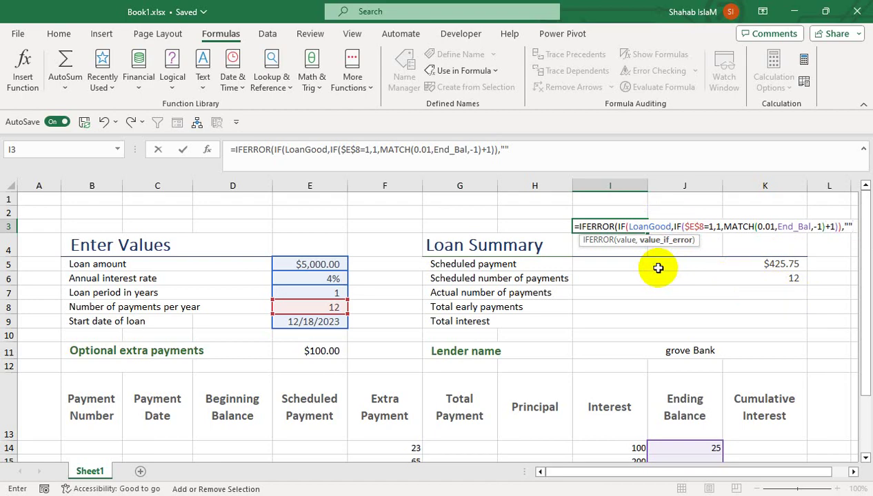
pyautogui.write(')')
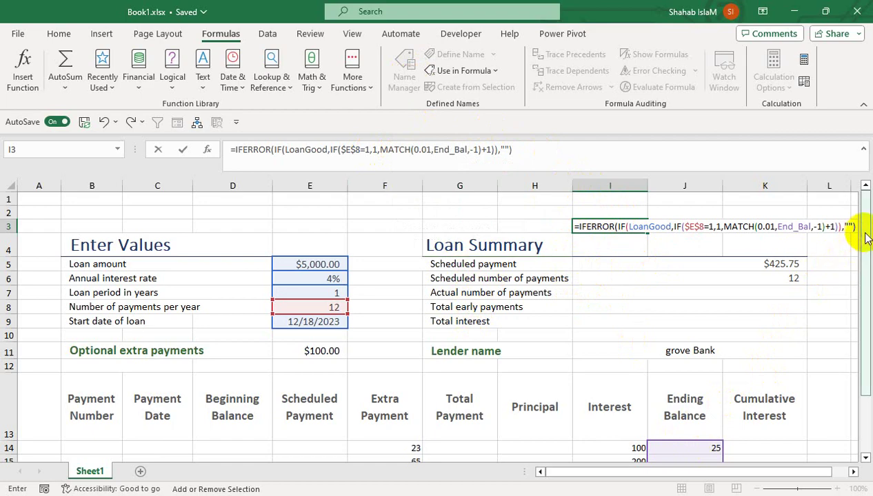
pyautogui.moveTo(866, 229); pyautogui.dragTo(851, 255)
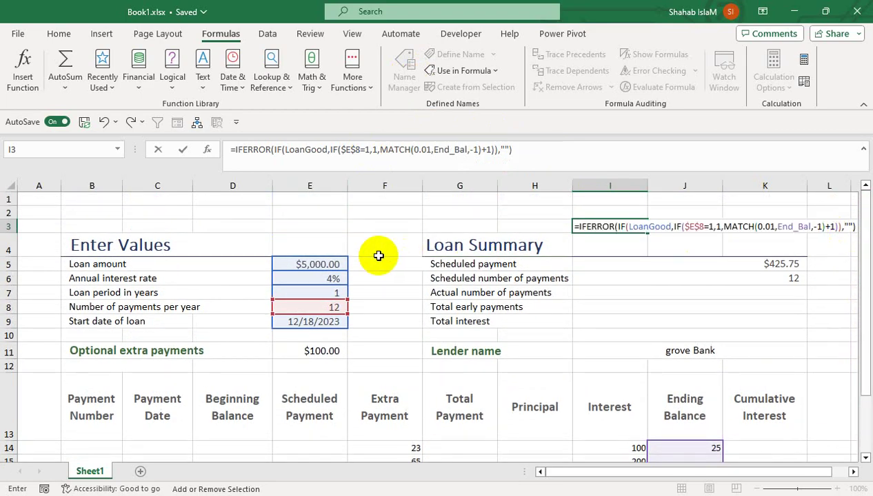
pyautogui.moveTo(513, 150); pyautogui.dragTo(230, 152)
pyautogui.hotkey('ctrl', 'c')
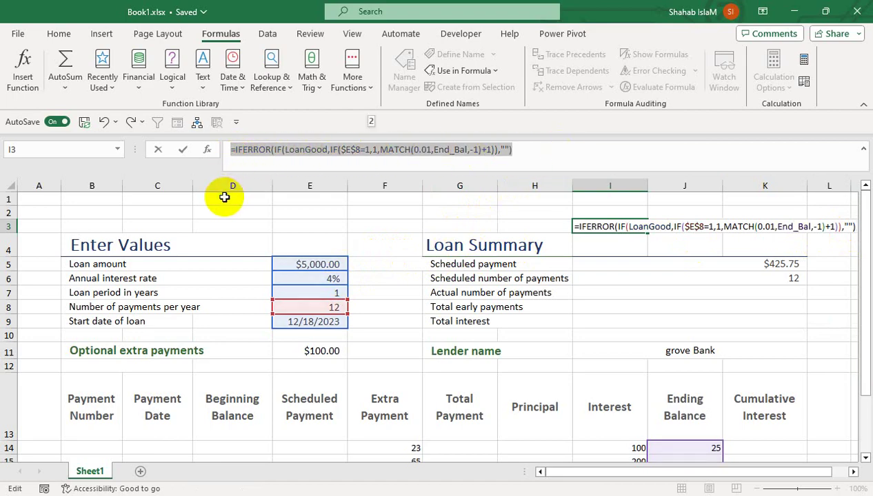
pyautogui.press('Return')
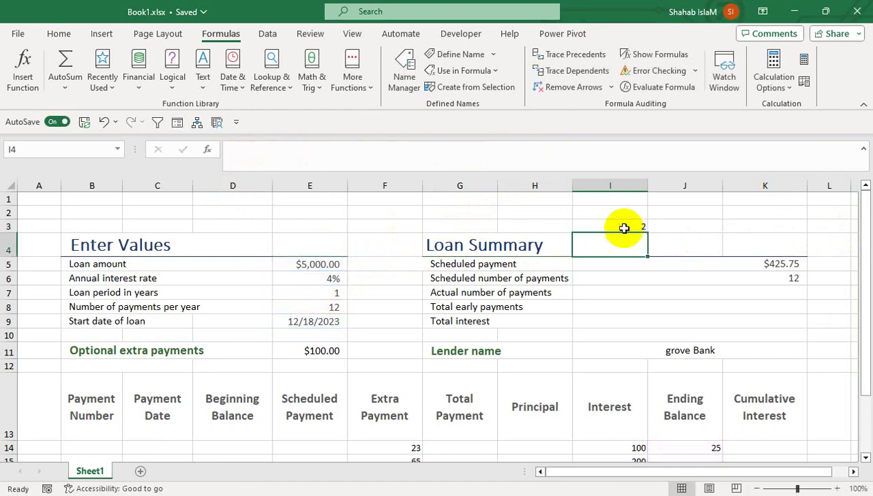
# Start a new defined name with Workbook scope and replace its reference with the copied IFERROR formula.
pyautogui.click(401, 88)
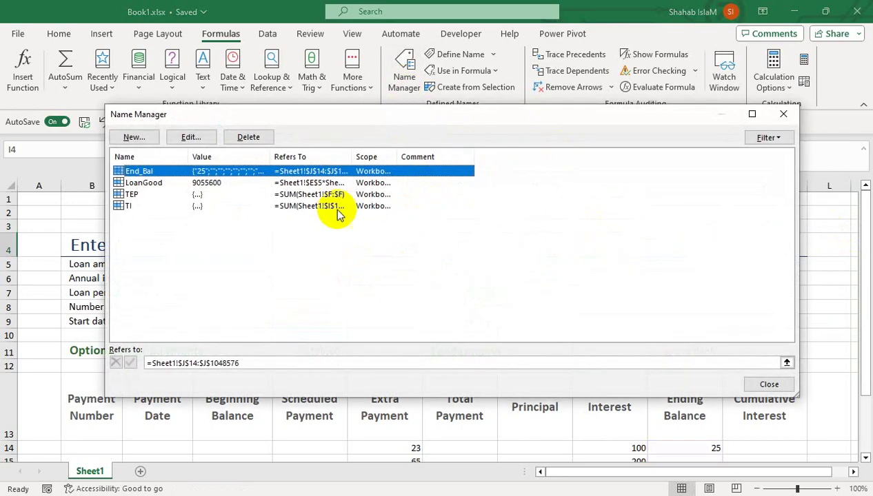
pyautogui.click(148, 141)
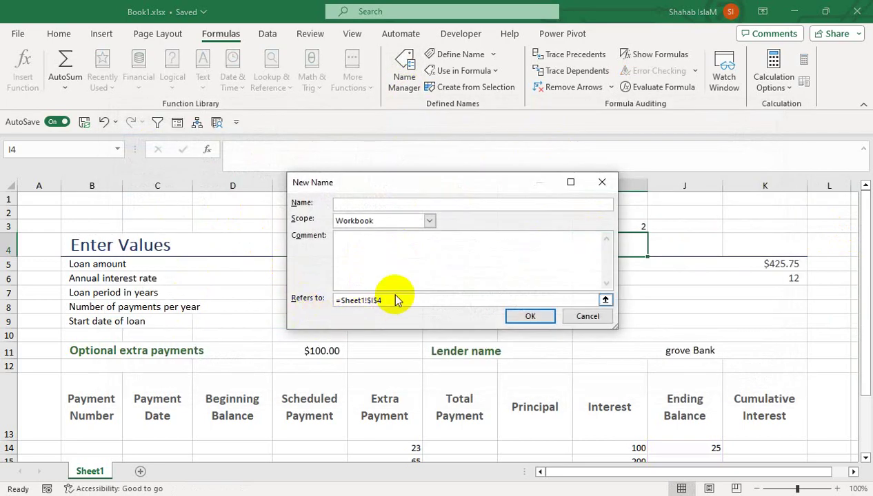
pyautogui.moveTo(395, 298); pyautogui.dragTo(285, 293)
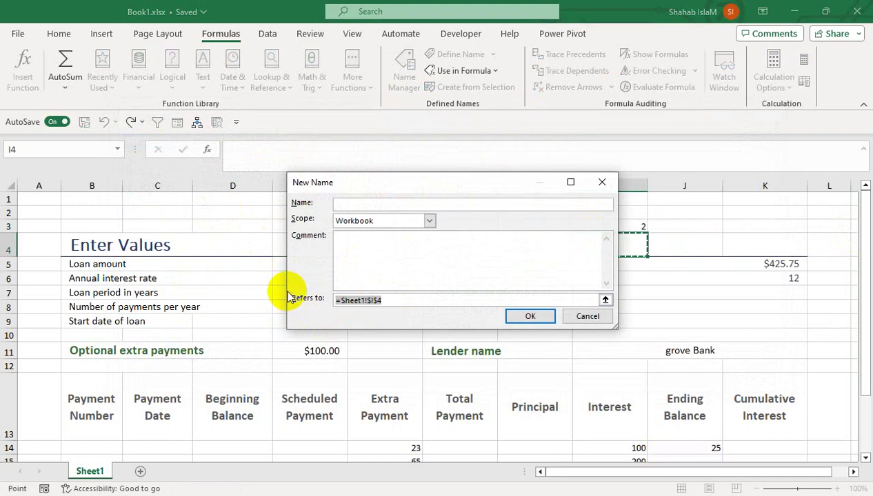
pyautogui.hotkey('ctrl', 'v')
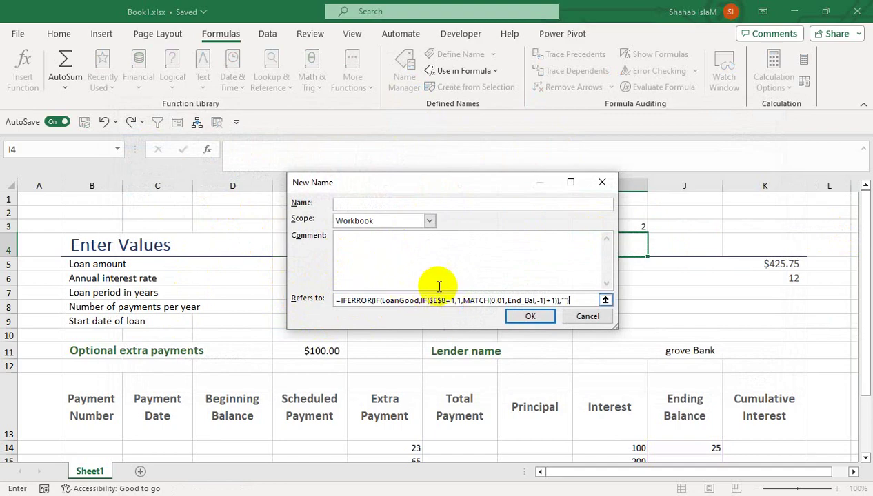
# Name the new definition ActualNumberOfPayments, save it and close the Name Manager.
pyautogui.click(356, 205)
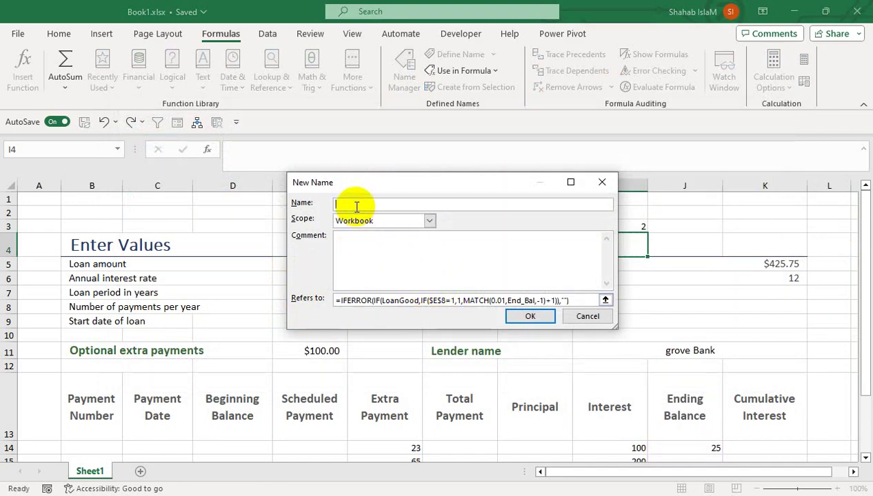
pyautogui.write('Act')
pyautogui.write('ul')
pyautogui.write('al')
pyautogui.write('Number')
pyautogui.write('Of')
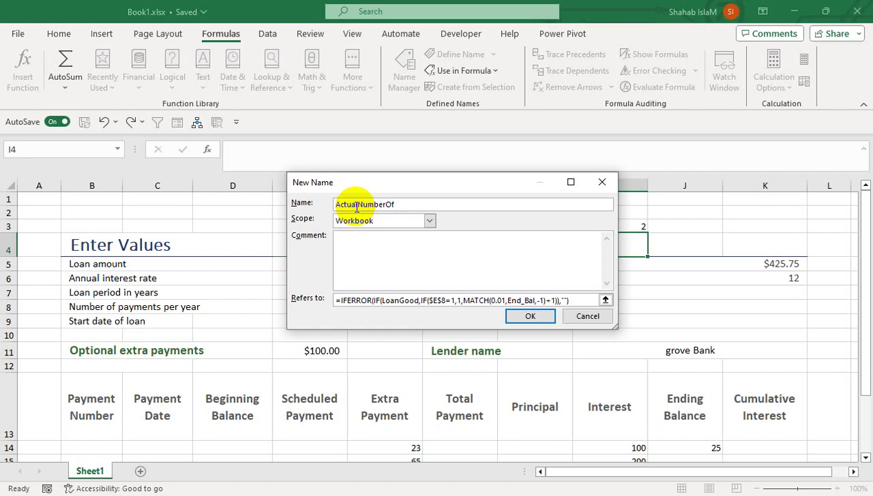
pyautogui.write('Paym')
pyautogui.write('etyns')
pyautogui.press('BackSpace')
pyautogui.press('BackSpace')
pyautogui.press('BackSpace')
pyautogui.press('BackSpace')
pyautogui.press('BackSpace')
pyautogui.write('ents')
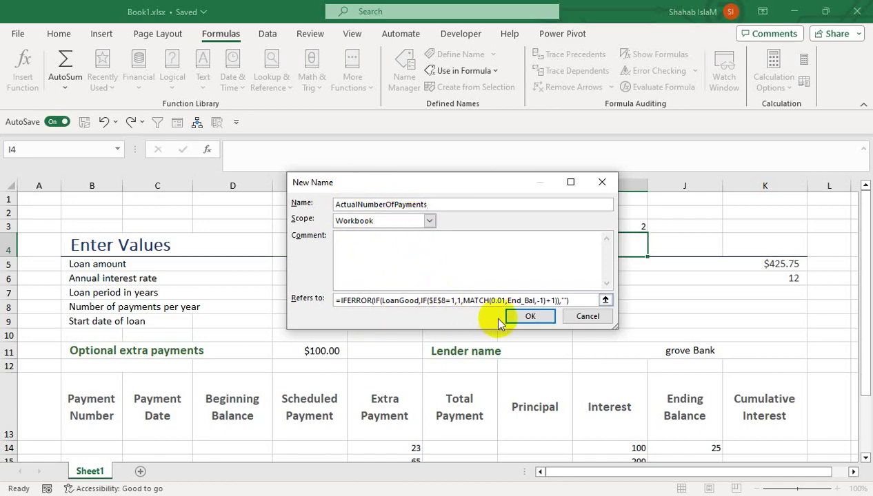
pyautogui.click(522, 316)
pyautogui.click(758, 383)
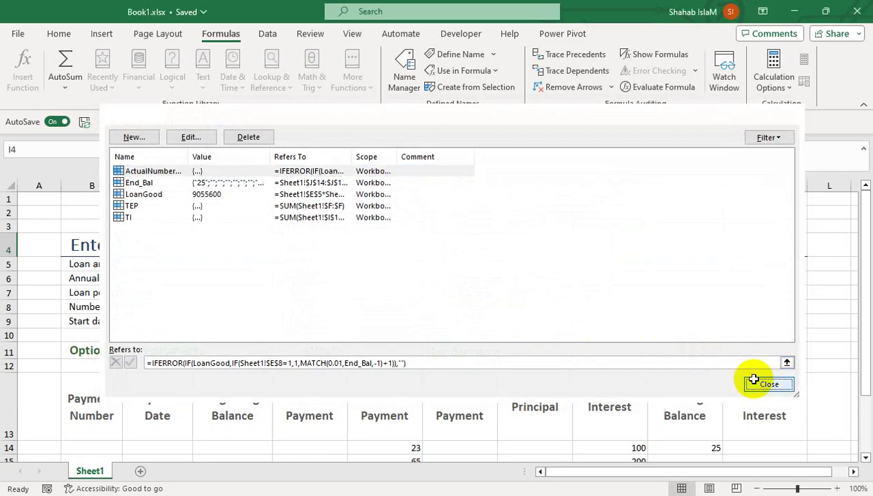
# Enter =ActualNumberOfPayments in the Actual number of payments cell of the Loan Summary.
pyautogui.click(631, 288)
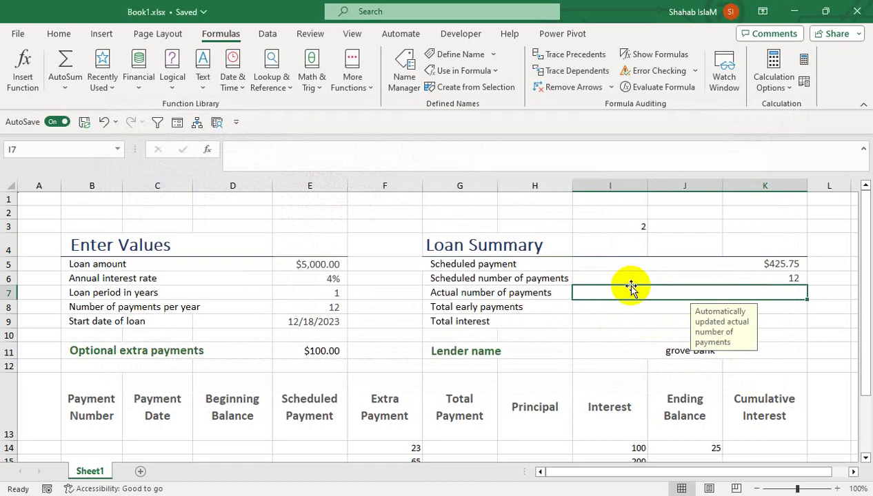
pyautogui.write('=a')
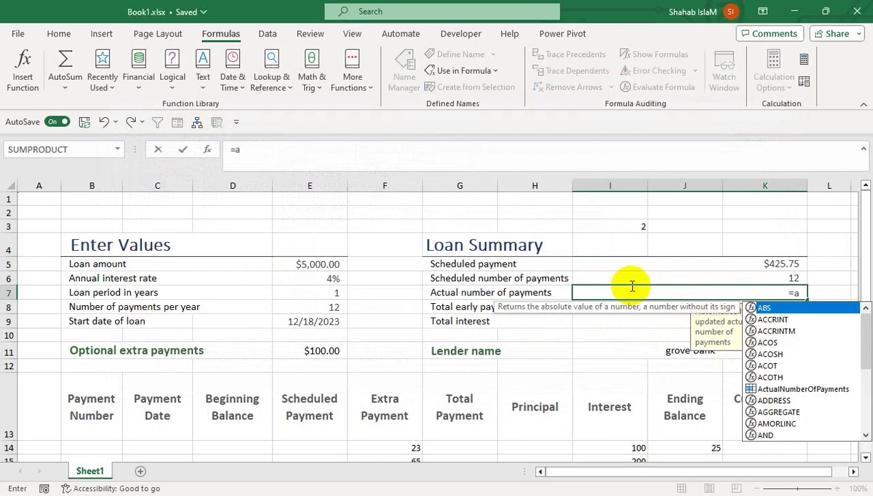
pyautogui.write('d')
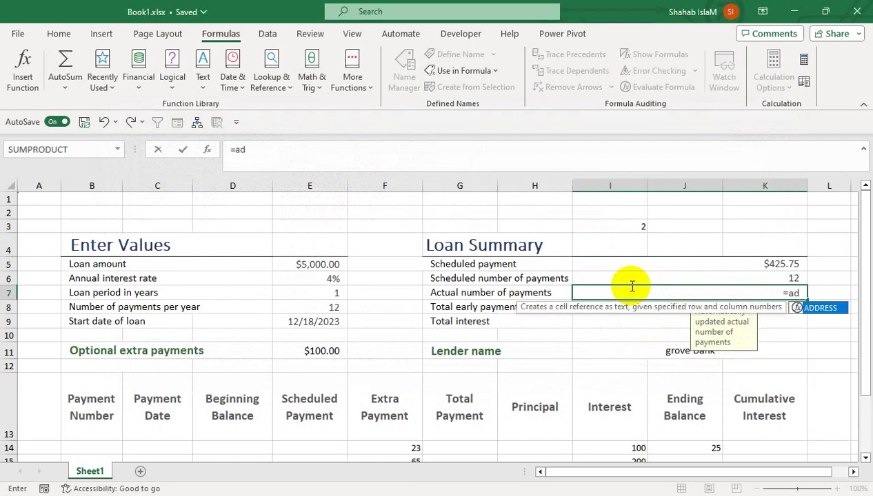
pyautogui.press('BackSpace')
pyautogui.write('c')
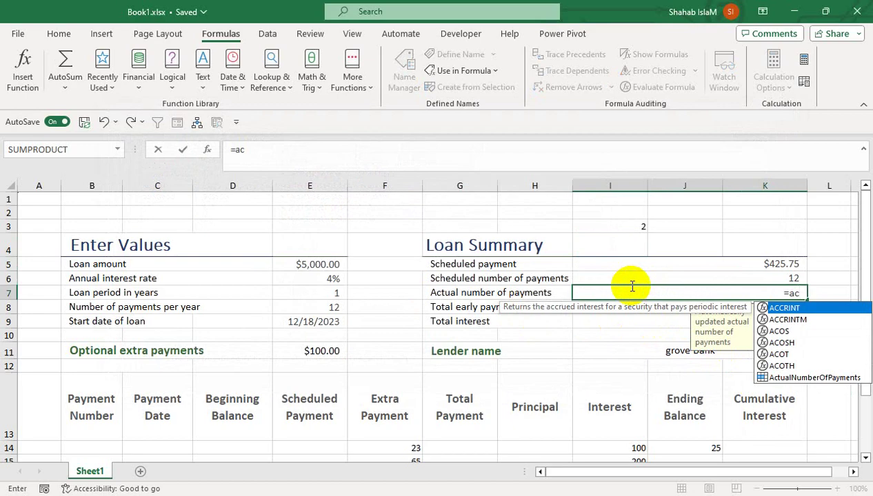
pyautogui.write('t')
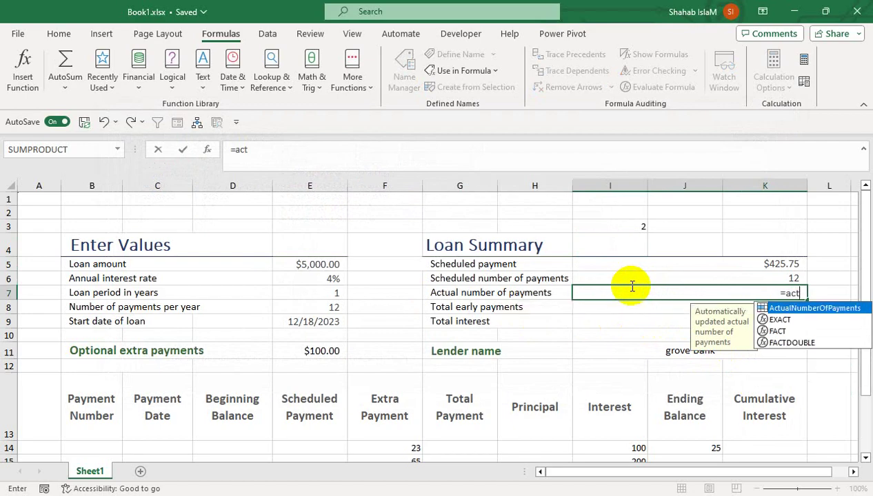
pyautogui.doubleClick(805, 312)
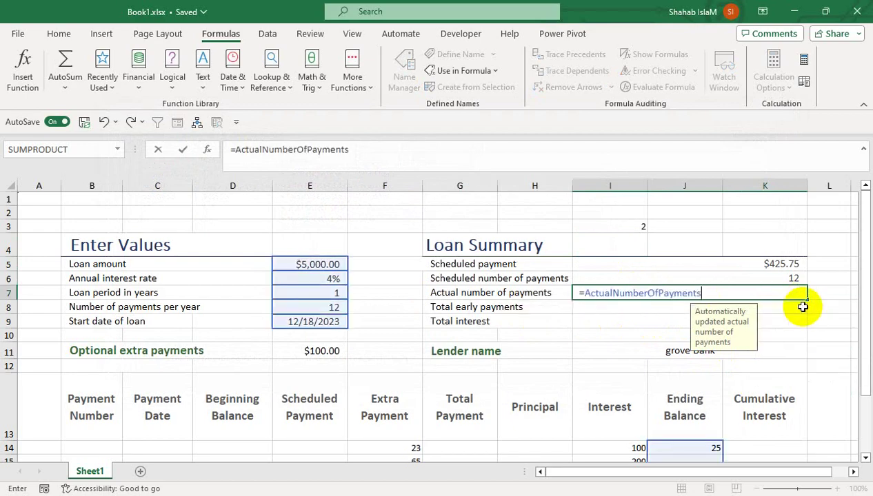
pyautogui.press('Return')
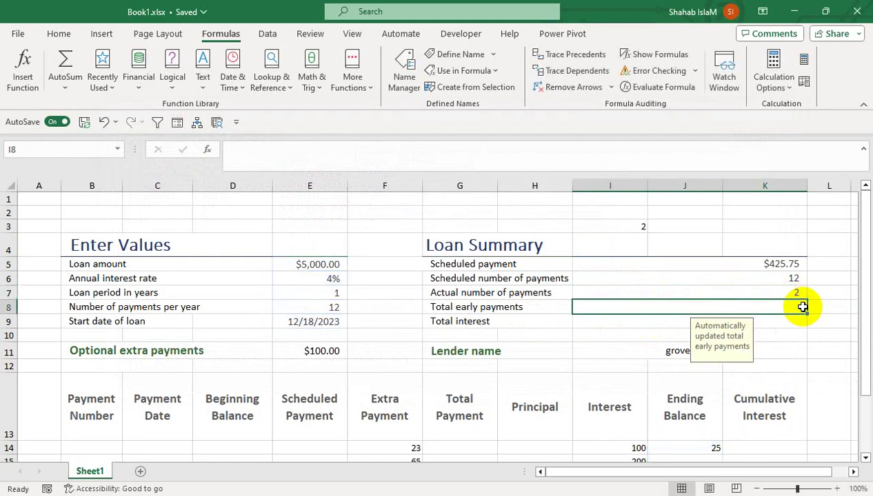
# Clear the sample values from range F14:J19, from Extra Payment through Ending Balance in the schedule.
pyautogui.click(688, 446)
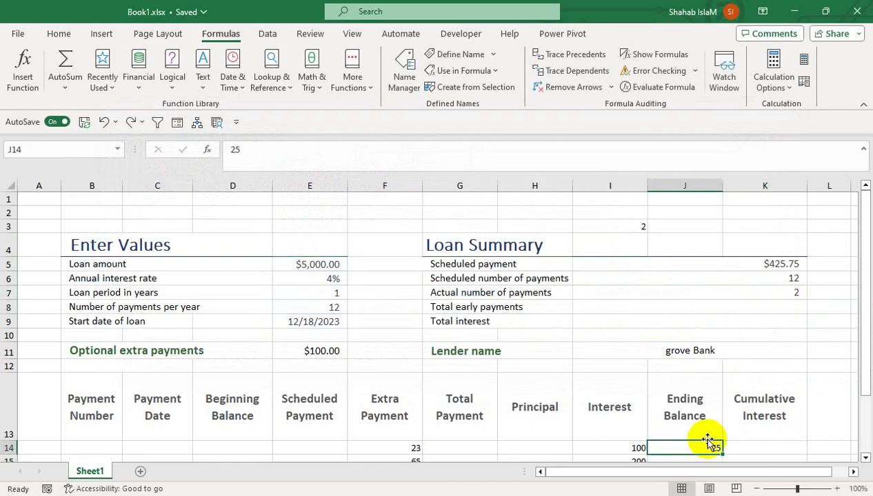
pyautogui.moveTo(686, 447); pyautogui.dragTo(404, 448)
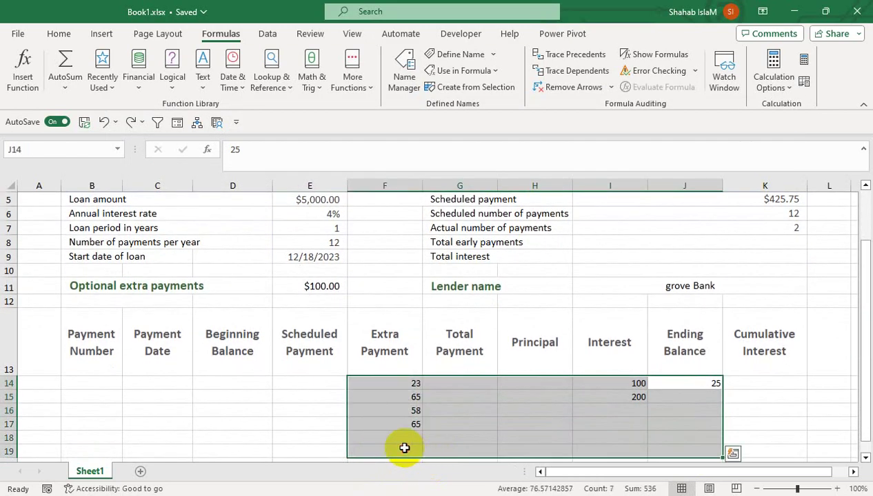
pyautogui.press('Delete')
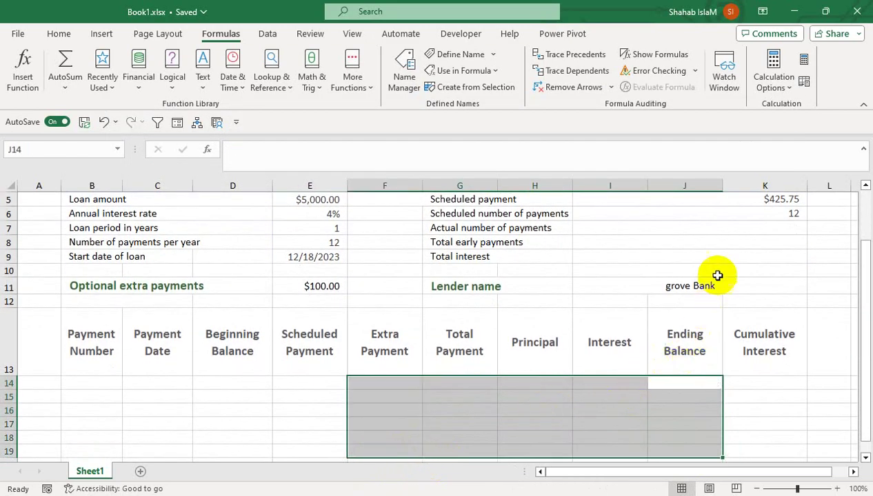
pyautogui.moveTo(867, 264); pyautogui.dragTo(868, 206)
pyautogui.click(682, 262)
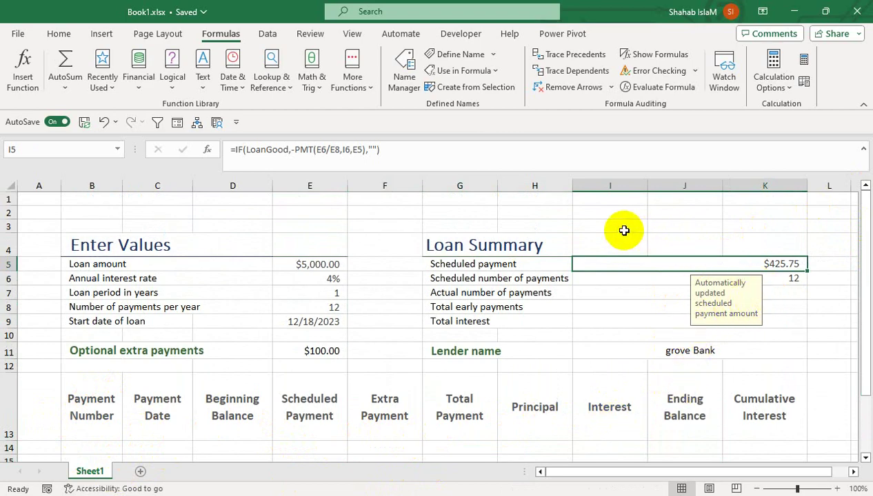
pyautogui.moveTo(624, 230); pyautogui.dragTo(664, 222)
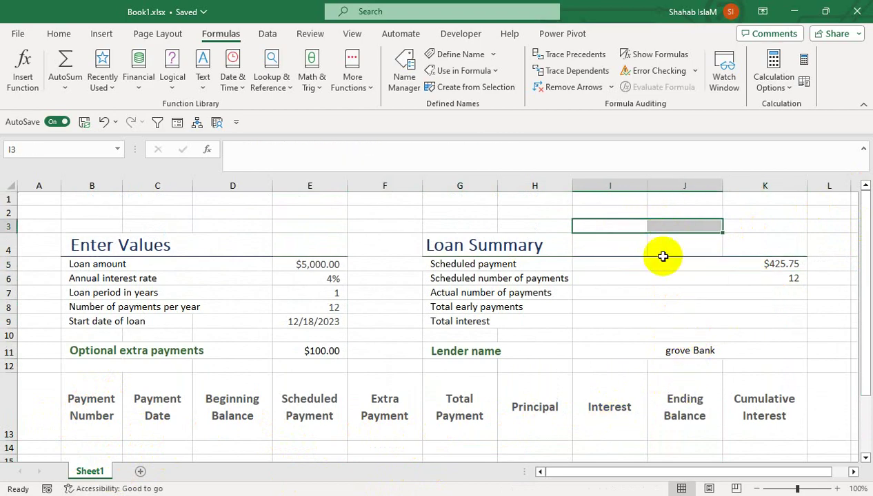
pyautogui.click(650, 295)
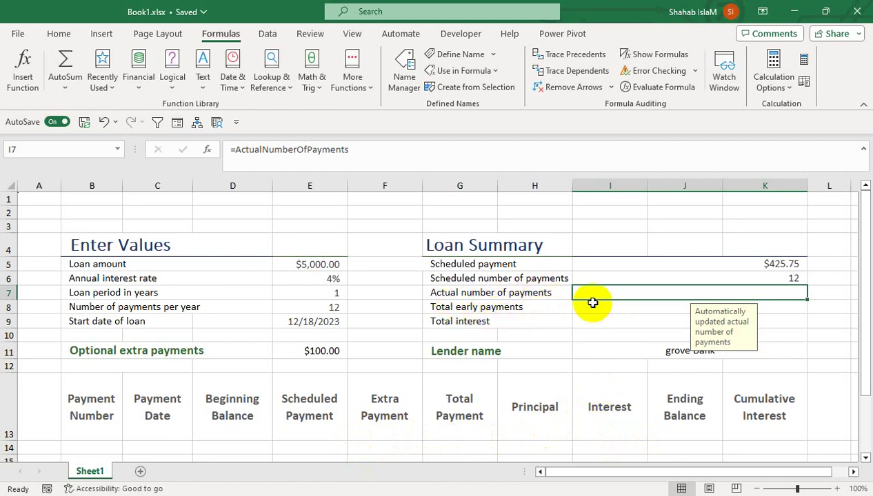
# Enter =TEP in the Total early payments cell of the Loan Summary.
pyautogui.click(617, 311)
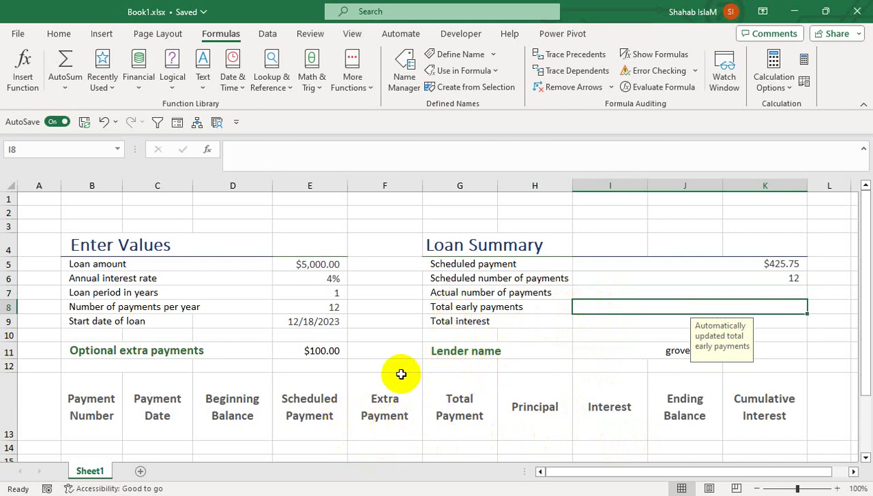
pyautogui.write('=')
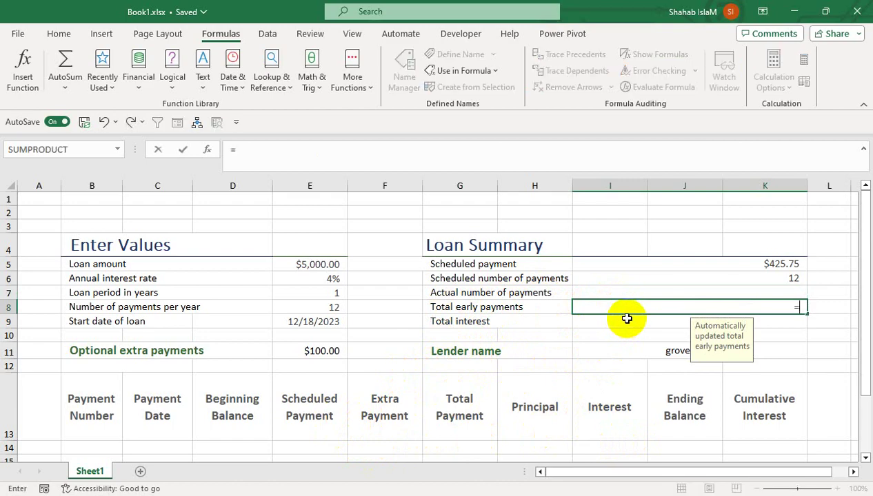
pyautogui.write('te')
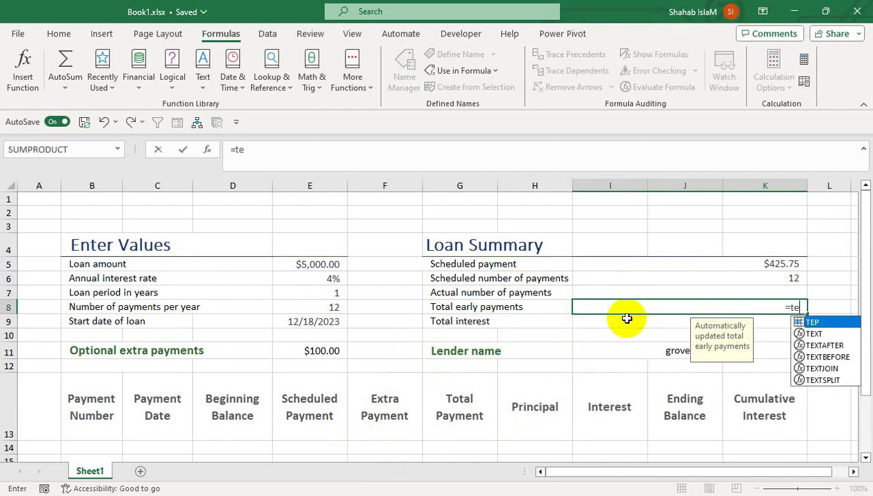
pyautogui.press('Tab')
pyautogui.press('Return')
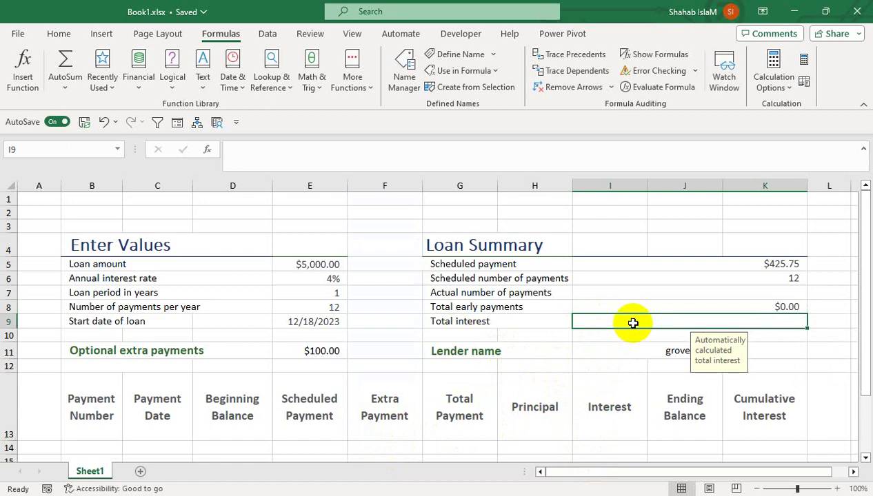
# Enter =TI in the Total interest cell of the Loan Summary.
pyautogui.write('=t')
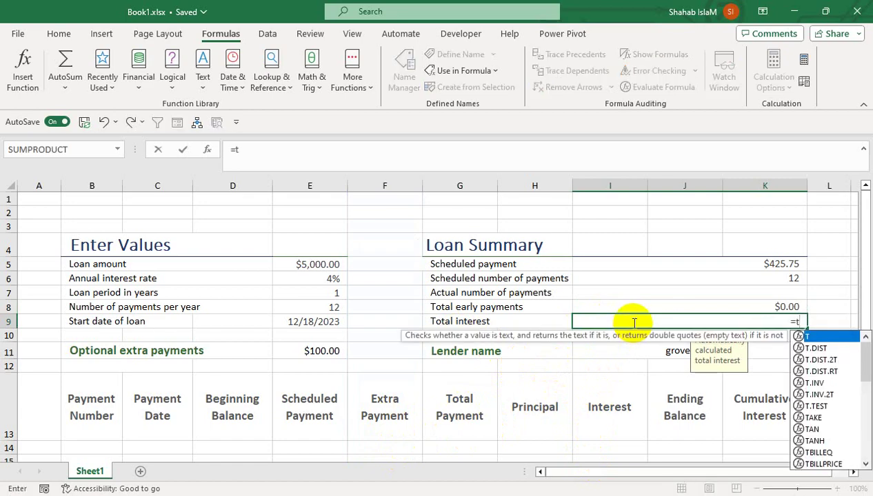
pyautogui.write('i')
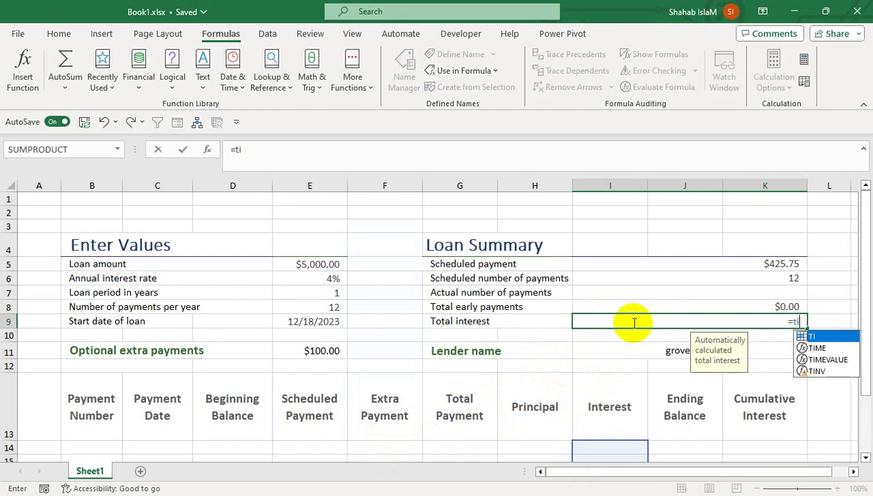
pyautogui.press('Return')
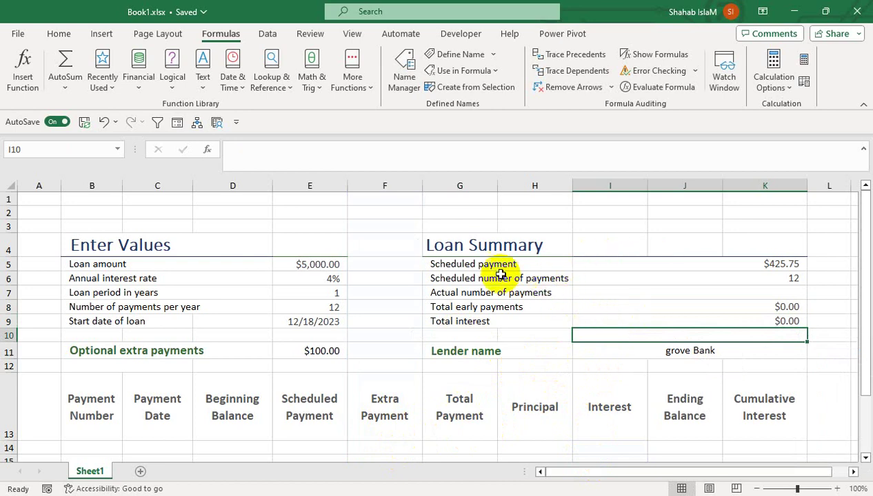
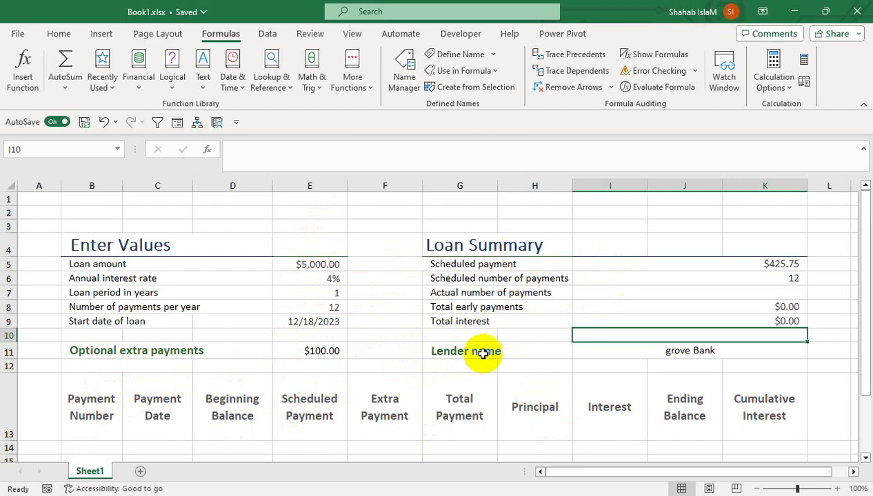
# Begin the first Payment Number formula in B14 with =IF(LoanGood,IF( so a second IF is nested as the true value.
pyautogui.click(97, 444)
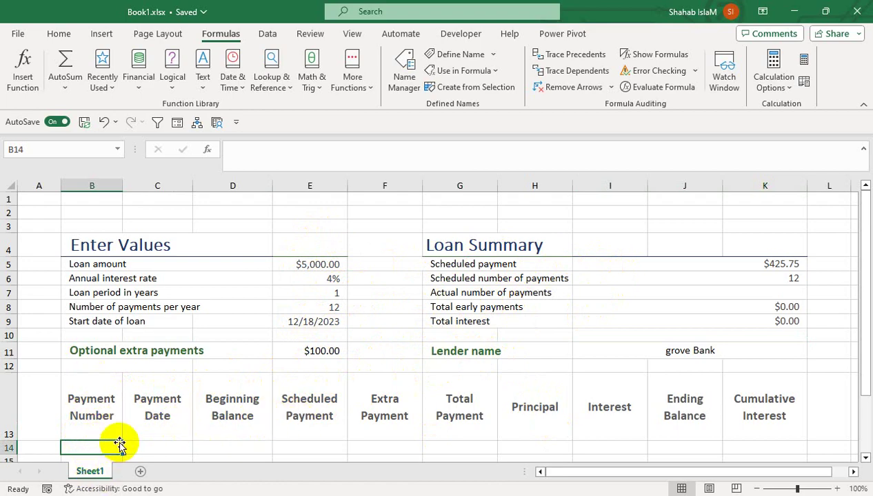
pyautogui.write('=i')
pyautogui.press('Tab')
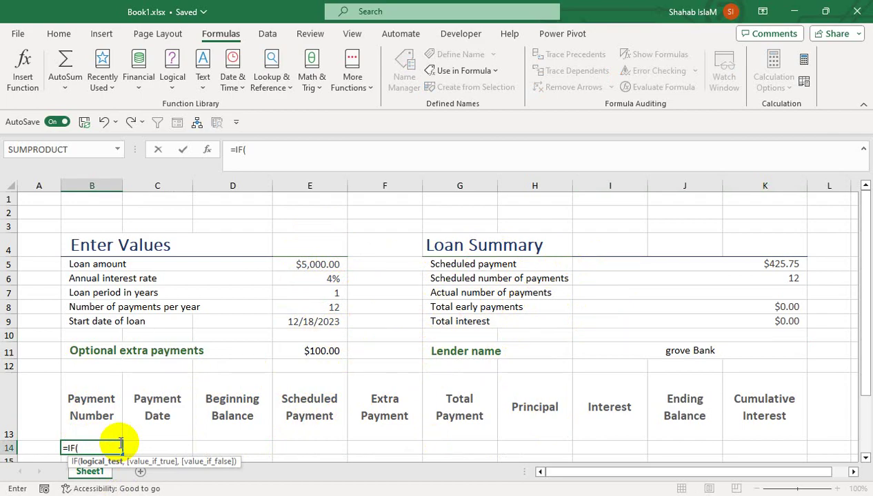
pyautogui.write('lo')
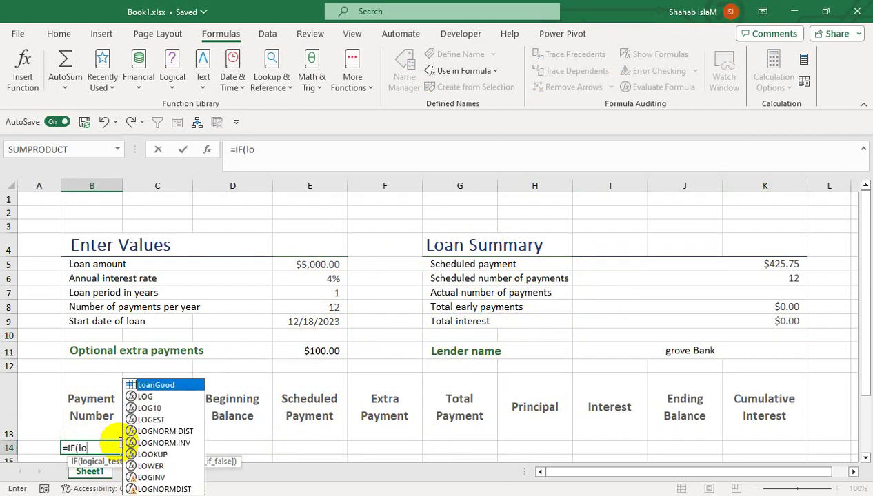
pyautogui.press('Tab')
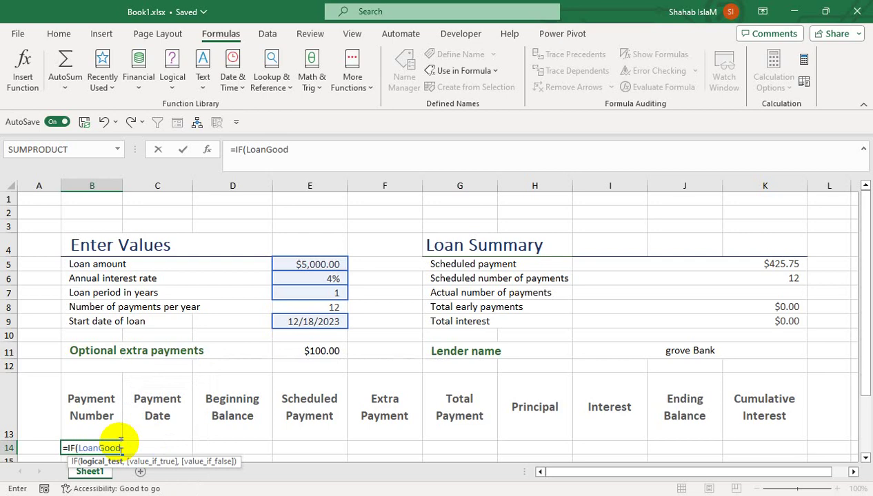
pyautogui.write(',if')
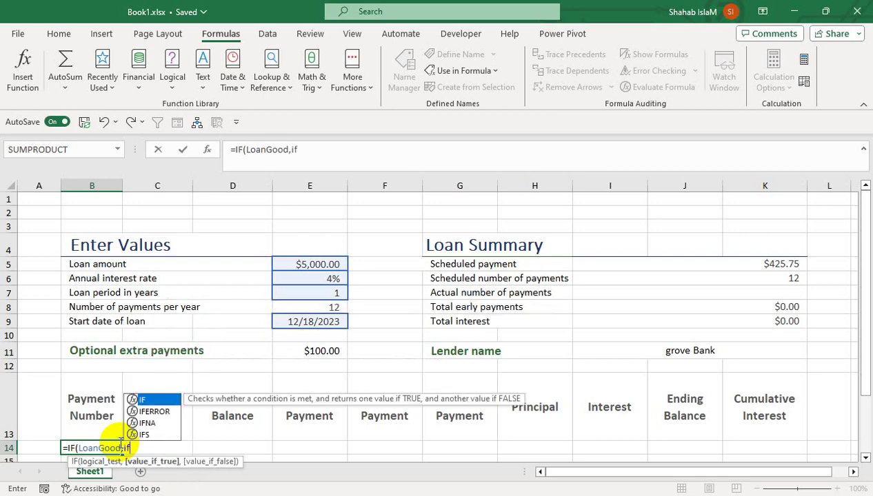
pyautogui.press('Tab')
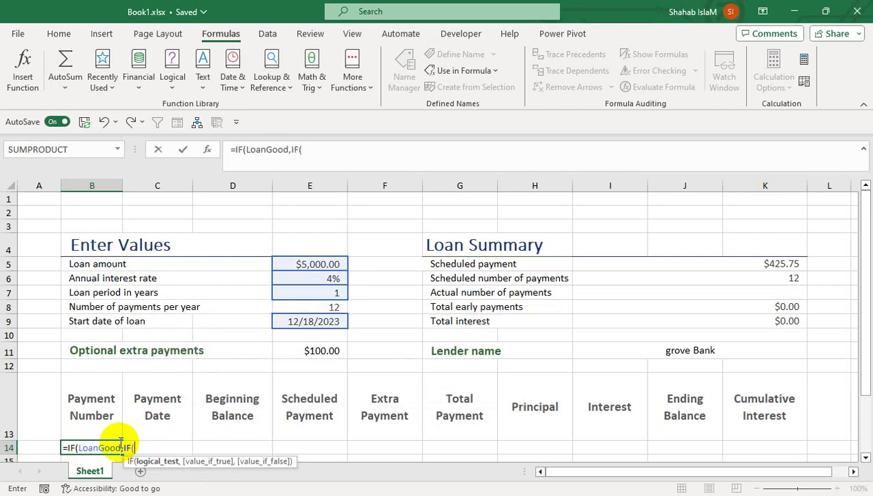
# Give the nested IF the condition ROW()-ROW($B$13)>$I$6, with absolute references to the Payment Number header and scheduled number of payments.
pyautogui.write('row')
pyautogui.press('Tab')
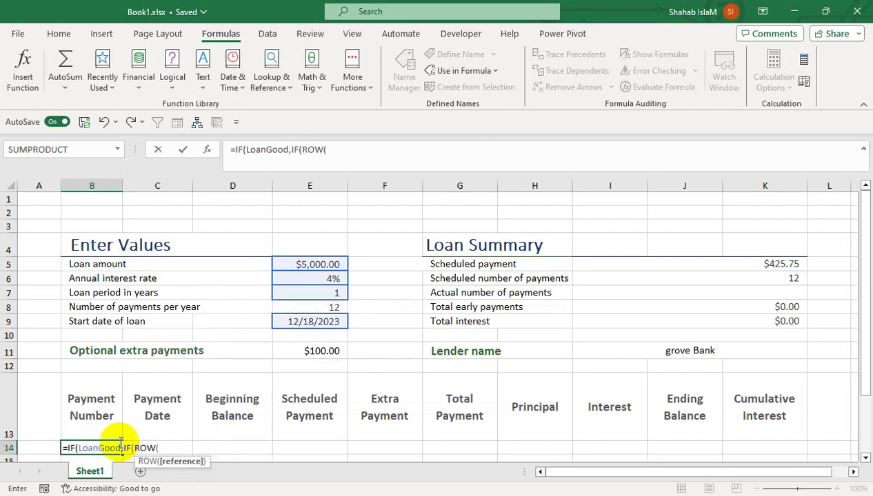
pyautogui.write(')')
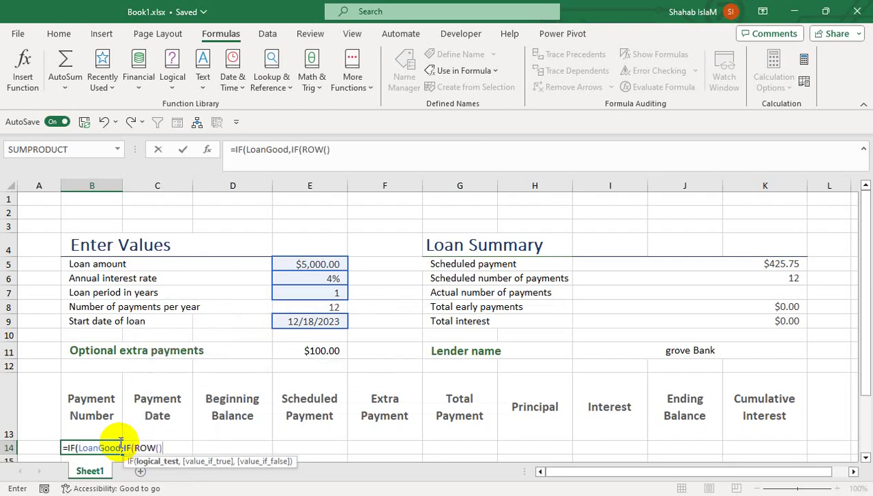
pyautogui.write('-row')
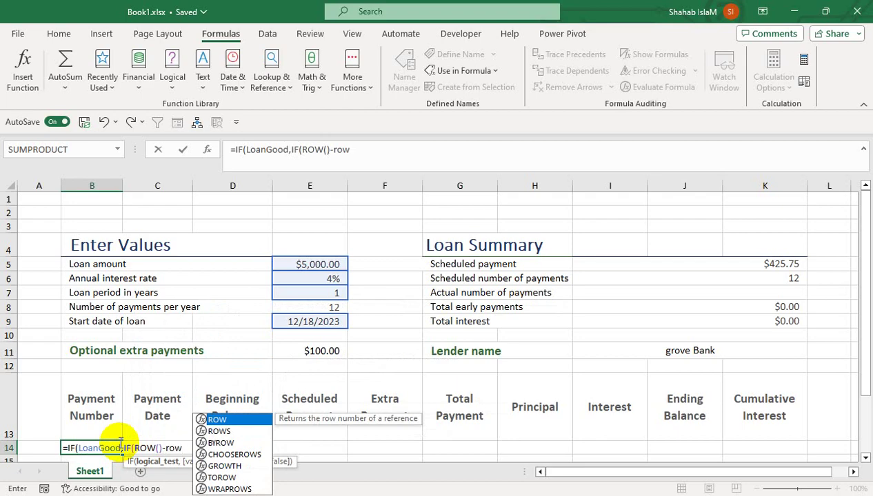
pyautogui.write('()')
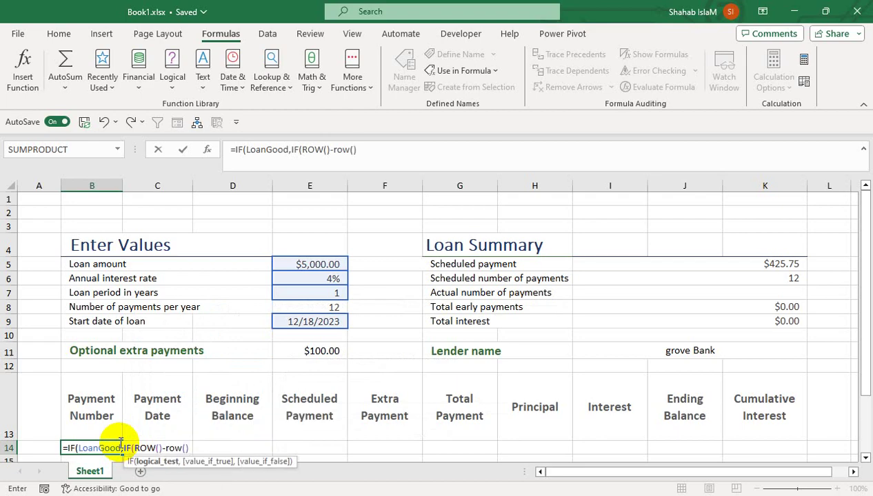
pyautogui.press('BackSpace')
pyautogui.click(109, 413)
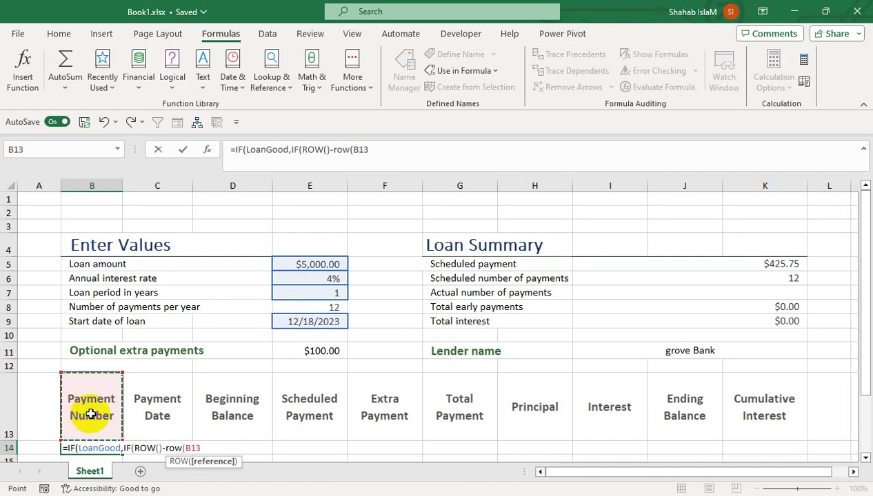
pyautogui.press('F4')
pyautogui.write(')>')
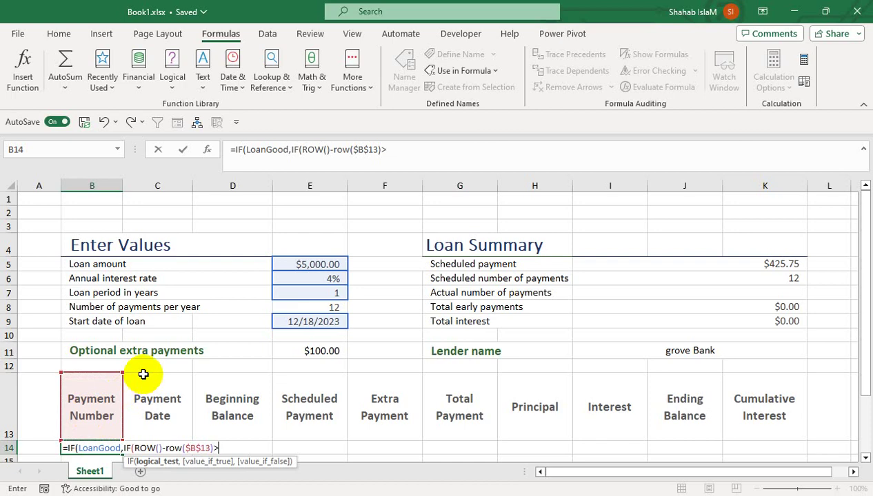
pyautogui.click(666, 276)
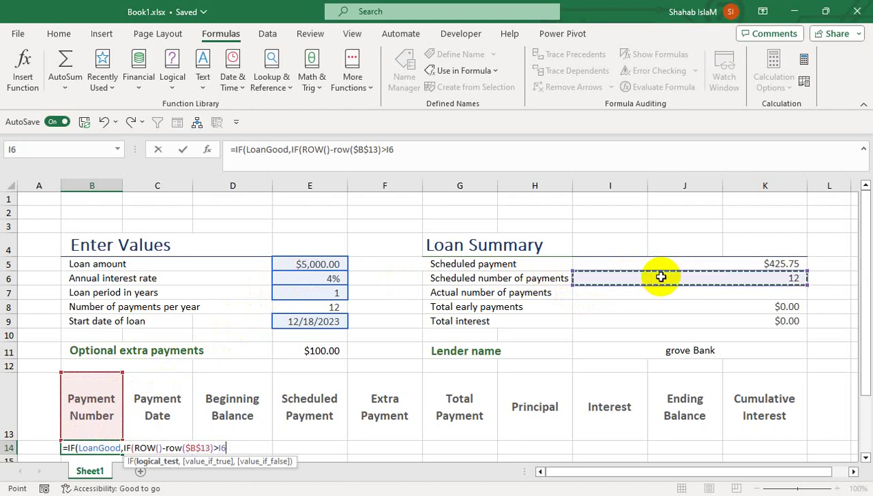
pyautogui.press('F4')
pyautogui.write(',')
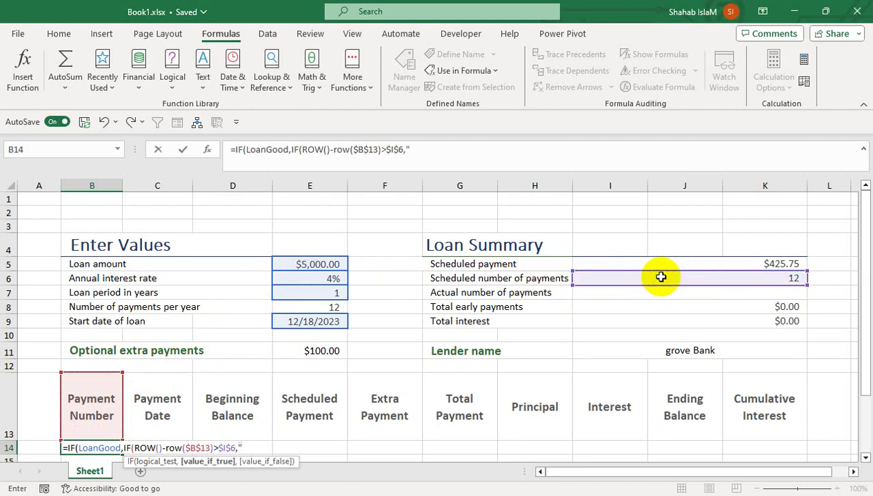
# Add an empty string as the nested IF's true value and ROW()-ROW(B13 as the start of its false value.
pyautogui.write('"",')
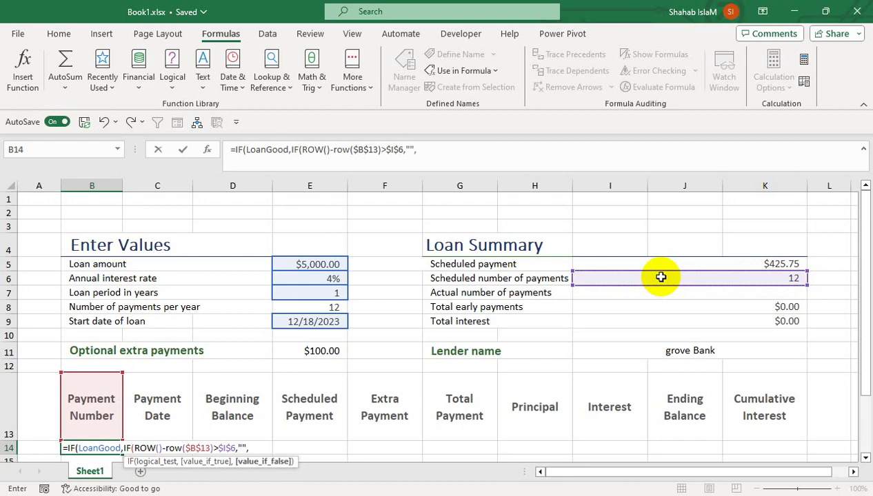
pyautogui.write('row()-row')
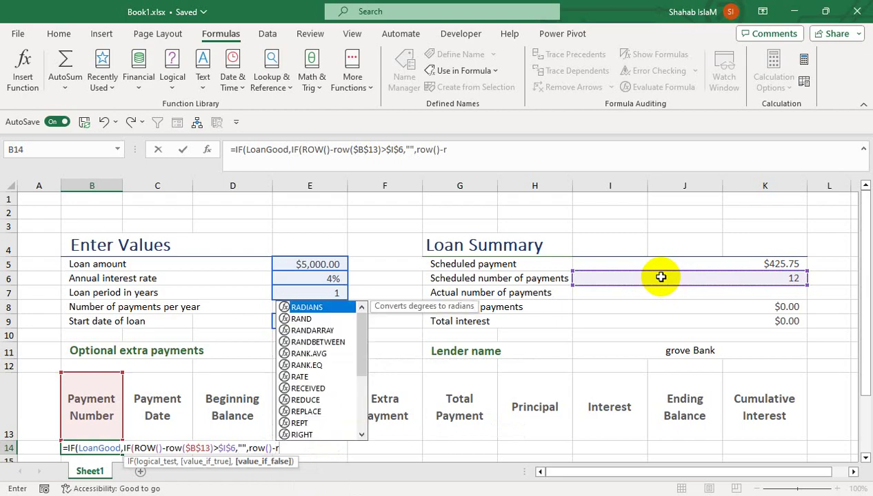
pyautogui.write('()')
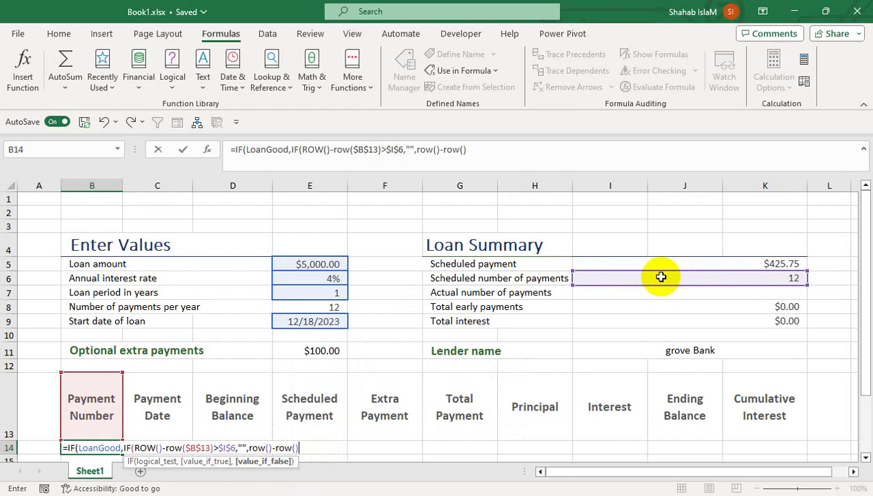
pyautogui.press('BackSpace')
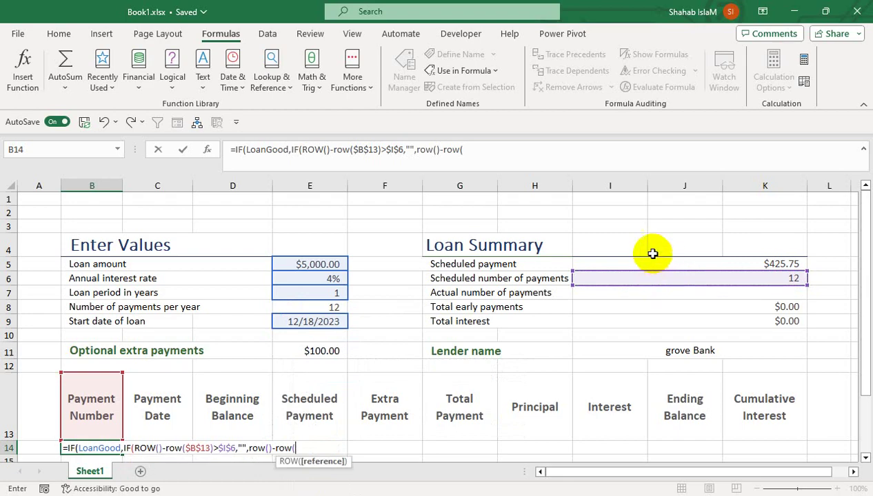
pyautogui.click(115, 406)
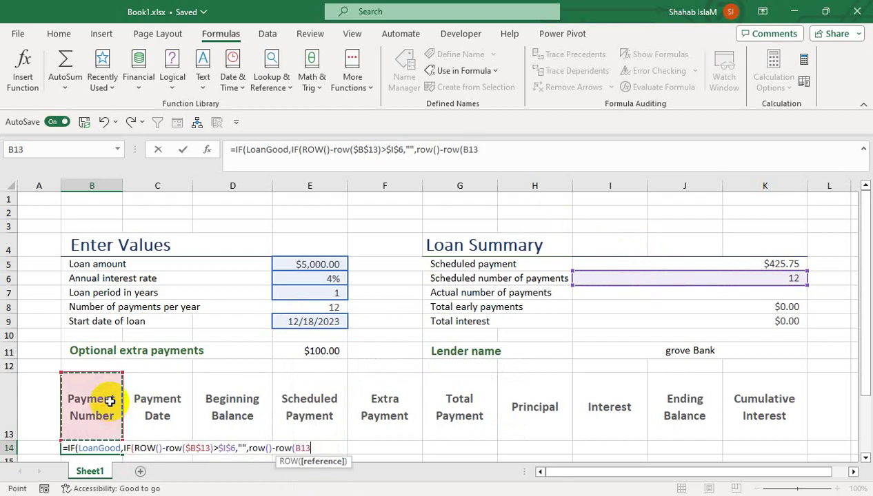
# Complete the Payment Number formula in B14 as =IF(LoanGood,IF(ROW()-ROW($B$13)>$I$6,"",ROW()-ROW($B$13)),"") and commit it.
pyautogui.press('F4')
pyautogui.write(')')
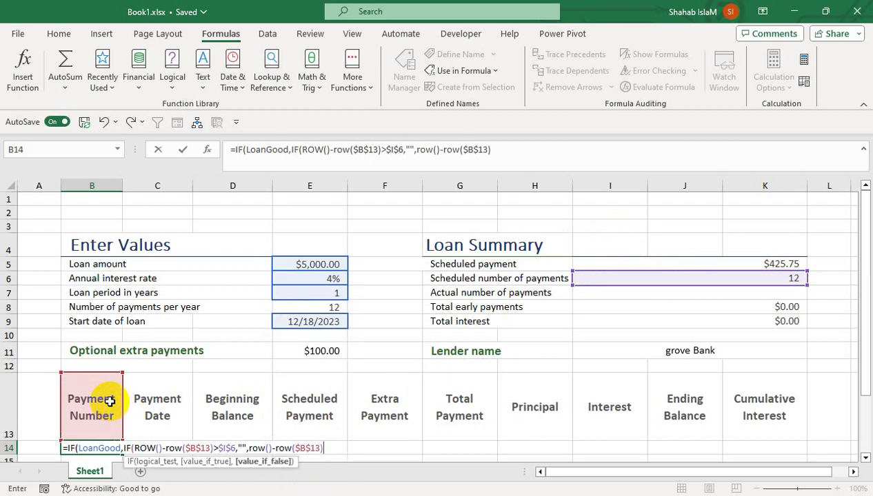
pyautogui.write(')')
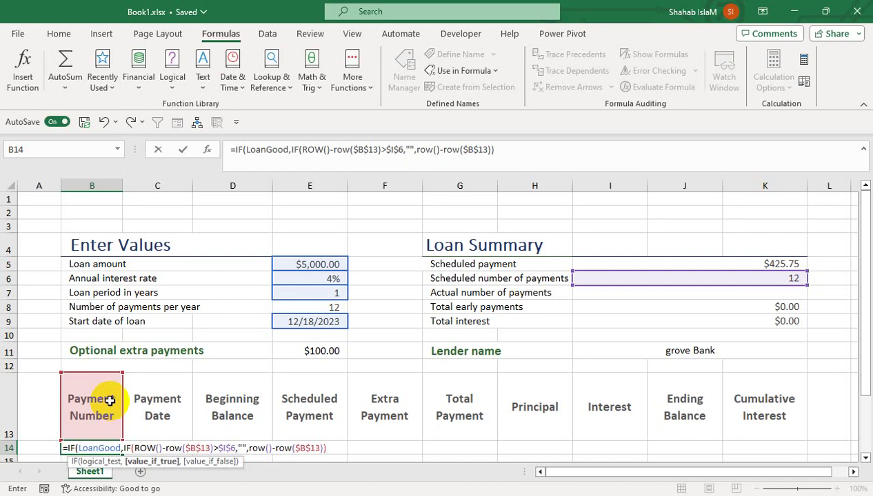
pyautogui.write(',')
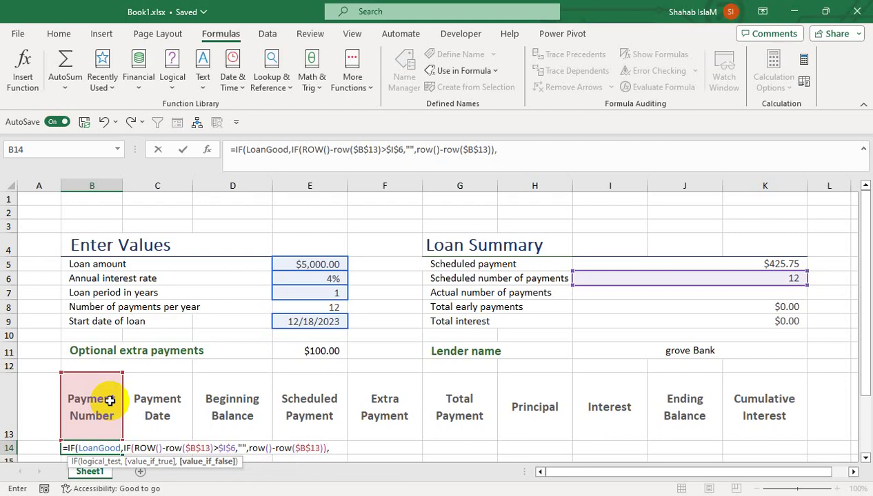
pyautogui.write('"")')
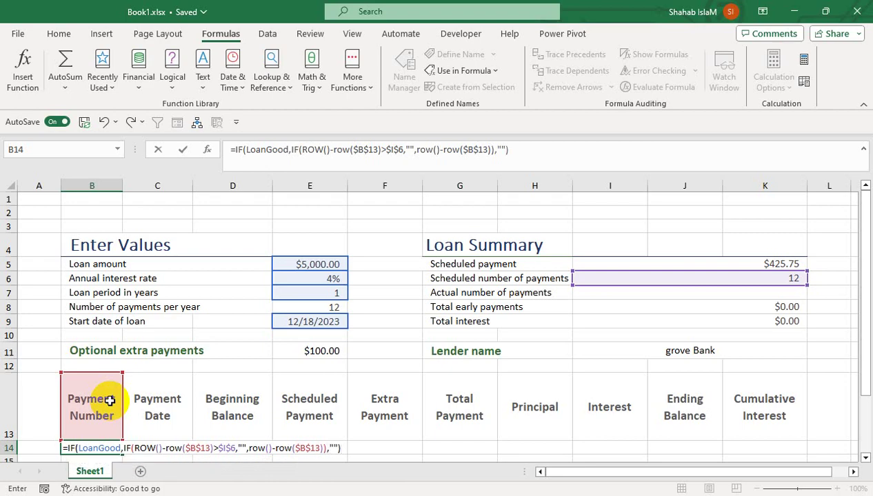
pyautogui.press('Return')
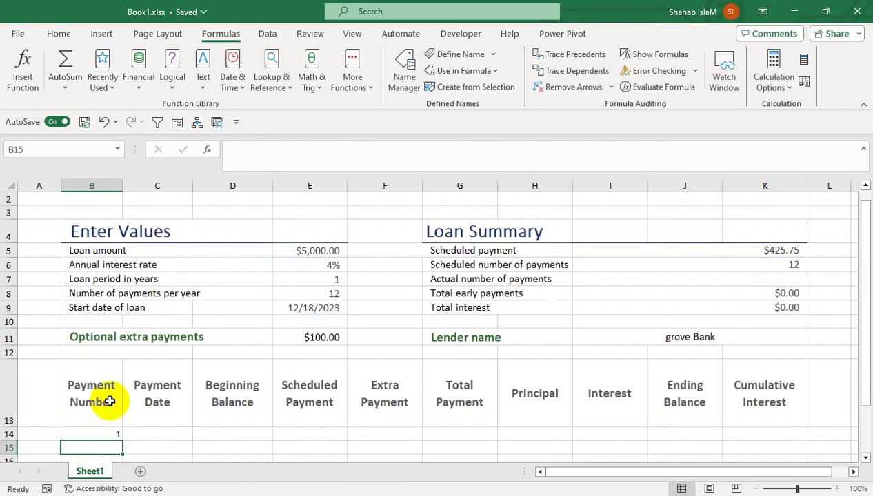
# Fill the Payment Number formula from B14 down to B115 and center the filled cells horizontally.
pyautogui.click(116, 435)
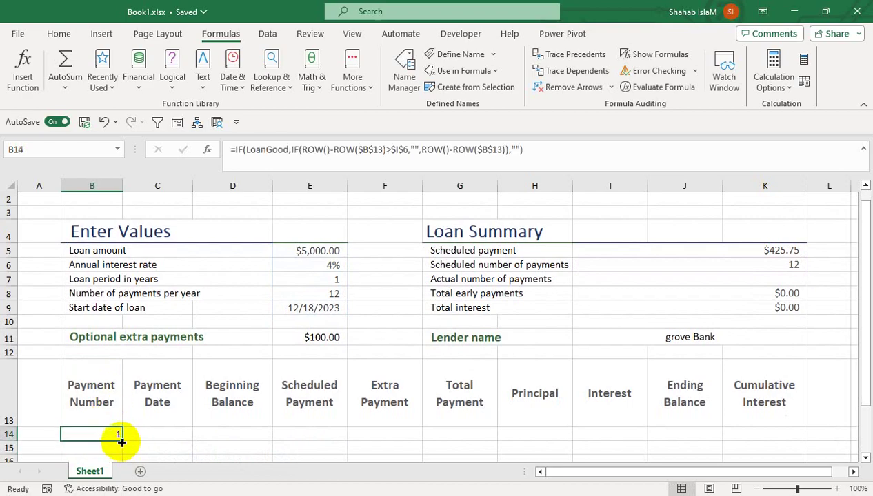
pyautogui.moveTo(121, 441); pyautogui.dragTo(141, 435)
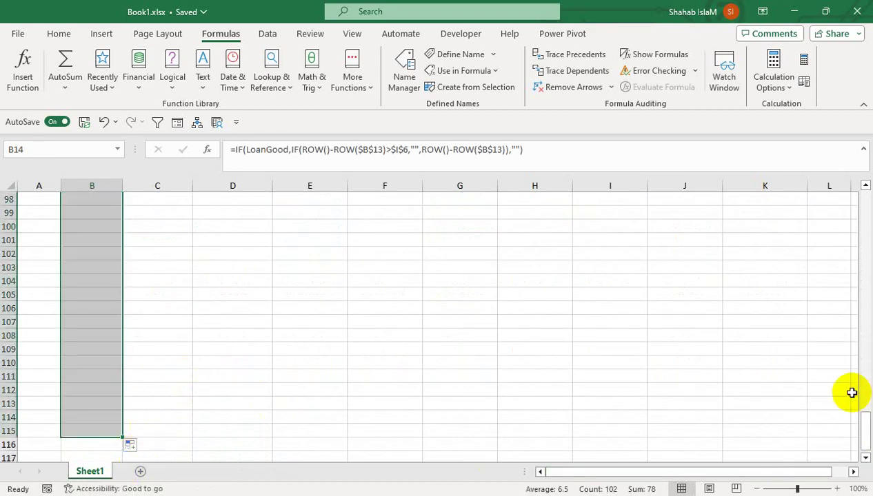
pyautogui.moveTo(866, 430); pyautogui.dragTo(866, 205)
pyautogui.click(62, 33)
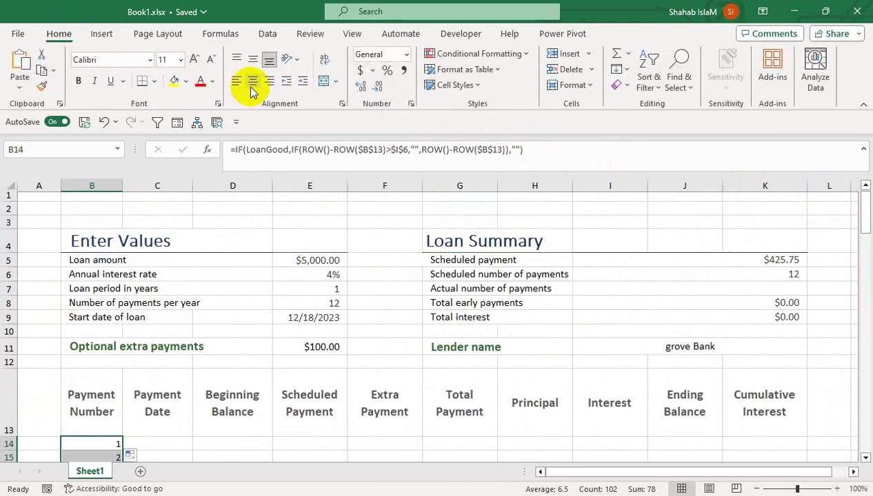
pyautogui.click(252, 81)
# Begin the Payment Date formula in C14 with an IF that tests whether the payment number is not blank: =IF(B14<>"",.
pyautogui.click(165, 410)
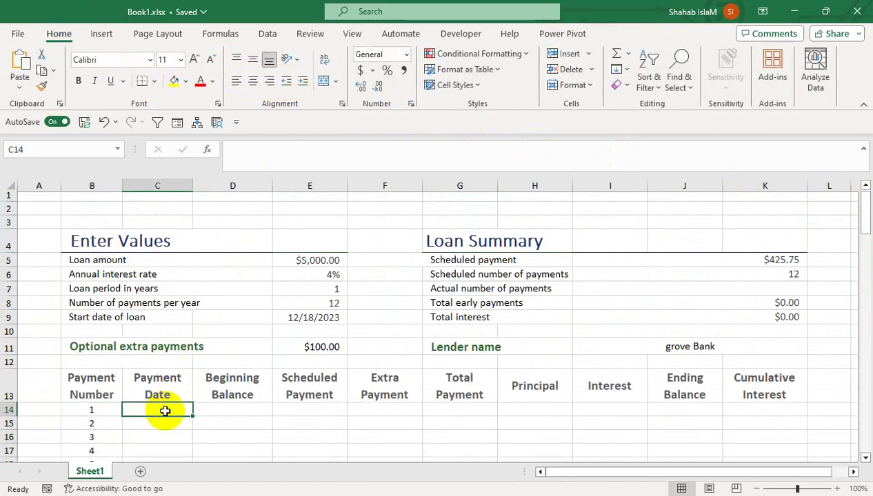
pyautogui.write('=i')
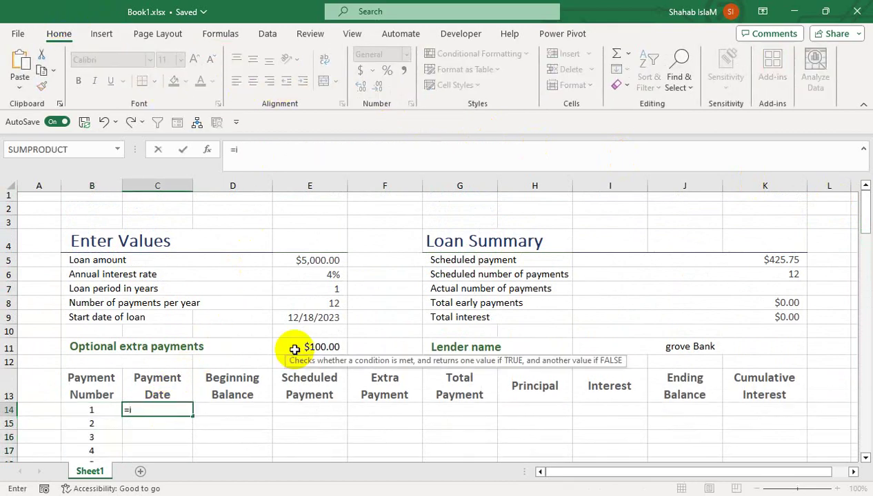
pyautogui.press('Tab')
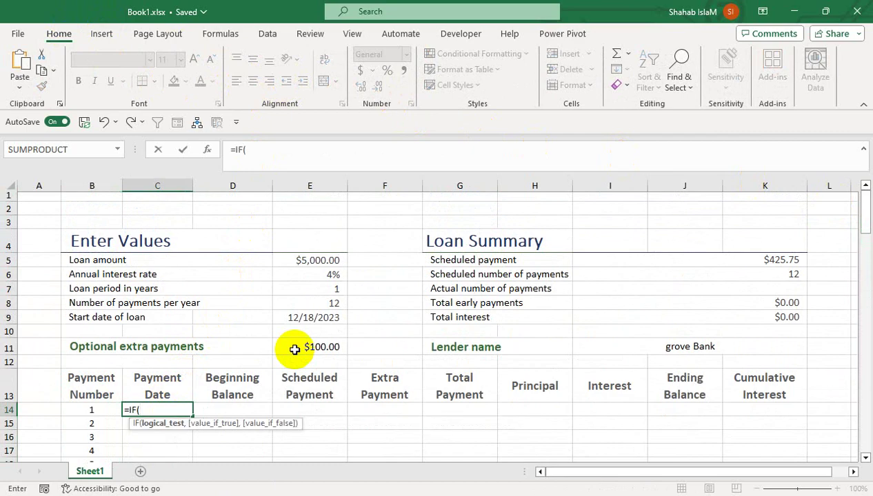
pyautogui.click(108, 411)
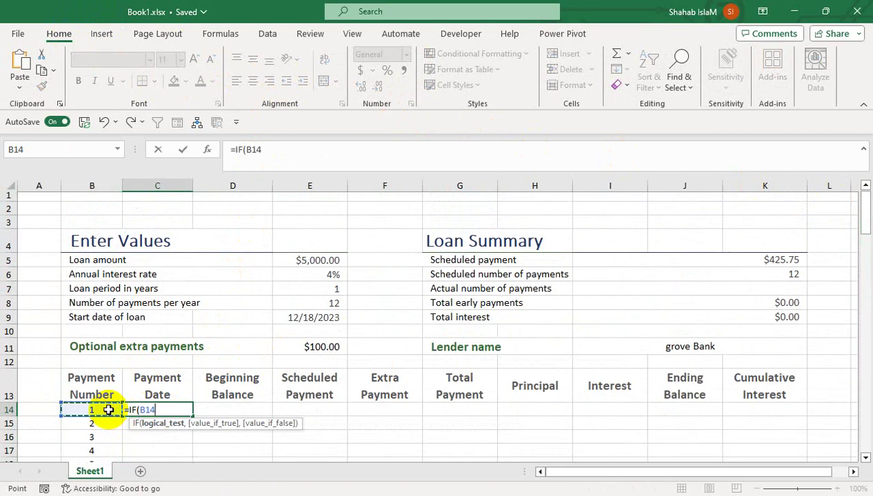
pyautogui.write('<>"",')
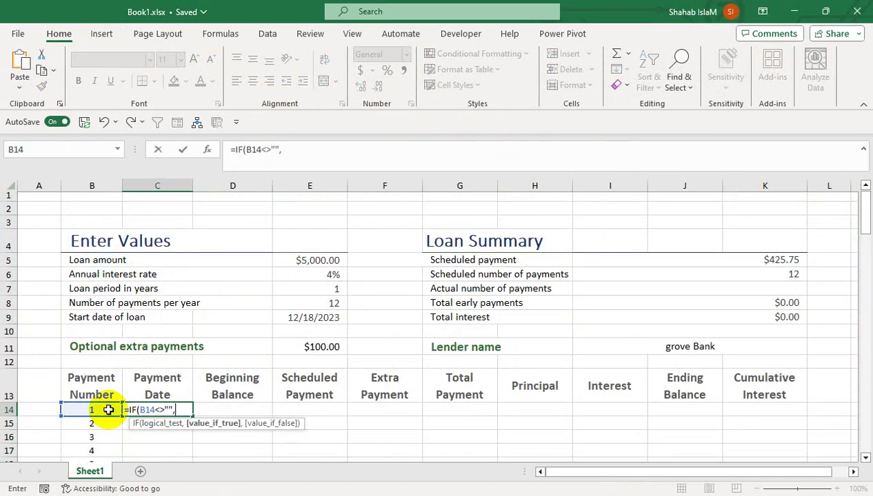
# Extend the C14 formula with ,EOMONTH($E$9, using the loan start date as an absolute reference for the start date argument.
pyautogui.write(',eo')
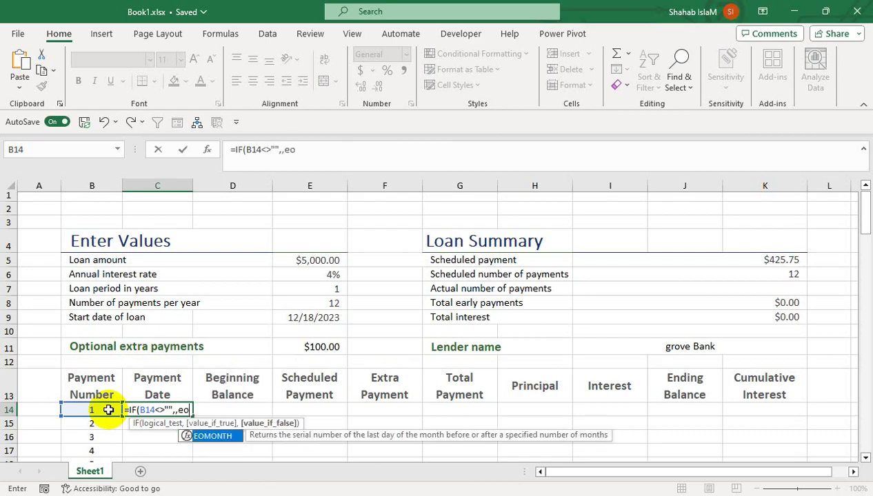
pyautogui.press('Tab')
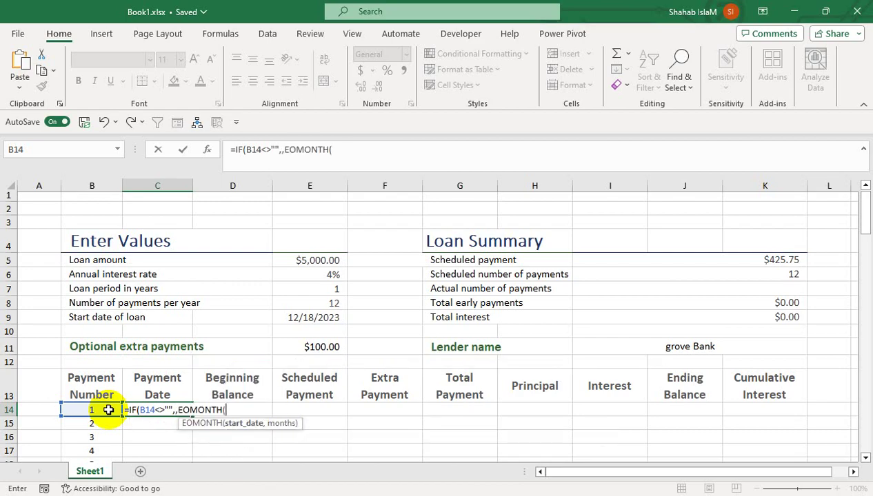
pyautogui.click(319, 315)
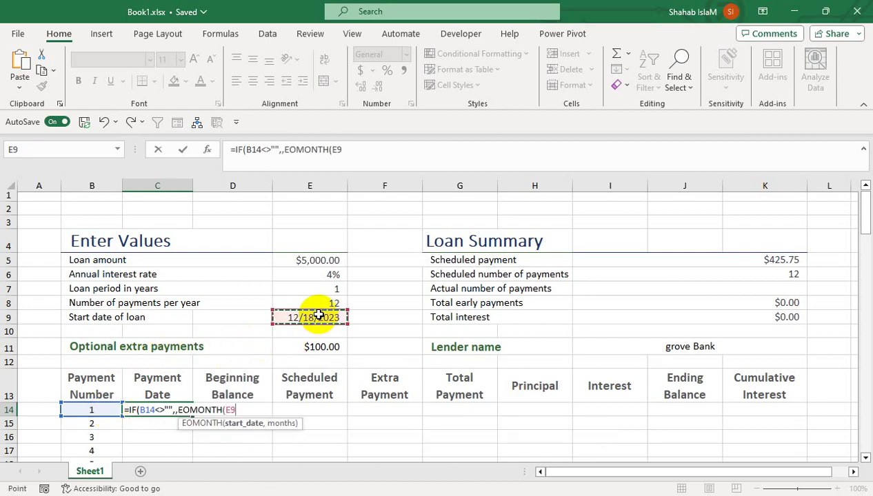
pyautogui.press('F4')
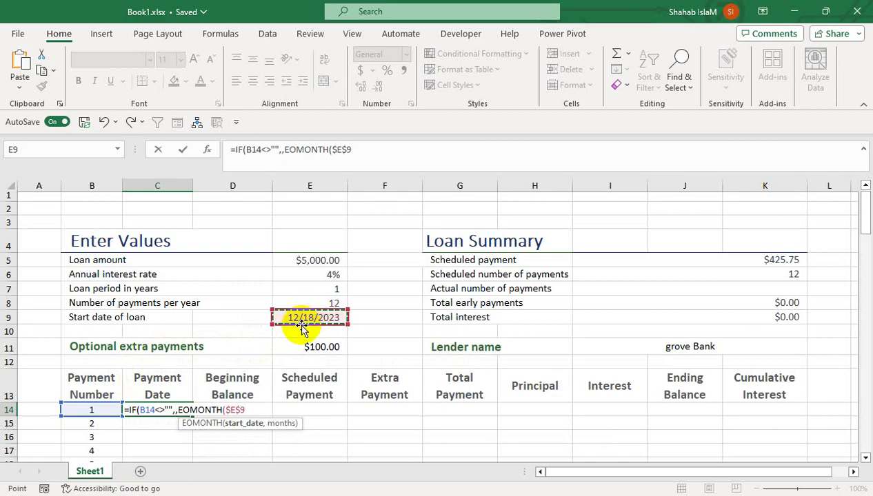
pyautogui.write(')')
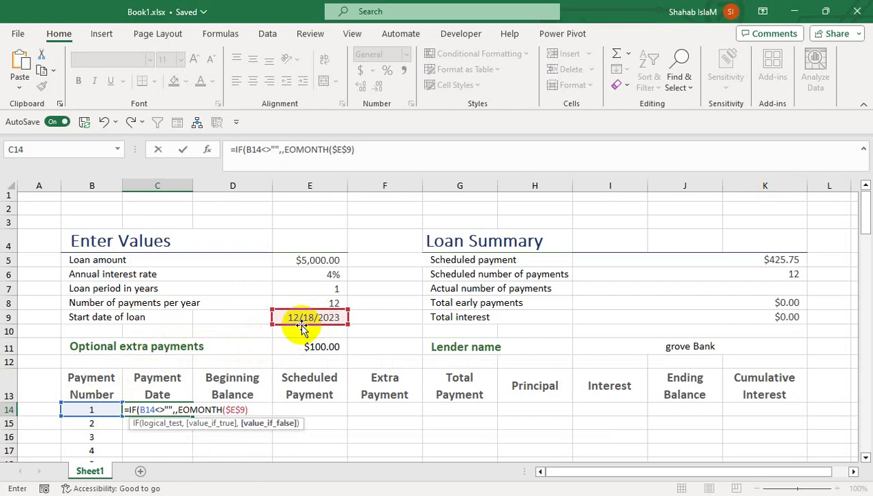
pyautogui.click(362, 146)
pyautogui.press('BackSpace')
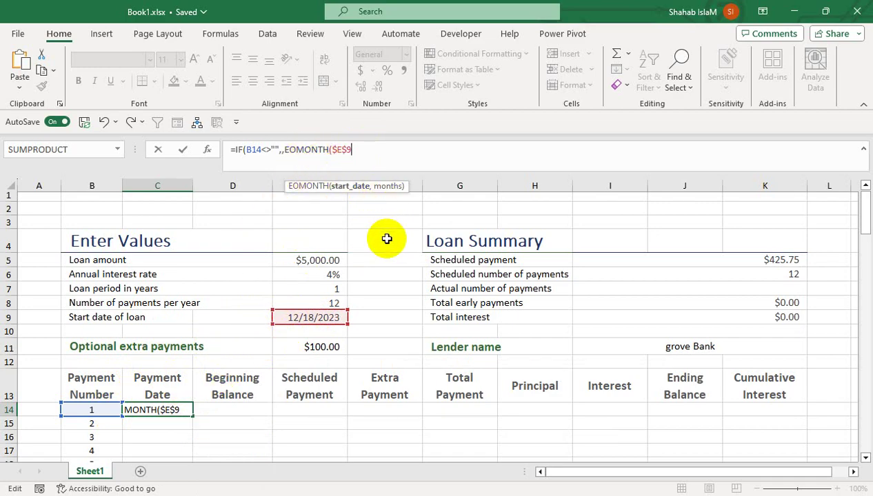
pyautogui.write(',')
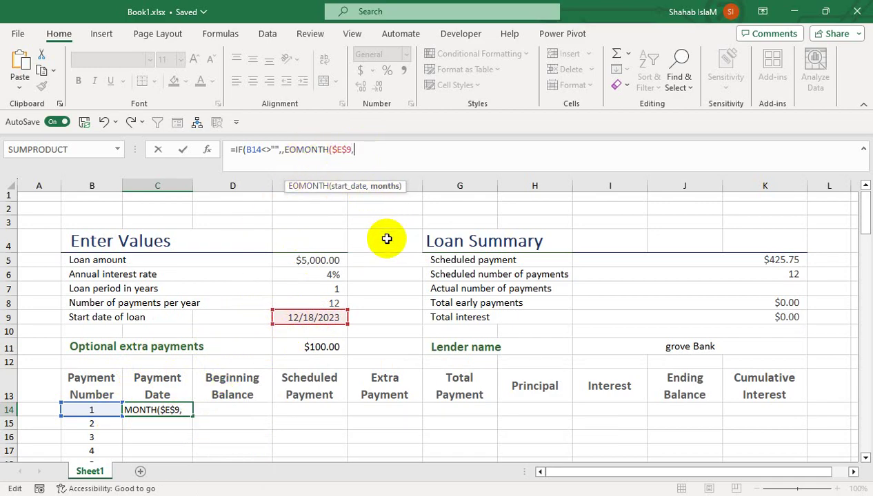
# Enter the months argument of EOMONTH as ROW(B14)-ROW($B$13)-2 and close the function.
pyautogui.write('row')
pyautogui.press('Tab')
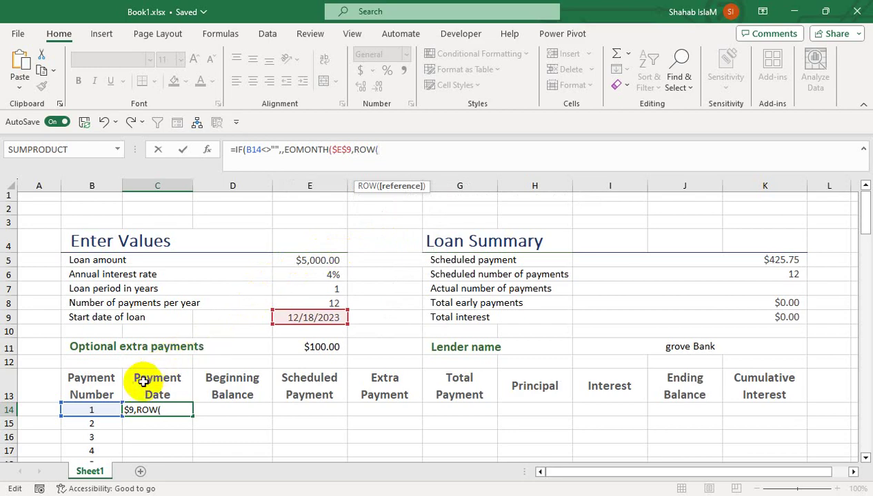
pyautogui.click(100, 409)
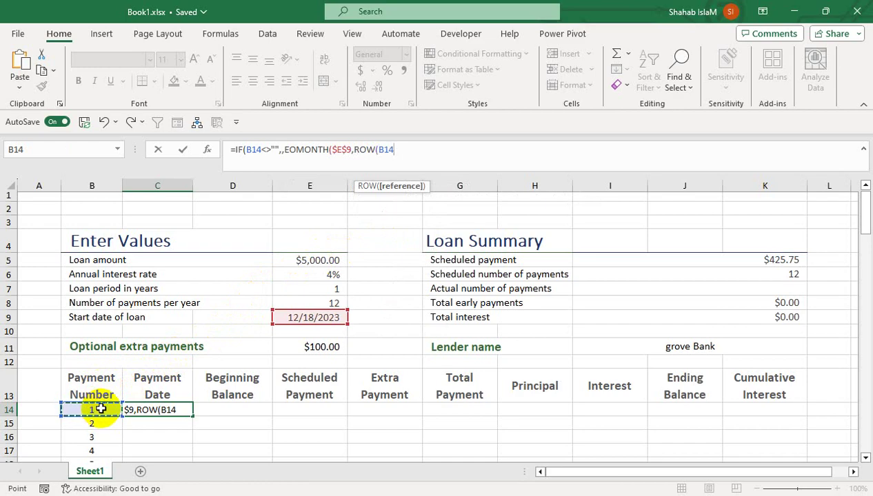
pyautogui.write(')')
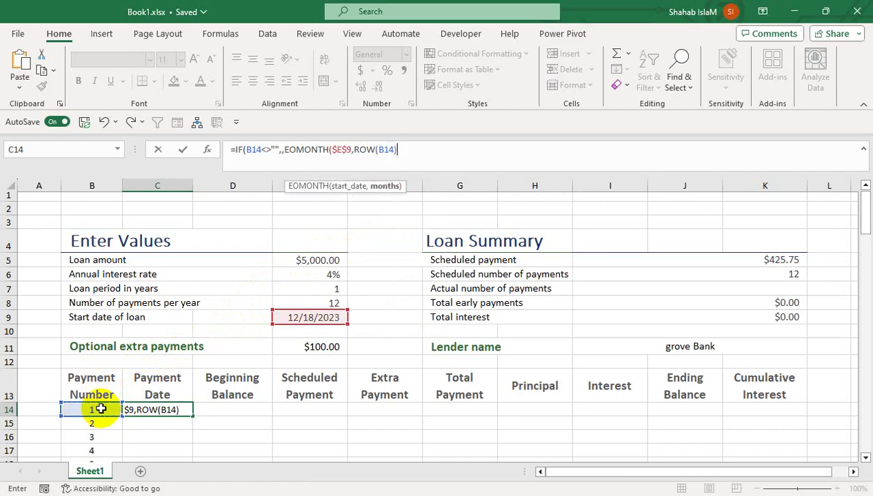
pyautogui.write('-row')
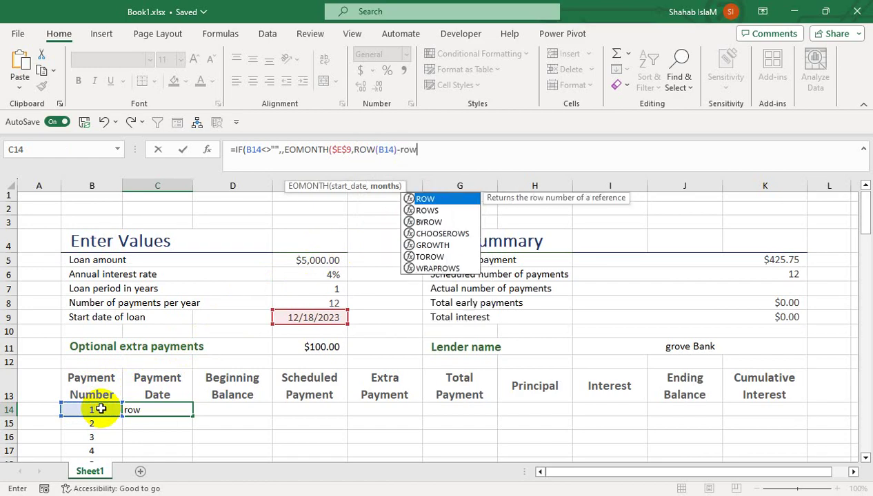
pyautogui.press('Tab')
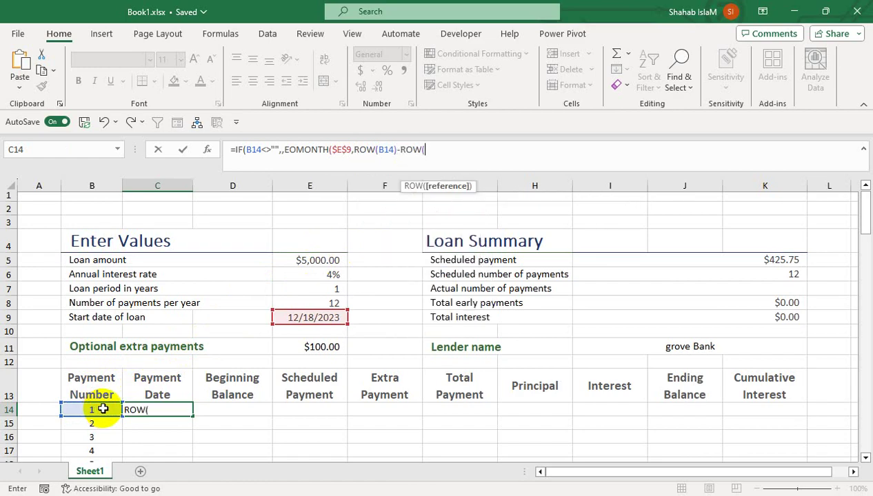
pyautogui.click(92, 387)
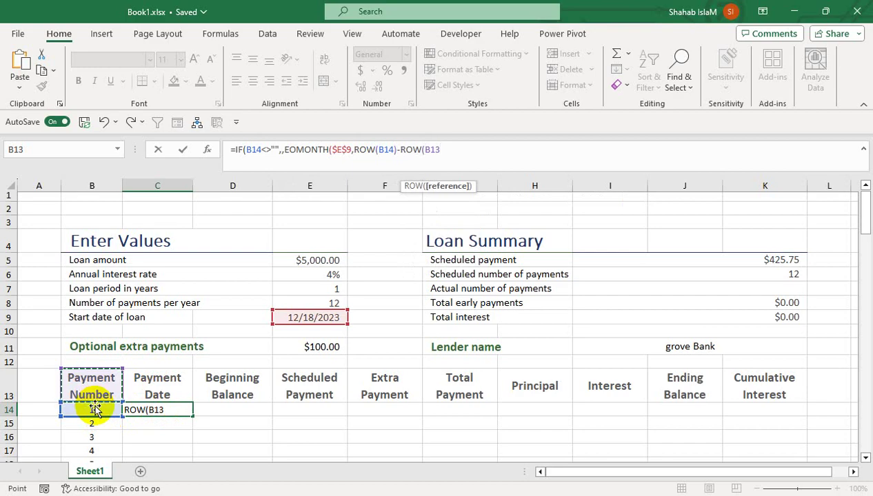
pyautogui.click(465, 151)
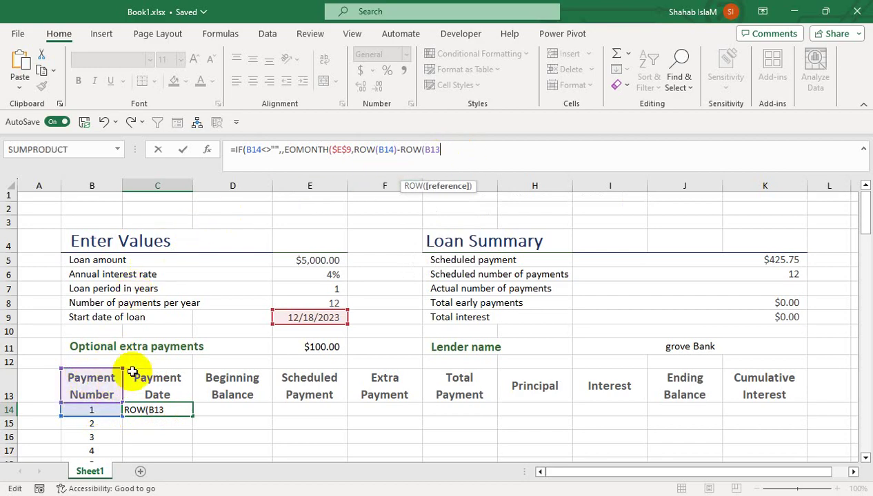
pyautogui.press('F4')
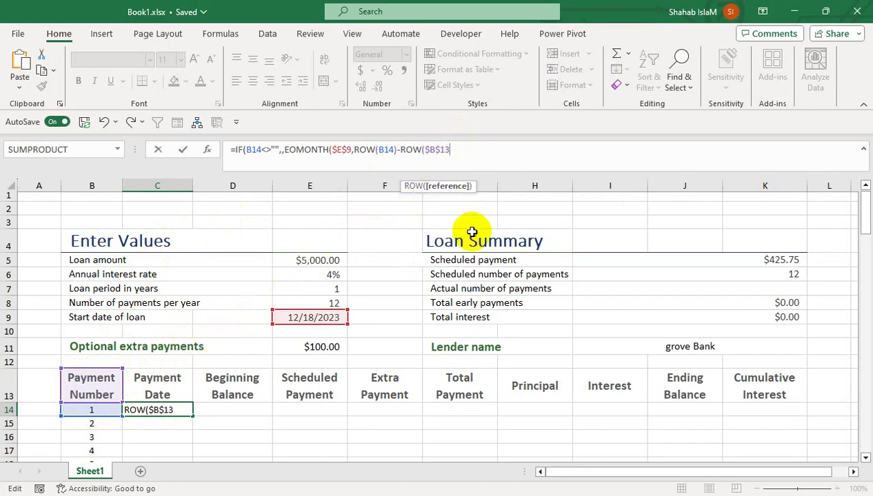
pyautogui.write(')')
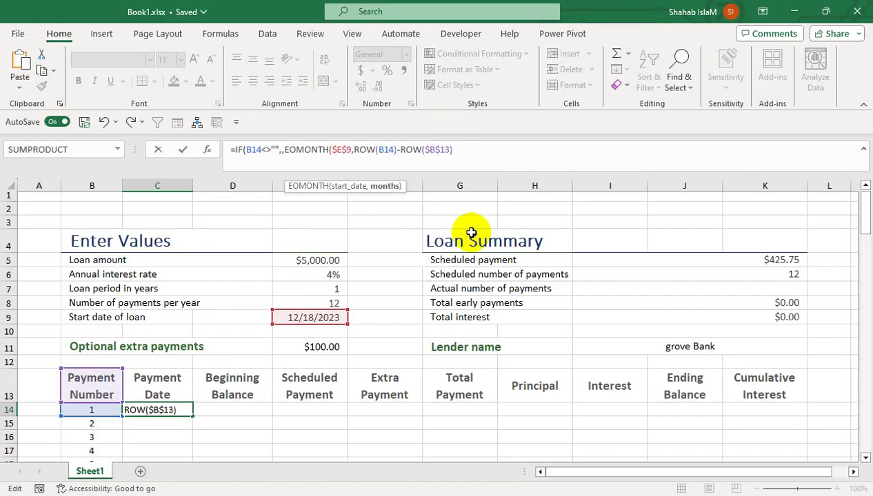
pyautogui.write('-2)')
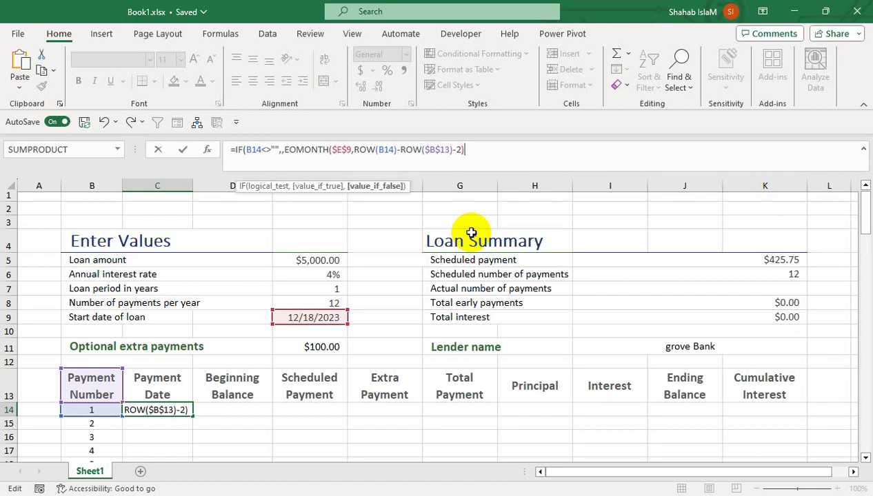
# Add +DAY($E$9) after the EOMONTH function in the C14 formula, using the loan start date as an absolute reference.
pyautogui.write('+')
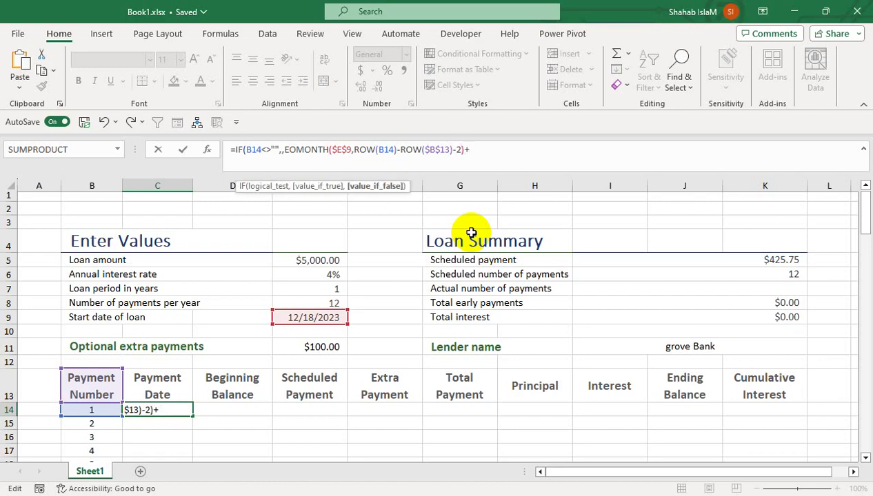
pyautogui.write('da')
pyautogui.press('Tab')
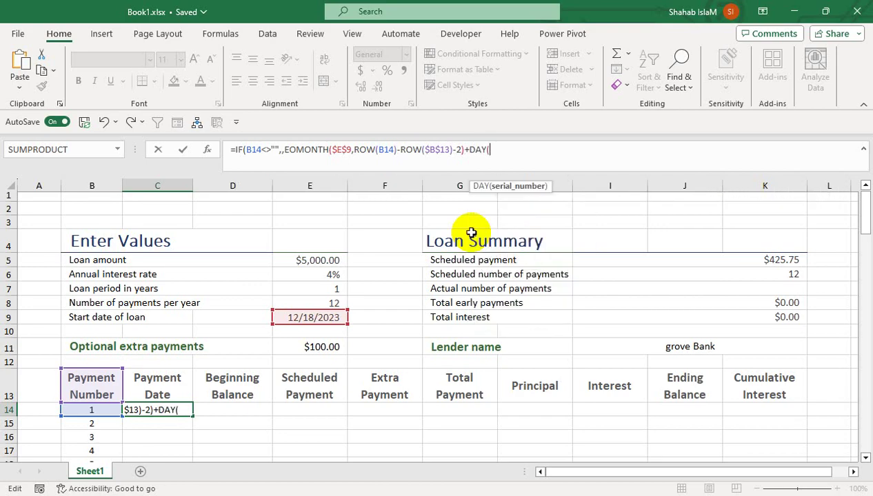
pyautogui.click(321, 317)
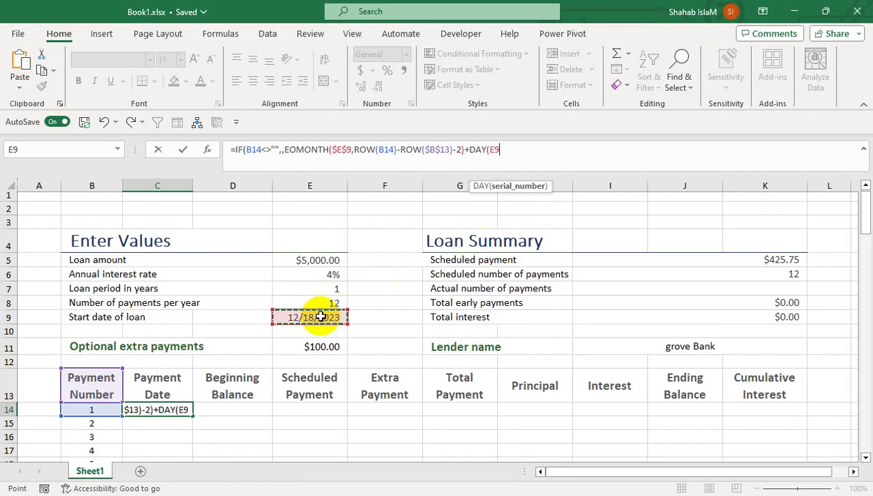
pyautogui.press('F4')
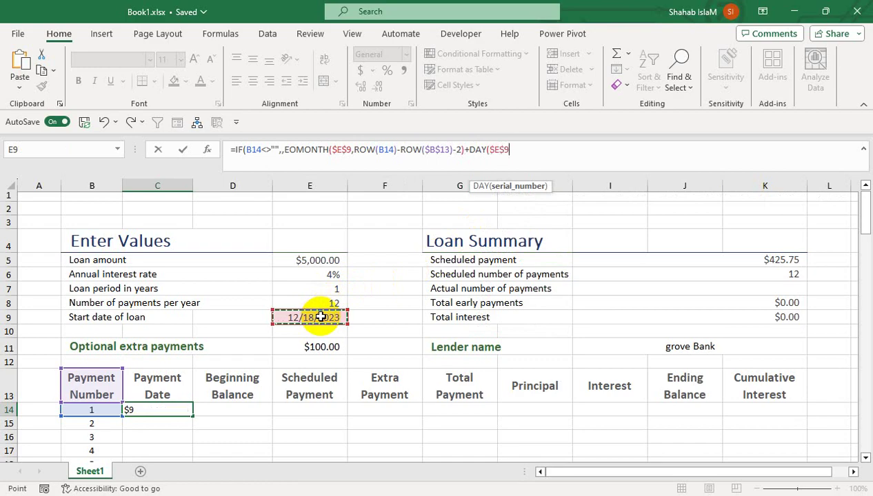
pyautogui.write(')')
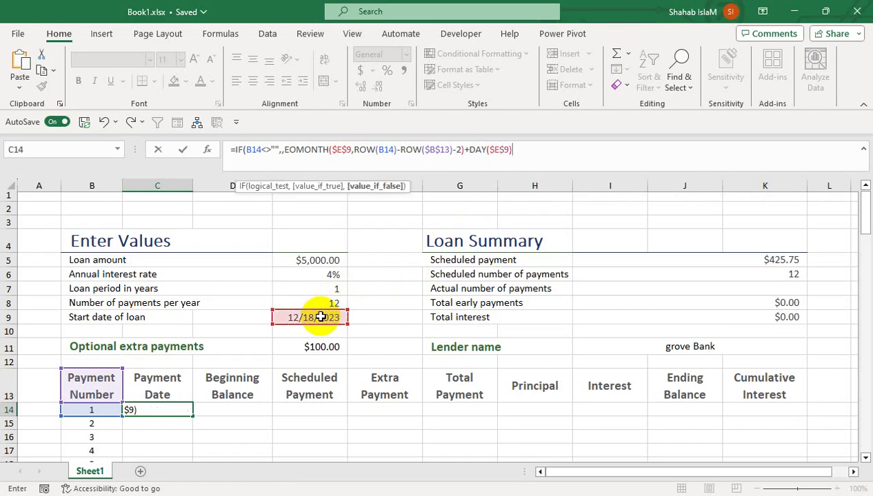
# Finish the C14 formula with "" as the value if false, remove the duplicate comma before EOMONTH, and enter it.
pyautogui.write(',""')
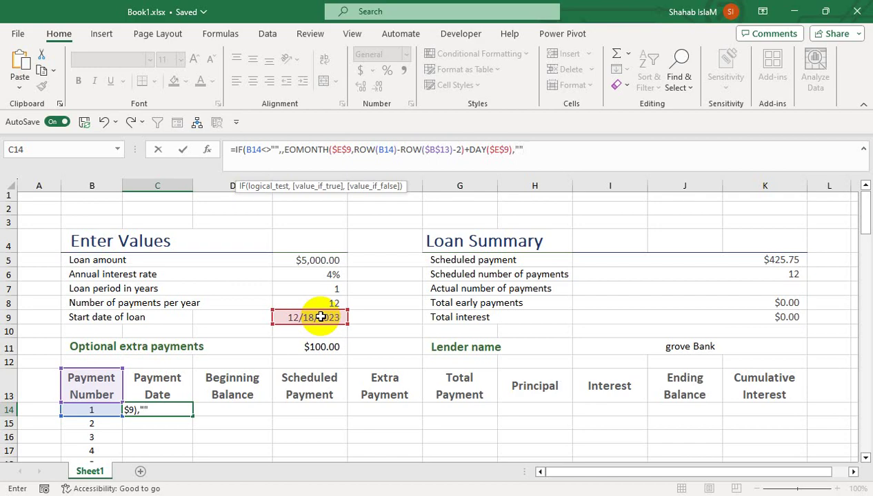
pyautogui.write(')')
pyautogui.press('Return')
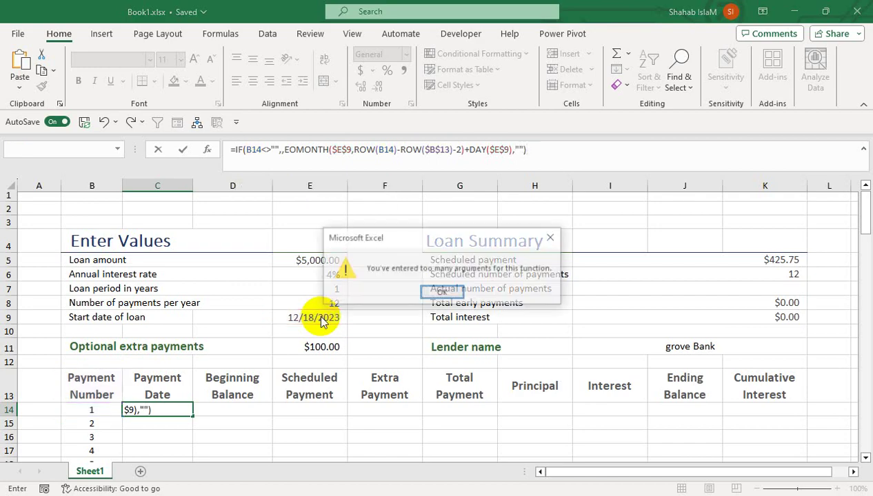
pyautogui.press('Return')
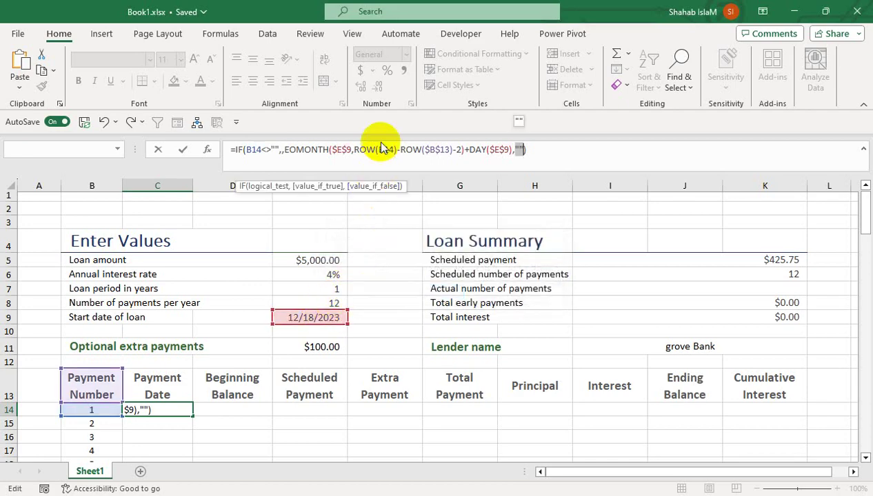
pyautogui.click(280, 150)
pyautogui.press('BackSpace')
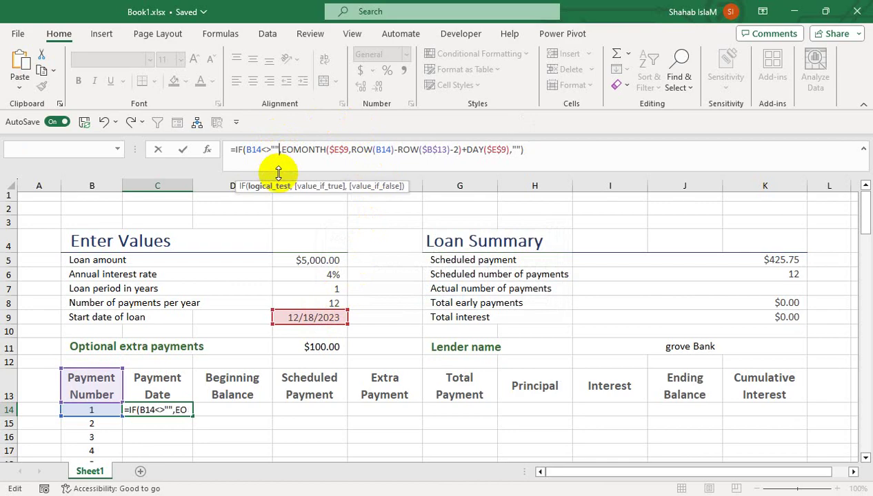
pyautogui.press('Return')
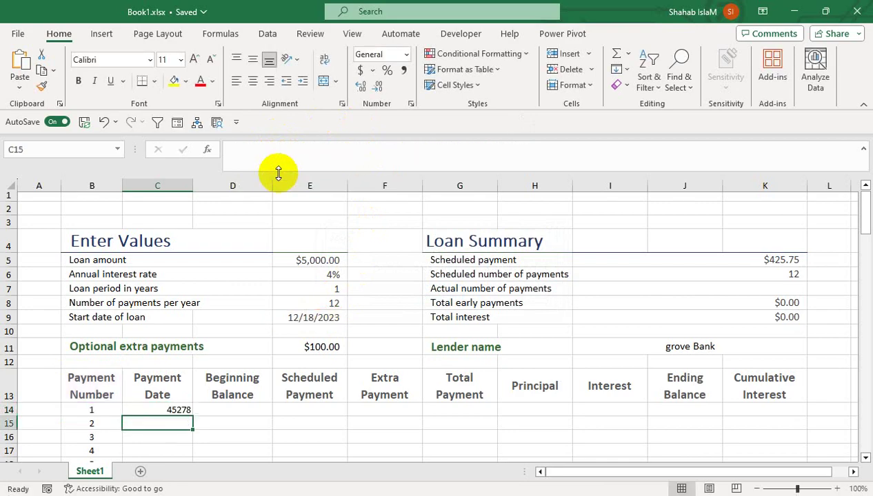
# Format C14 as a day-month-year date and fill its formula down to C39.
pyautogui.click(158, 409)
pyautogui.hotkey('ctrl', 'shift', '3')
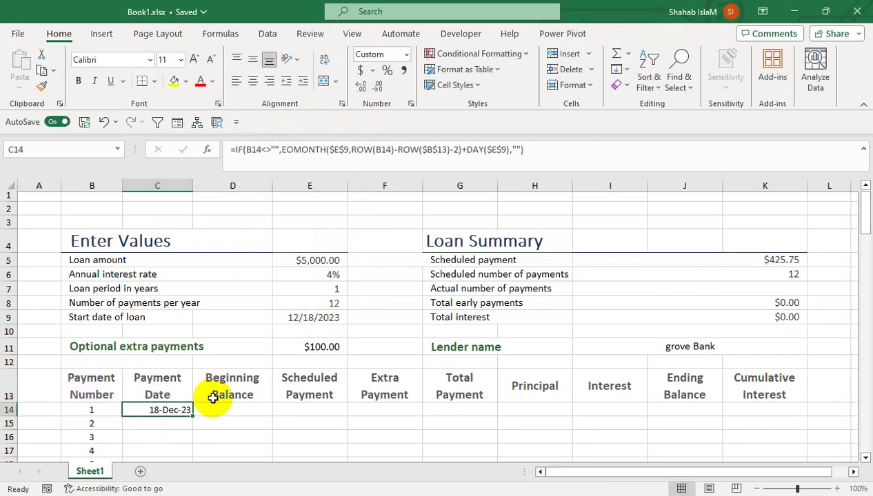
pyautogui.moveTo(193, 417); pyautogui.dragTo(205, 472)
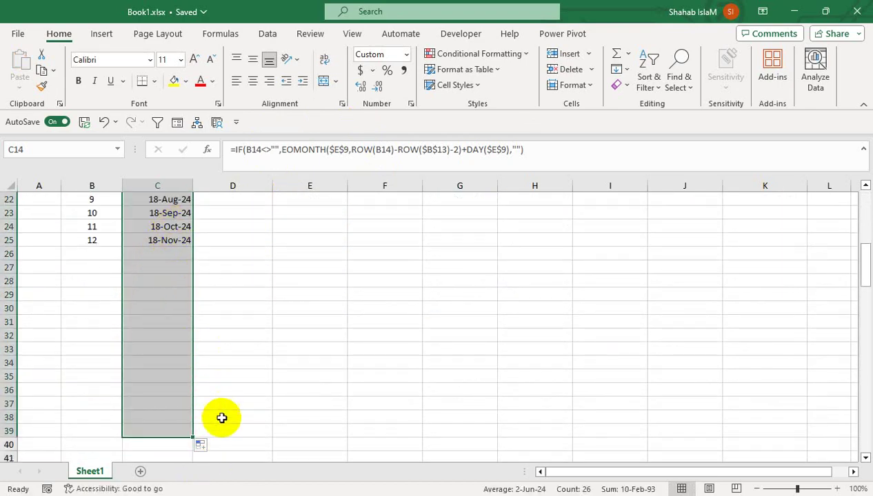
# Continue filling the Payment Date formula from C39 down to C115, the last row of the Payment Number formulas.
pyautogui.click(101, 428)
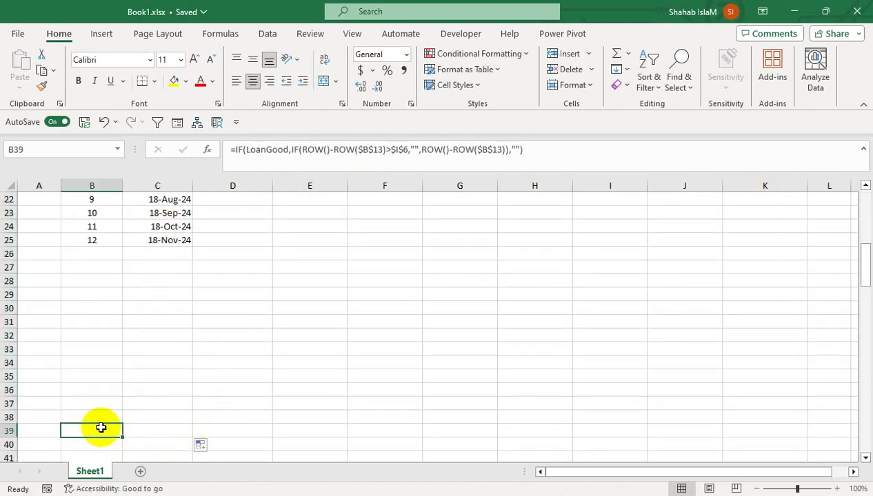
pyautogui.hotkey('ctrl', 'Down')
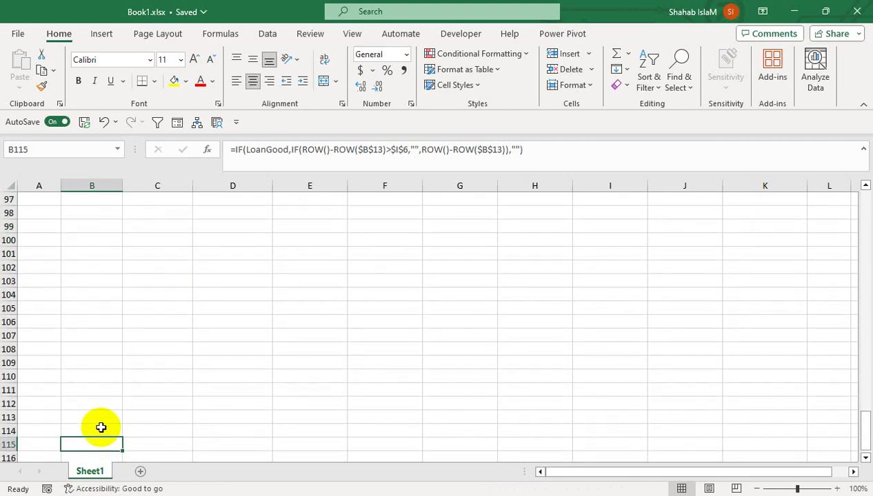
pyautogui.press('Right')
pyautogui.hotkey('ctrl', 'Up')
pyautogui.press('Up')
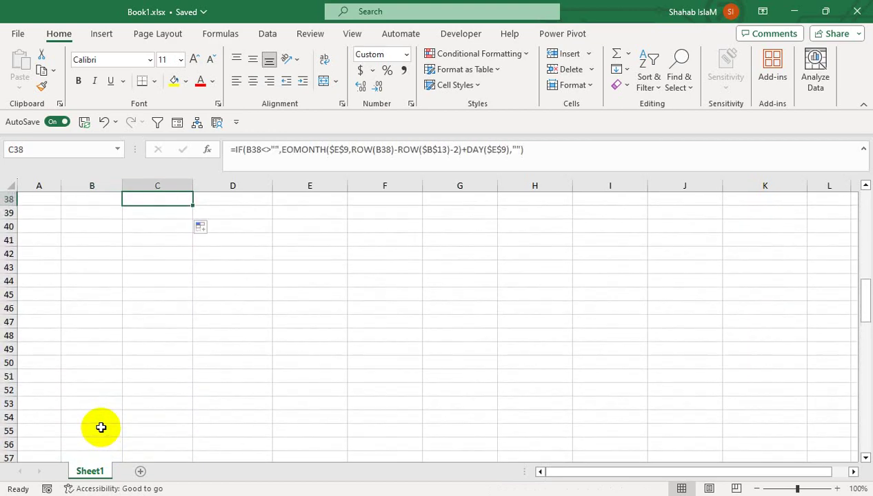
pyautogui.press('Down')
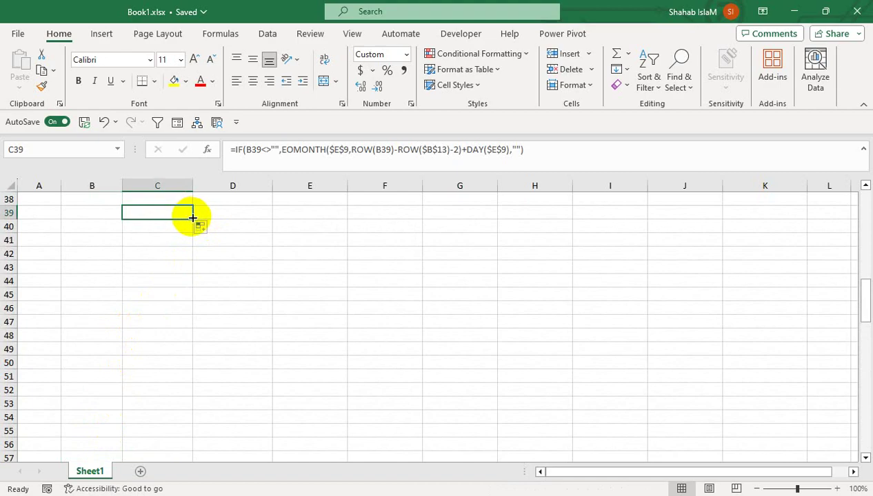
pyautogui.moveTo(193, 218); pyautogui.dragTo(166, 430)
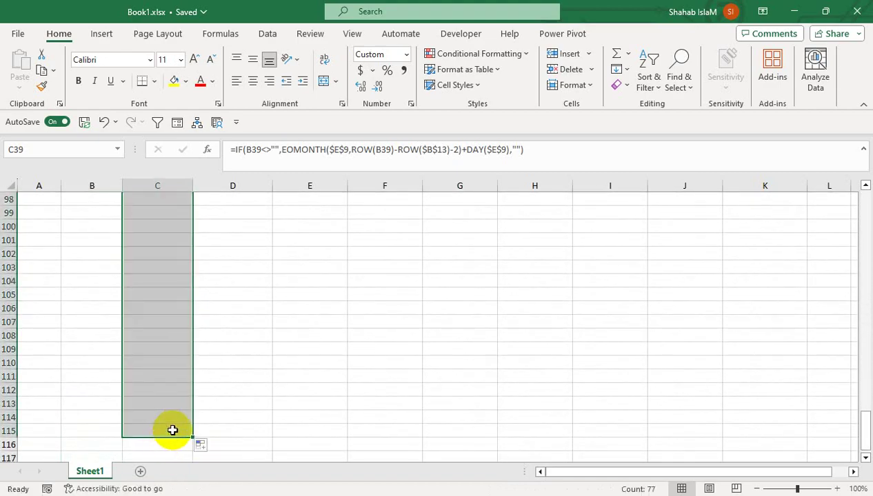
# Begin the Beginning Balance formula in D14 with an IF that tests whether the payment number is not blank: =IF(B14<>"",.
pyautogui.hotkey('ctrl', 'Up')
pyautogui.press('Up')
pyautogui.press('Up')
pyautogui.press('Up')
pyautogui.press('Up')
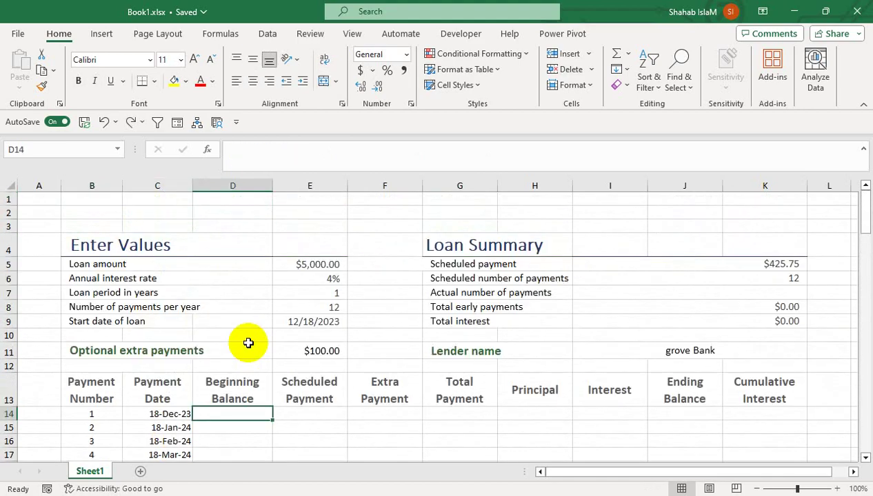
pyautogui.write('=IF(')
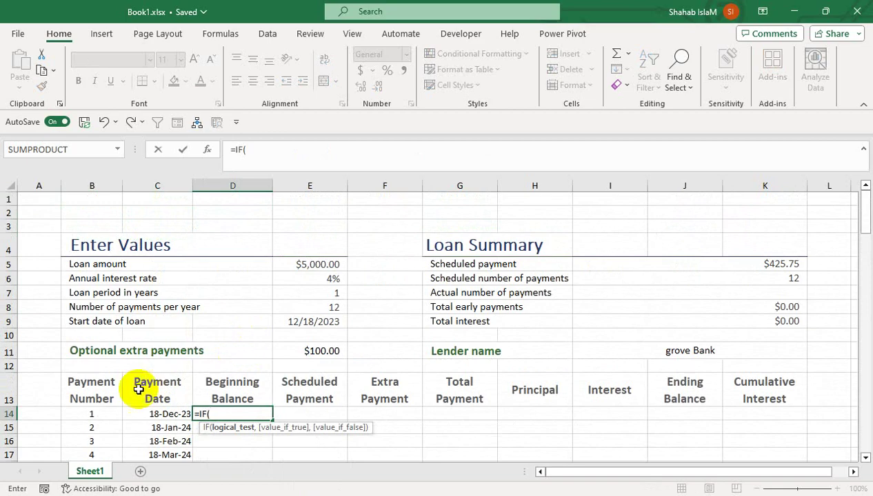
pyautogui.click(93, 414)
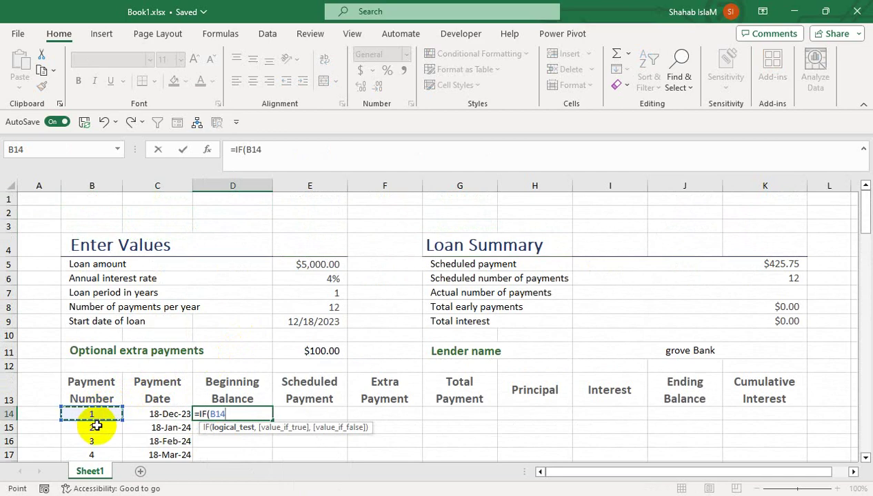
pyautogui.write('<>"",')
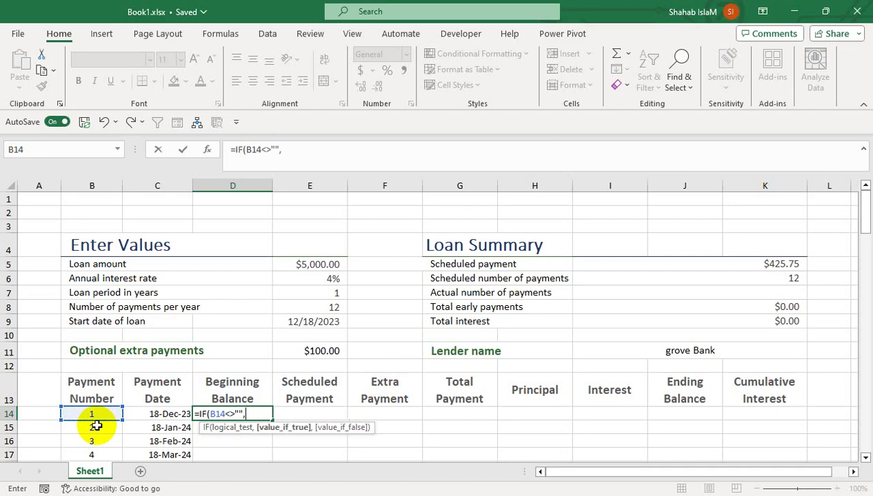
# Nest a second IF in the D14 formula with the logical test ROW()-ROW($D$13)=1, referencing the Beginning Balance header absolutely.
pyautogui.write('IF(ro')
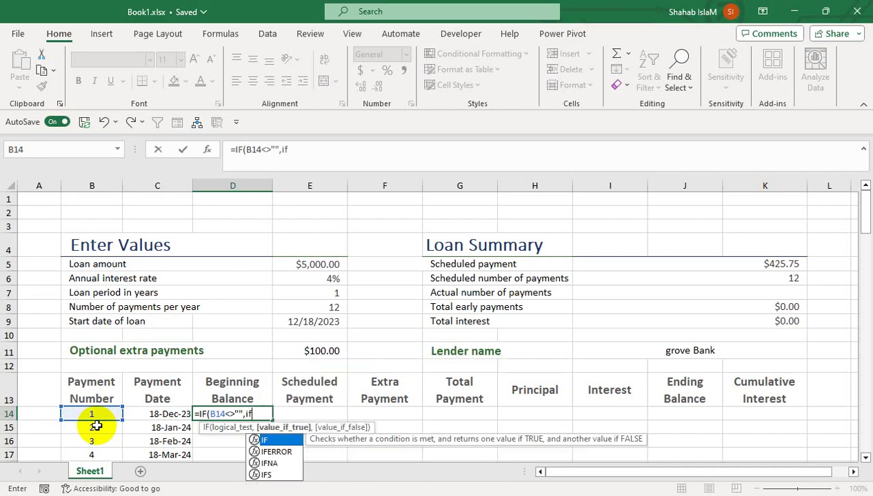
pyautogui.write('w')
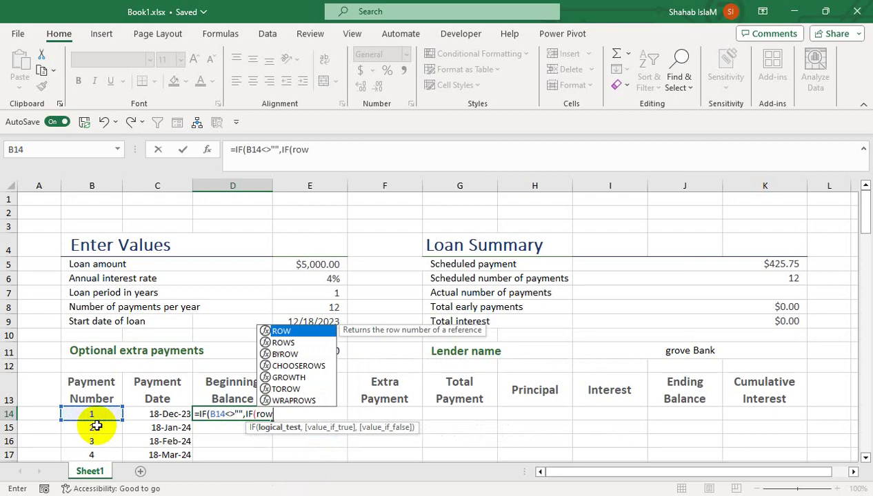
pyautogui.write('()')
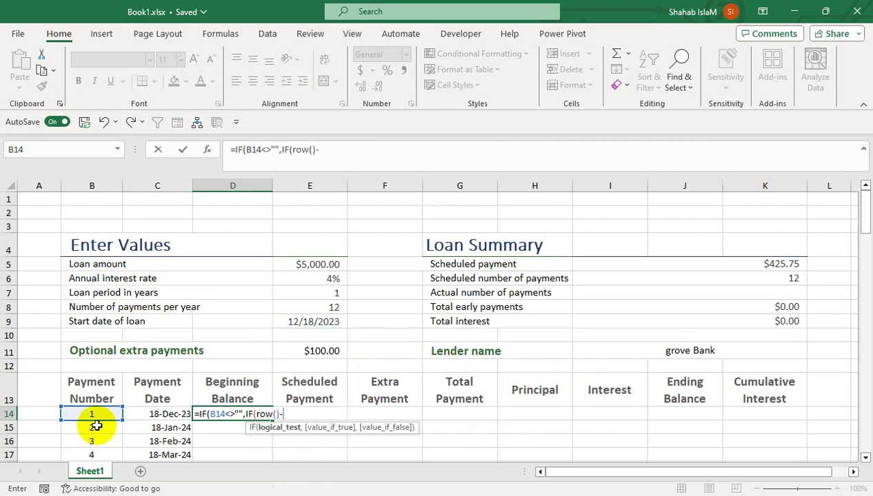
pyautogui.write('-row')
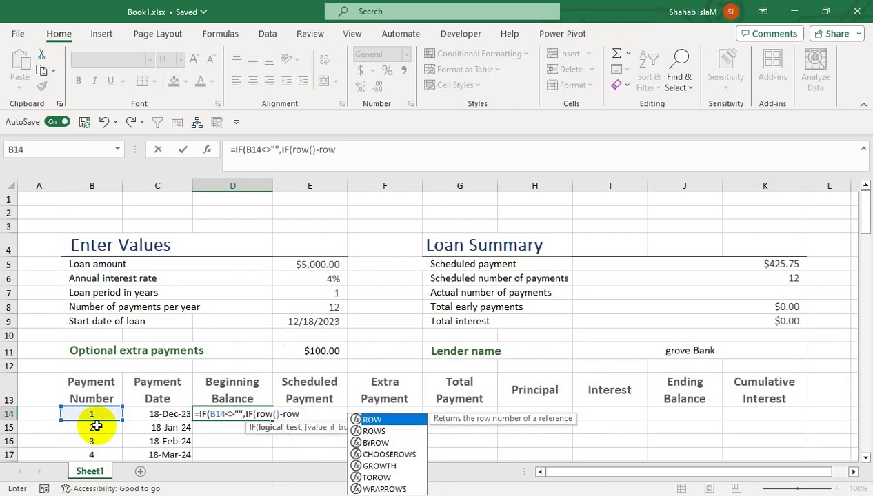
pyautogui.write('(')
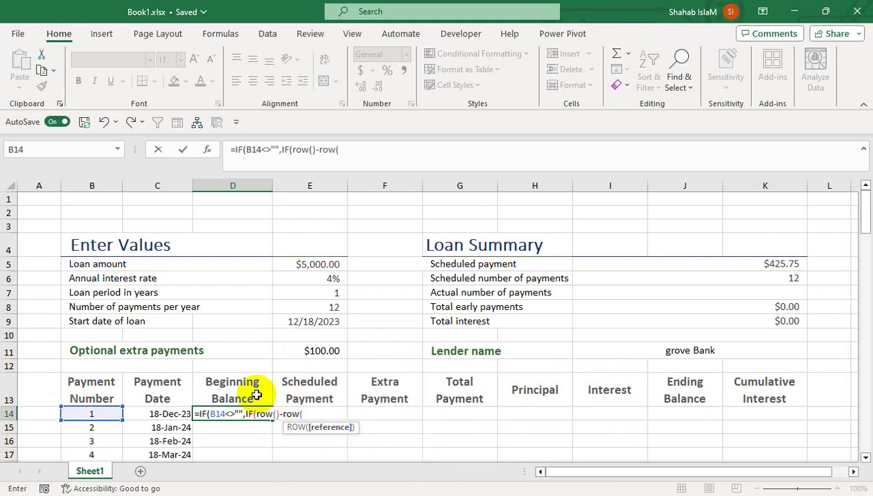
pyautogui.click(254, 392)
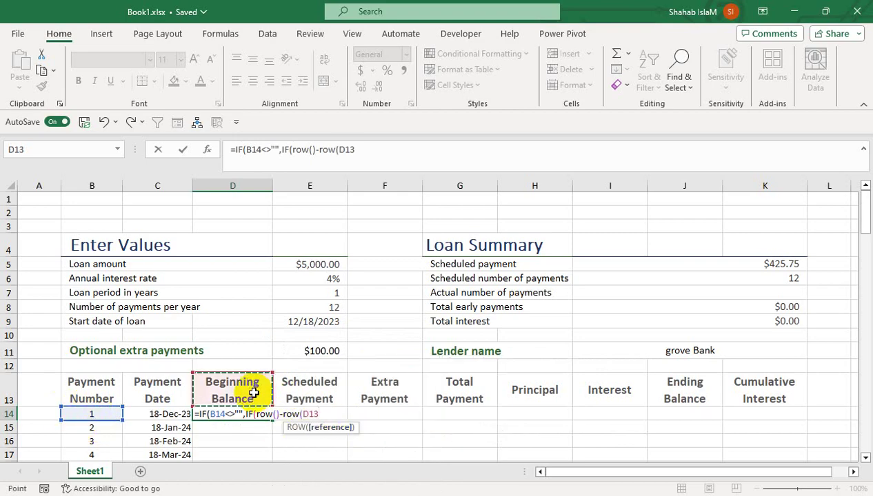
pyautogui.press('F4')
pyautogui.write(')=1')
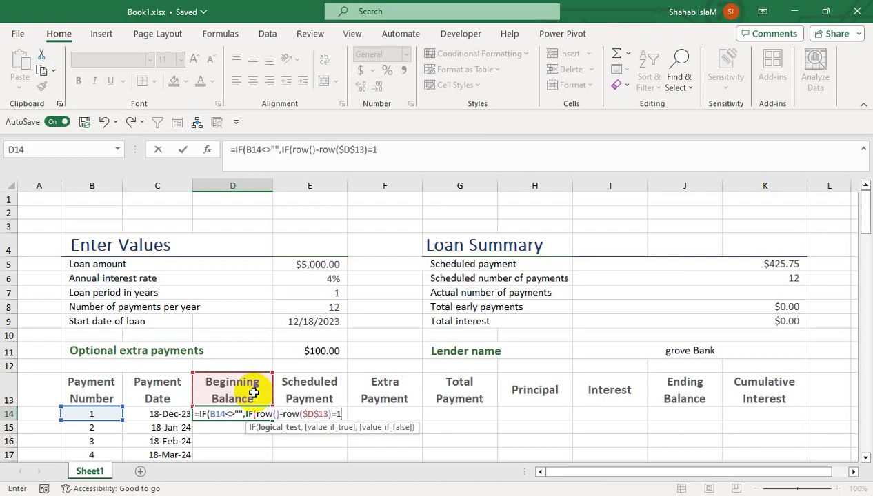
# Set the nested IF's value if true to the loan amount as the absolute reference $E$5.
pyautogui.write(',')
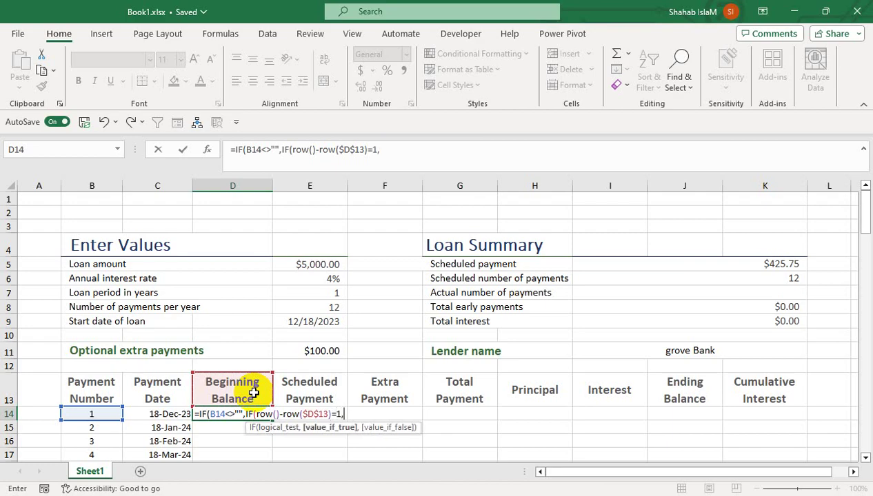
pyautogui.click(293, 263)
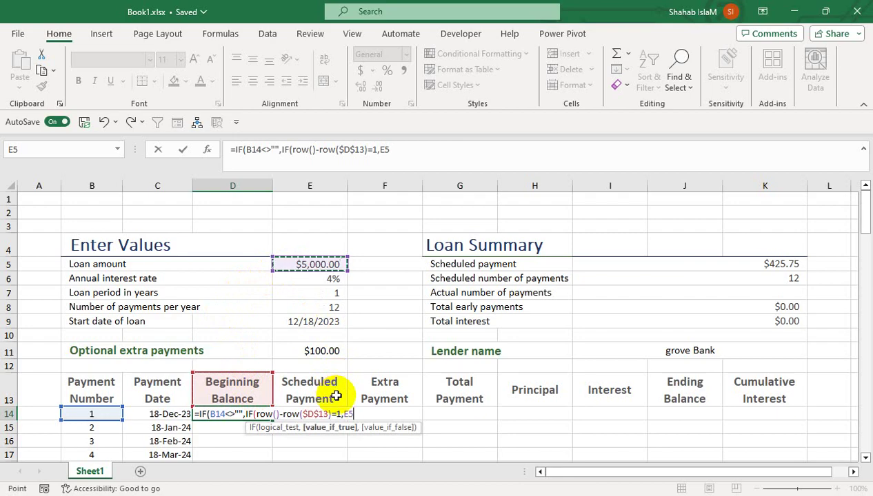
pyautogui.press('F4')
# Set the nested IF's value if false in D14 to an INDEX function over the Ending Balance range J14:J115.
pyautogui.write(',ind')
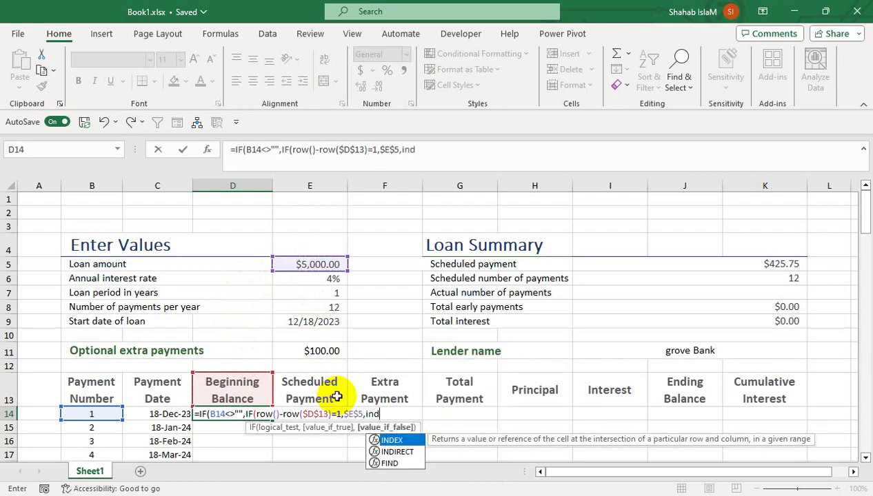
pyautogui.press('Tab')
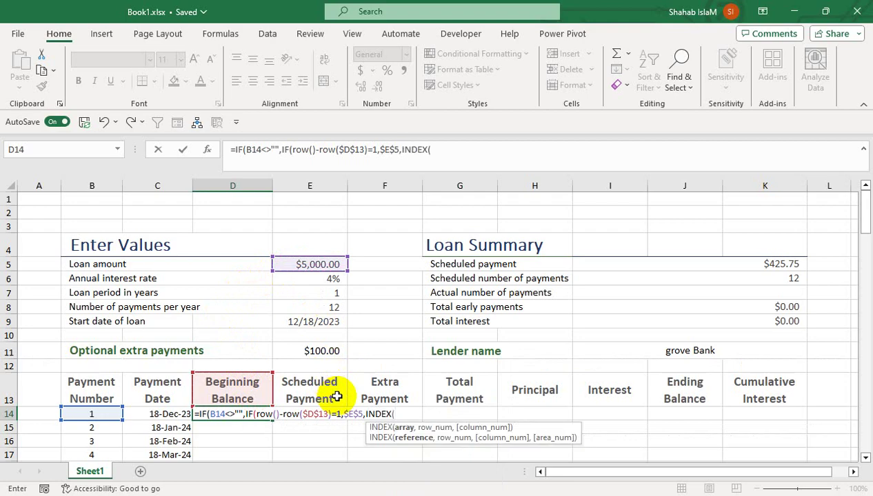
pyautogui.click(693, 416)
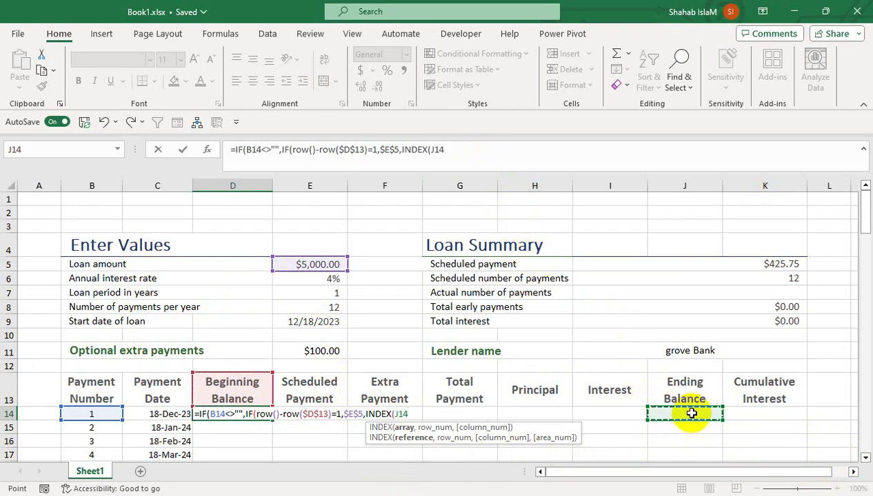
pyautogui.moveTo(691, 414); pyautogui.dragTo(687, 440)
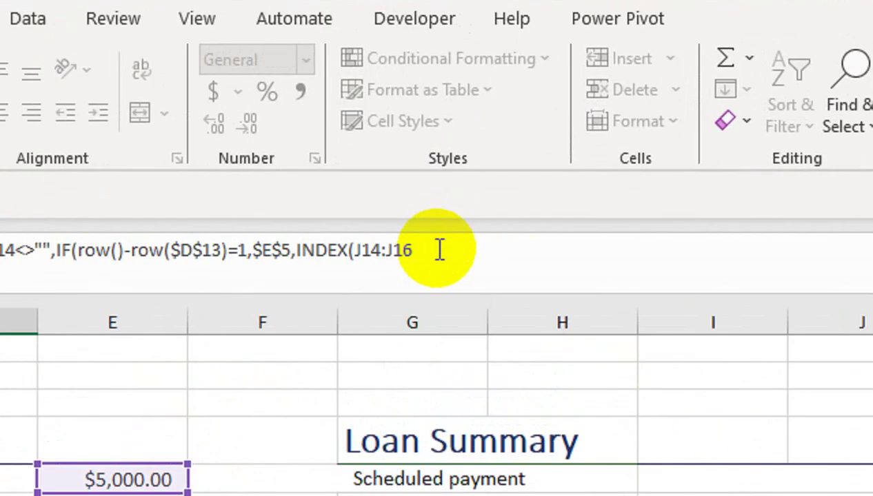
pyautogui.click(439, 250)
pyautogui.press('BackSpace')
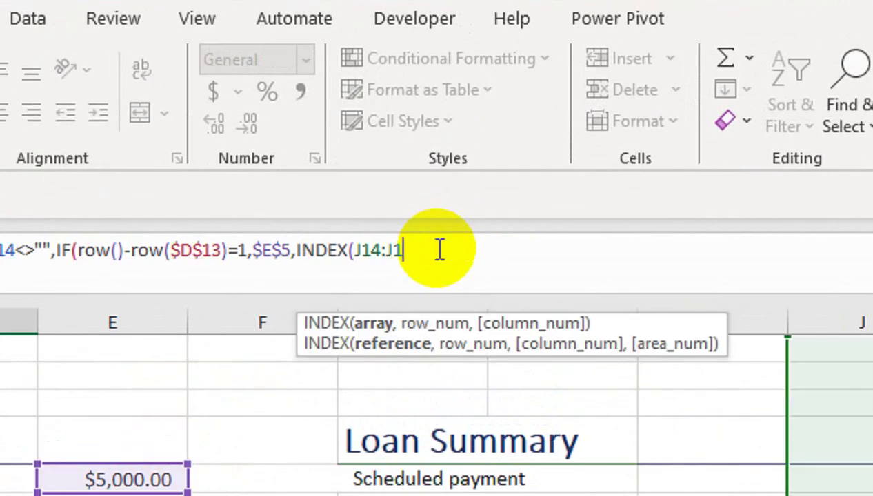
pyautogui.write('15')
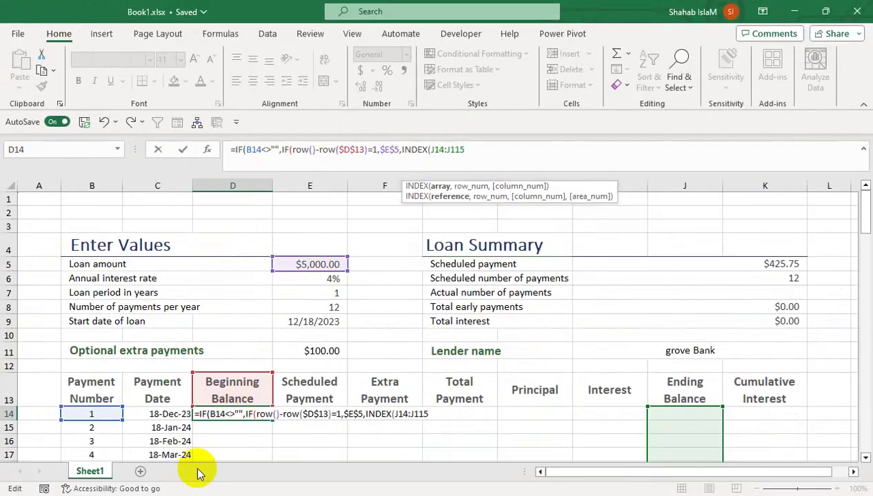
# Make the INDEX array reference absolute as $J$14:$J$115.
pyautogui.moveTo(465, 149); pyautogui.dragTo(431, 150)
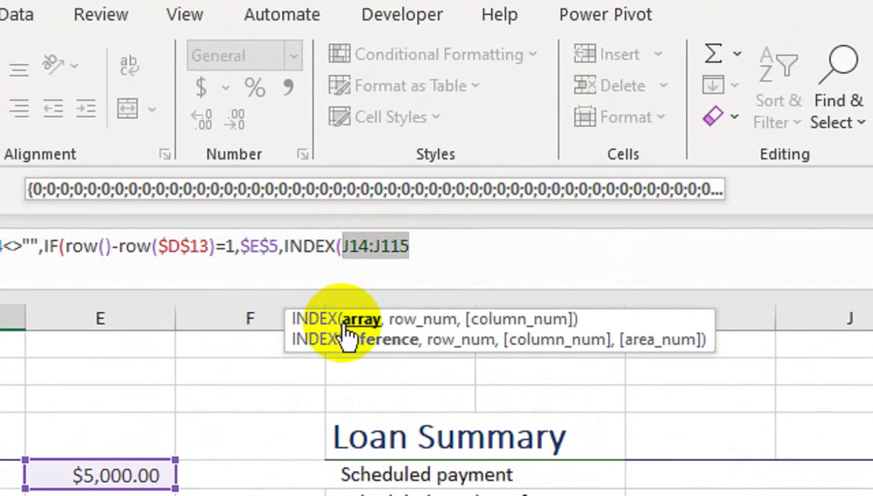
pyautogui.press('F4')
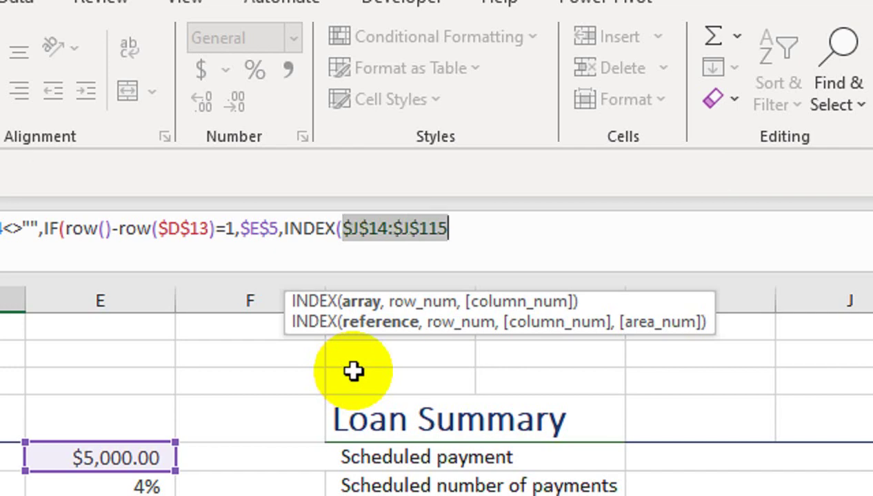
pyautogui.click(473, 225)
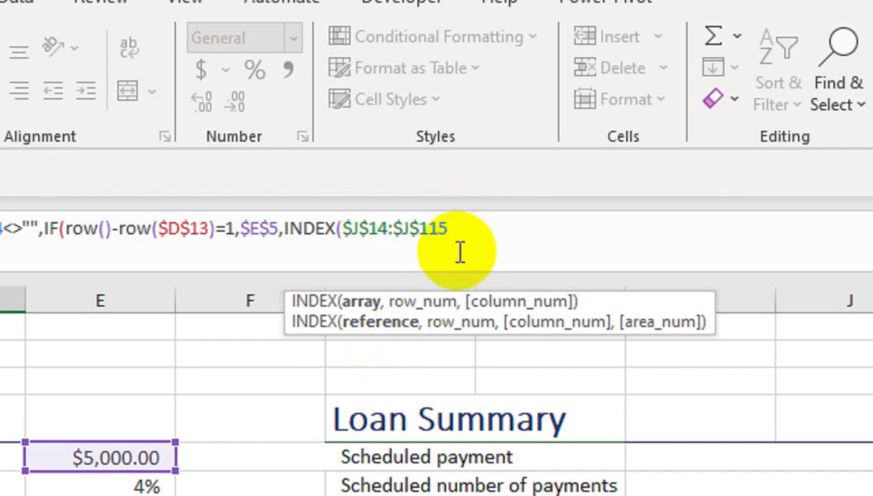
# Set the INDEX row number to ROW()-ROW($D$13)-1, referencing the Beginning Balance header absolutely.
pyautogui.write(',r')
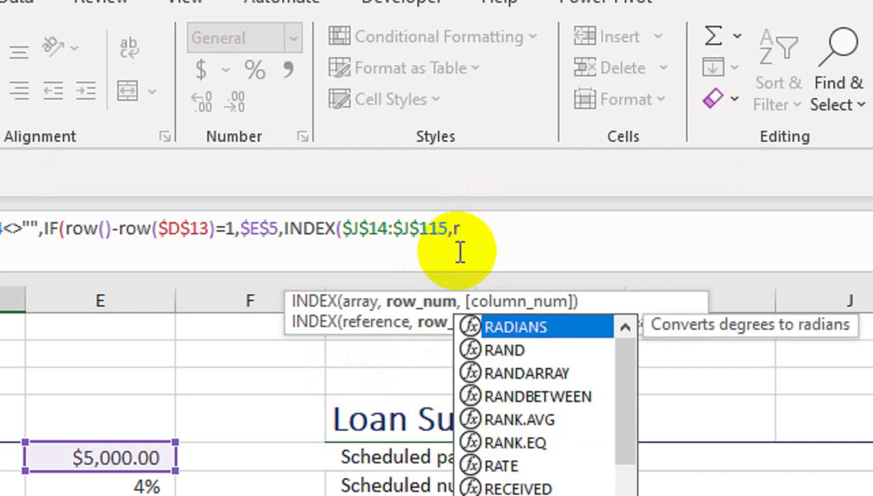
pyautogui.write('ow()')
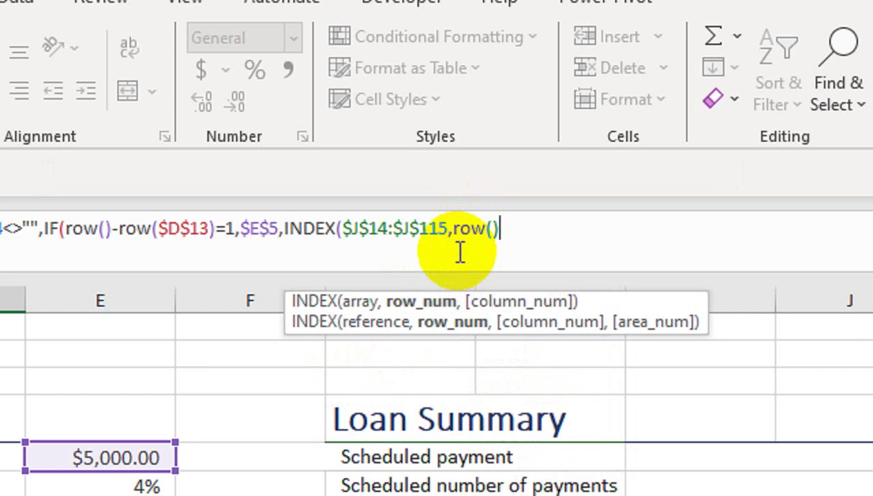
pyautogui.write('-ro')
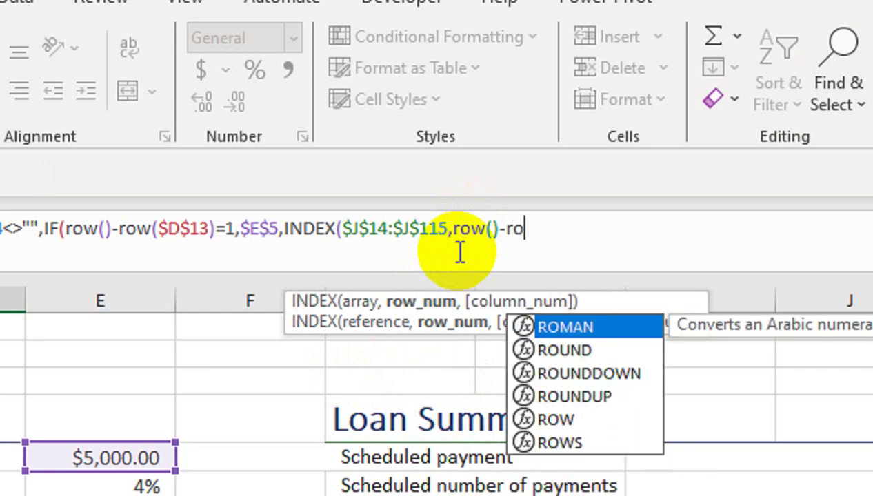
pyautogui.write('w')
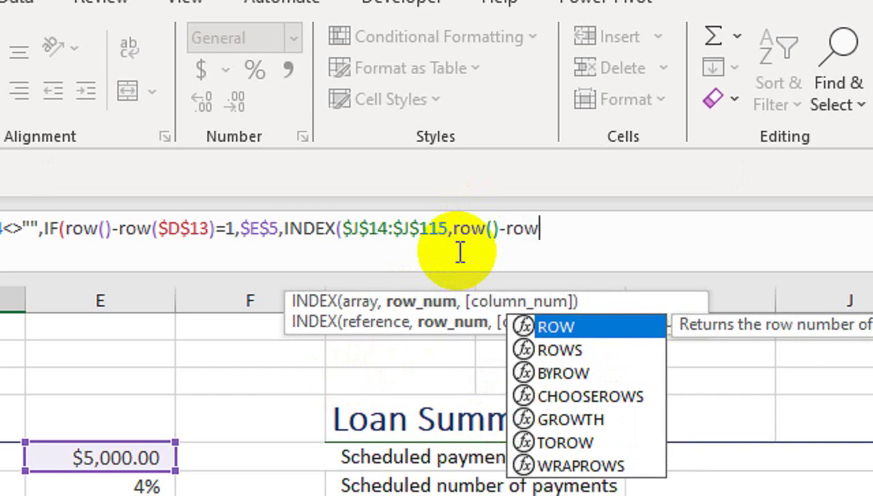
pyautogui.write('(')
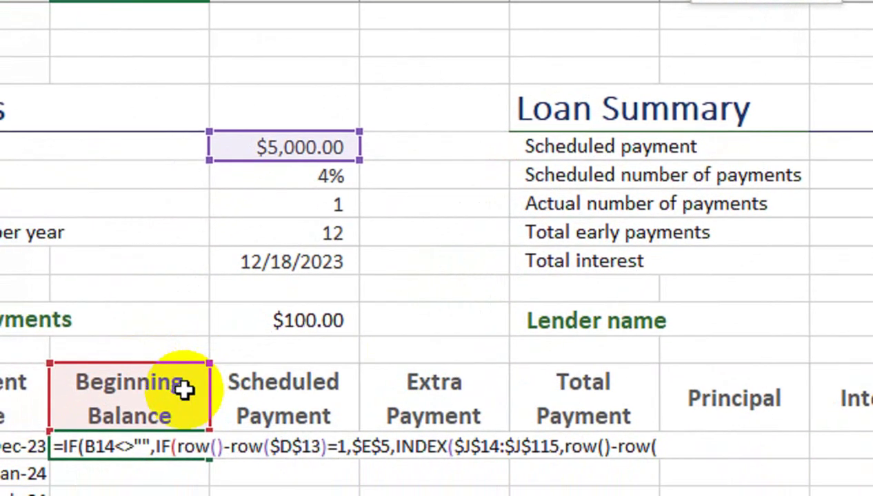
pyautogui.click(185, 390)
pyautogui.press('F4')
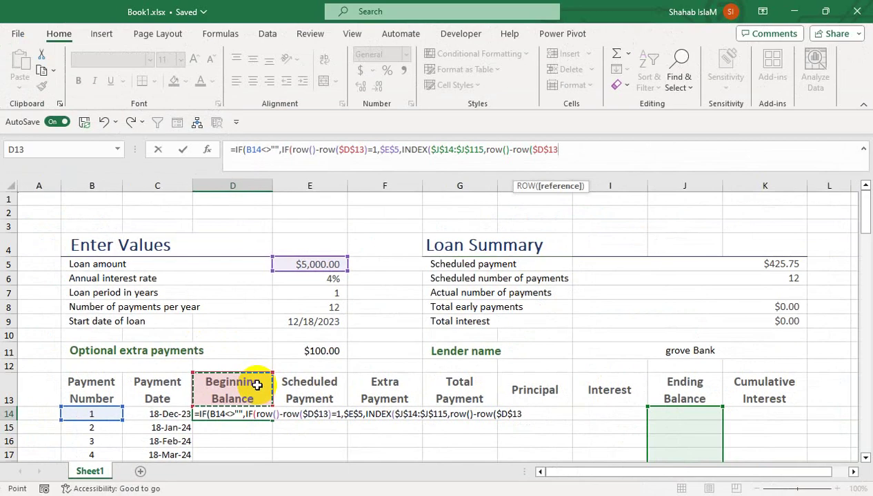
pyautogui.write(')-1')
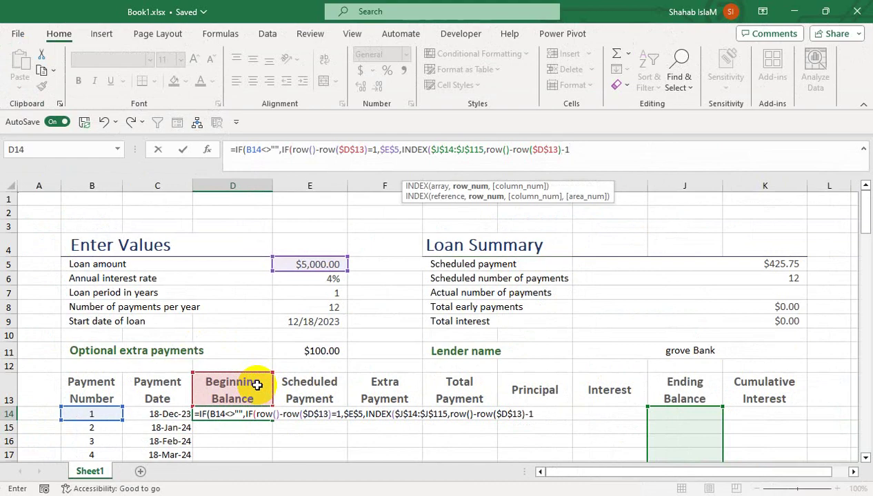
# Close the INDEX and nested IF, set the outer IF's value if false to "", and enter the D14 formula.
pyautogui.write('))')
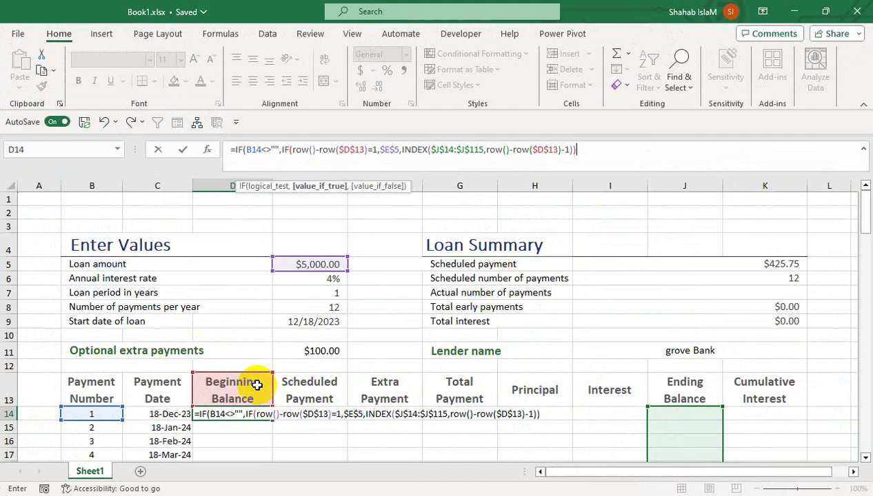
pyautogui.write(',')
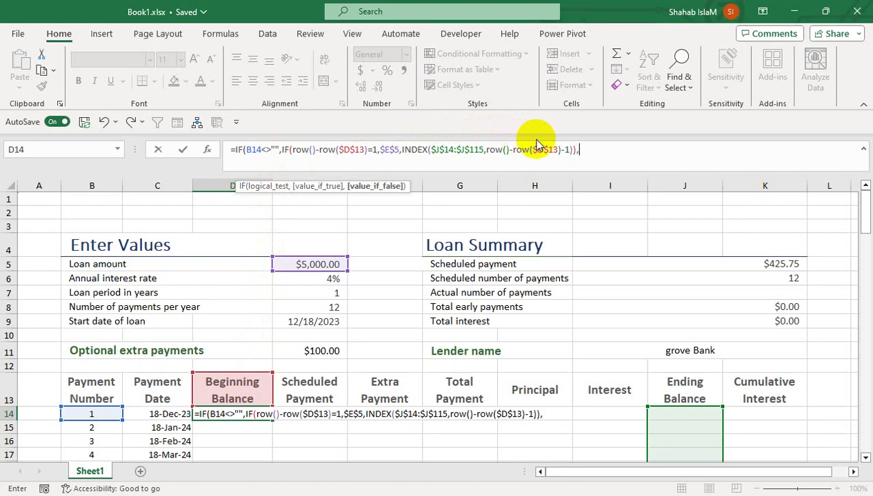
pyautogui.write('"")')
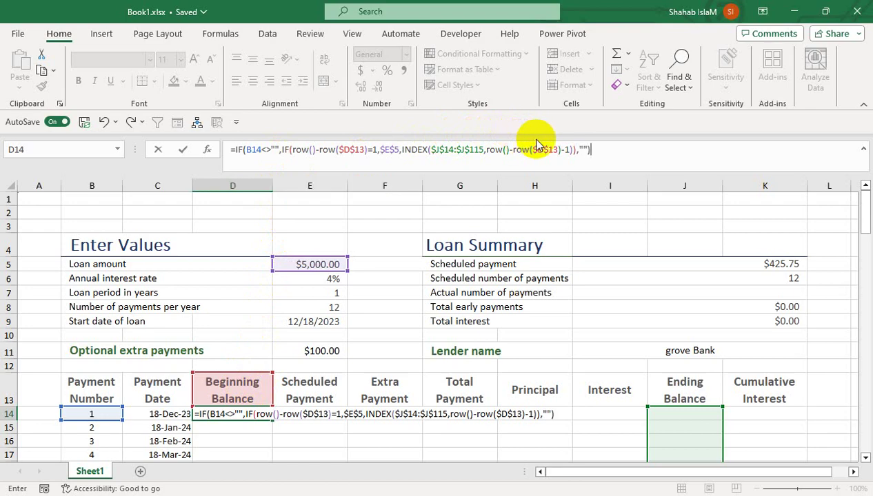
pyautogui.press('Return')
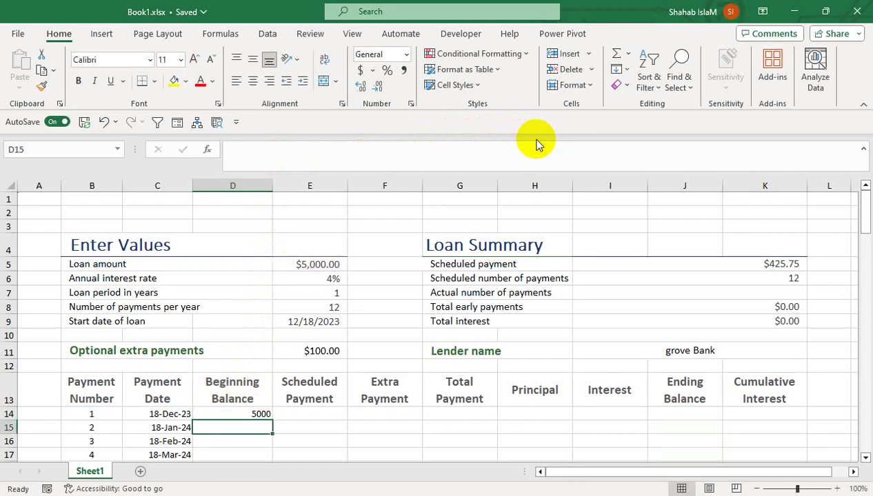
# Fill the Beginning Balance formula from D14 down to D115.
pyautogui.click(262, 412)
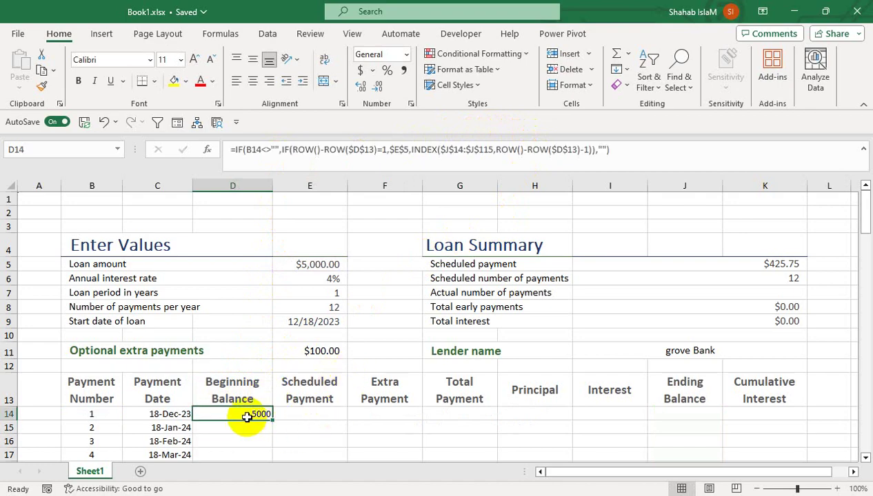
pyautogui.moveTo(271, 420); pyautogui.dragTo(254, 450)
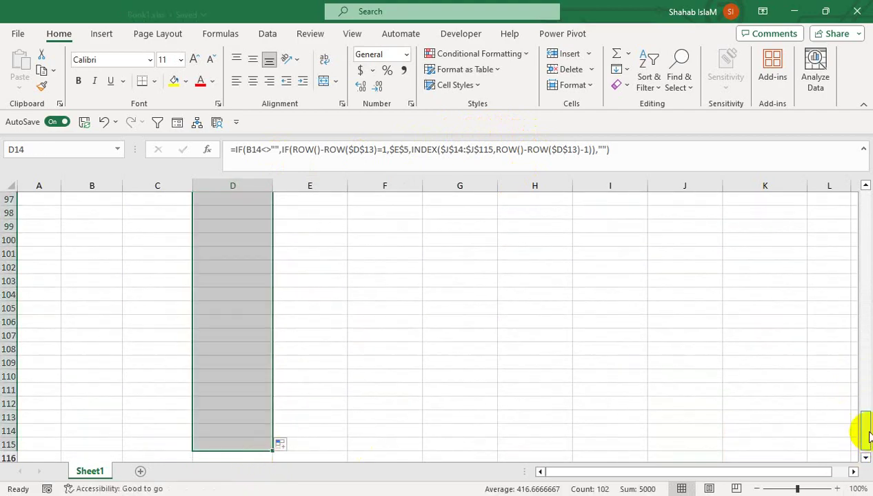
pyautogui.moveTo(867, 434); pyautogui.dragTo(867, 358)
pyautogui.moveTo(862, 295); pyautogui.dragTo(855, 226)
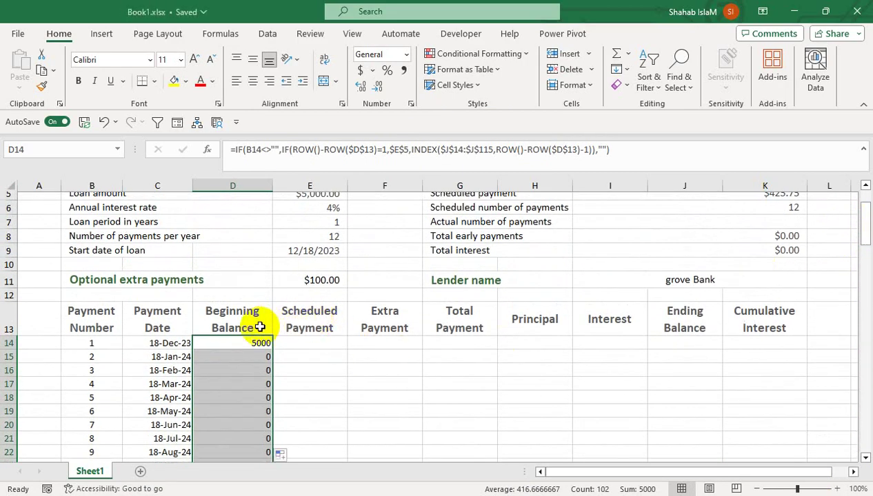
# Enter the Scheduled Payment formula =IF(B14<>"",$I$5,"") in E14, using the loan summary's scheduled payment.
pyautogui.click(322, 344)
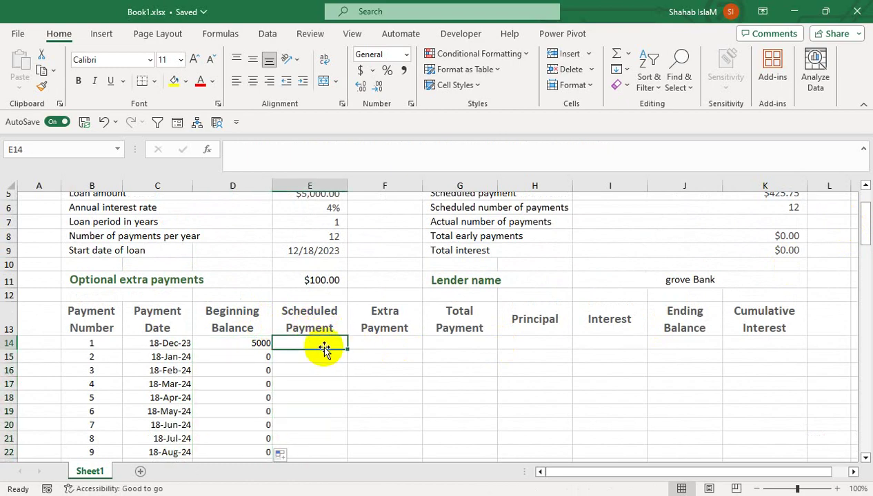
pyautogui.scroll(1, 340, 317)
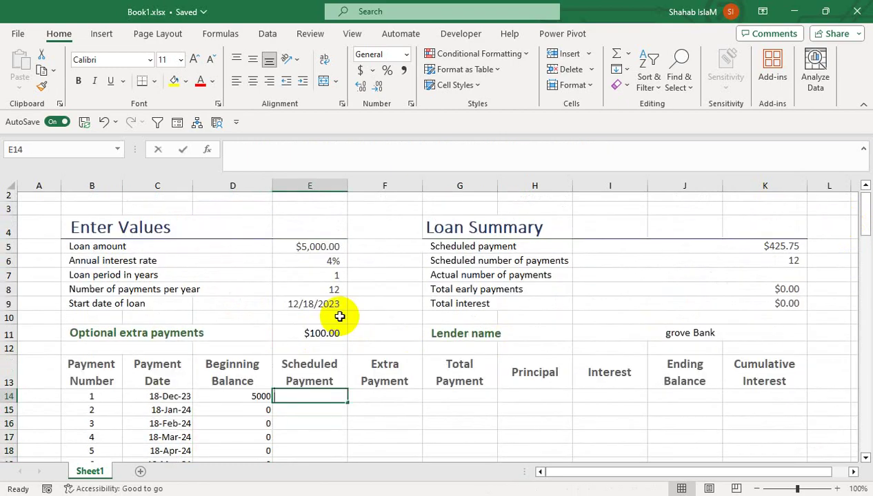
pyautogui.write('=IF(')
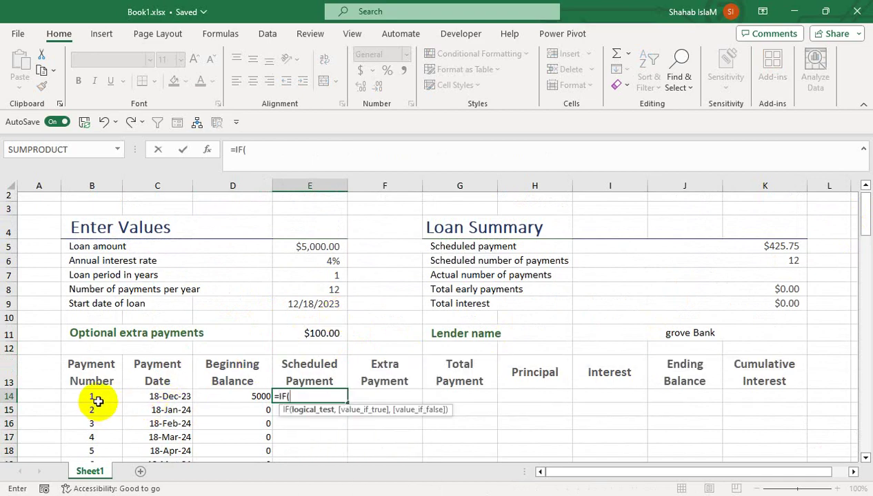
pyautogui.click(97, 400)
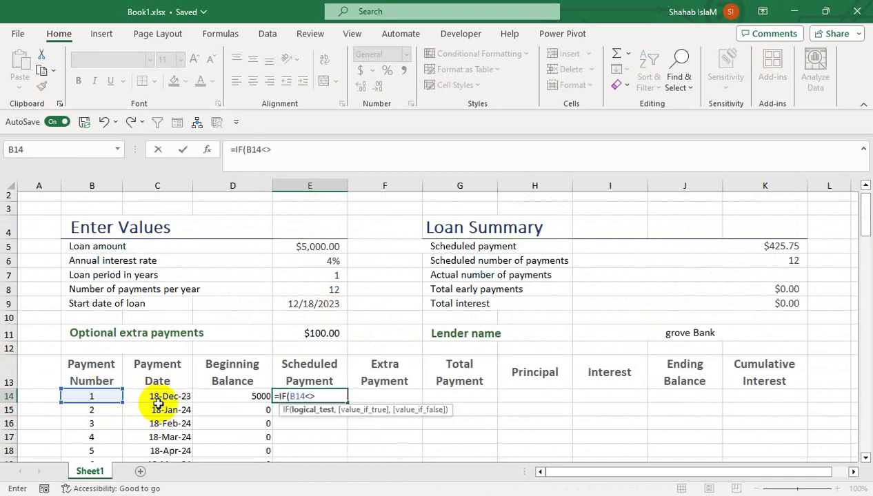
pyautogui.write('<>"",')
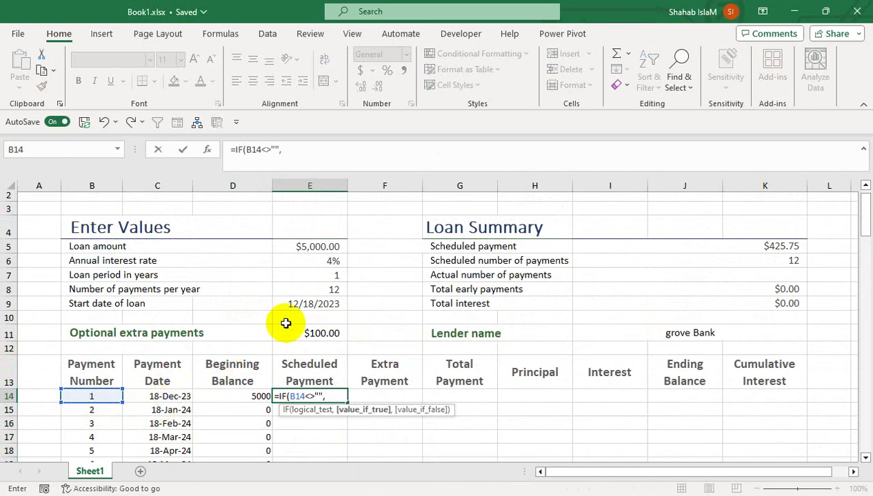
pyautogui.click(651, 242)
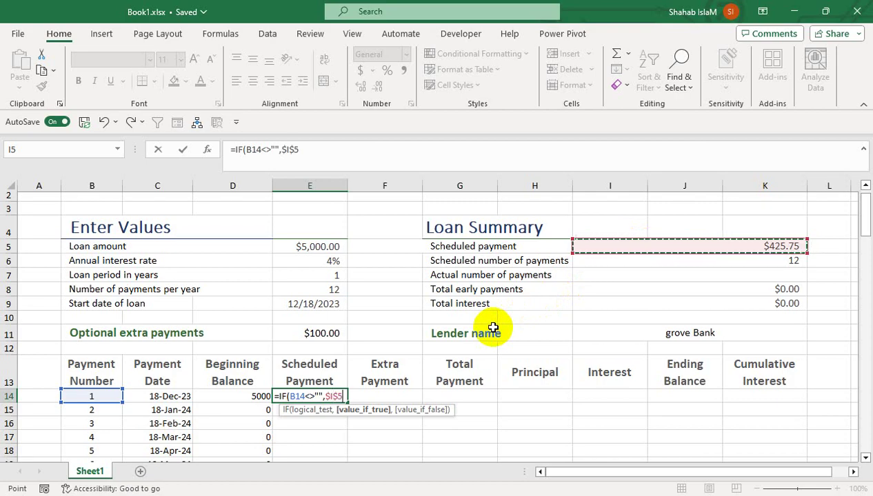
pyautogui.write(',')
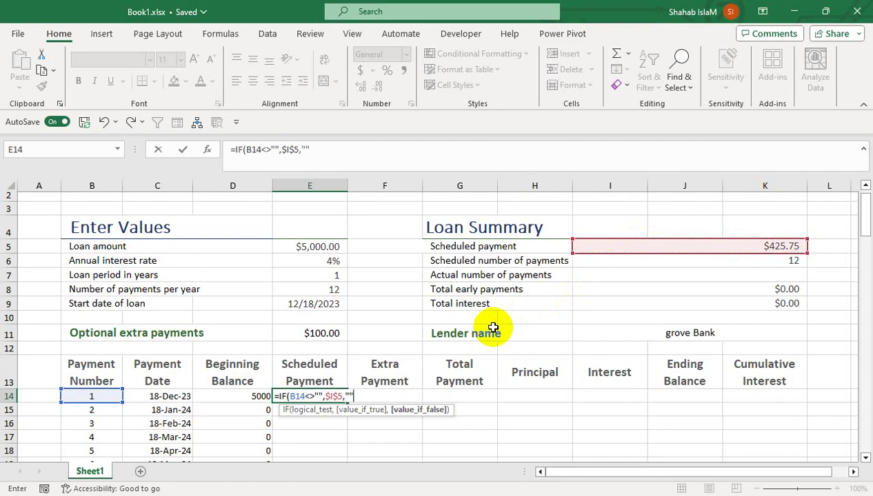
pyautogui.write('"")')
pyautogui.press('Return')
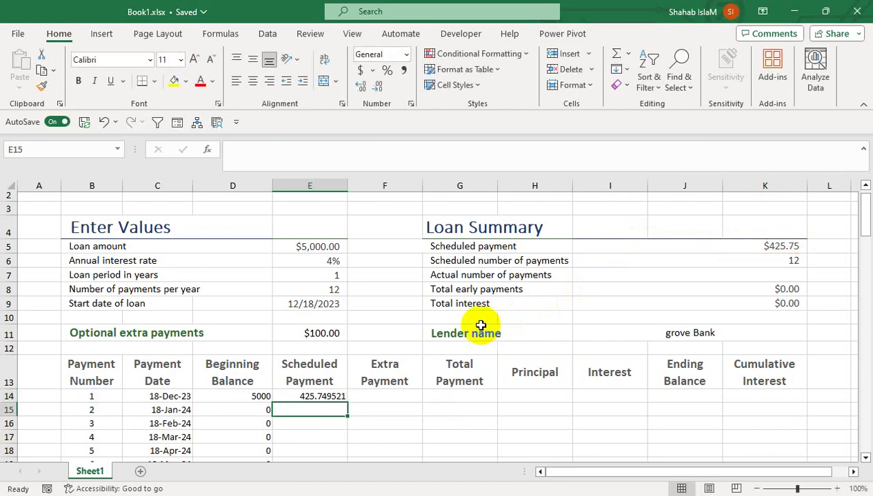
# Fill the Scheduled Payment formula from E14 down to E115 and return to the top of the sheet.
pyautogui.click(315, 396)
pyautogui.moveTo(347, 403); pyautogui.dragTo(342, 445)
pyautogui.hotkey('ctrl', 'Up')
pyautogui.hotkey('ctrl', 'Up')
pyautogui.hotkey('ctrl', 'Up')
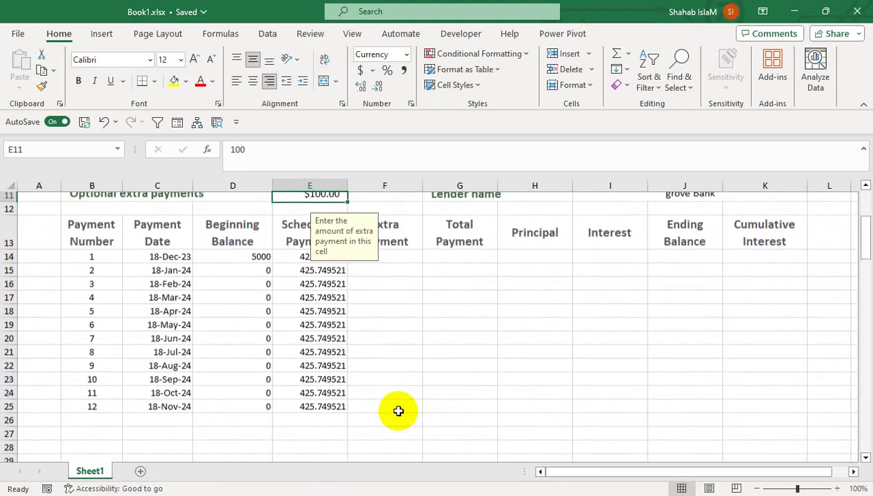
pyautogui.hotkey('ctrl', 'Up')
pyautogui.hotkey('ctrl', 'Up')
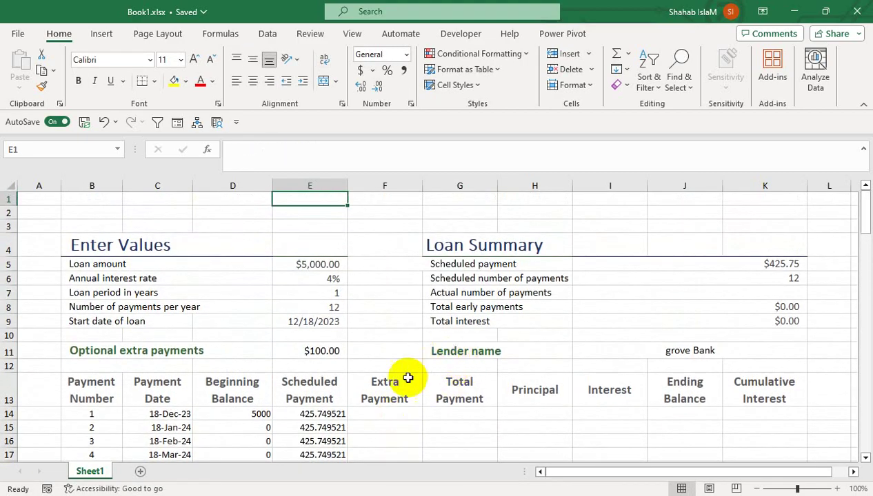
# Format the Scheduled Payment values in E14:E115 with two decimal places and center them.
pyautogui.click(312, 416)
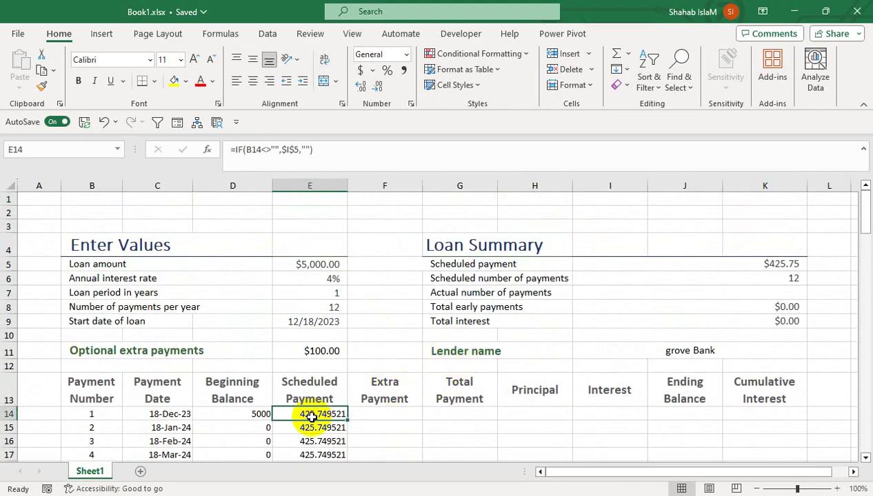
pyautogui.hotkey('ctrl', 'shift', 'Down')
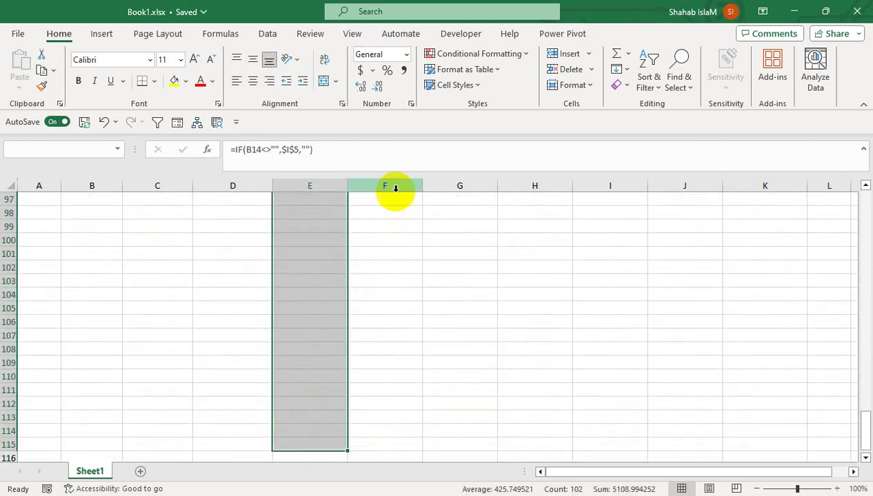
pyautogui.moveTo(865, 428); pyautogui.dragTo(836, 198)
pyautogui.click(377, 88)
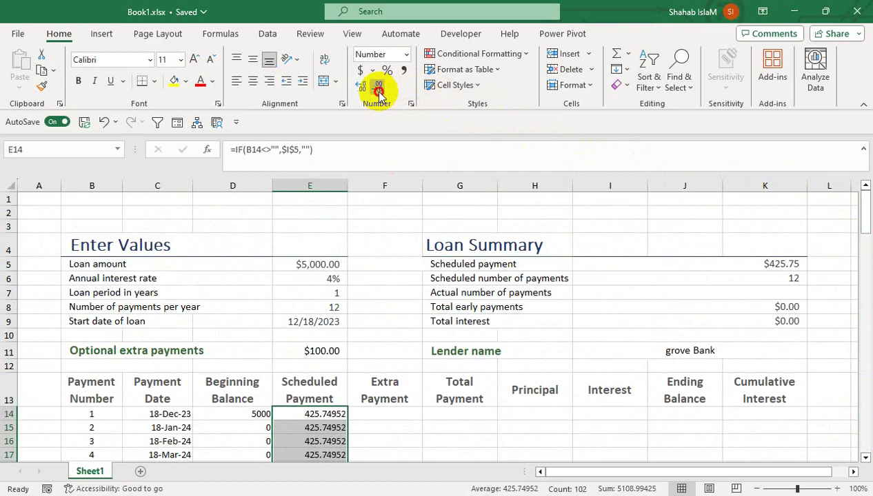
pyautogui.click(377, 87)
pyautogui.click(377, 87)
pyautogui.click(377, 90)
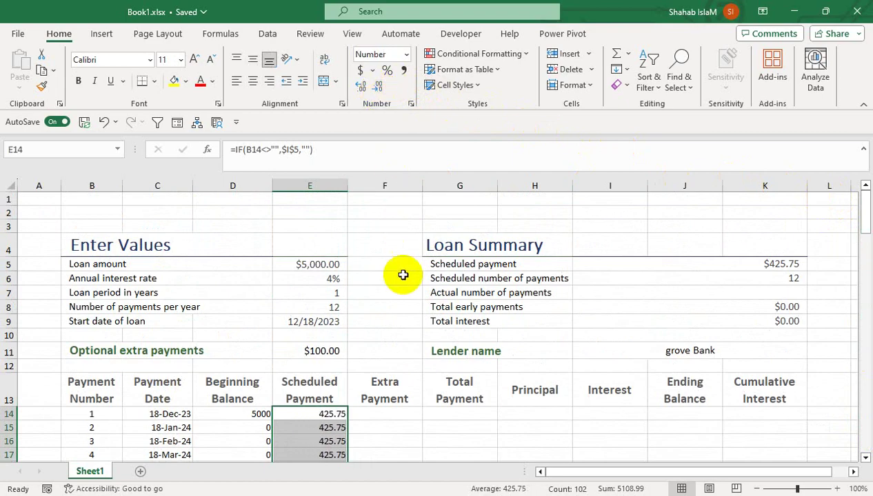
pyautogui.click(252, 82)
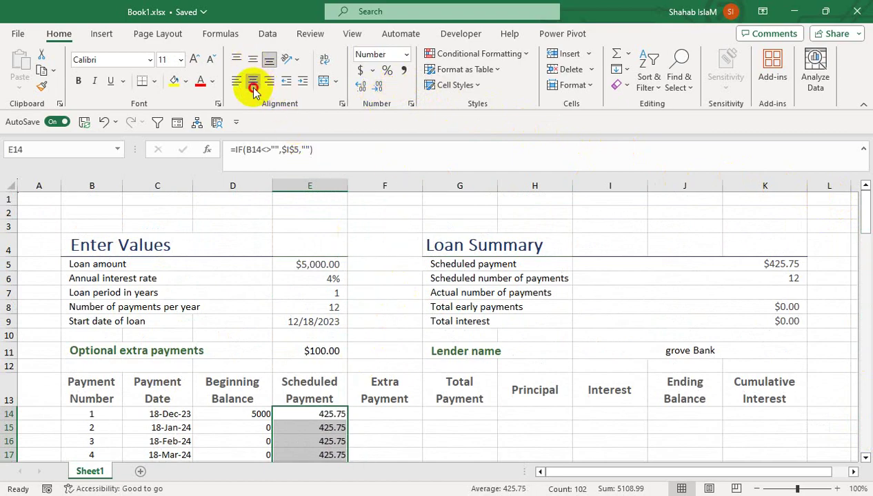
# Start the Extra Payment formula in F14 with =IF(B14<>"", and open a nested IF as its value if true.
pyautogui.click(364, 413)
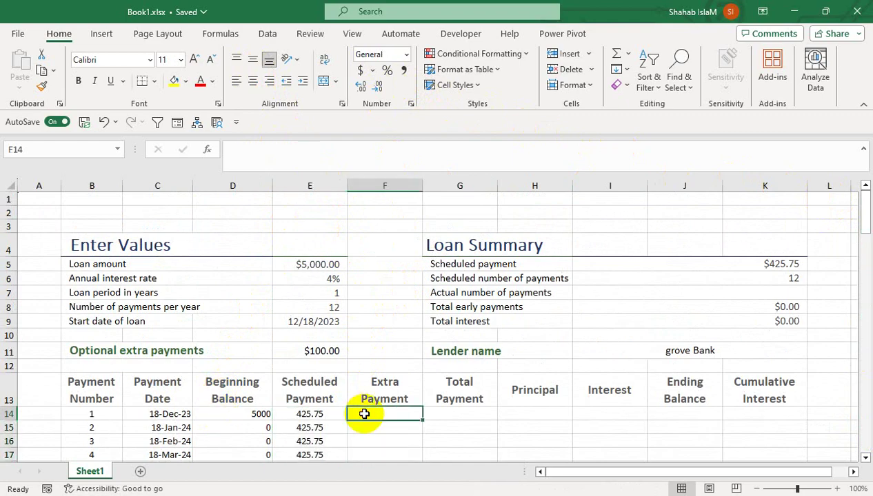
pyautogui.write('=i')
pyautogui.press('Tab')
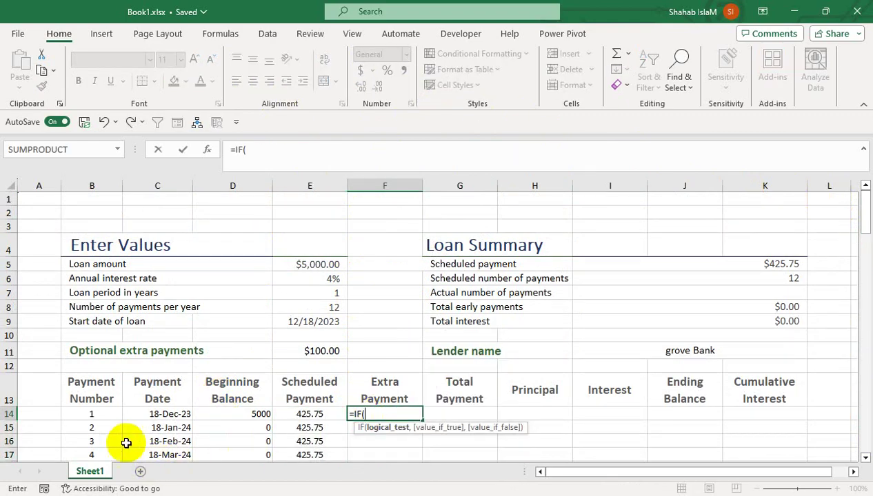
pyautogui.click(89, 412)
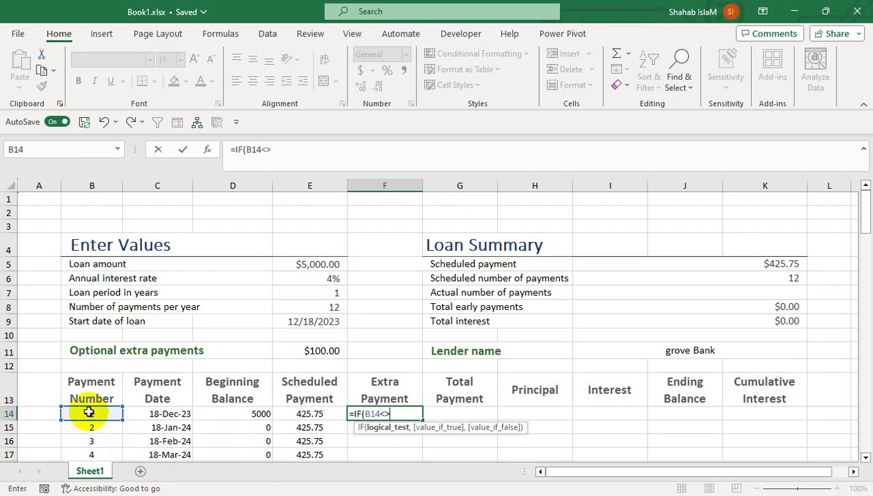
pyautogui.write('<>"",i')
pyautogui.press('Tab')
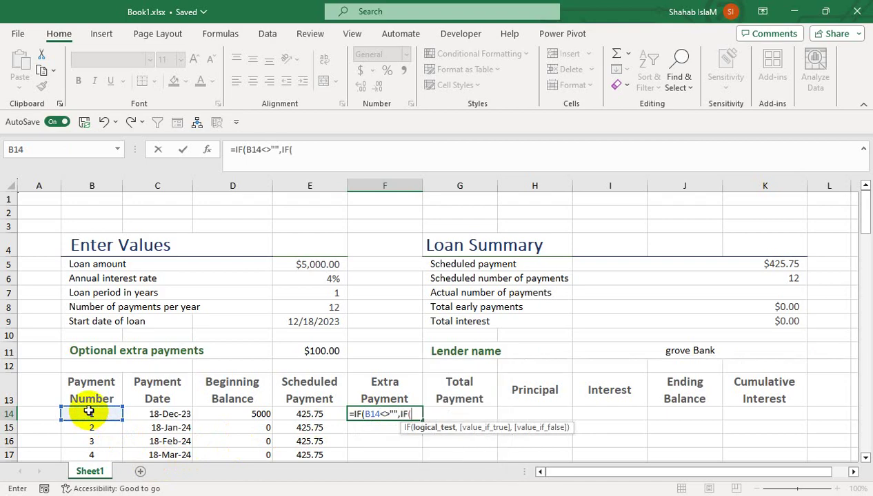
# Set the nested IF's test to E14+$E$11<D14, comparing scheduled plus extra payment with the beginning balance.
pyautogui.click(304, 415)
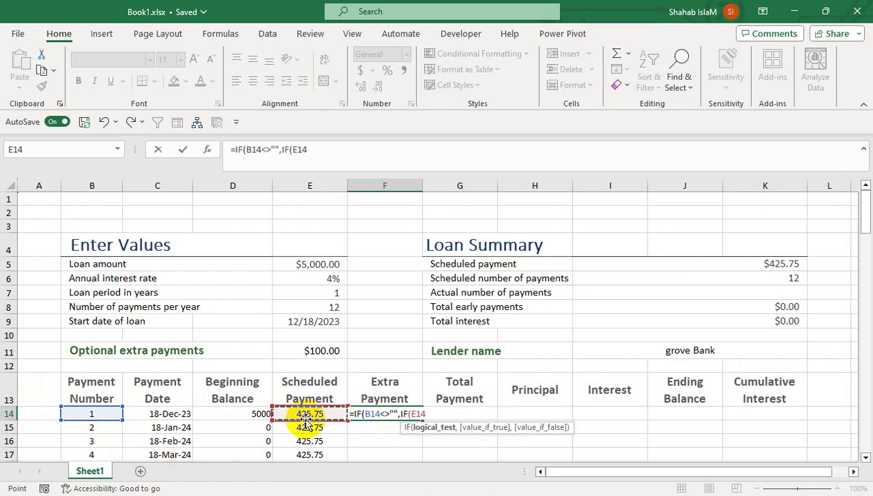
pyautogui.write('+')
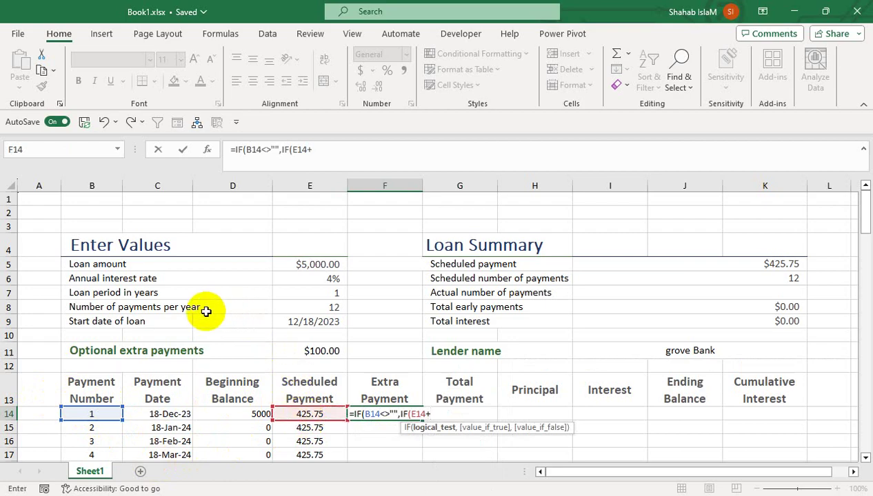
pyautogui.click(286, 348)
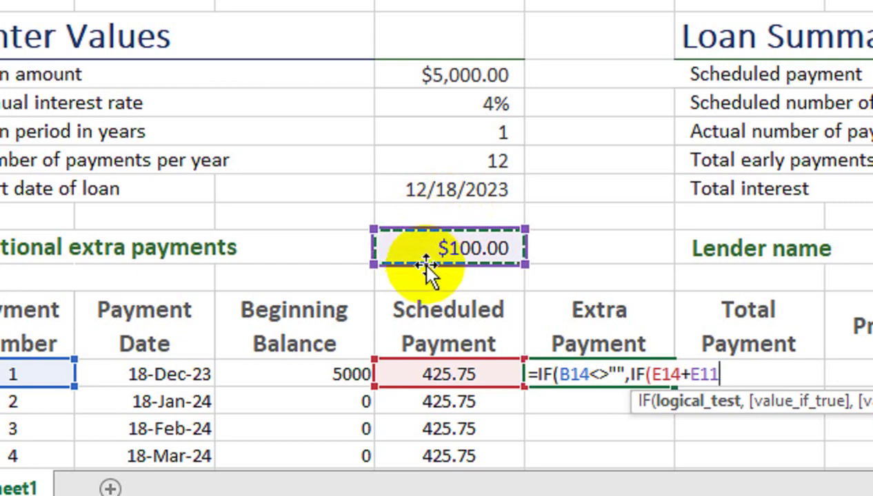
pyautogui.press('F4')
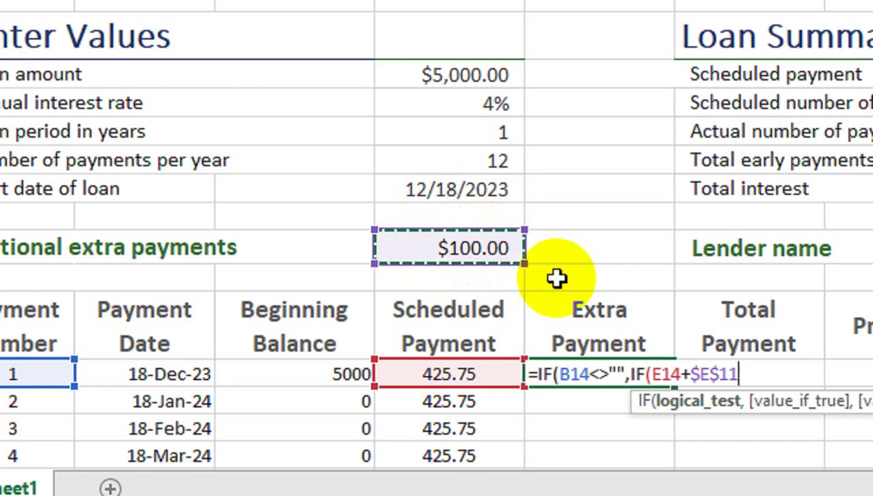
pyautogui.write('<')
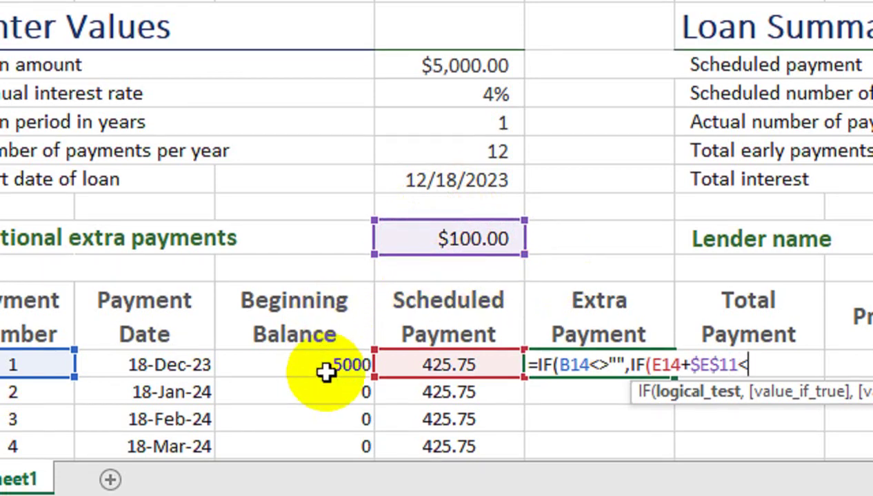
pyautogui.click(324, 376)
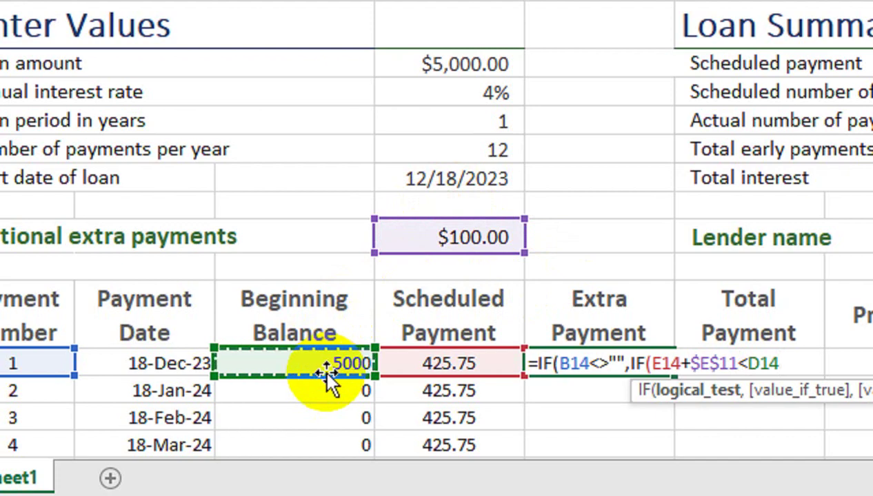
pyautogui.write(',')
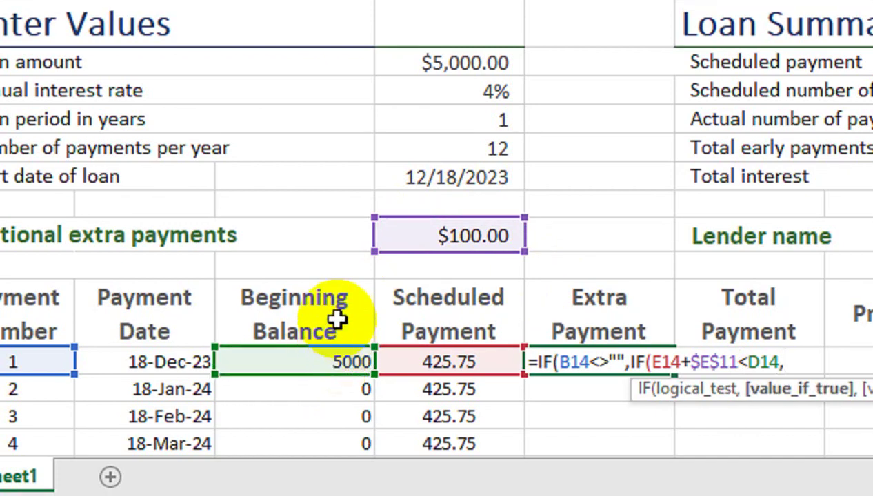
# Set the nested IF's value if true to E11 and add a third IF testing D14-E14>0.
pyautogui.click(460, 238)
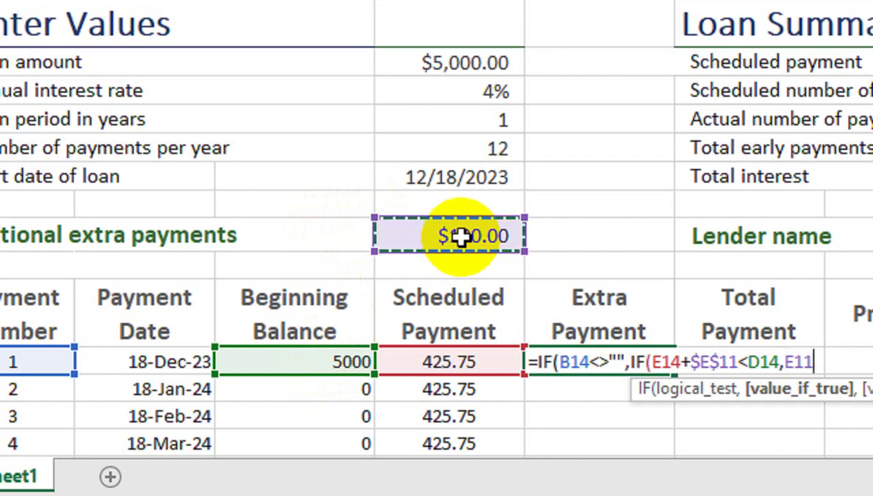
pyautogui.write(',')
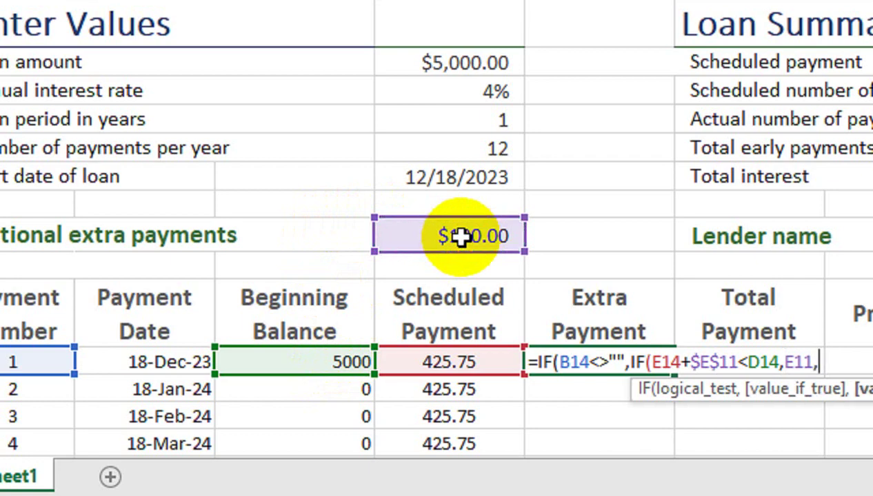
pyautogui.write('IF(')
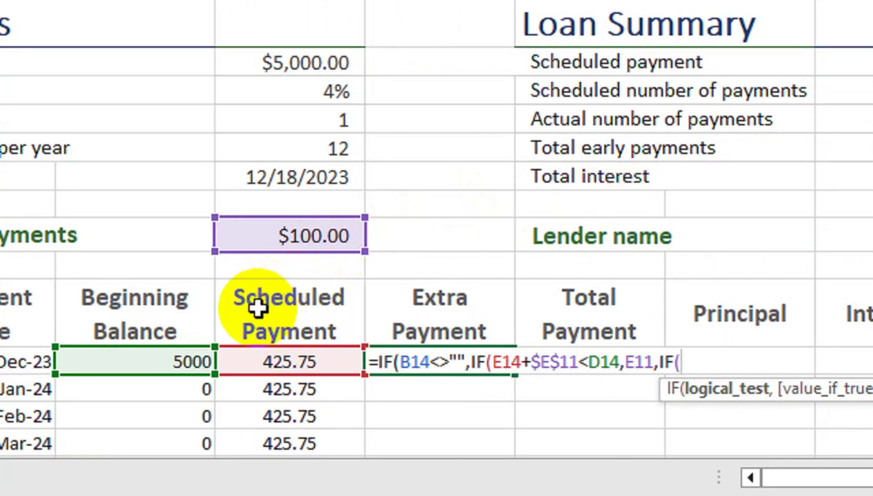
pyautogui.click(212, 365)
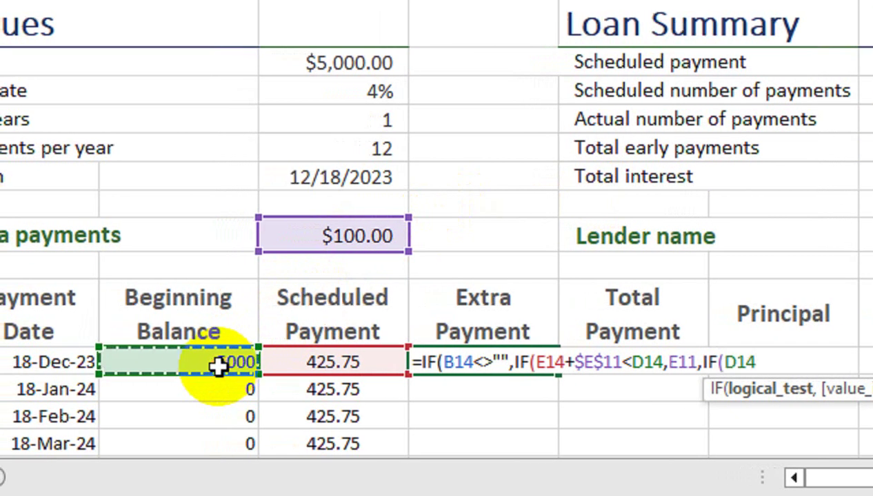
pyautogui.write('-')
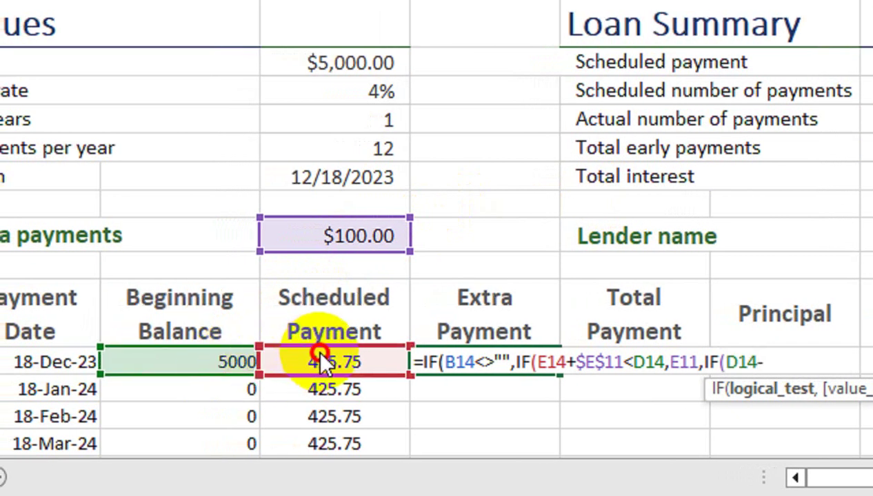
pyautogui.click(319, 361)
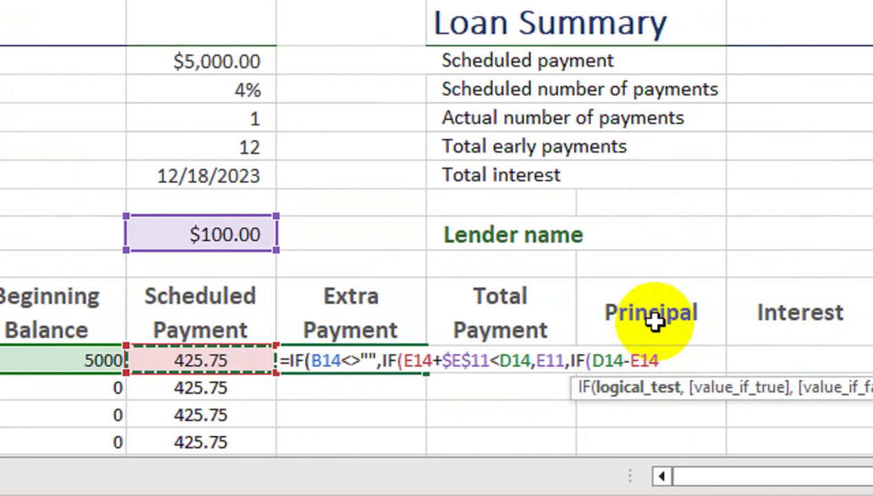
pyautogui.write('>')
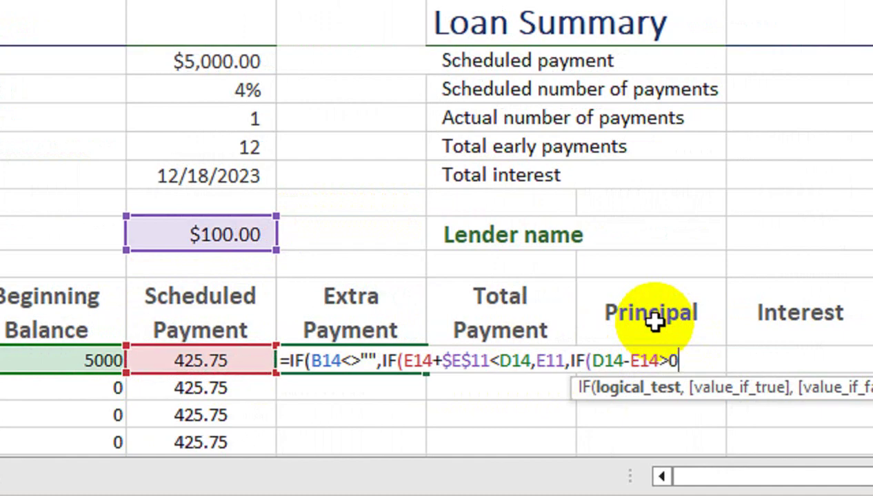
pyautogui.write('0,')
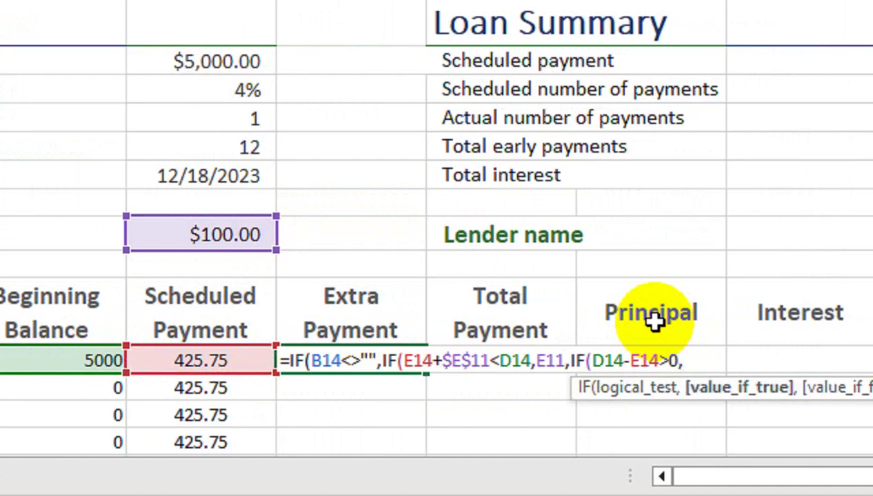
# Set the innermost IF to return D14-E14 if true and 0 if false, and close it.
pyautogui.click(73, 359)
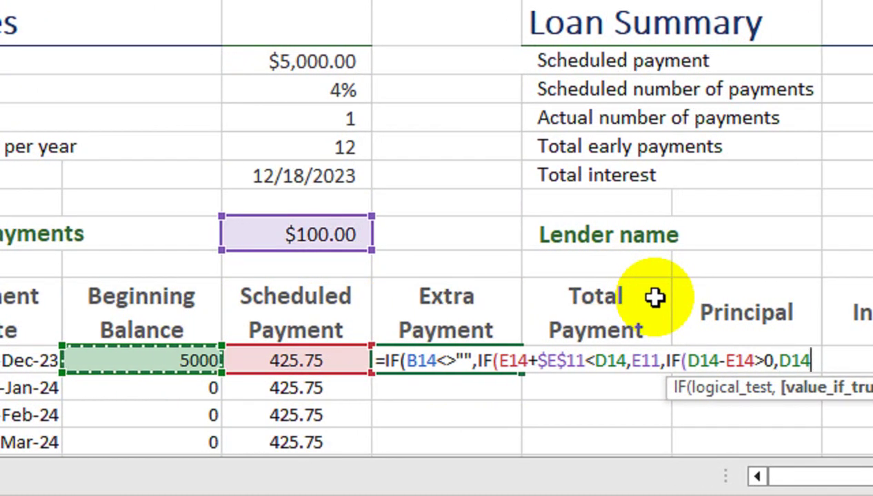
pyautogui.write('-')
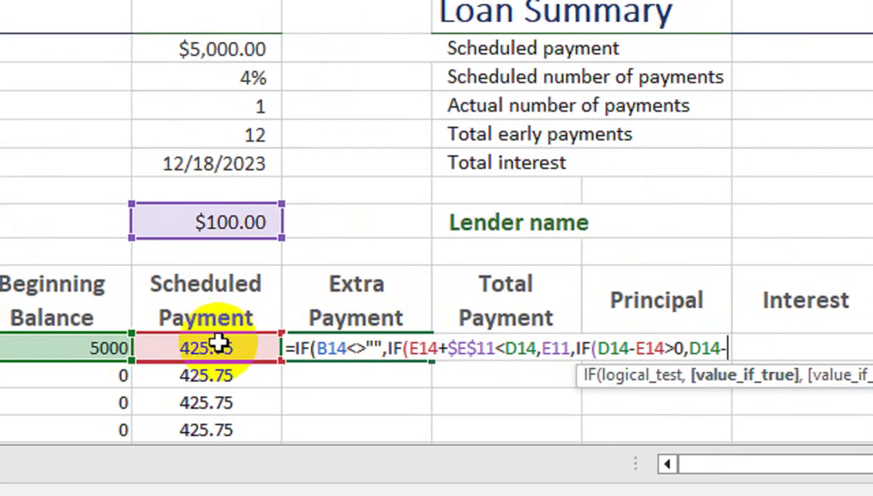
pyautogui.click(310, 361)
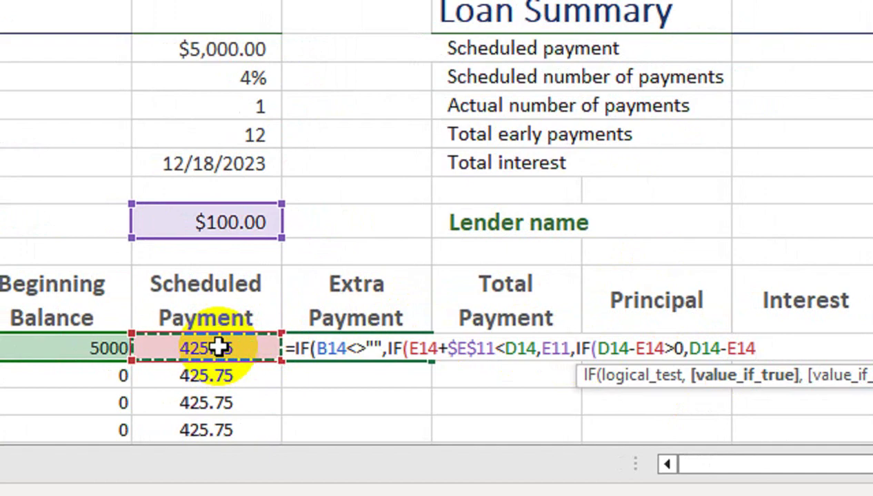
pyautogui.write(',')
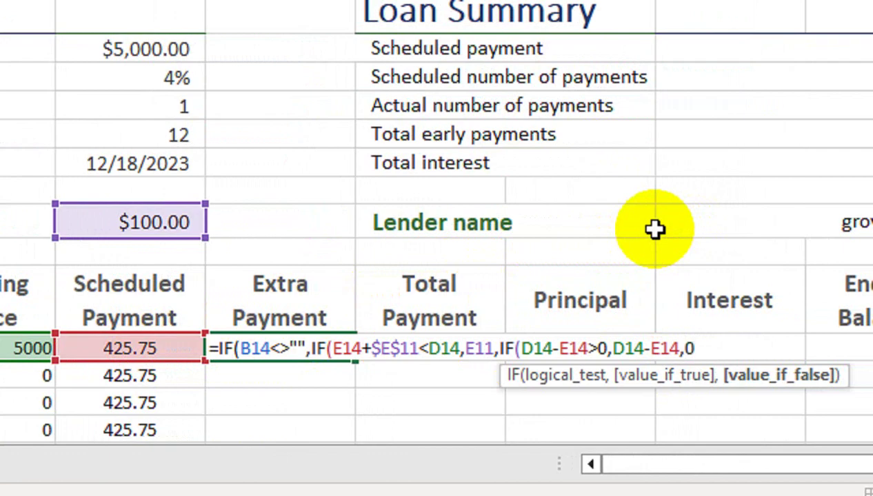
pyautogui.write('0)')
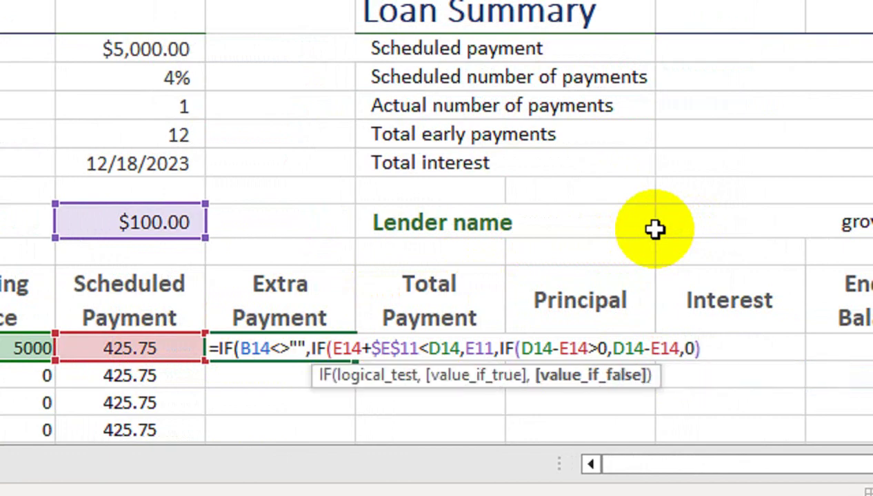
# Close the nested IF, set the outer IF's value if false to "", and enter the F14 formula.
pyautogui.write(')')
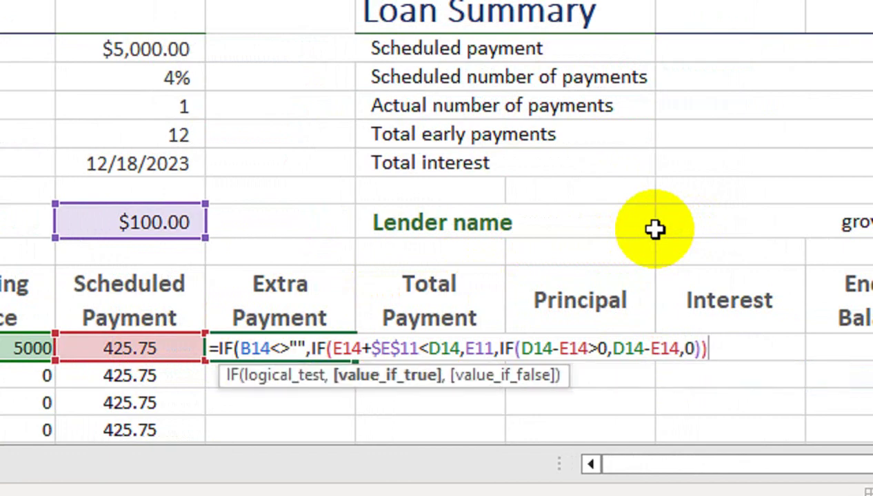
pyautogui.write(',""')
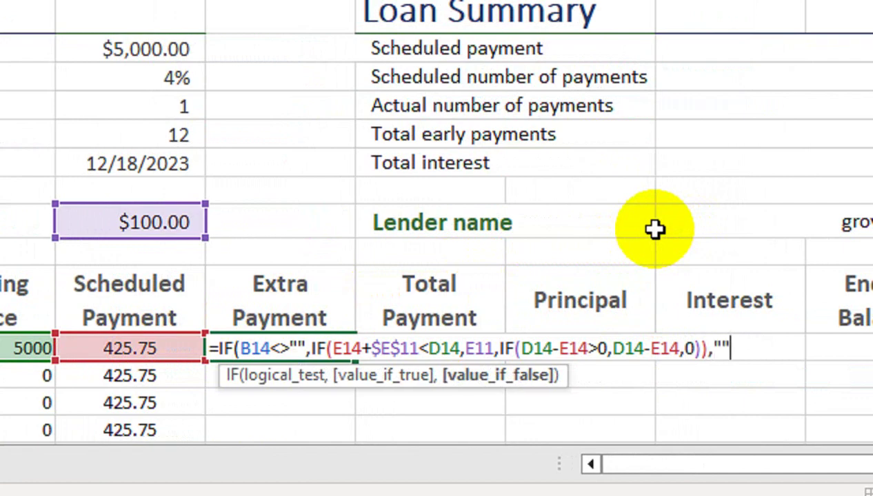
pyautogui.write(')')
pyautogui.press('Return')
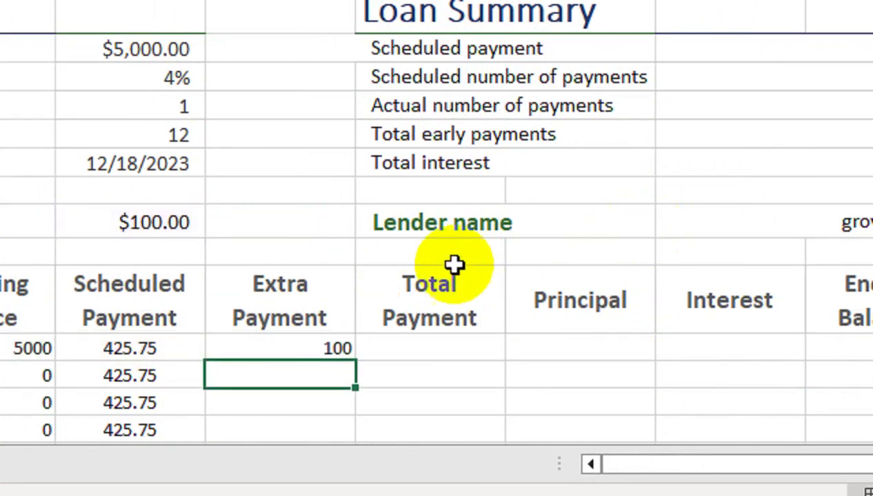
# Make the E11 reference in F14's nested IF value if true absolute ($E$11) and re-enter the formula.
pyautogui.doubleClick(295, 349)
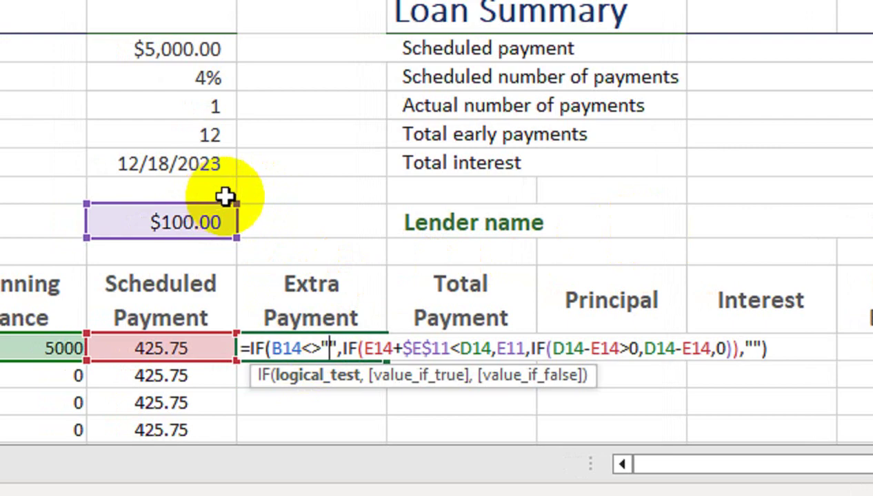
pyautogui.click(504, 347)
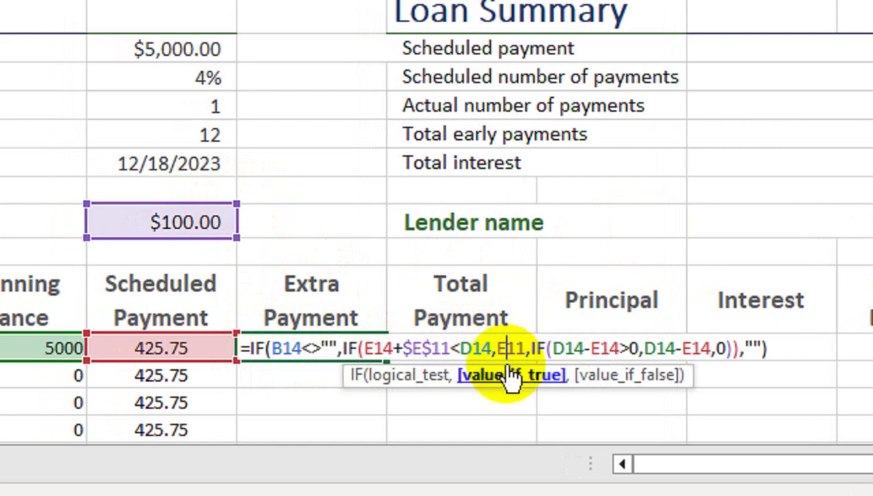
pyautogui.press('F4')
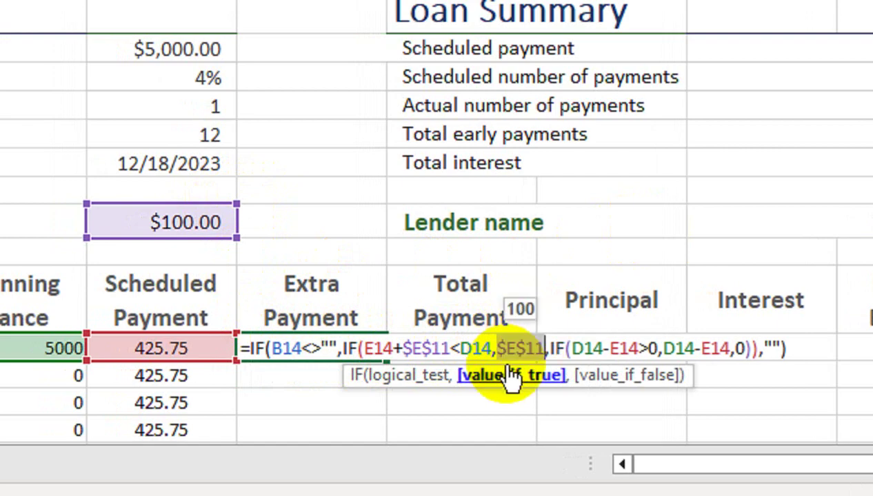
pyautogui.press('Return')
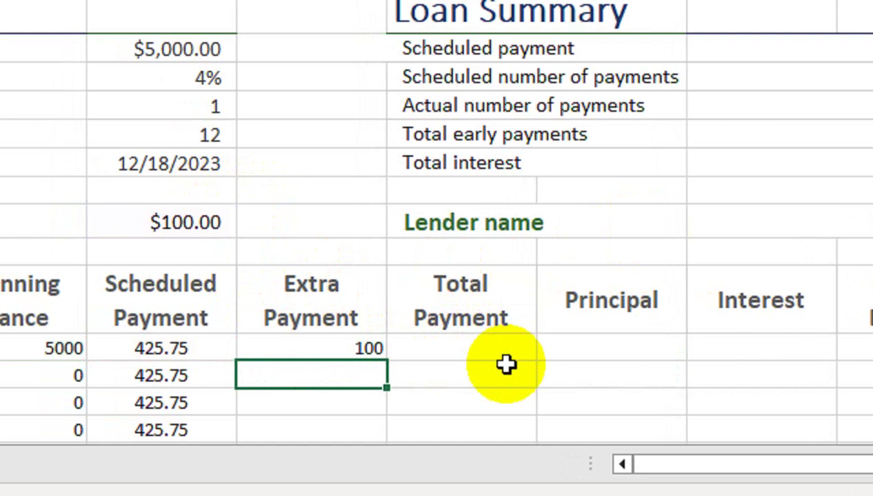
# Fill the Extra Payment formula from F14 down to F115.
pyautogui.click(370, 346)
pyautogui.moveTo(386, 361); pyautogui.dragTo(428, 433)
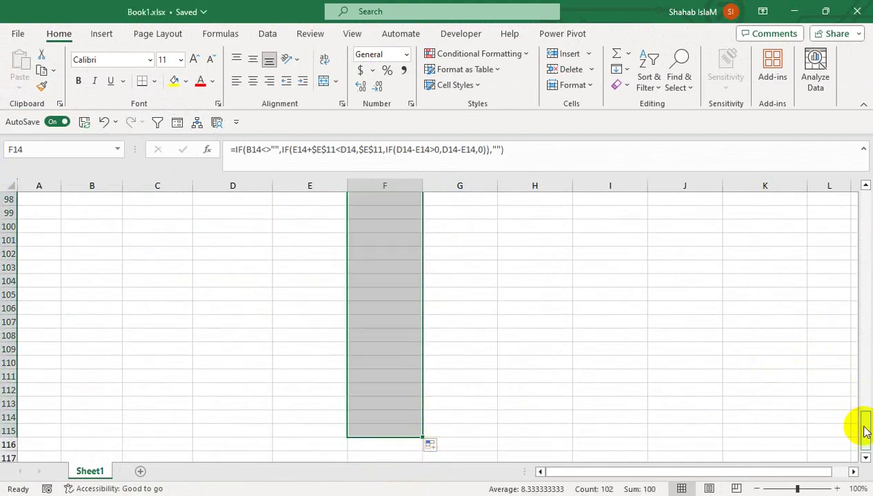
pyautogui.moveTo(865, 432); pyautogui.dragTo(869, 207)
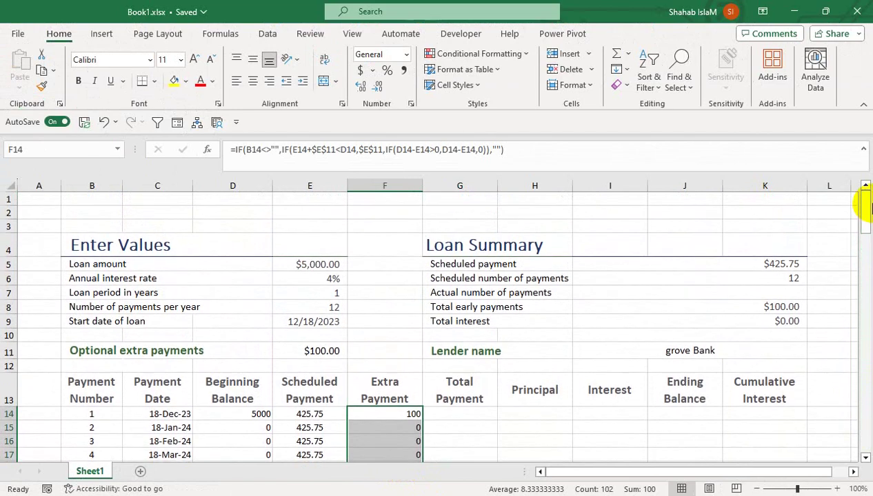
# Start an IF formula in Total Payment cell G14 with the test B14<>"".
pyautogui.click(455, 414)
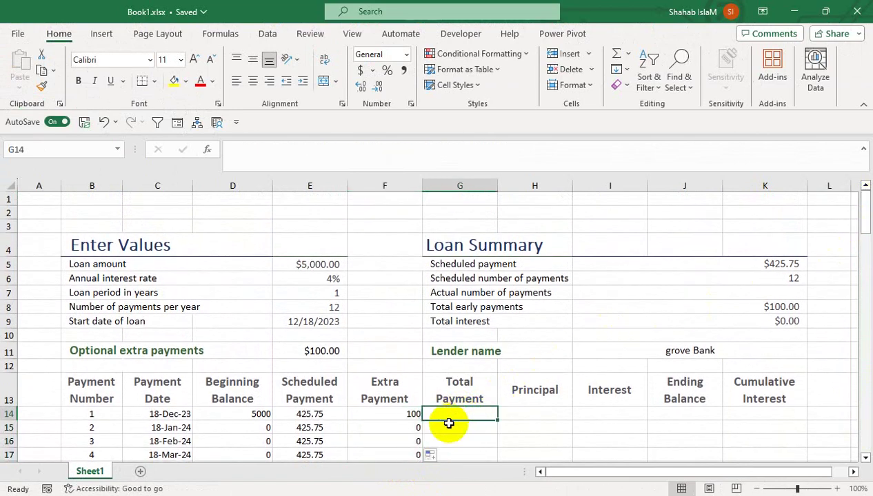
pyautogui.scroll(-1, 445, 413)
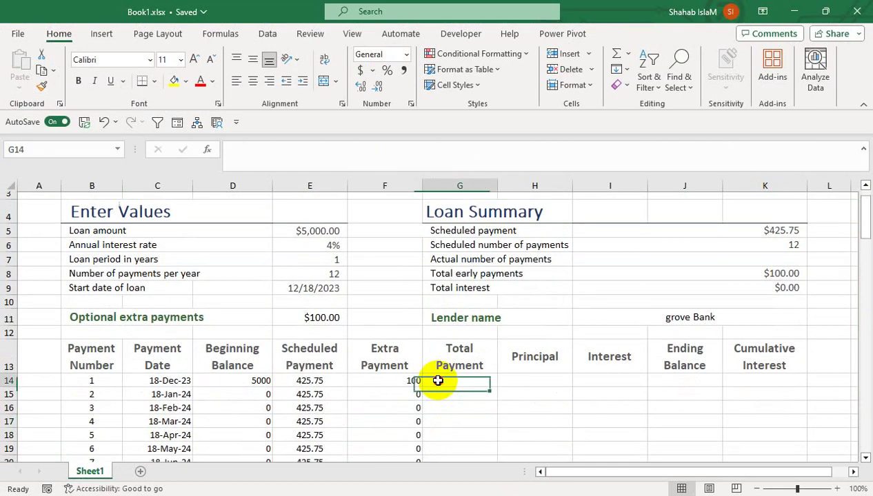
pyautogui.write('=IF(')
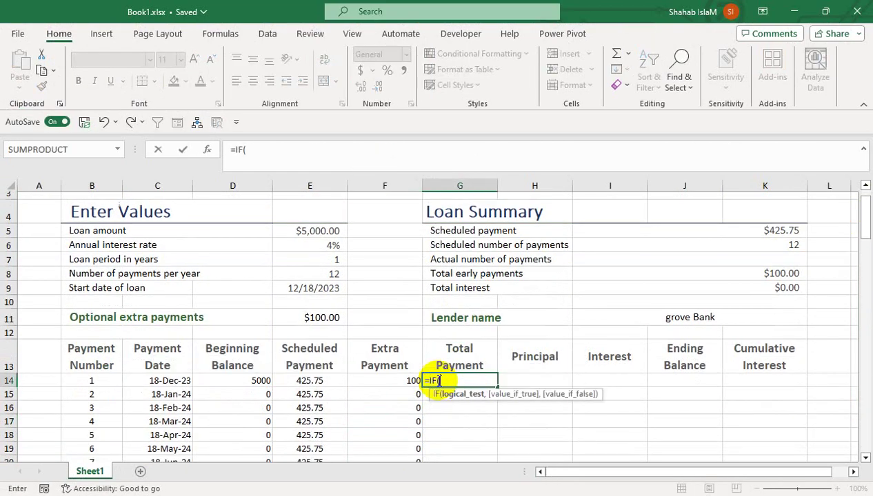
pyautogui.click(105, 380)
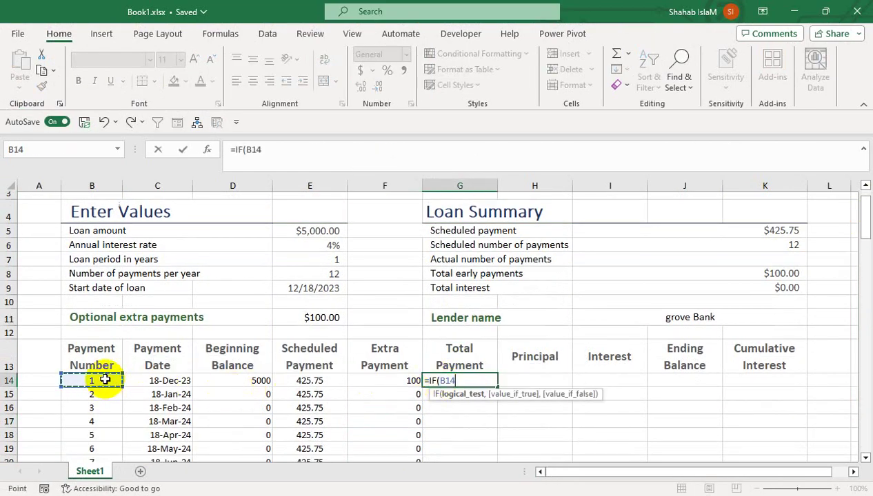
pyautogui.write('<>"",')
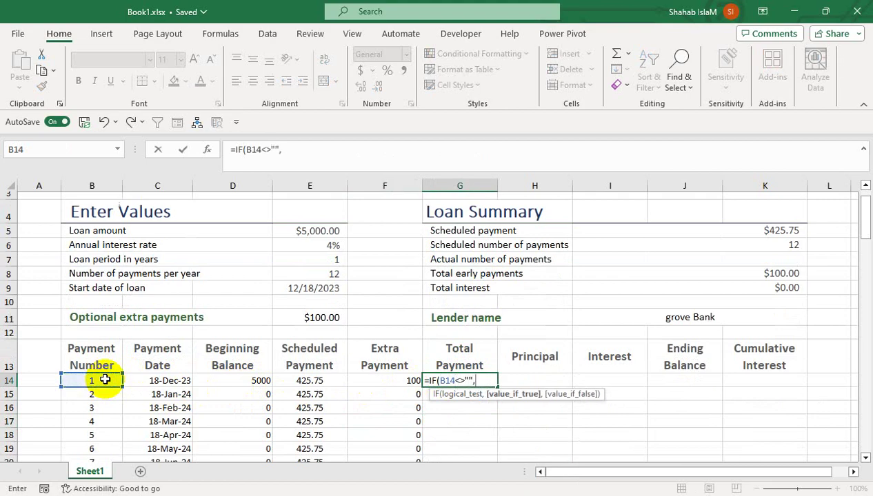
# Nest a second IF as the value if true, testing E14+F14<=D14.
pyautogui.write('IF(')
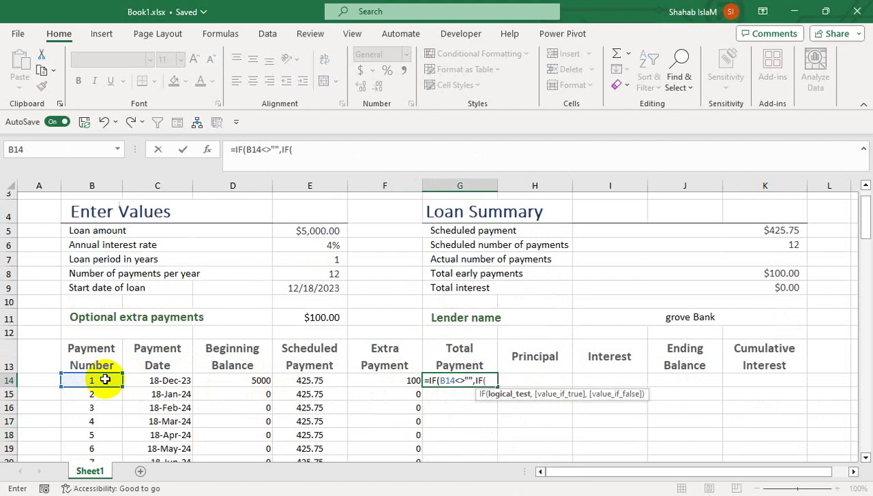
pyautogui.click(293, 383)
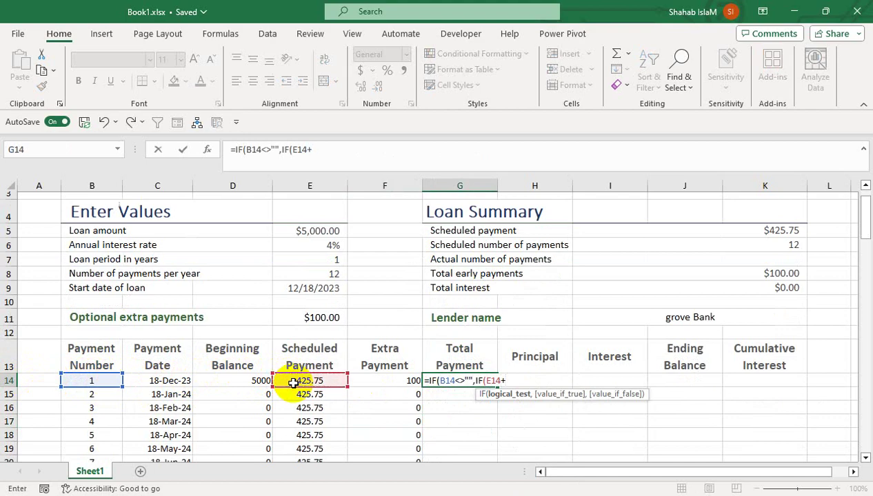
pyautogui.write('+')
pyautogui.click(371, 381)
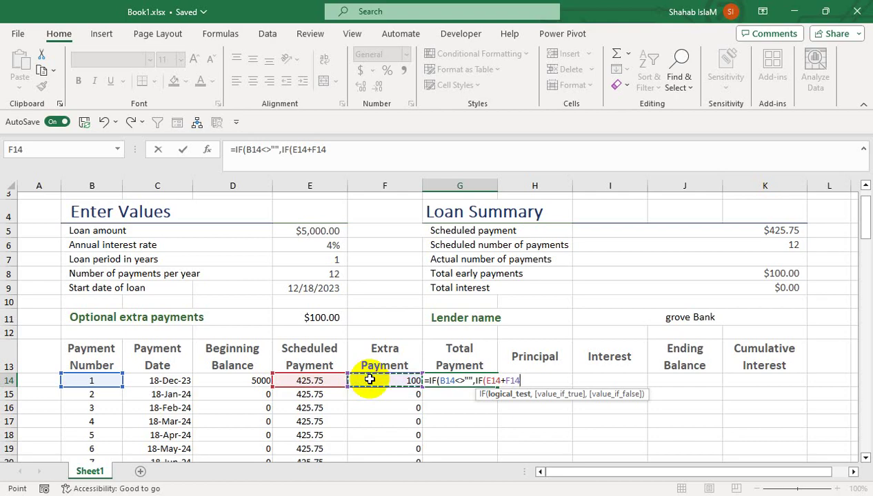
pyautogui.write('<=')
pyautogui.click(243, 383)
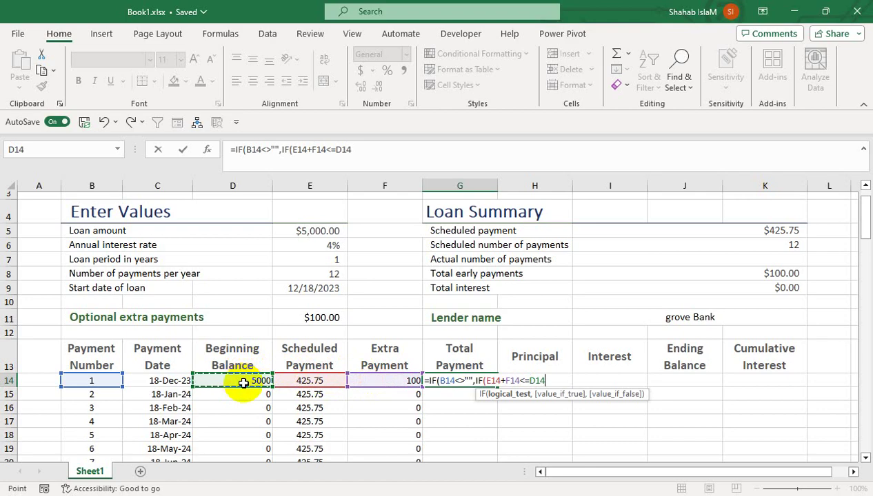
pyautogui.write(',')
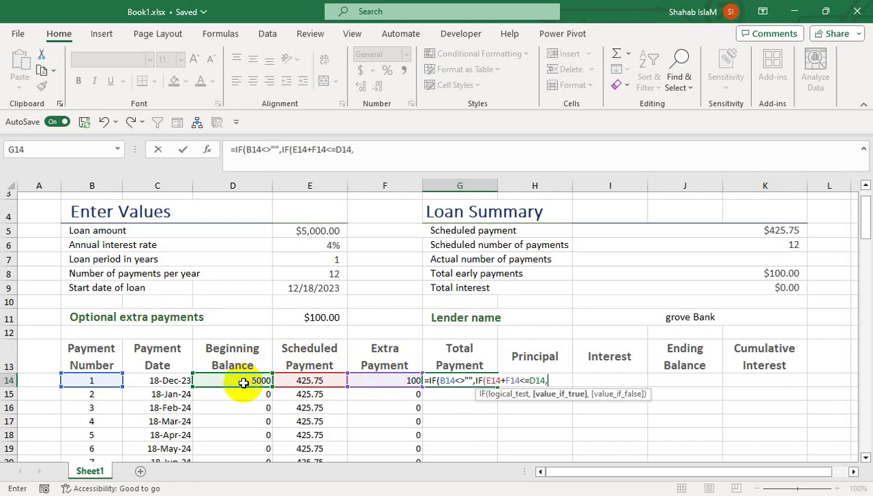
# Have the nested IF return E14 if true and D14 if false, set the outer value if false to "", and enter the formula.
pyautogui.click(301, 381)
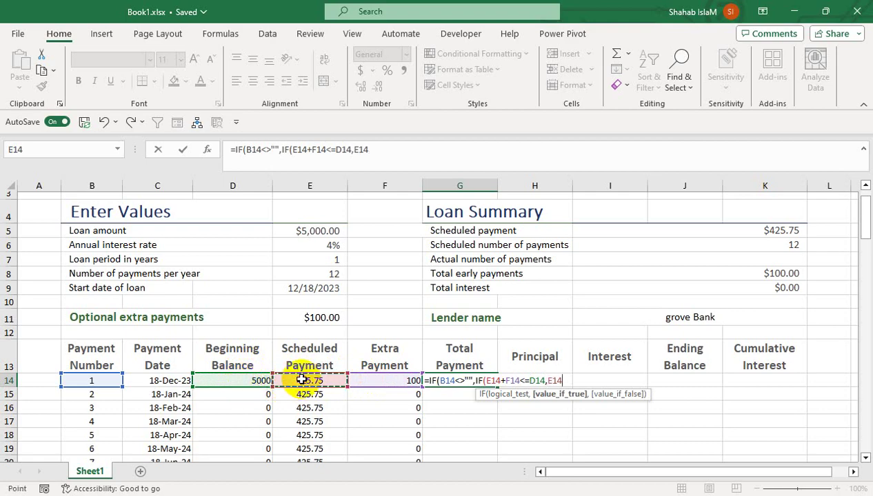
pyautogui.write(',')
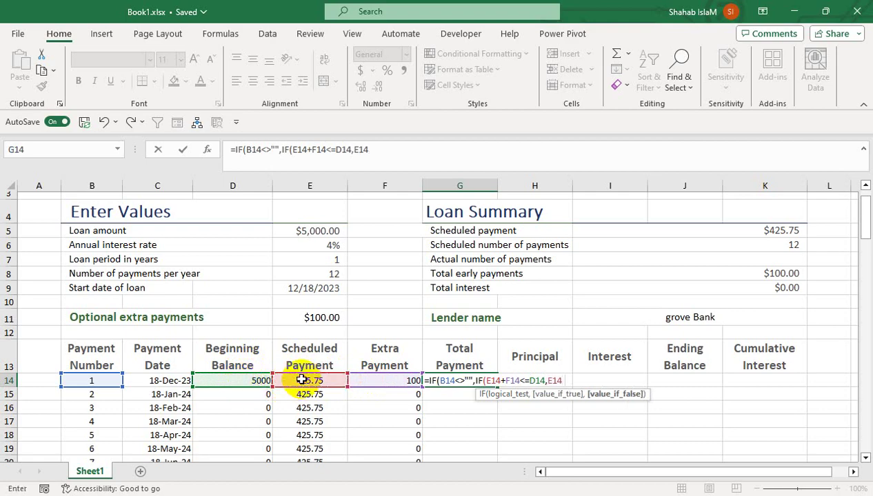
pyautogui.click(219, 380)
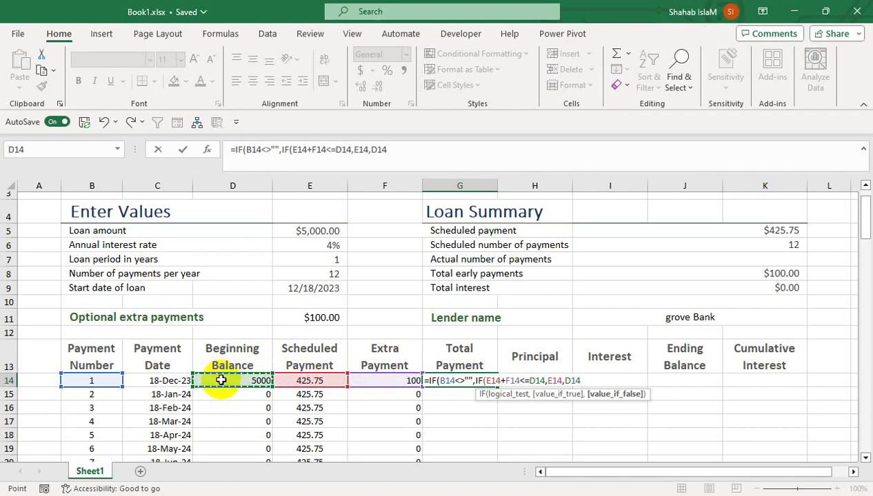
pyautogui.write('),')
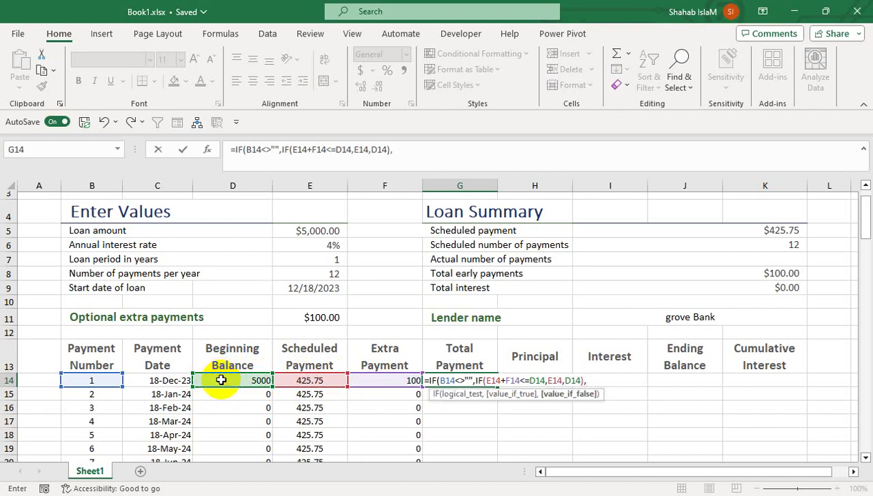
pyautogui.write('"")')
pyautogui.press('Return')
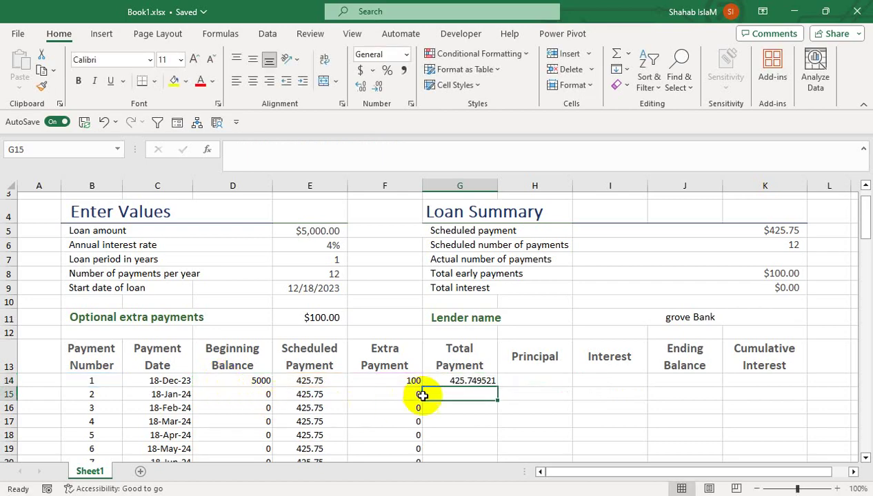
# Reduce G14 to two decimal places and fill its Total Payment formula down to G115.
pyautogui.click(460, 380)
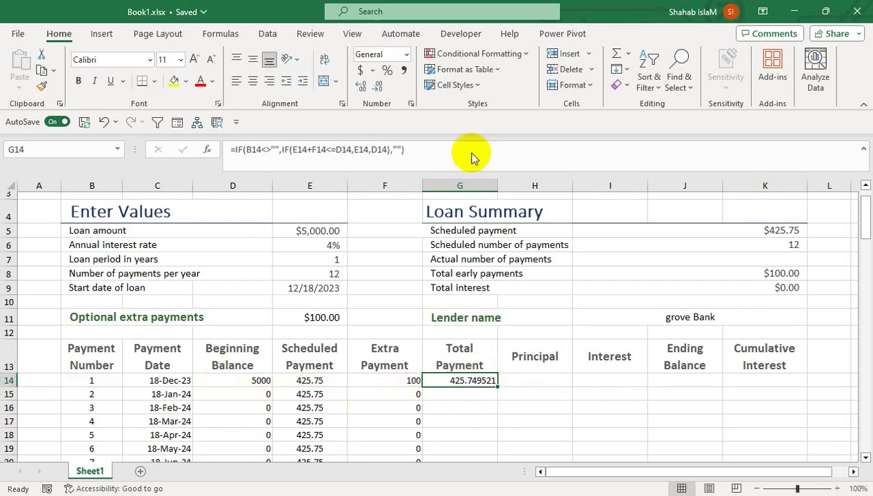
pyautogui.click(375, 85)
pyautogui.click(376, 86)
pyautogui.click(376, 85)
pyautogui.click(376, 86)
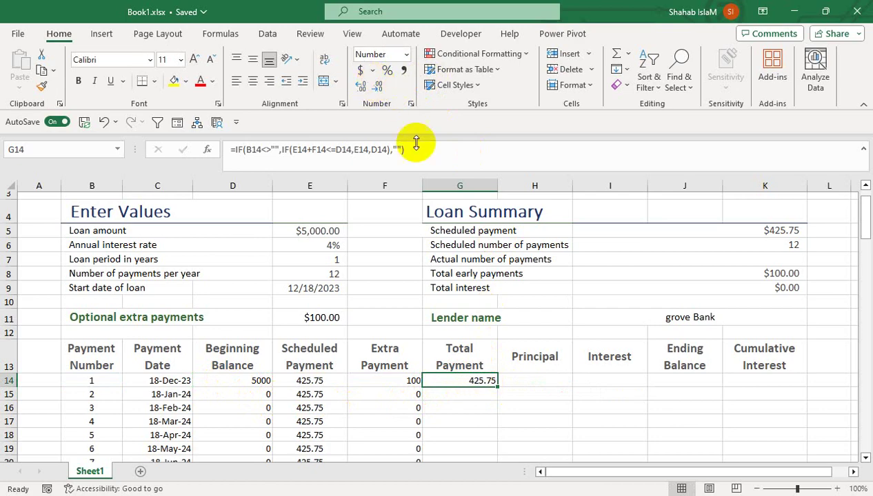
pyautogui.moveTo(498, 387); pyautogui.dragTo(496, 441)
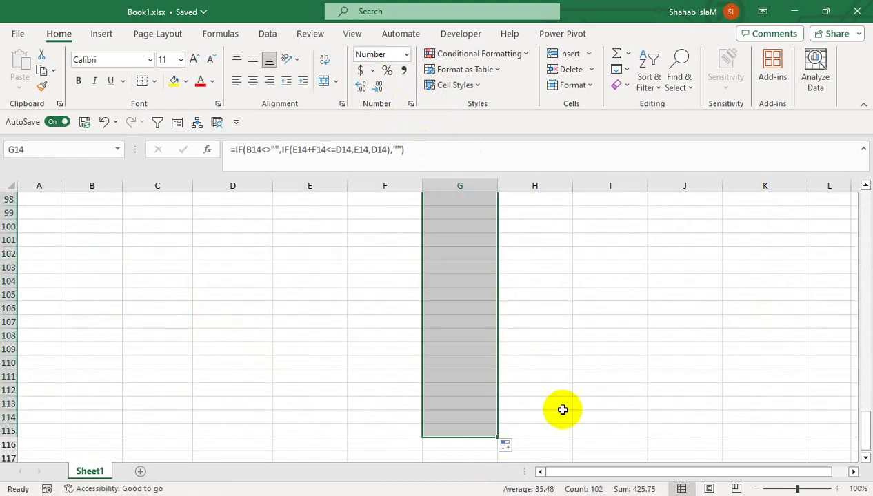
pyautogui.moveTo(866, 438); pyautogui.dragTo(834, 225)
# Start an IF formula in Principal cell H14 with the test B14<>"".
pyautogui.click(547, 373)
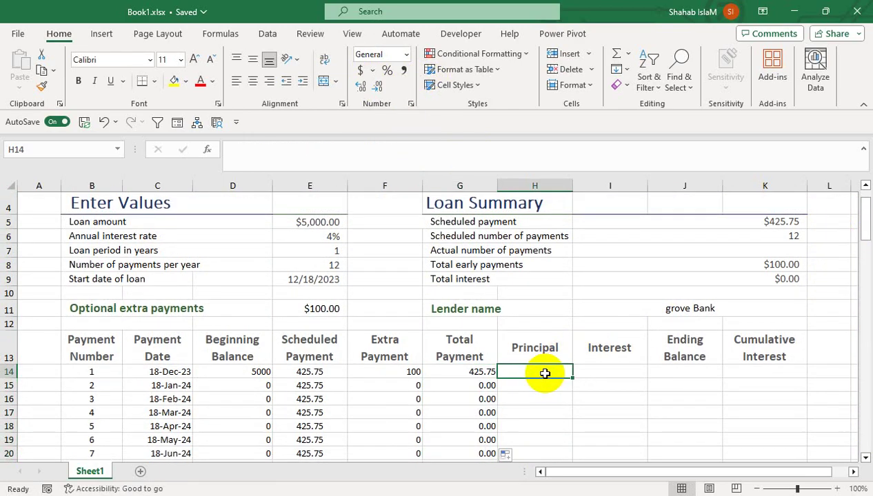
pyautogui.write('=IF(')
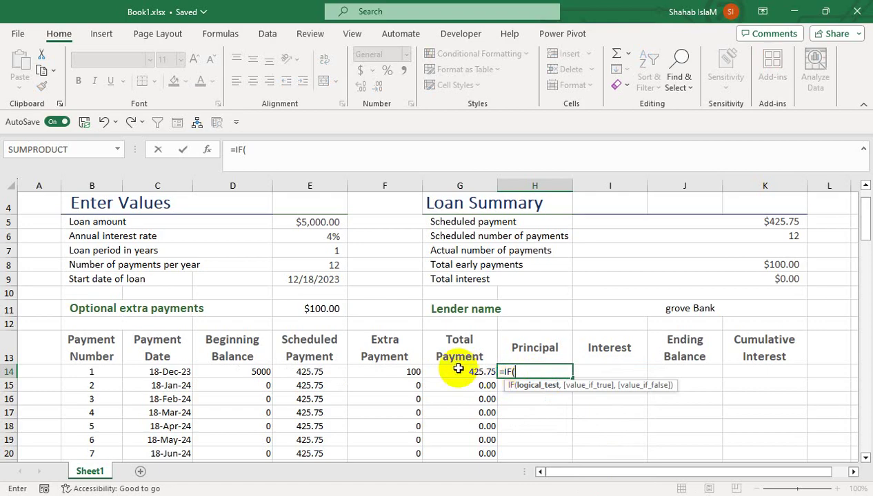
pyautogui.click(105, 370)
pyautogui.write('<>')
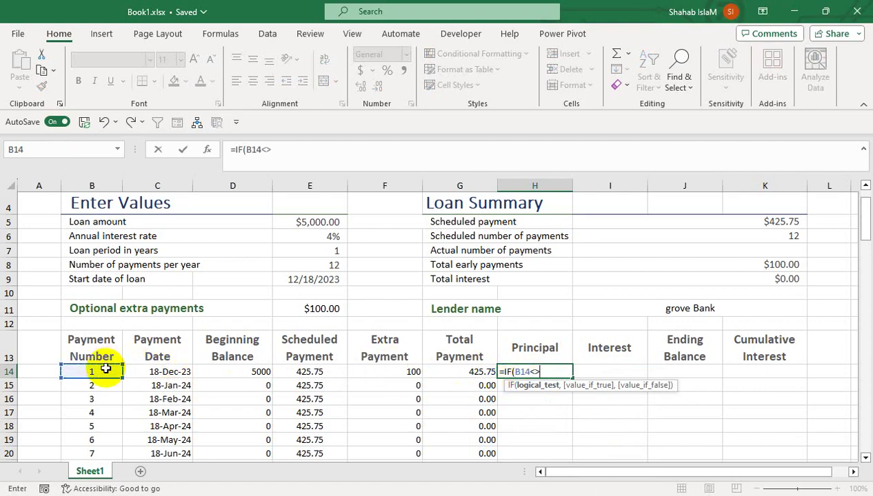
pyautogui.write('"",')
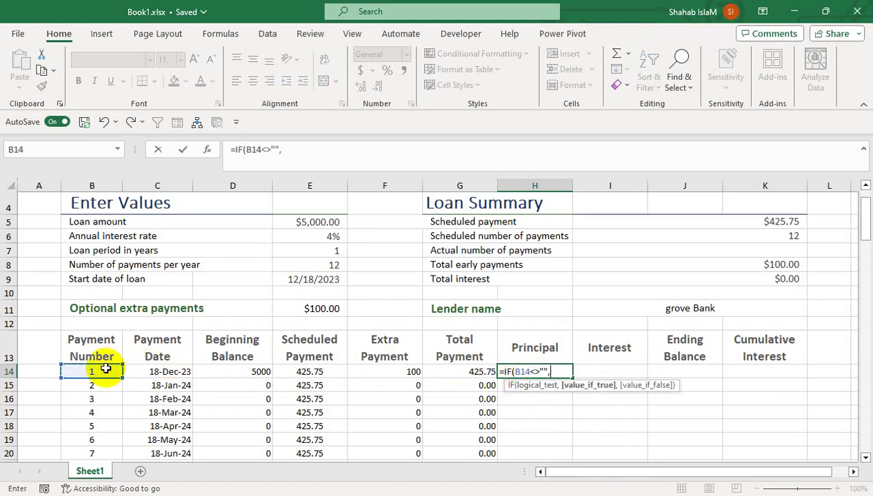
# Set the value if true to G14-I14 and the value if false to "", and enter the H14 formula.
pyautogui.click(471, 372)
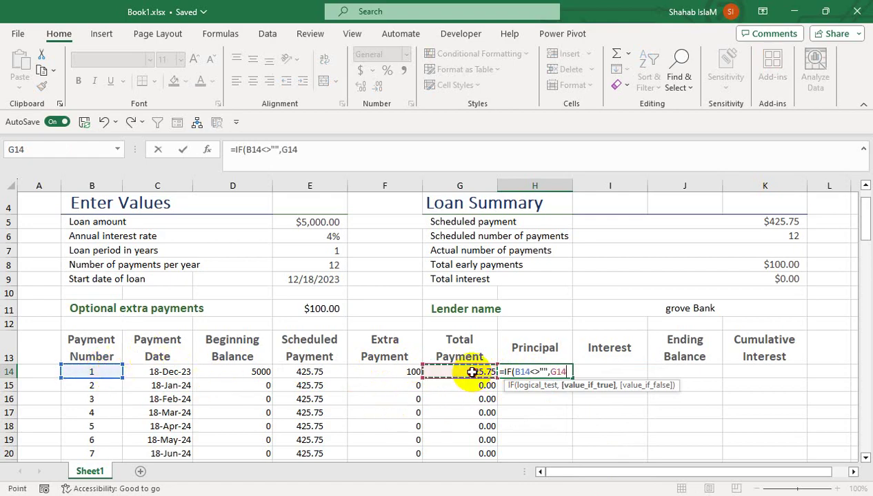
pyautogui.write('-')
pyautogui.click(590, 373)
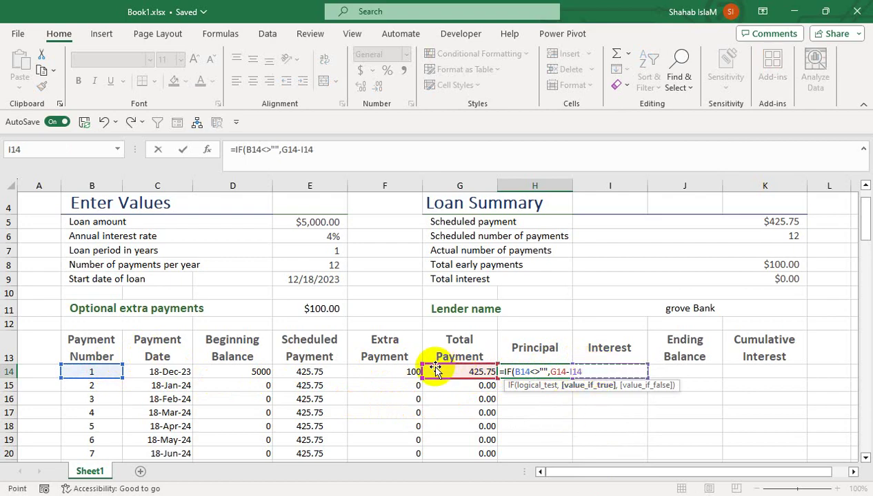
pyautogui.write(',""')
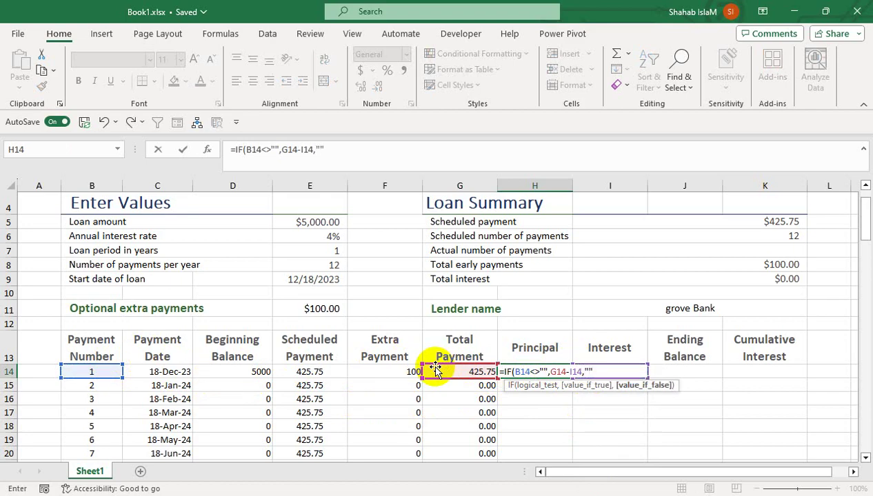
pyautogui.write(')')
pyautogui.press('Return')
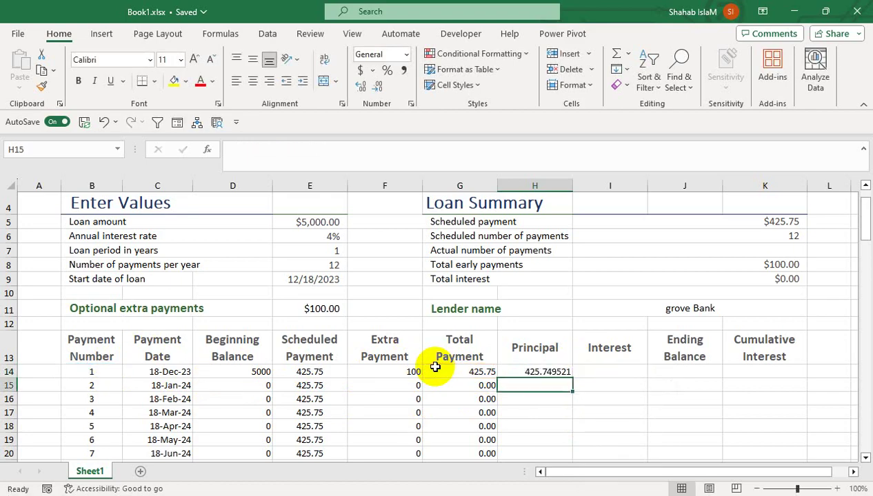
# Reduce the Principal value in H14 to two decimal places.
pyautogui.click(552, 371)
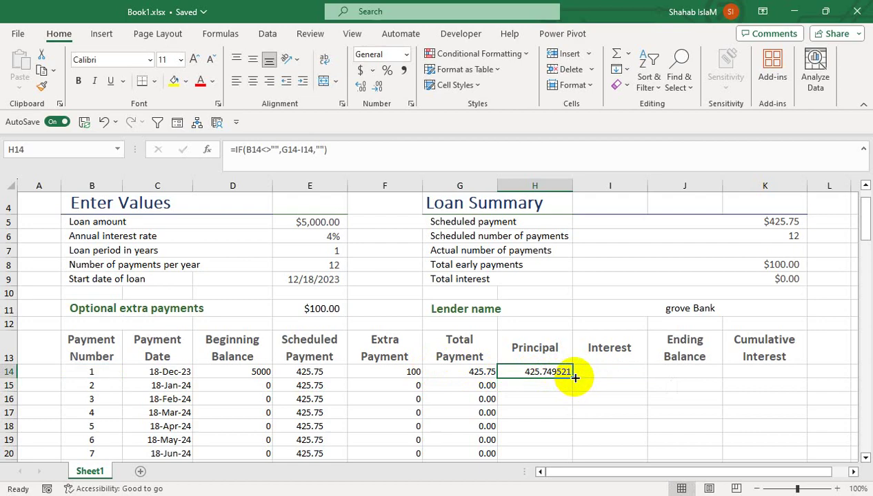
pyautogui.click(378, 88)
pyautogui.click(379, 88)
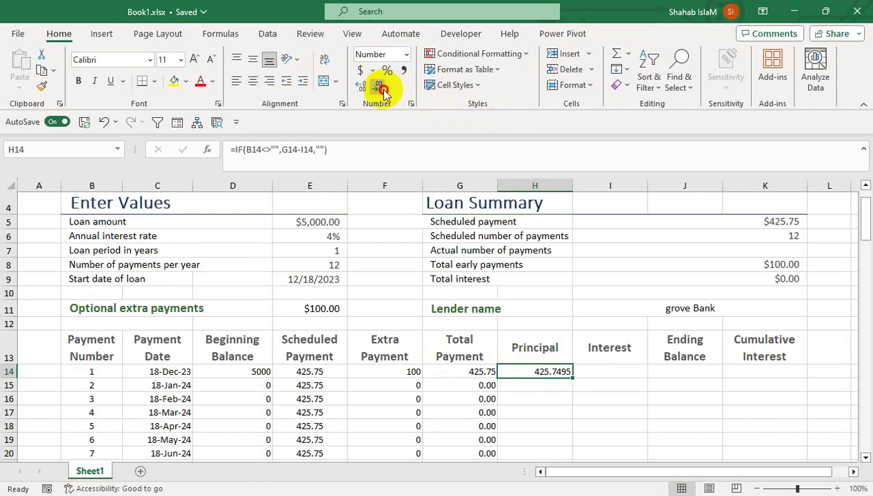
pyautogui.click(378, 88)
pyautogui.click(379, 88)
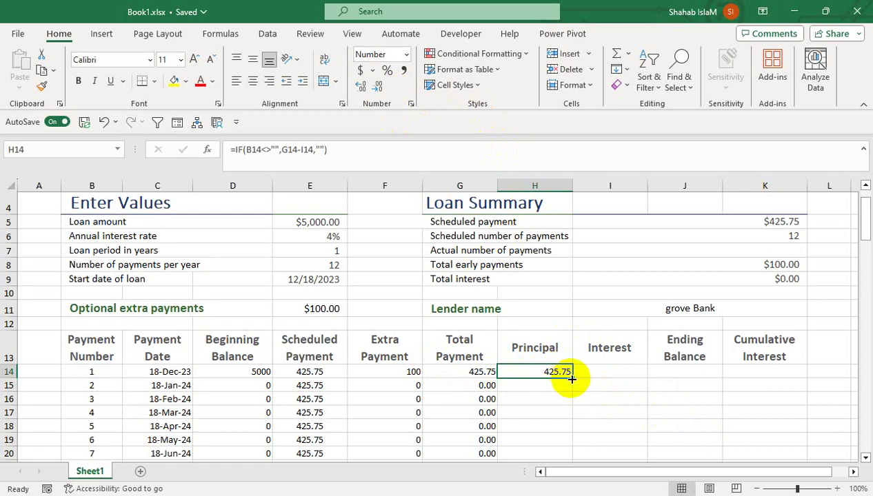
# Fill the Principal formula from H14 down to H115.
pyautogui.moveTo(571, 379); pyautogui.dragTo(567, 426)
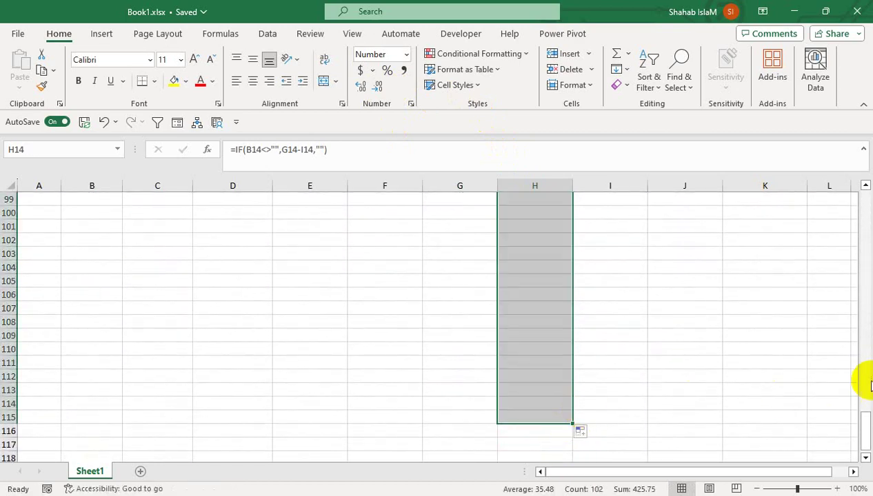
pyautogui.moveTo(859, 453); pyautogui.dragTo(838, 172)
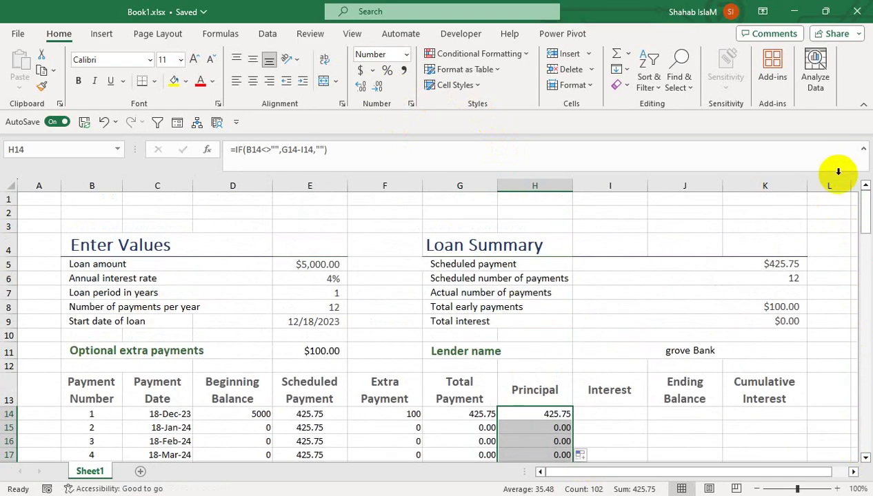
# Start an IF formula in Interest cell I14 with the test B14<>"".
pyautogui.click(614, 412)
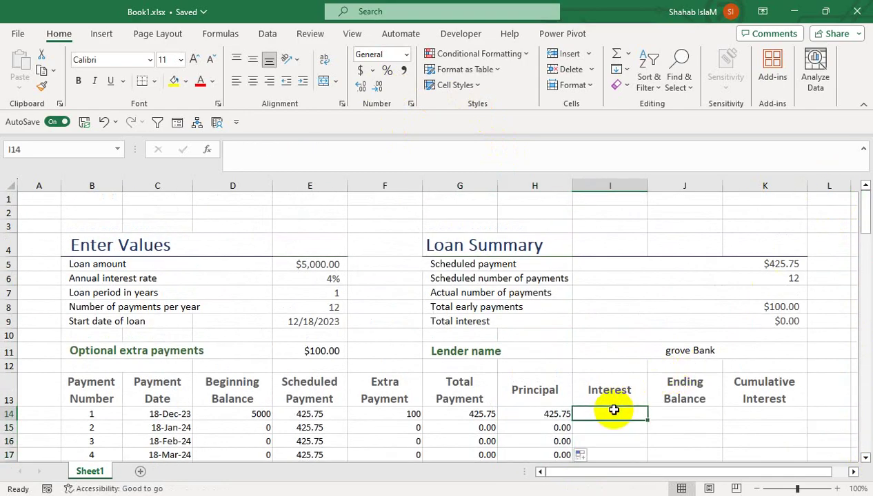
pyautogui.write('=if')
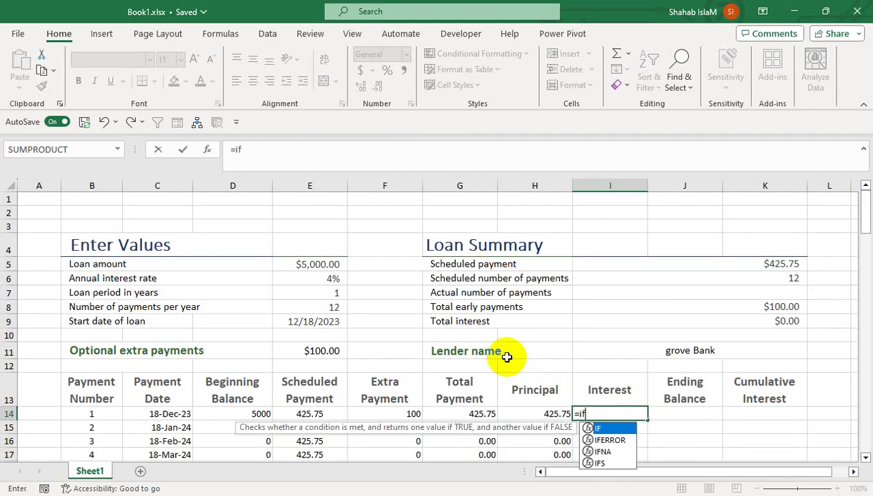
pyautogui.press('Tab')
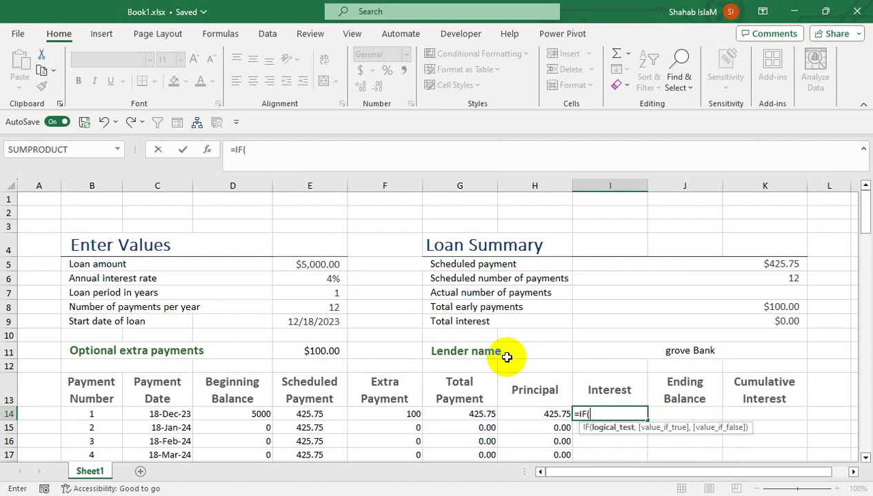
pyautogui.click(92, 411)
pyautogui.write('<')
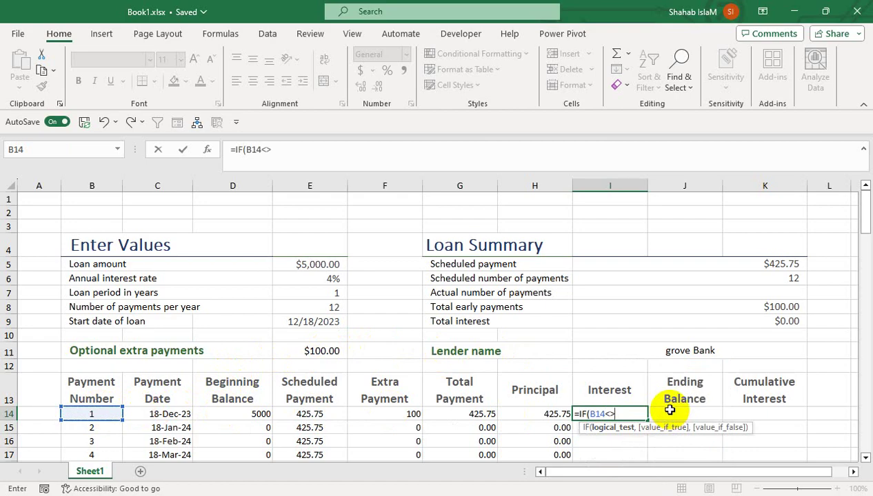
pyautogui.write('>"",')
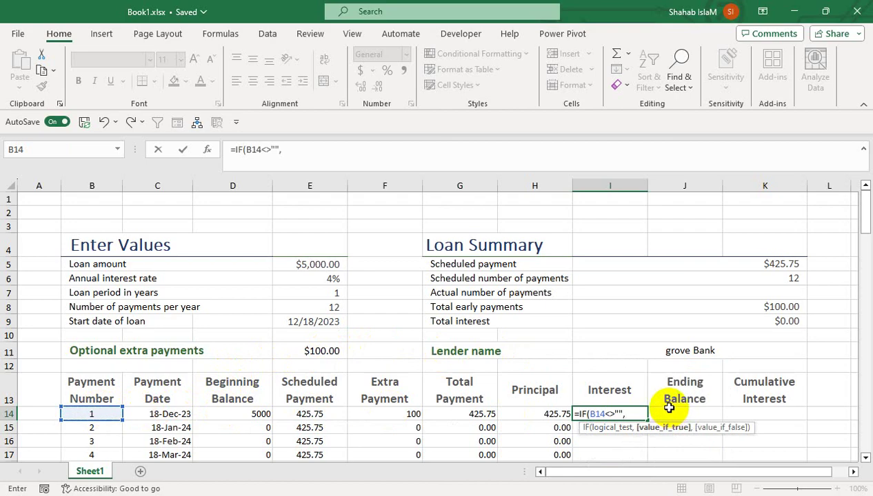
# Set the I14 formula's value if true to D14*($E$6/$E$8), with absolute references to the interest rate and payments per year.
pyautogui.click(255, 414)
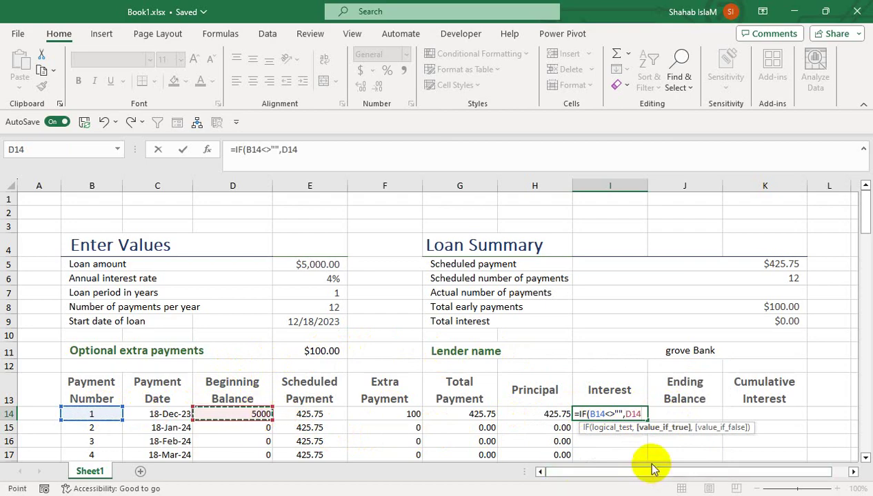
pyautogui.write('*')
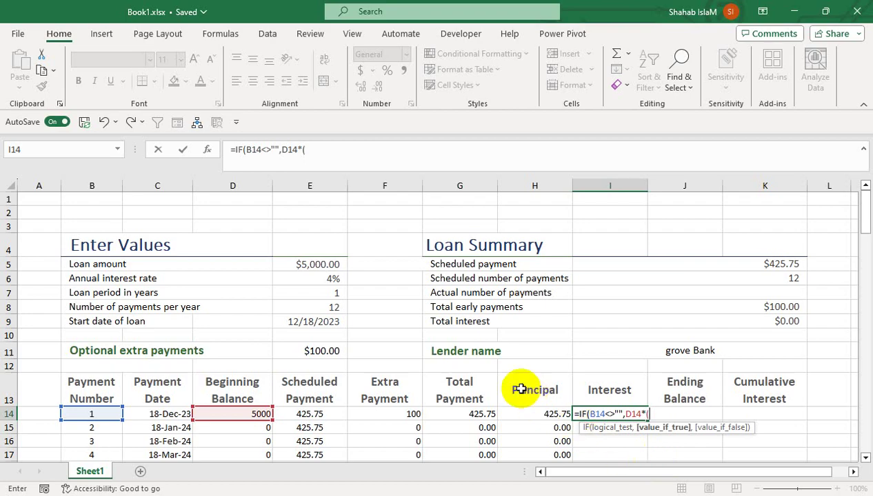
pyautogui.click(328, 277)
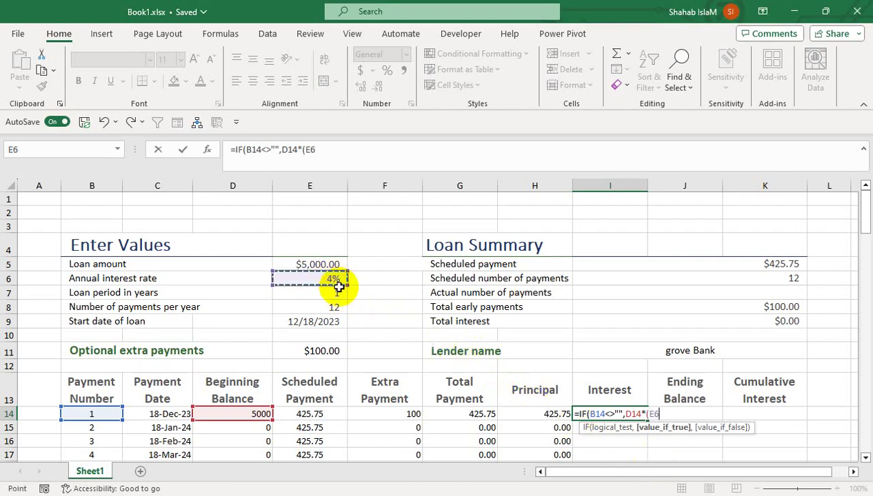
pyautogui.press('F4')
pyautogui.write('/')
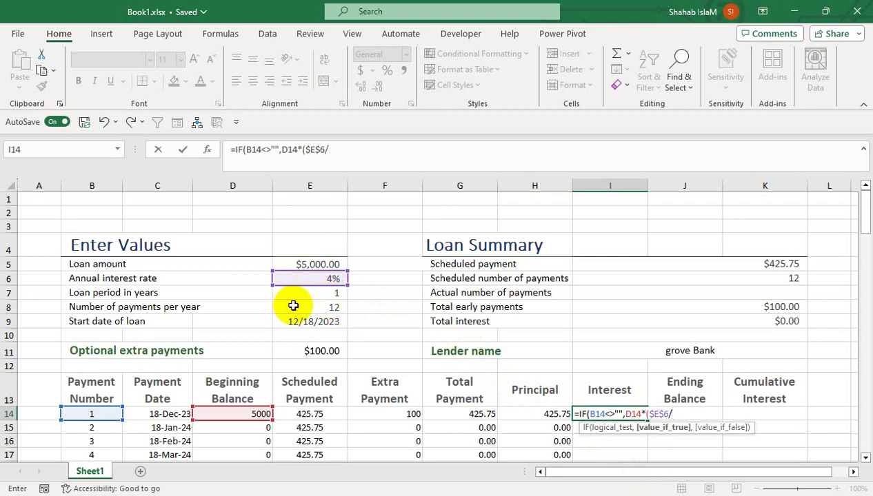
pyautogui.click(311, 306)
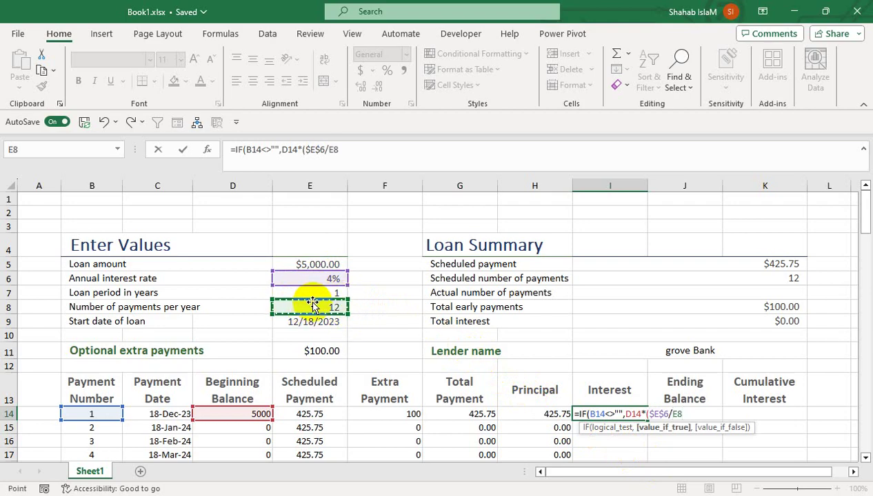
pyautogui.press('F4')
pyautogui.write(')')
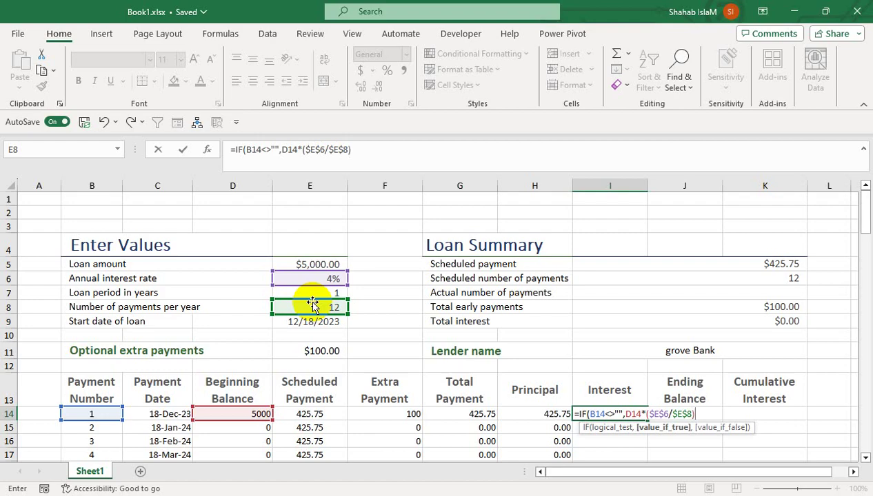
# Set the value if false to "" and enter the Interest formula in I14.
pyautogui.write(',')
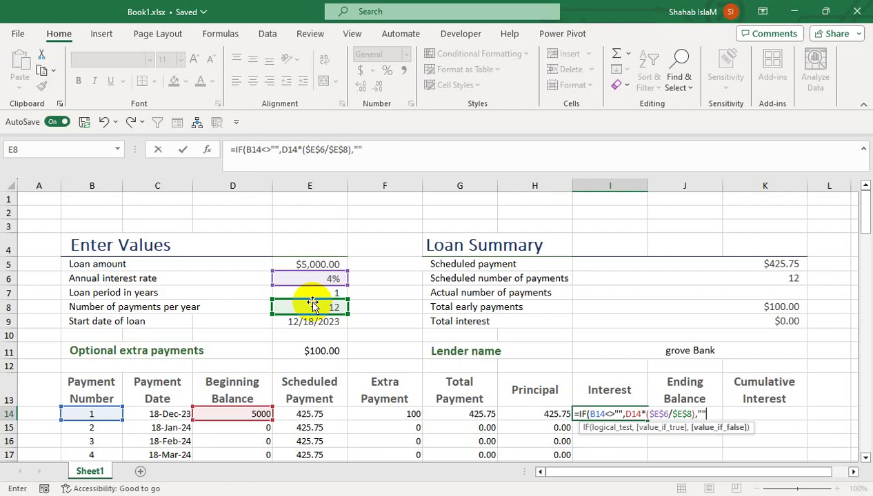
pyautogui.write('"")')
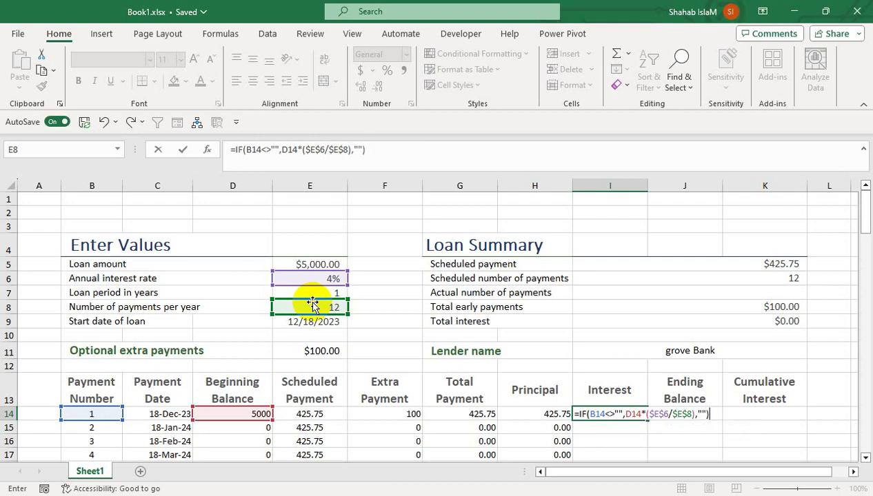
pyautogui.press('Return')
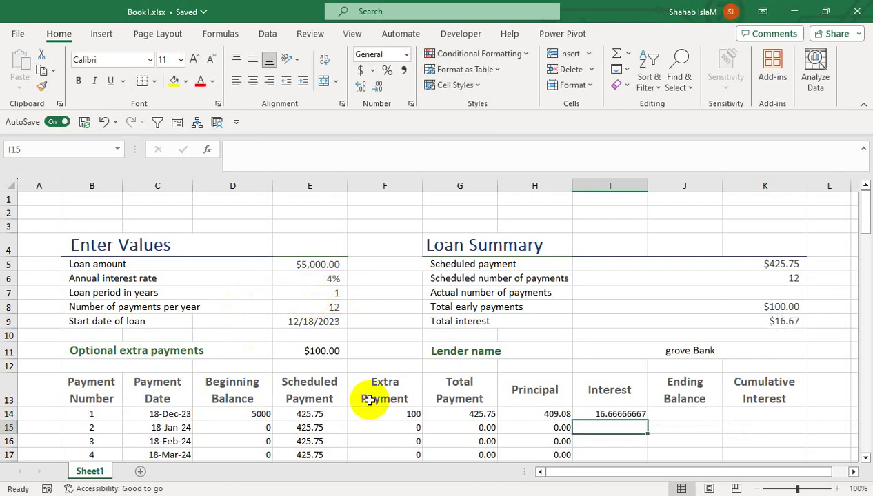
# Fill the Interest formula from I14 down to I115.
pyautogui.click(620, 415)
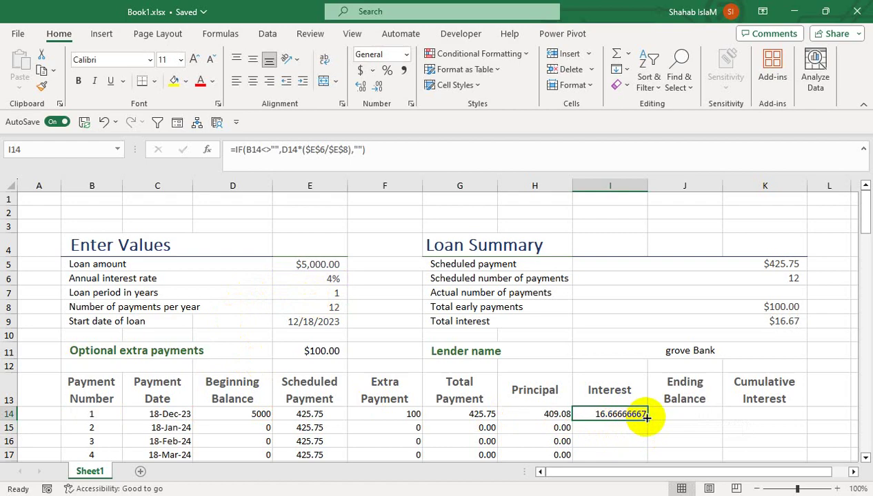
pyautogui.moveTo(647, 420); pyautogui.dragTo(625, 425)
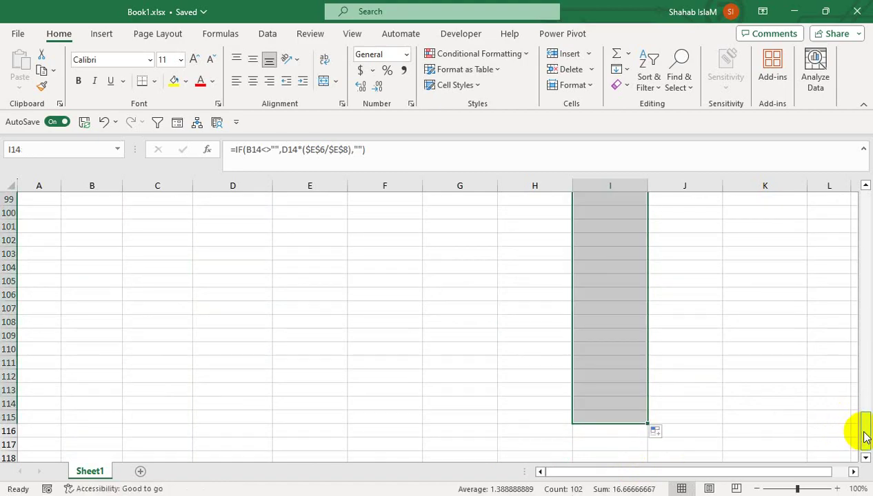
pyautogui.moveTo(865, 432); pyautogui.dragTo(868, 227)
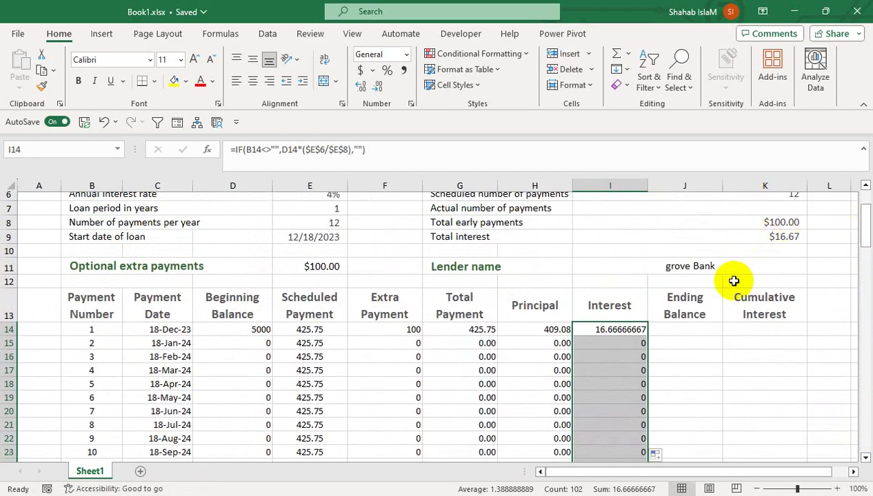
# Start an IF formula in Ending Balance cell J14 with the test B14<>"".
pyautogui.click(665, 329)
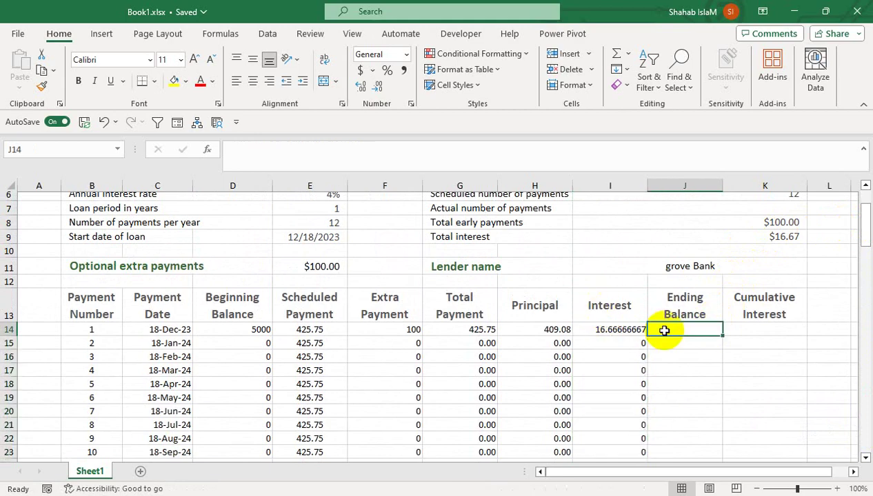
pyautogui.write('=IF(')
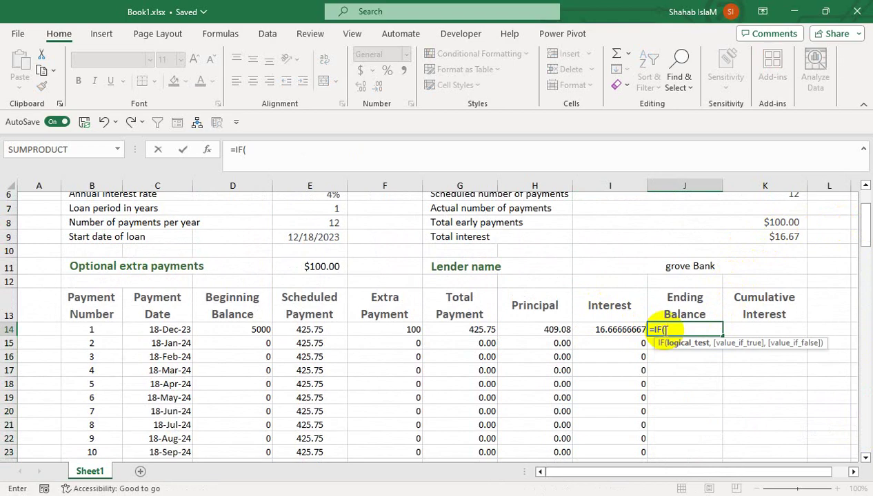
pyautogui.click(93, 328)
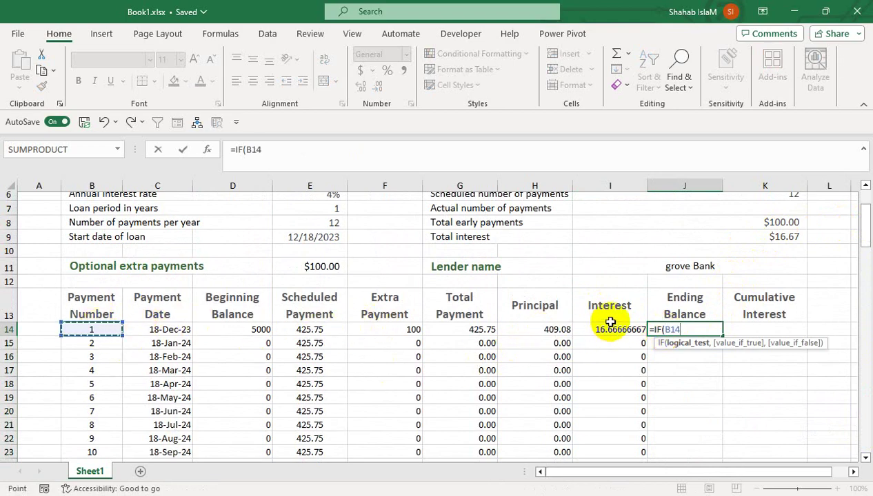
pyautogui.write('<>"",')
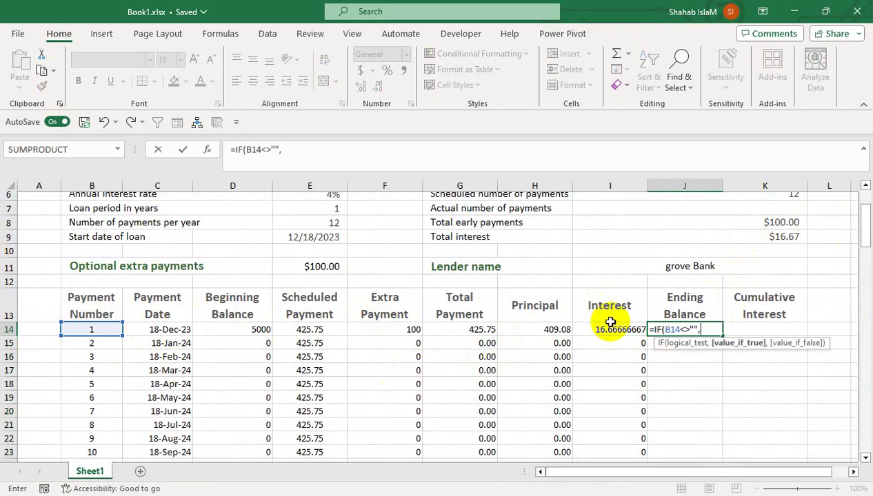
# Nest a second IF as the value if true in J14, with the test E14+F14<=D14.
pyautogui.write('IF(')
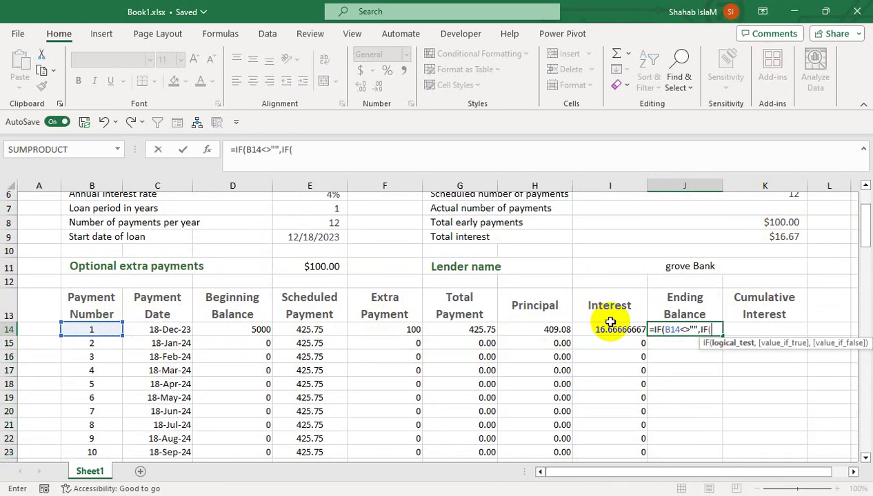
pyautogui.click(312, 329)
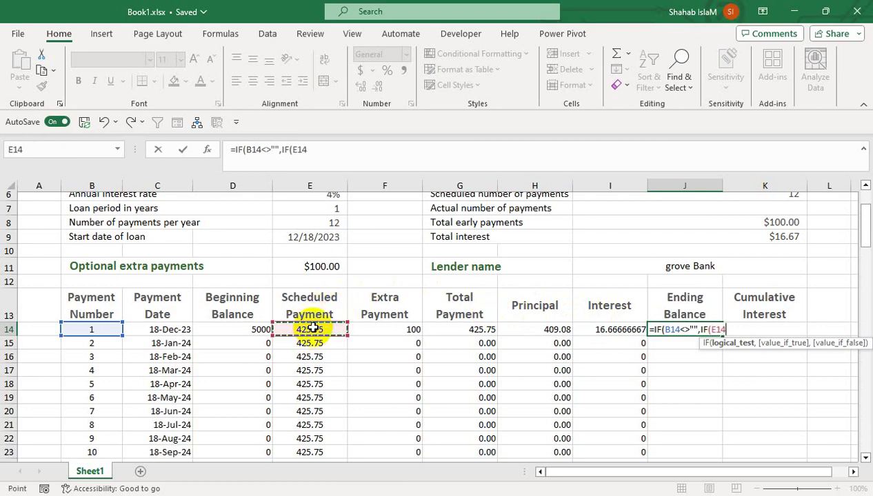
pyautogui.write('+')
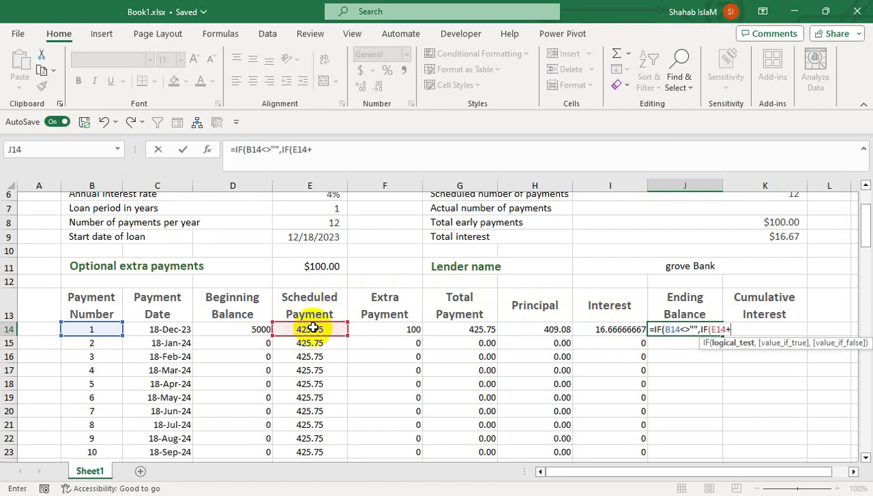
pyautogui.click(416, 332)
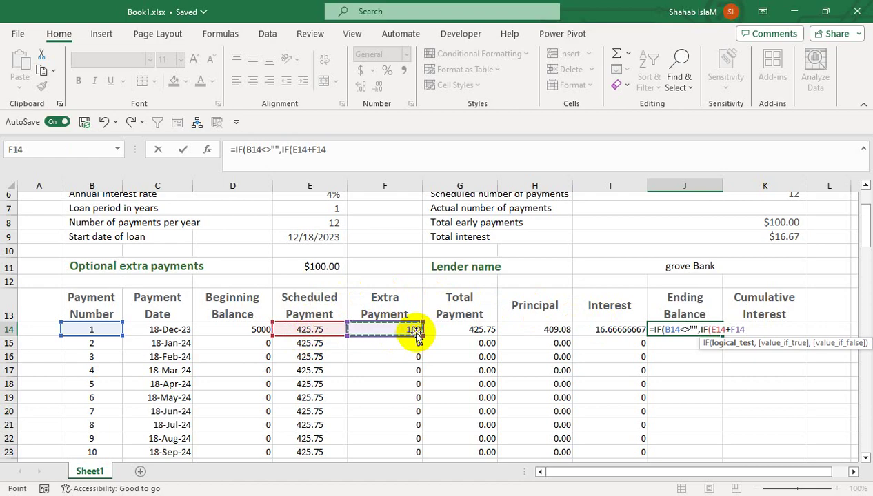
pyautogui.write('<=')
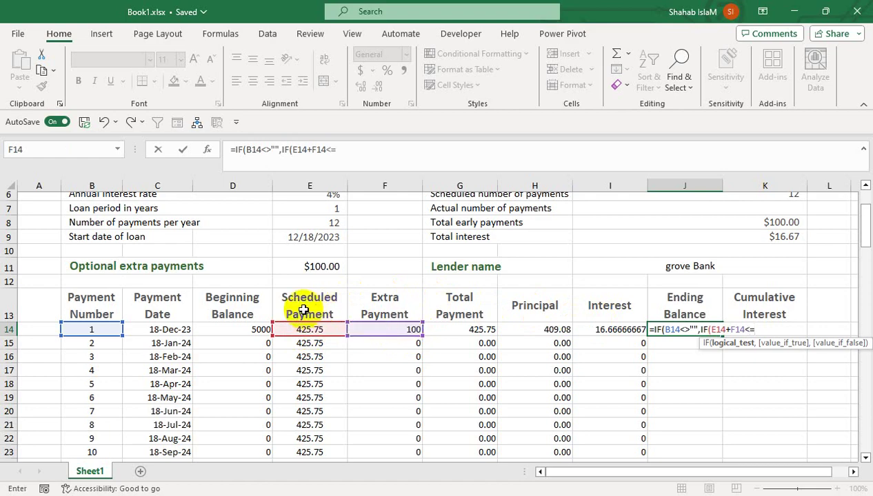
pyautogui.click(234, 329)
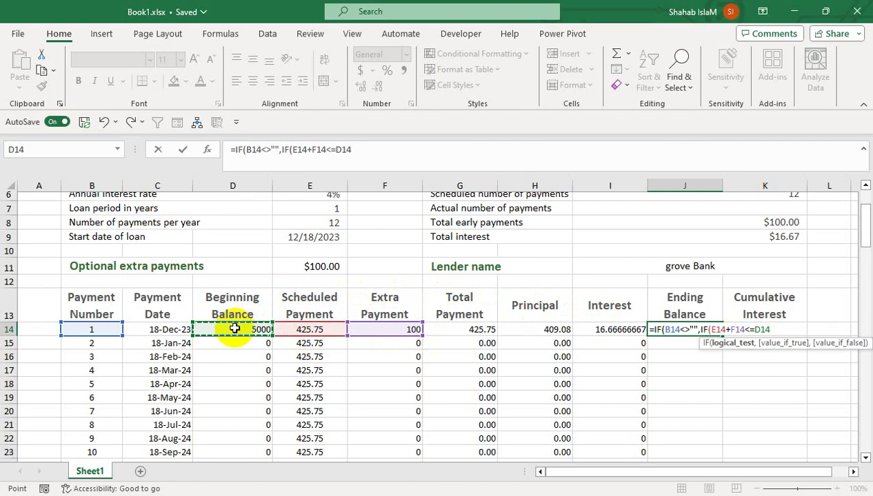
pyautogui.write(',')
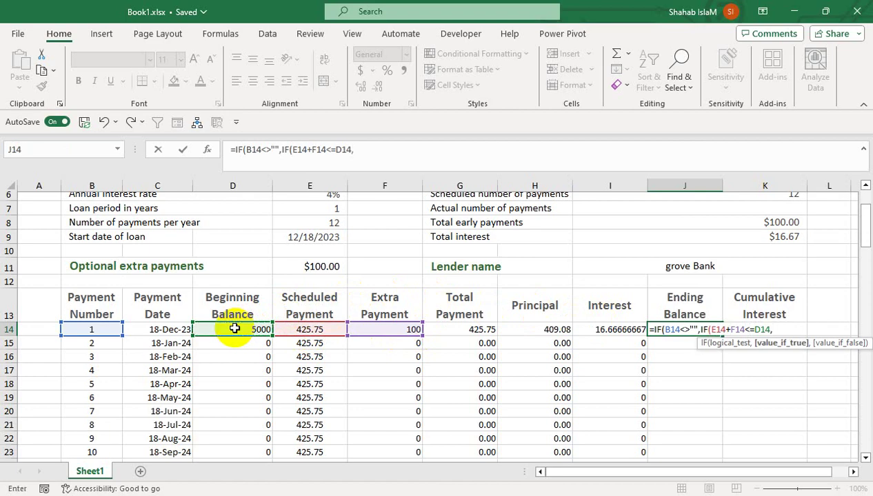
# Complete the J14 Ending Balance formula with D14-H14 if the nested test is true, 0 otherwise, and "" for a blank payment number.
pyautogui.click(234, 330)
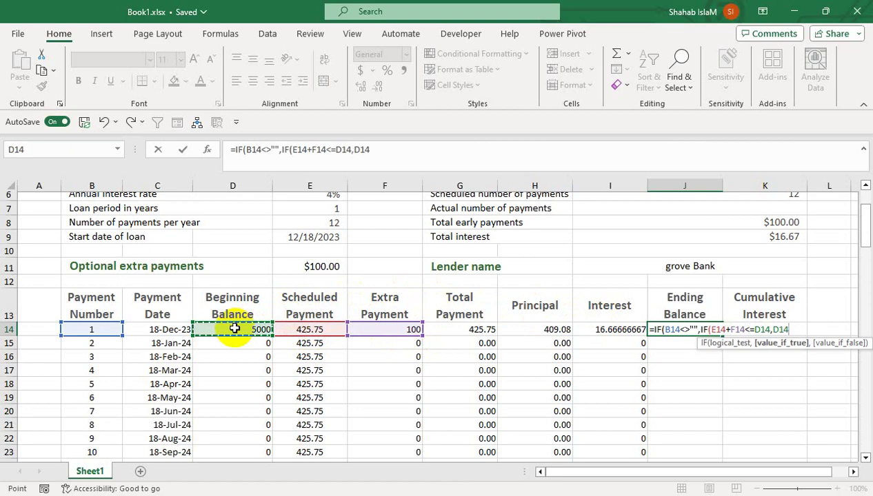
pyautogui.write('-')
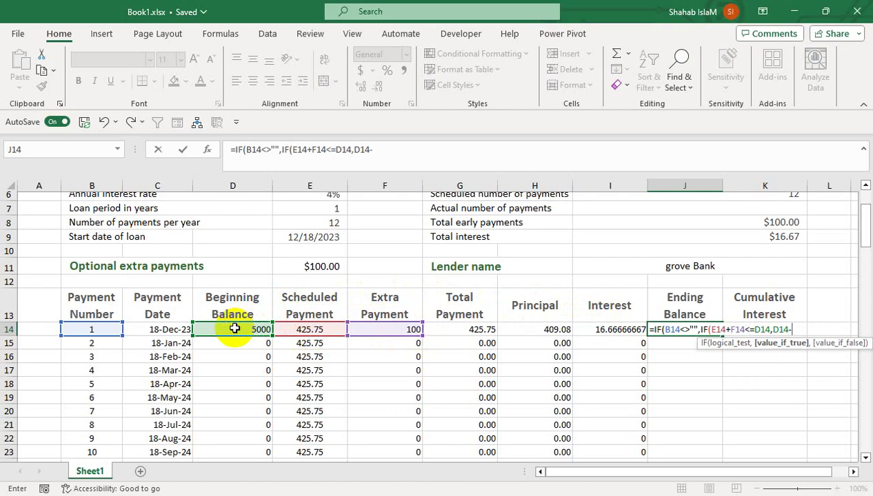
pyautogui.click(523, 330)
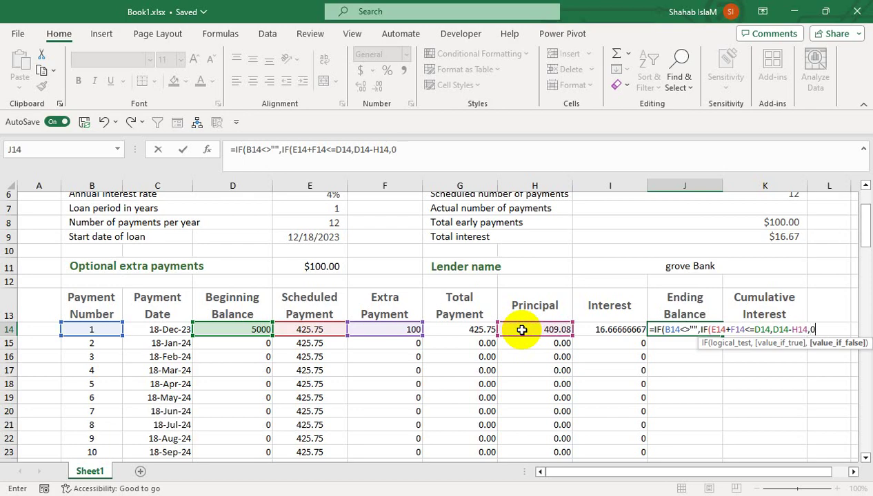
pyautogui.write('),')
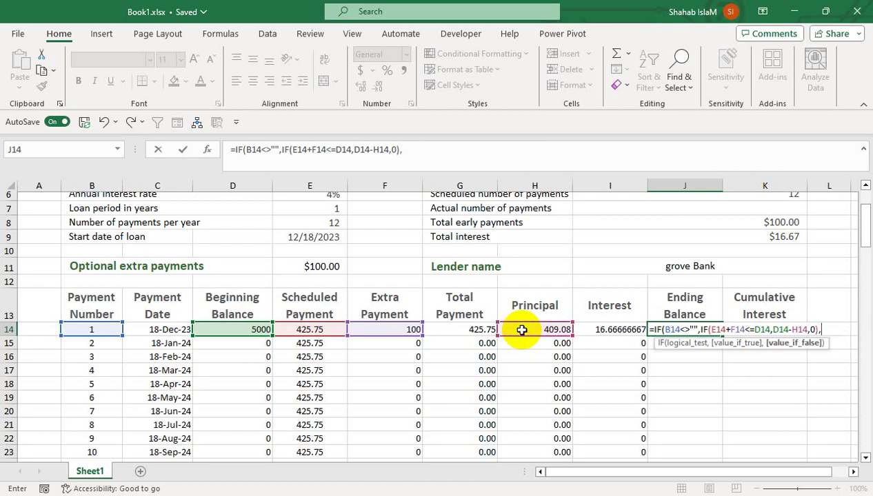
pyautogui.write(')')
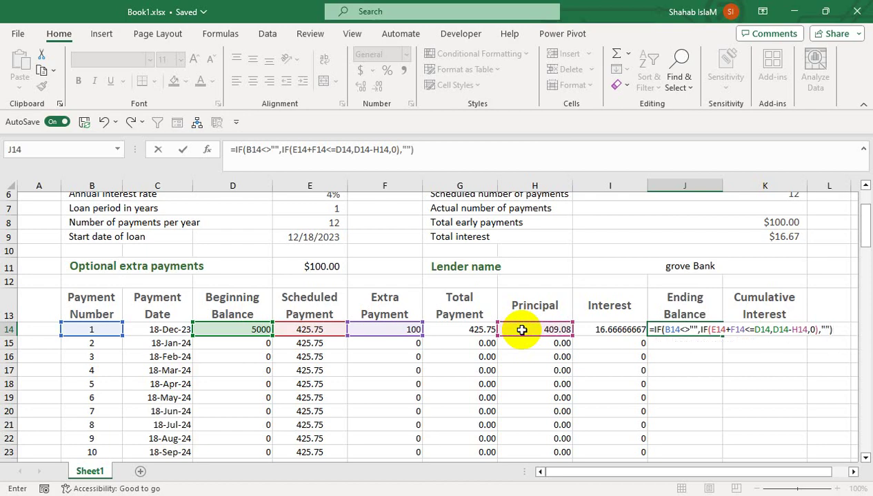
pyautogui.press('Return')
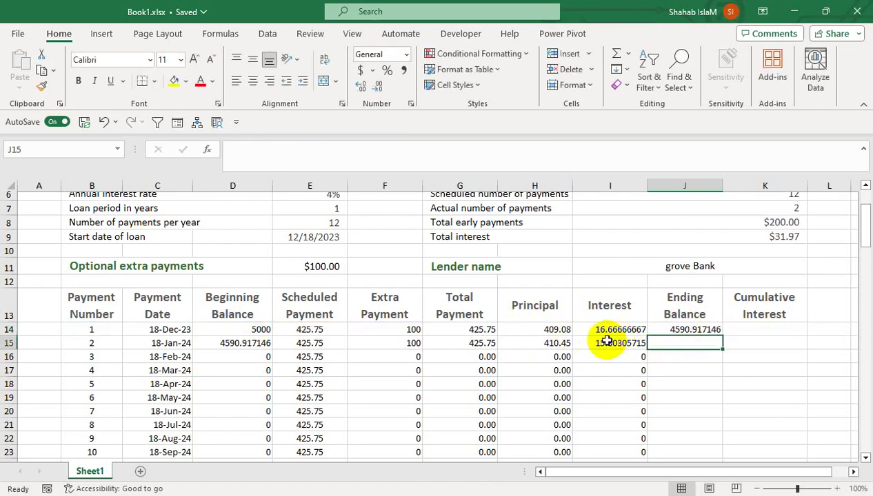
# Fill the Ending Balance formula from J14 down to J115.
pyautogui.click(699, 329)
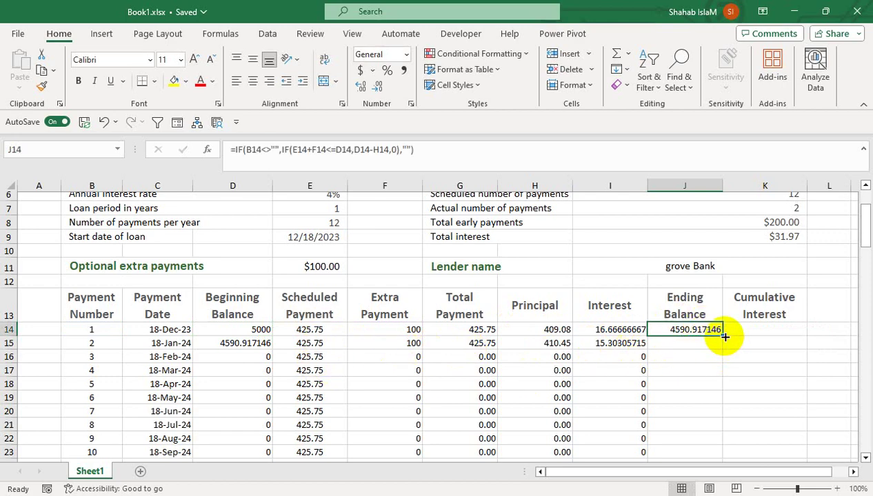
pyautogui.moveTo(724, 336); pyautogui.dragTo(654, 255)
pyautogui.moveTo(865, 431); pyautogui.dragTo(844, 221)
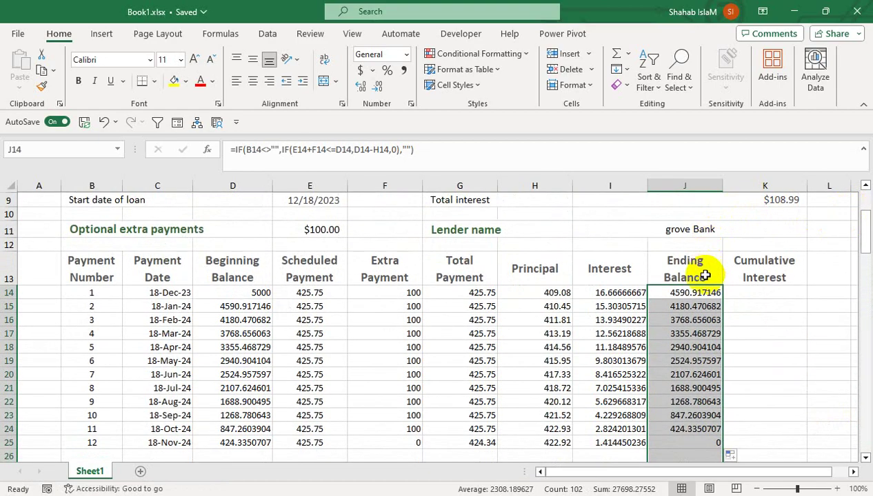
# Format the filled Ending Balance cells to two decimal places and center them.
pyautogui.click(375, 91)
pyautogui.click(376, 92)
pyautogui.click(376, 93)
pyautogui.click(376, 92)
pyautogui.click(377, 94)
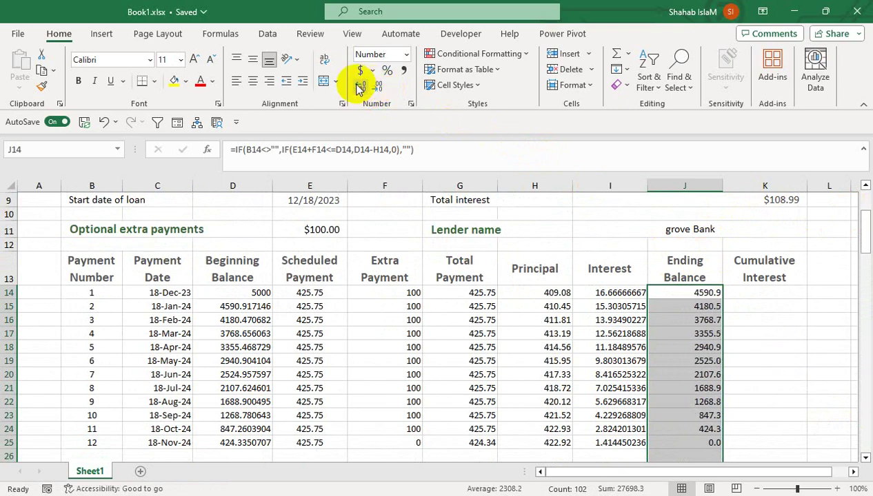
pyautogui.click(360, 85)
pyautogui.click(252, 80)
# Format the Interest values in I14:I25 to two decimal places and center them.
pyautogui.moveTo(604, 292); pyautogui.dragTo(611, 442)
pyautogui.click(376, 91)
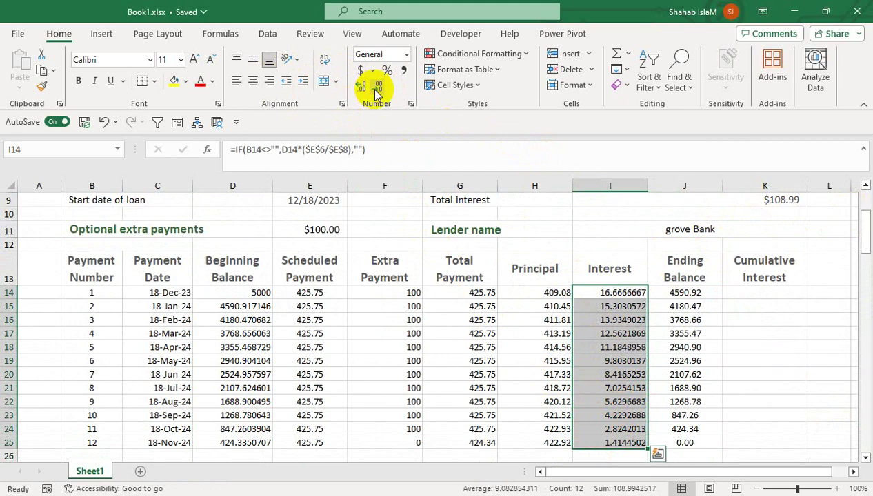
pyautogui.click(376, 90)
pyautogui.click(377, 90)
pyautogui.click(376, 90)
pyautogui.click(376, 90)
pyautogui.click(376, 89)
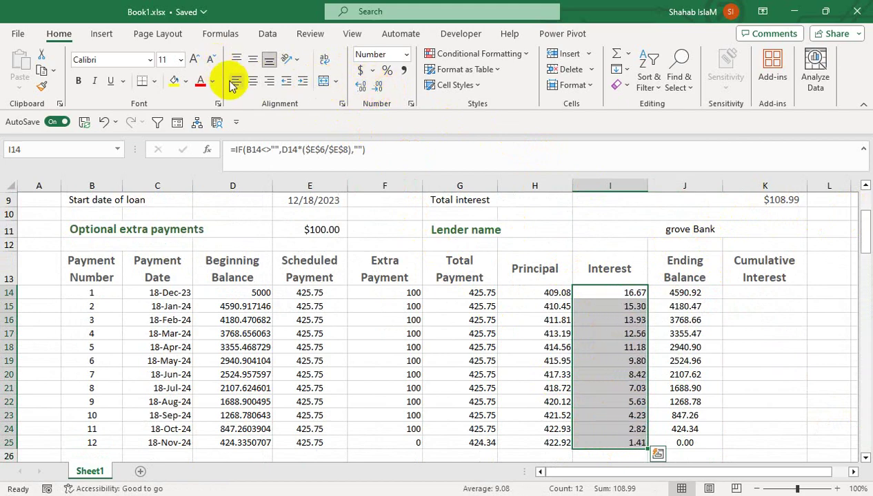
pyautogui.click(252, 81)
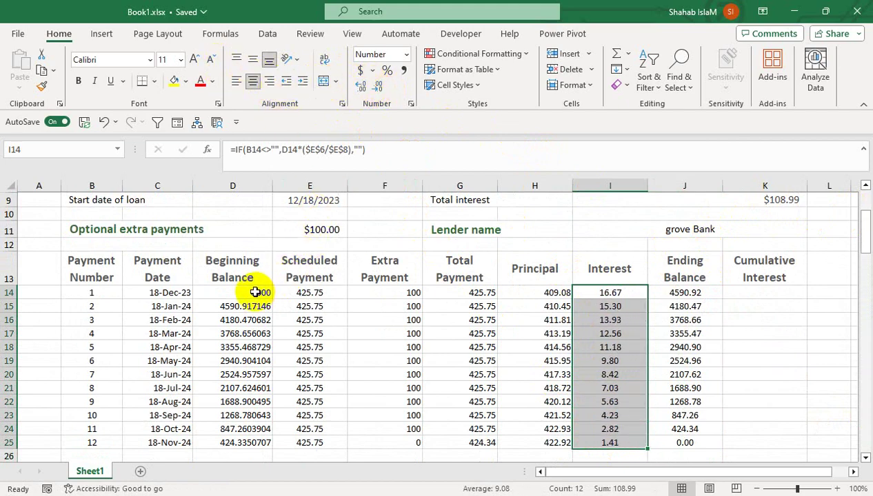
# Format the Beginning Balance values in D14:D25 to two decimal places and center them.
pyautogui.moveTo(252, 292); pyautogui.dragTo(256, 442)
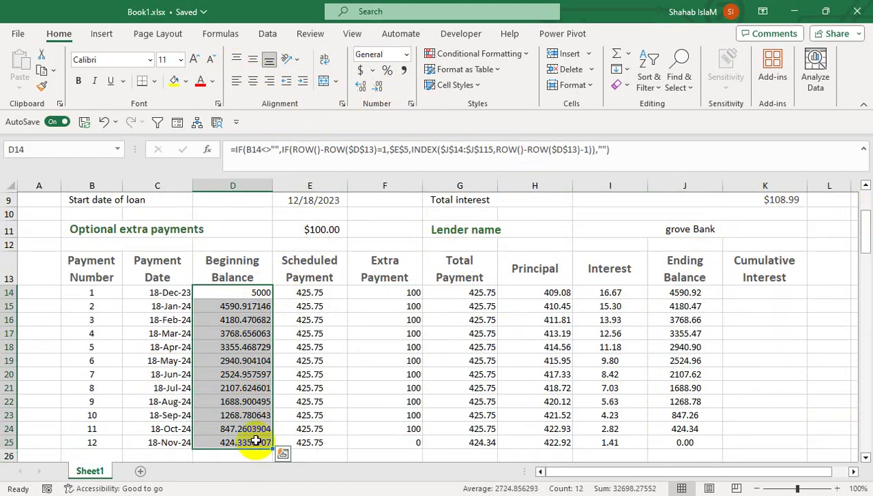
pyautogui.click(377, 88)
pyautogui.click(376, 88)
pyautogui.click(377, 88)
pyautogui.click(376, 88)
pyautogui.click(376, 88)
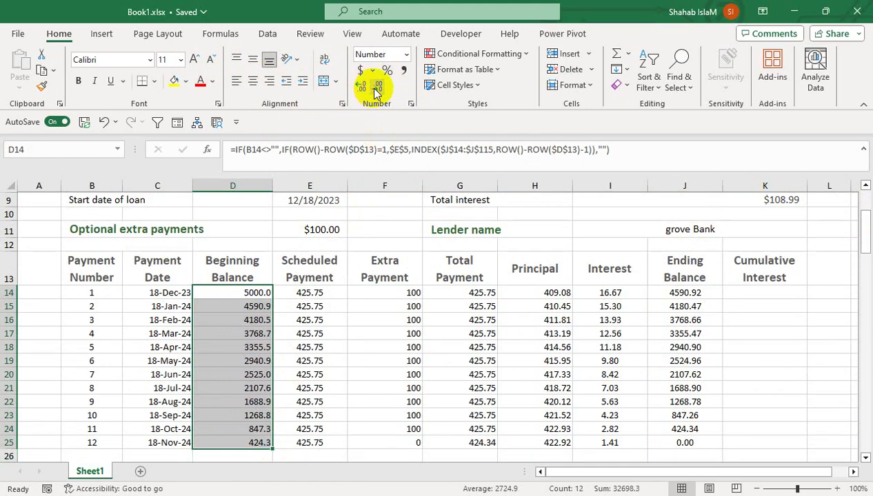
pyautogui.click(362, 88)
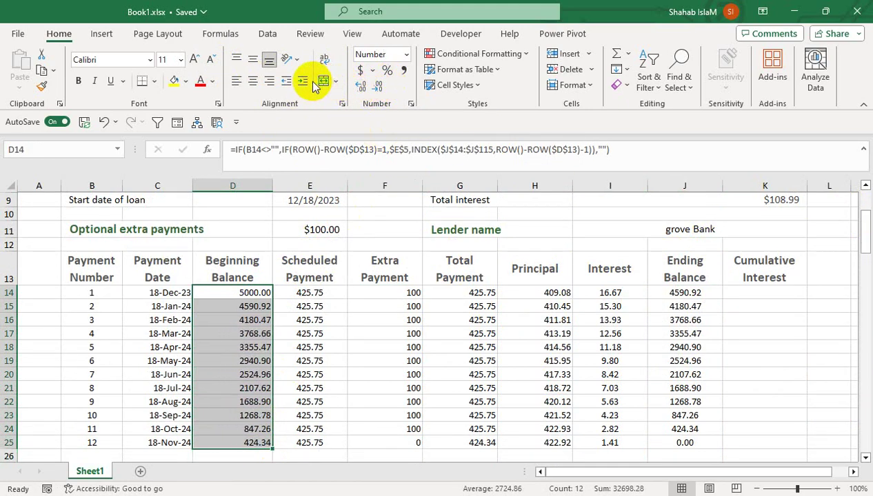
pyautogui.click(253, 81)
# Center the Extra Payment, Total Payment and Principal values in F14:H25.
pyautogui.moveTo(407, 292); pyautogui.dragTo(559, 444)
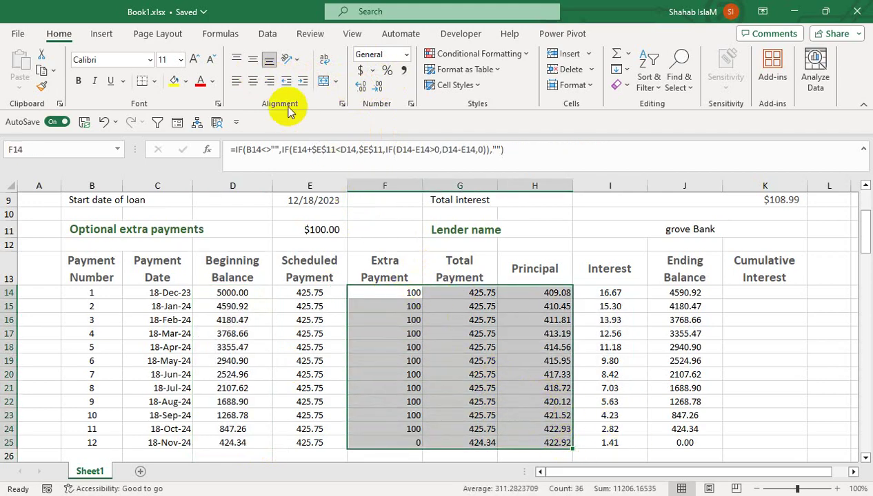
pyautogui.click(253, 81)
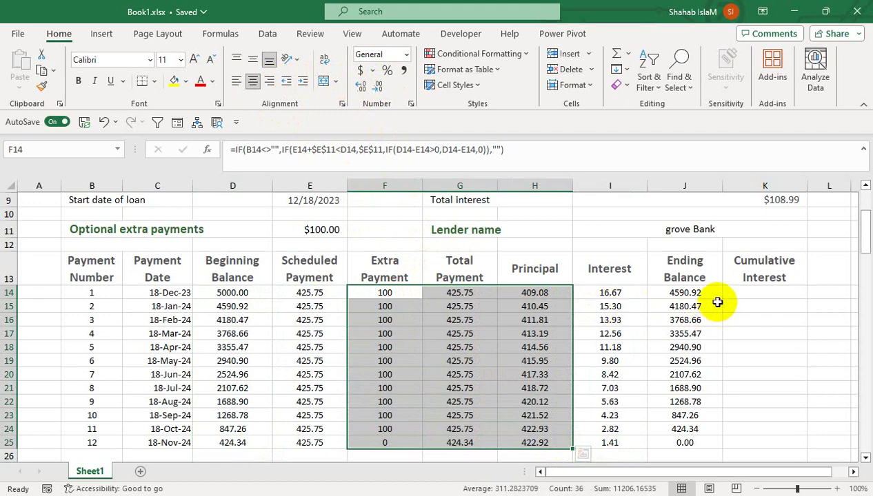
pyautogui.click(532, 319)
# Set the loan period in E7 to 2 years.
pyautogui.moveTo(863, 230); pyautogui.dragTo(863, 219)
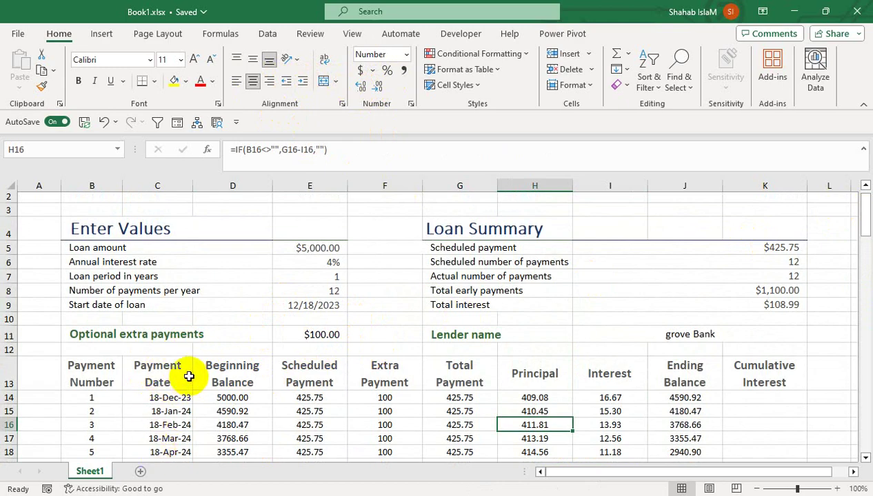
pyautogui.click(330, 275)
pyautogui.write('2')
pyautogui.press('Return')
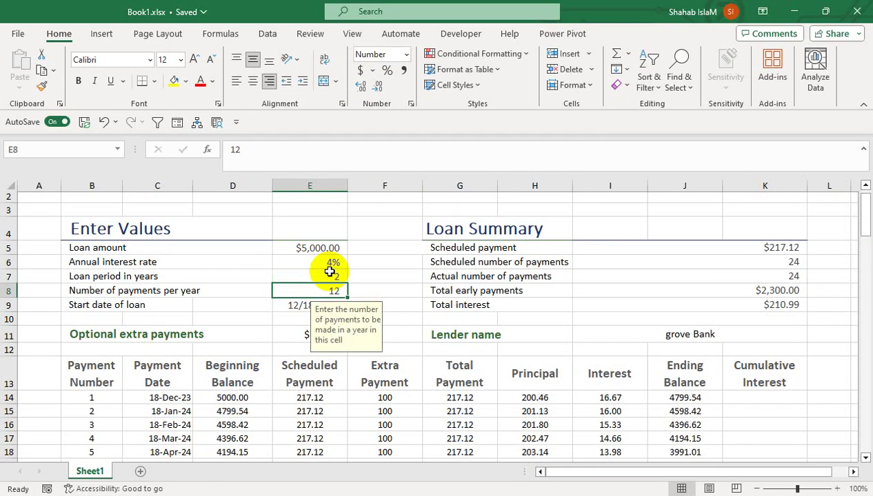
# Copy the cell formatting of D25 onto the added schedule rows in D26:J37 with Format Painter.
pyautogui.moveTo(863, 208); pyautogui.dragTo(869, 263)
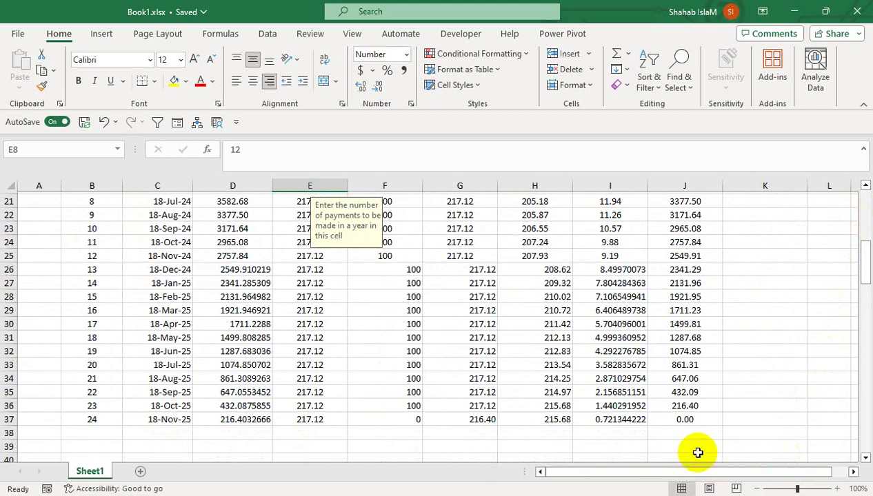
pyautogui.moveTo(689, 447); pyautogui.dragTo(138, 301)
pyautogui.click(254, 256)
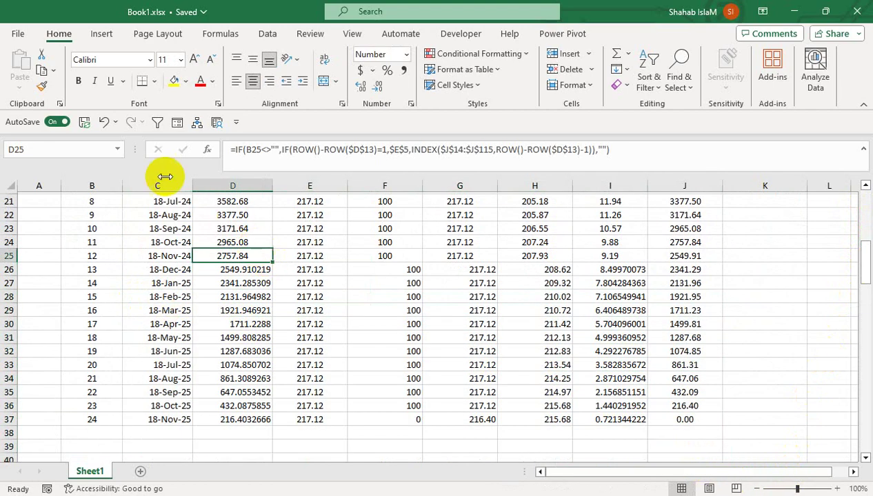
pyautogui.click(41, 86)
pyautogui.moveTo(233, 268)
pyautogui.mouseDown()
pyautogui.moveTo(366, 352)
pyautogui.moveTo(623, 419)
pyautogui.moveTo(663, 418)
pyautogui.mouseUp()
pyautogui.click(590, 378)
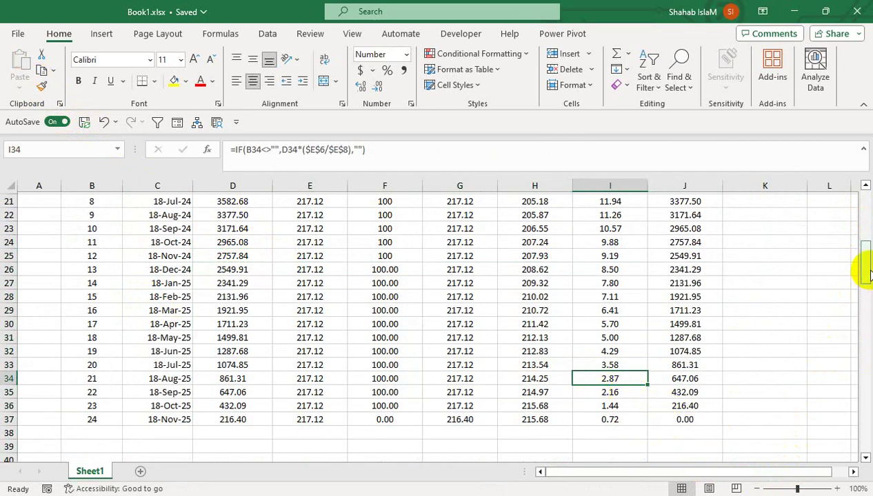
# Set the loan amount in E5 to 10,000.
pyautogui.moveTo(865, 274); pyautogui.dragTo(861, 207)
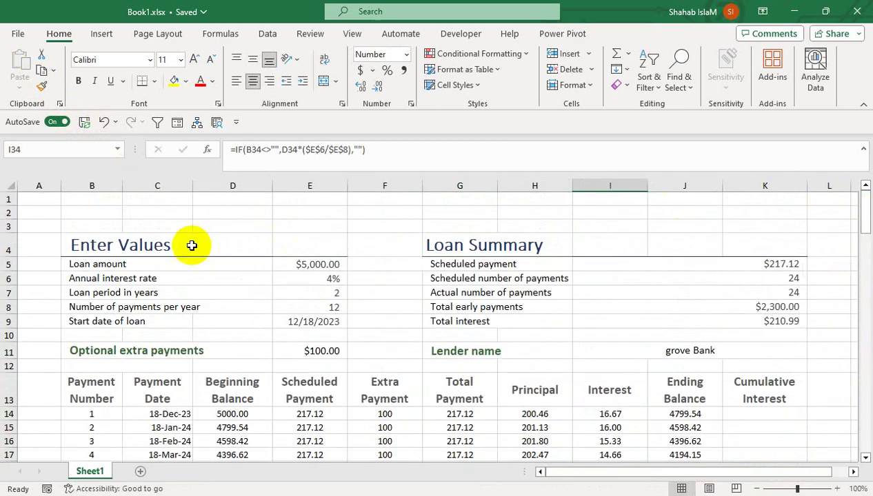
pyautogui.click(325, 265)
pyautogui.write('10,')
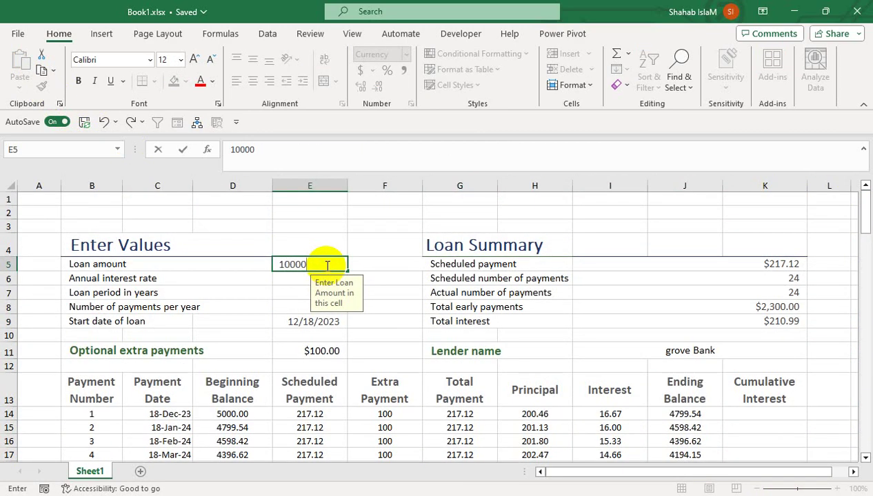
pyautogui.write('000')
pyautogui.press('Return')
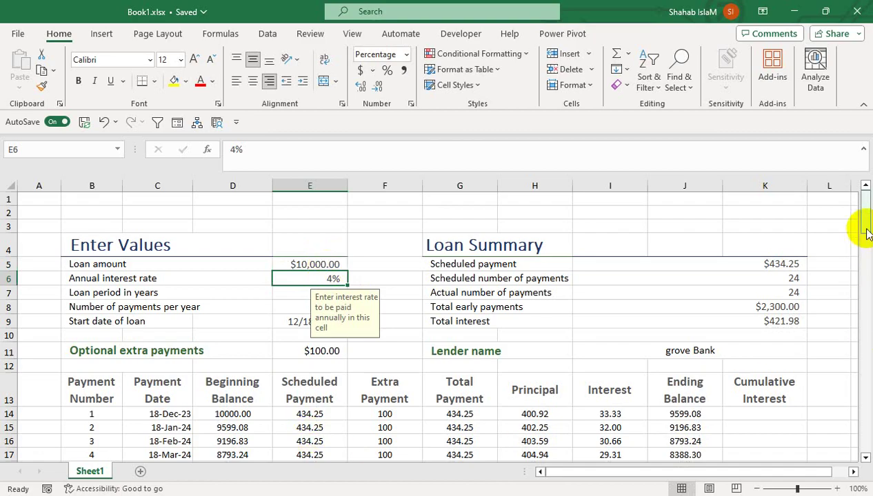
# Copy the formatting of Extra Payment cell F14 onto the cells from F26 down with Format Painter.
pyautogui.moveTo(864, 227)
pyautogui.mouseDown()
pyautogui.moveTo(868, 272)
pyautogui.moveTo(868, 241)
pyautogui.mouseUp()
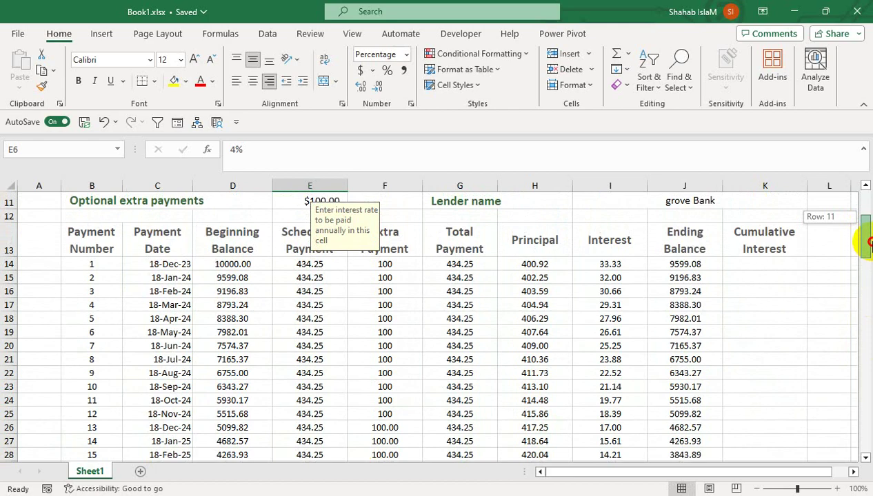
pyautogui.click(361, 267)
pyautogui.click(41, 88)
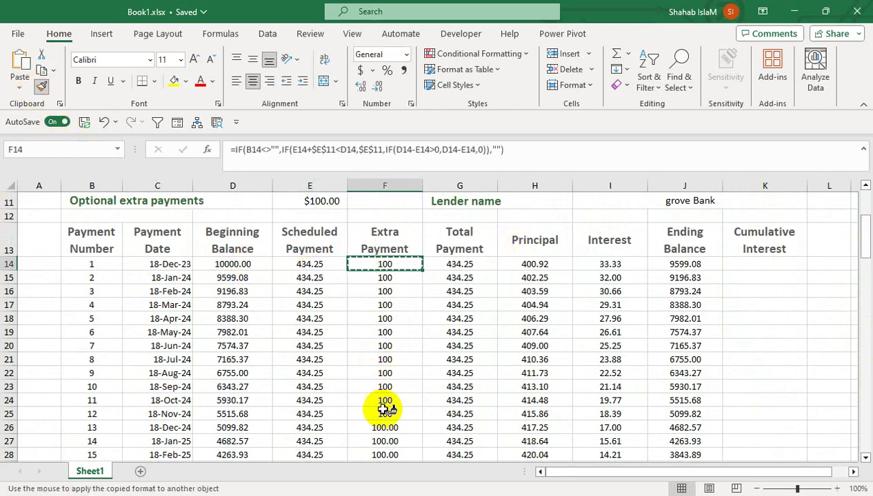
pyautogui.moveTo(383, 427)
pyautogui.mouseDown()
pyautogui.moveTo(386, 461)
pyautogui.moveTo(390, 393)
pyautogui.mouseUp()
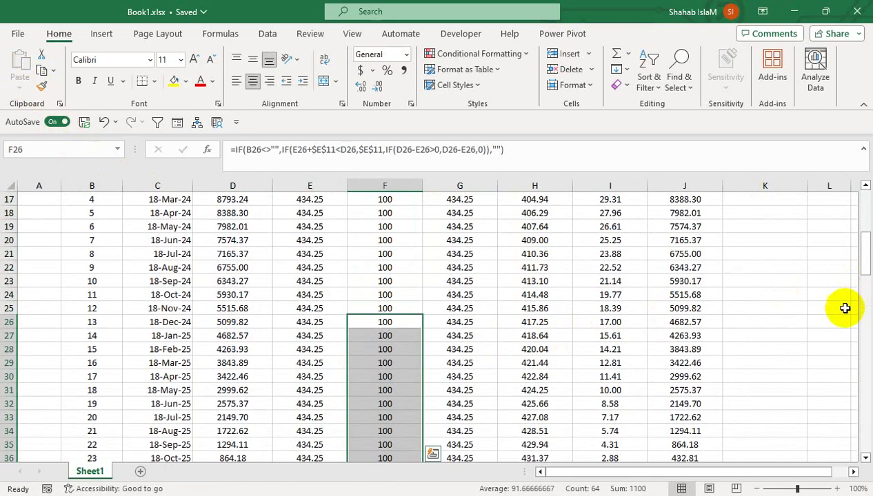
# Clear the start date of loan in E9 and undo the deletion.
pyautogui.moveTo(864, 267); pyautogui.dragTo(859, 205)
pyautogui.click(328, 322)
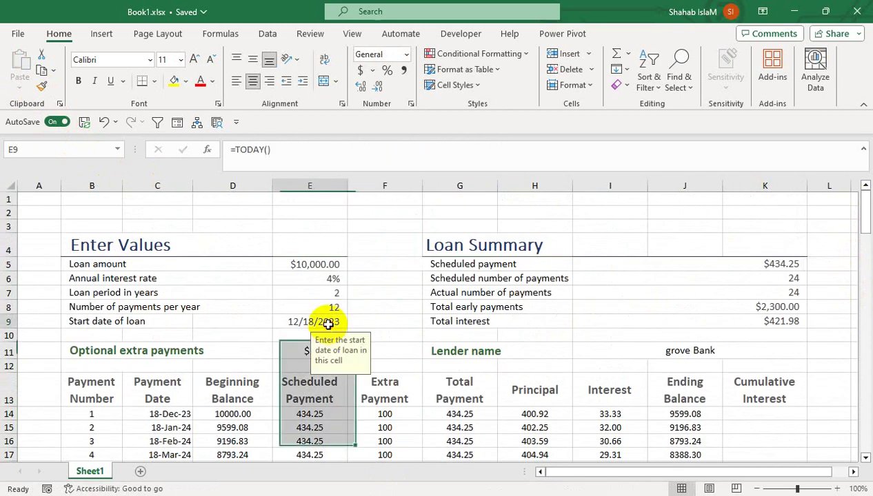
pyautogui.press('Delete')
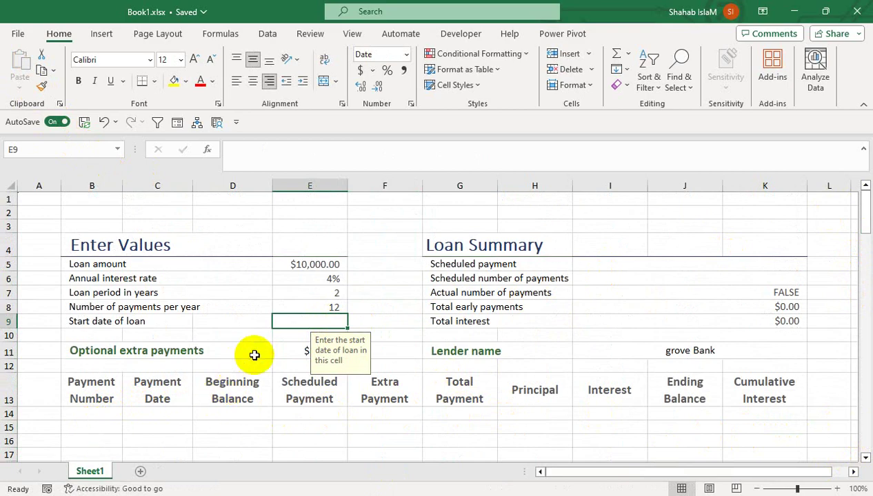
pyautogui.hotkey('ctrl', 'z')
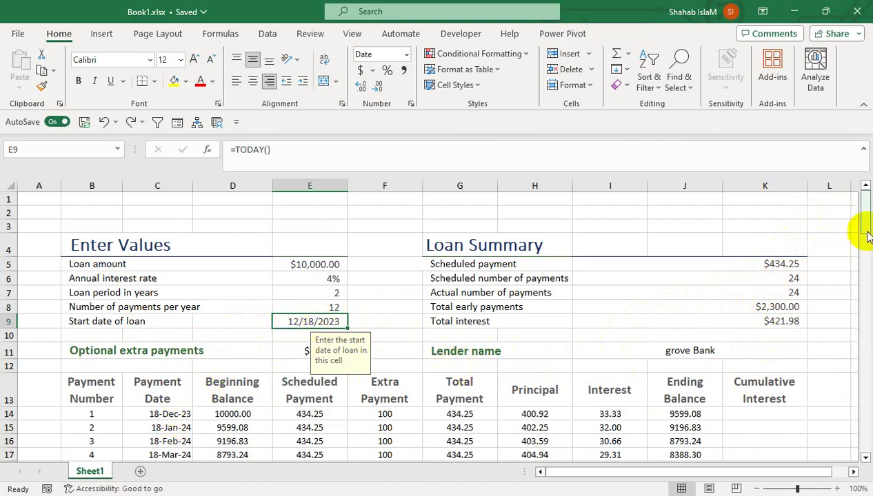
# Set the loan period in E7 to 4 years.
pyautogui.moveTo(866, 210); pyautogui.dragTo(852, 282)
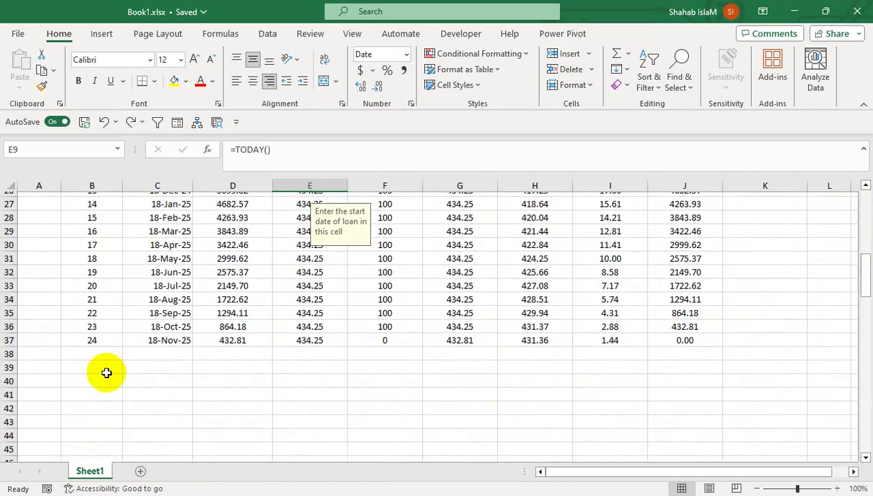
pyautogui.moveTo(863, 285); pyautogui.dragTo(861, 212)
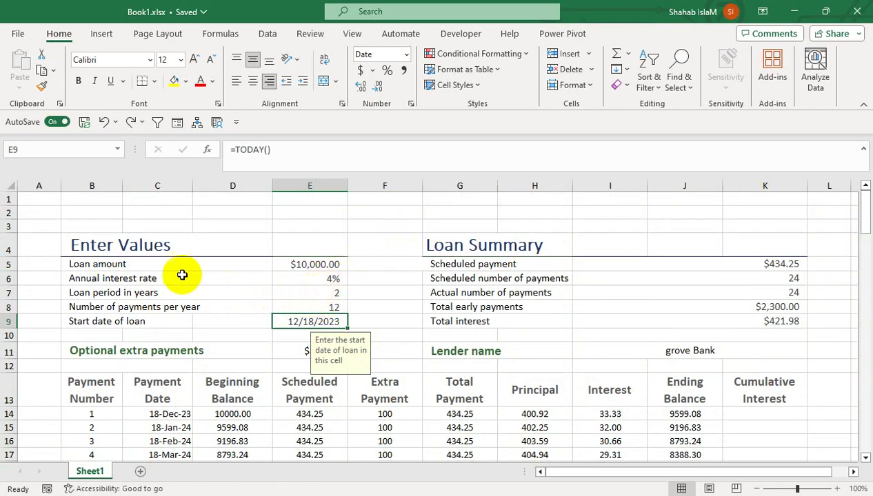
pyautogui.click(324, 295)
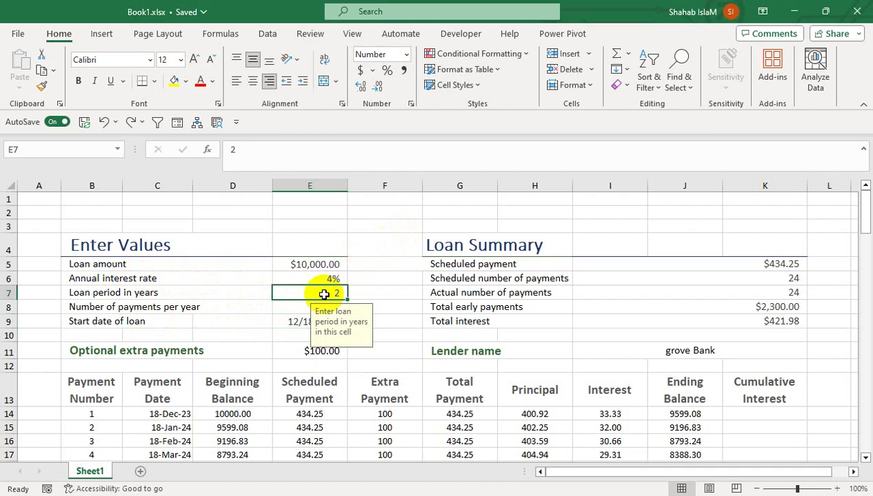
pyautogui.write('4')
pyautogui.press('Return')
pyautogui.moveTo(863, 222)
pyautogui.mouseDown()
pyautogui.moveTo(856, 338)
pyautogui.moveTo(863, 250)
pyautogui.moveTo(852, 217)
pyautogui.mouseUp()
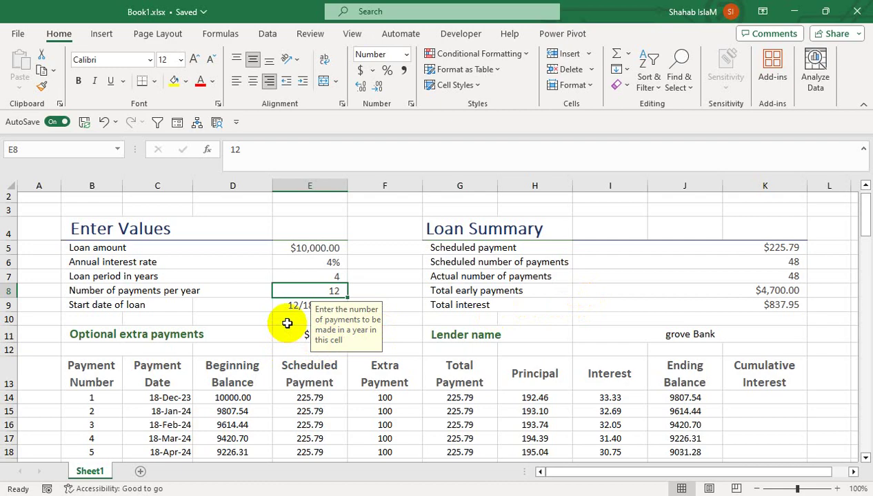
# Set the loan period in E7 to 1 year and the loan amount in E5 to 5,000.
pyautogui.click(331, 275)
pyautogui.write('1')
pyautogui.press('Return')
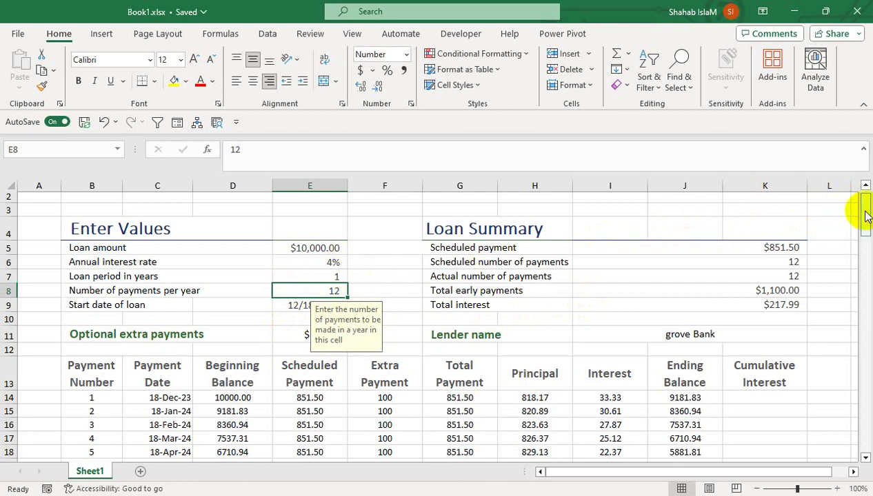
pyautogui.moveTo(865, 216)
pyautogui.mouseDown()
pyautogui.moveTo(865, 246)
pyautogui.moveTo(865, 209)
pyautogui.mouseUp()
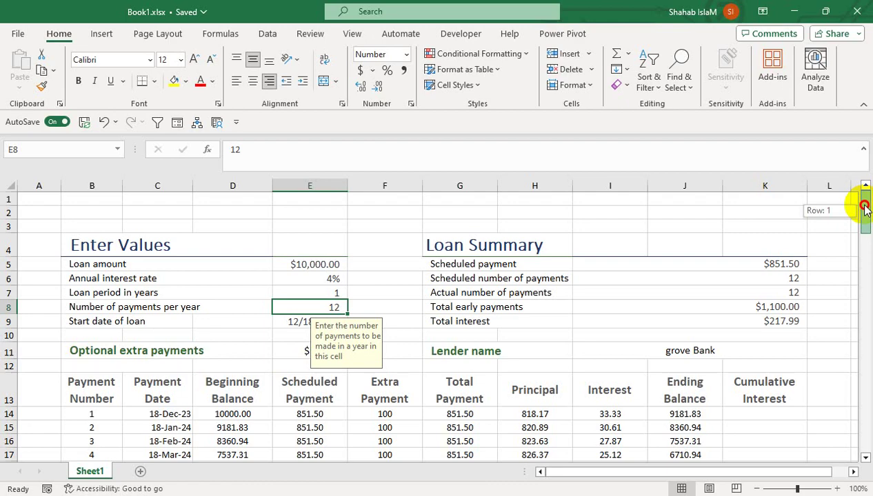
pyautogui.click(318, 265)
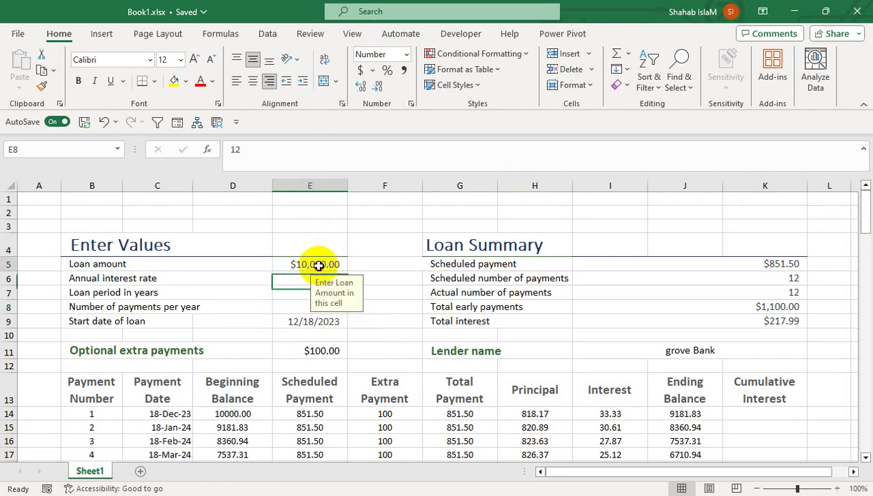
pyautogui.write('5,000')
pyautogui.press('Return')
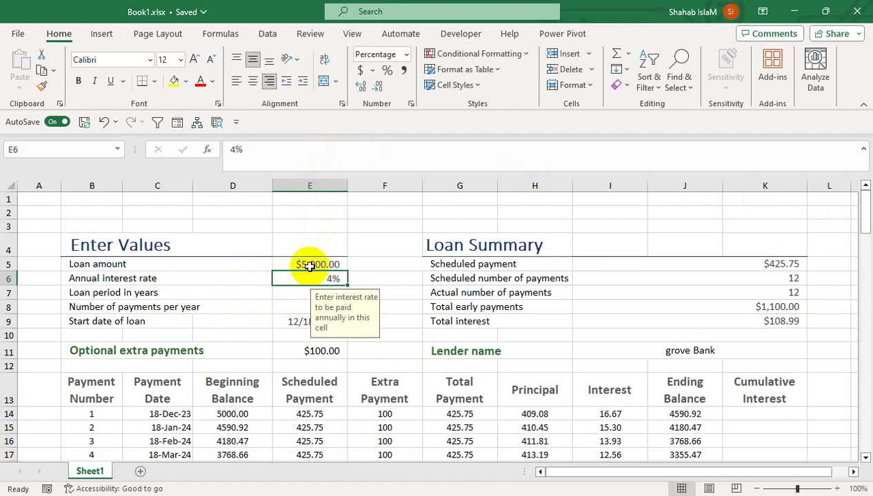
pyautogui.click(280, 304)
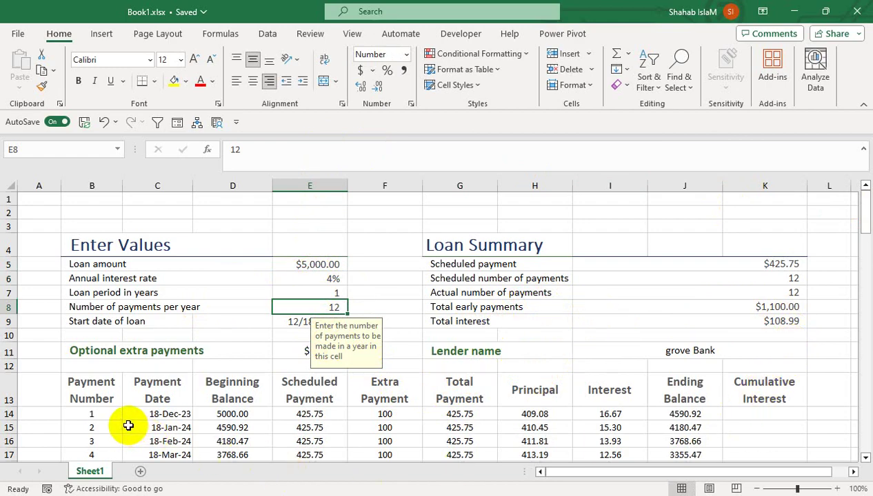
# Start an IF formula in Cumulative Interest cell K14 with the test B14<>"".
pyautogui.click(741, 414)
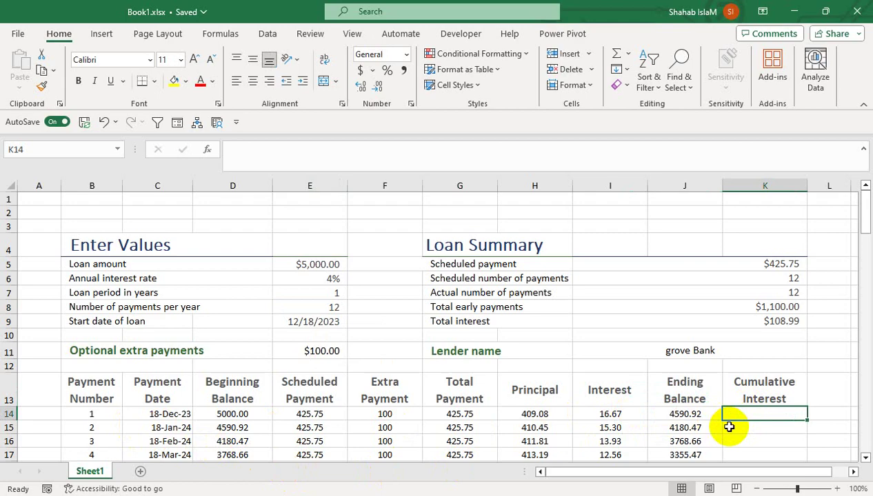
pyautogui.click(736, 397)
pyautogui.click(741, 413)
pyautogui.write('=')
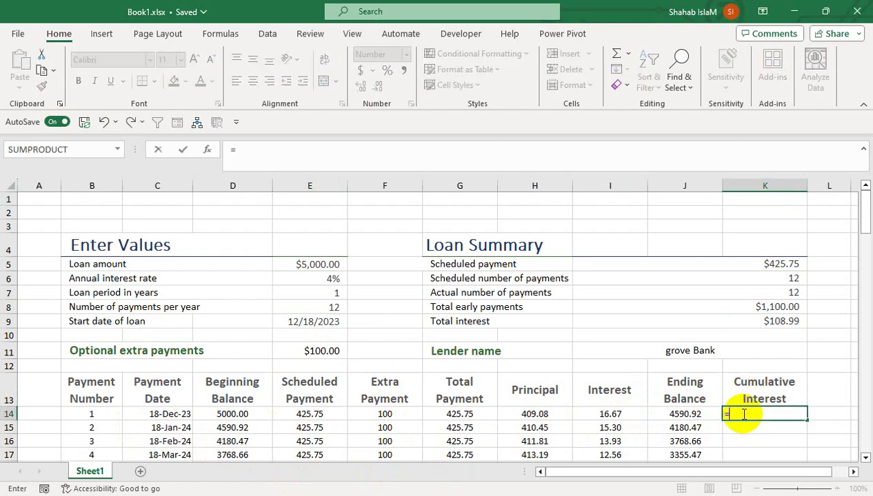
pyautogui.write('if')
pyautogui.press('Tab')
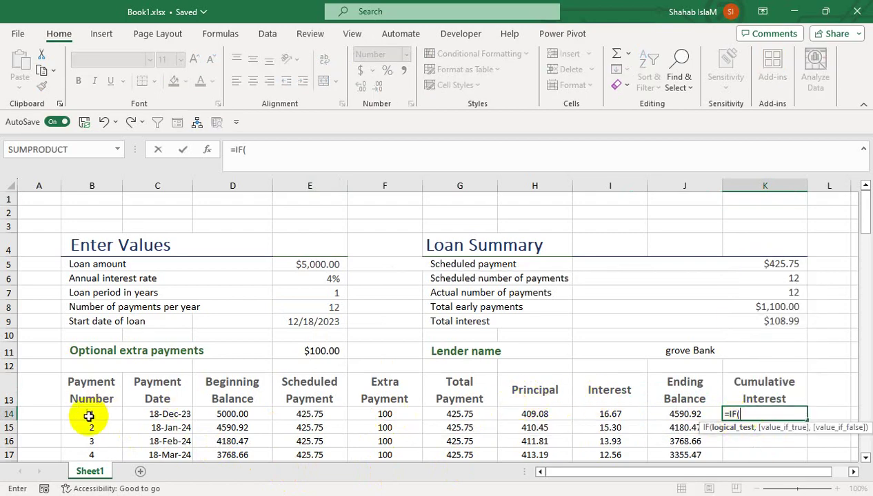
pyautogui.click(89, 416)
pyautogui.write('<>""')
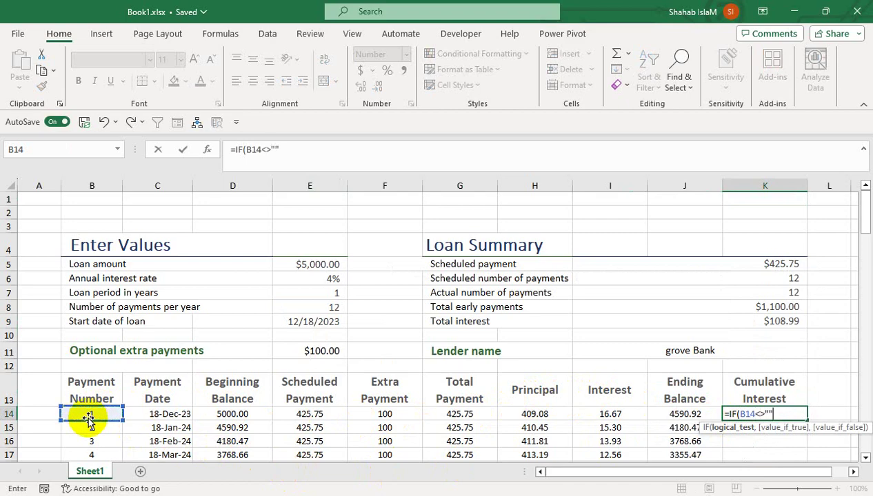
# Complete the K14 formula with SUM($I$14:I14) as the true value and "" as the false value.
pyautogui.write(',sum')
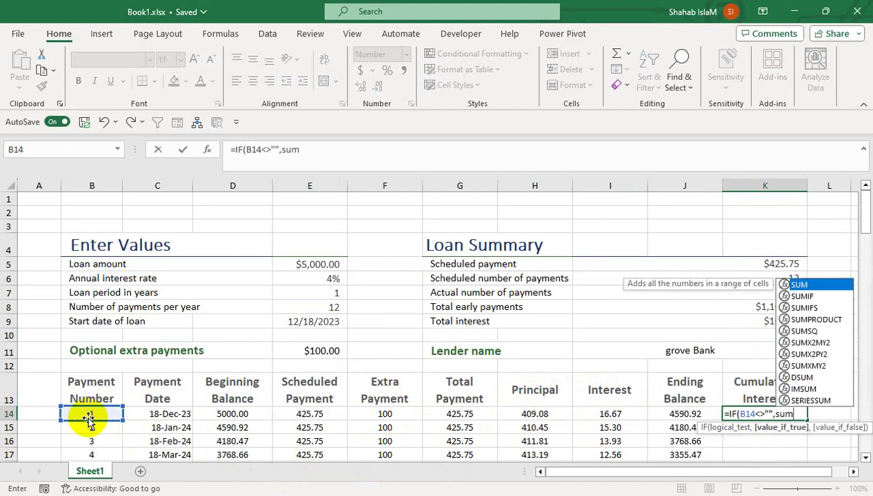
pyautogui.press('Tab')
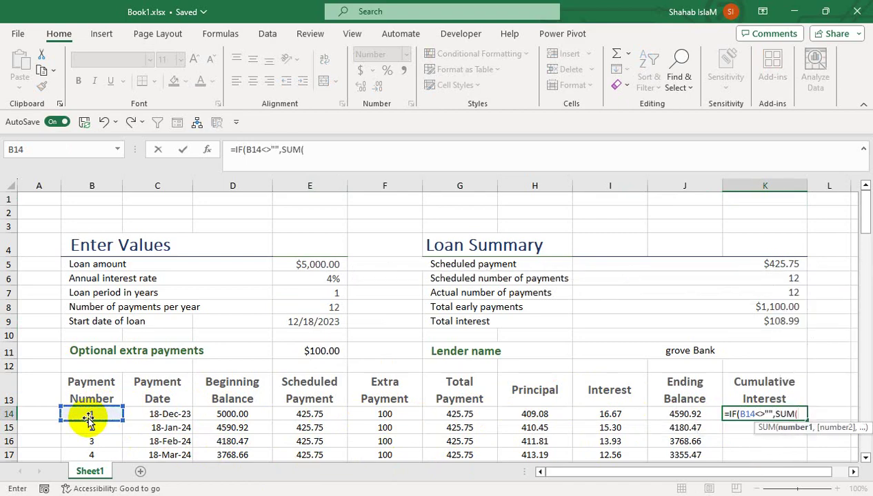
pyautogui.click(581, 418)
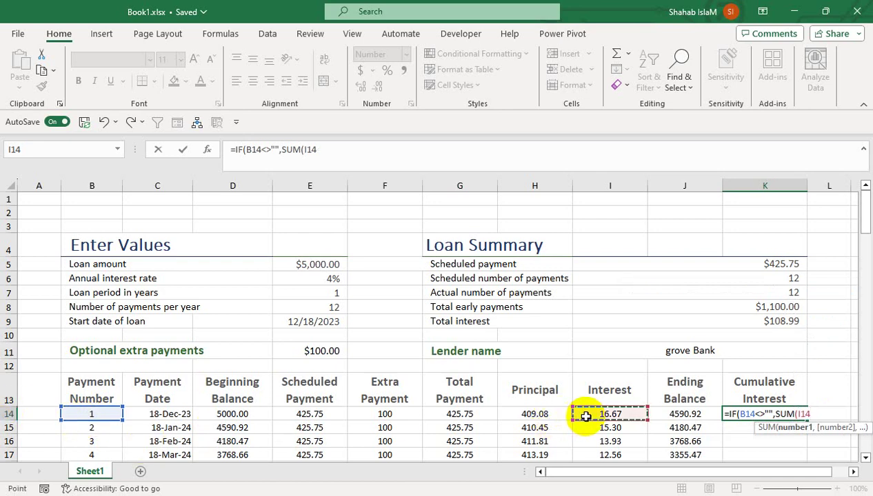
pyautogui.press('F8')
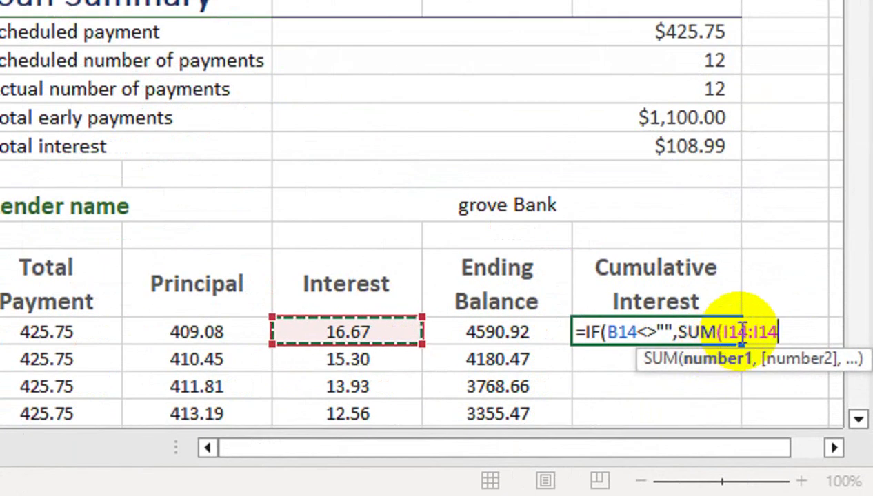
pyautogui.click(806, 413)
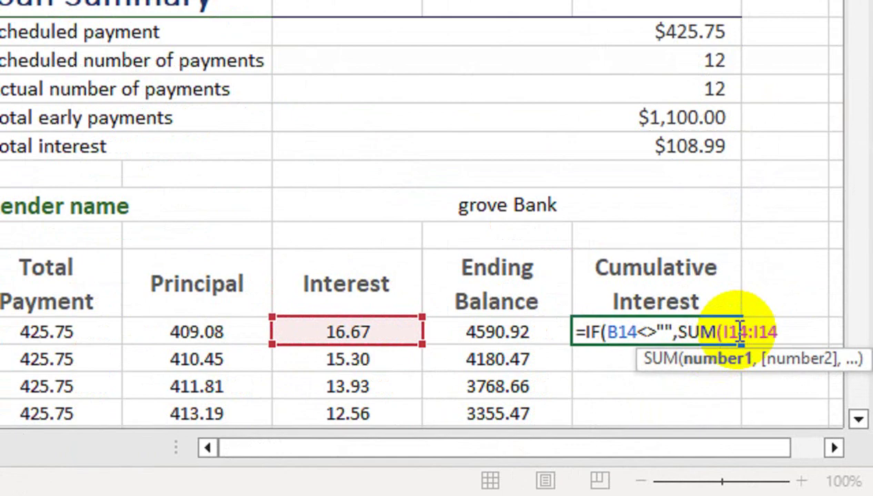
pyautogui.press('F4')
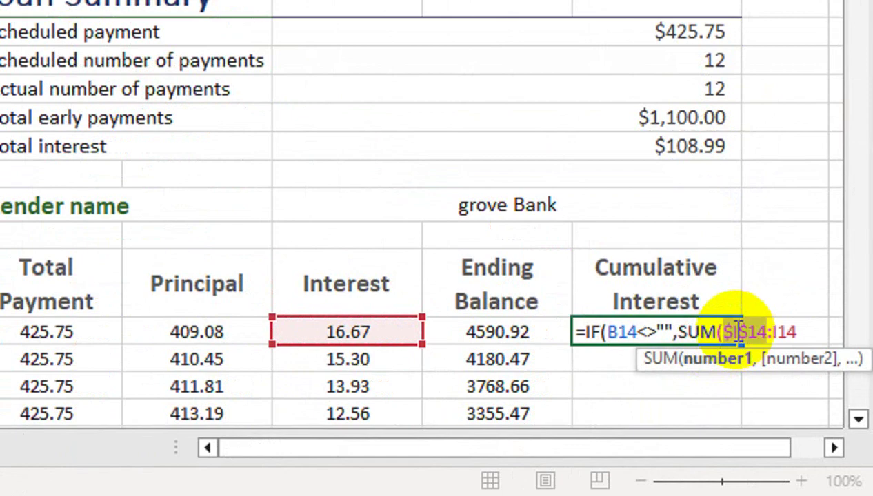
pyautogui.click(799, 332)
pyautogui.write(')')
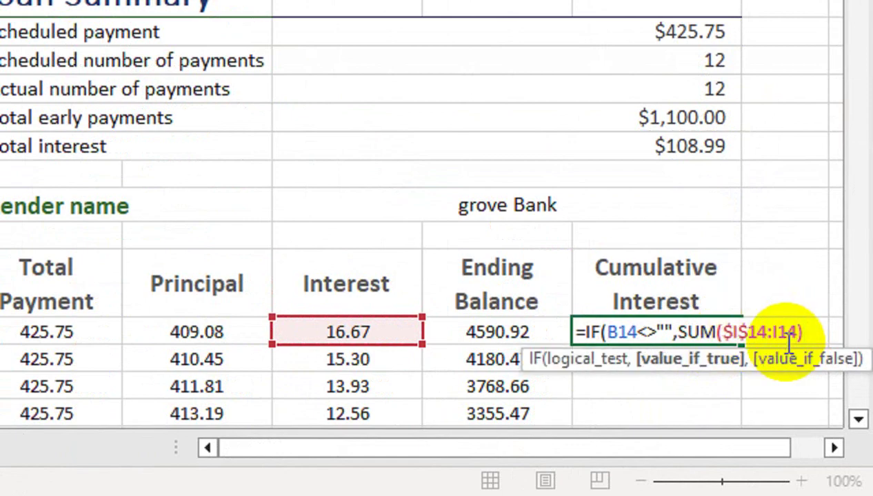
pyautogui.write(',')
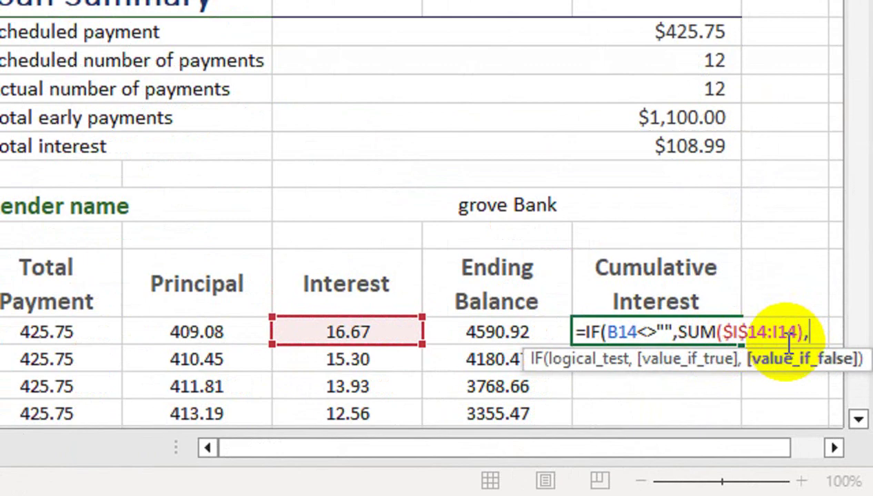
pyautogui.write('"")')
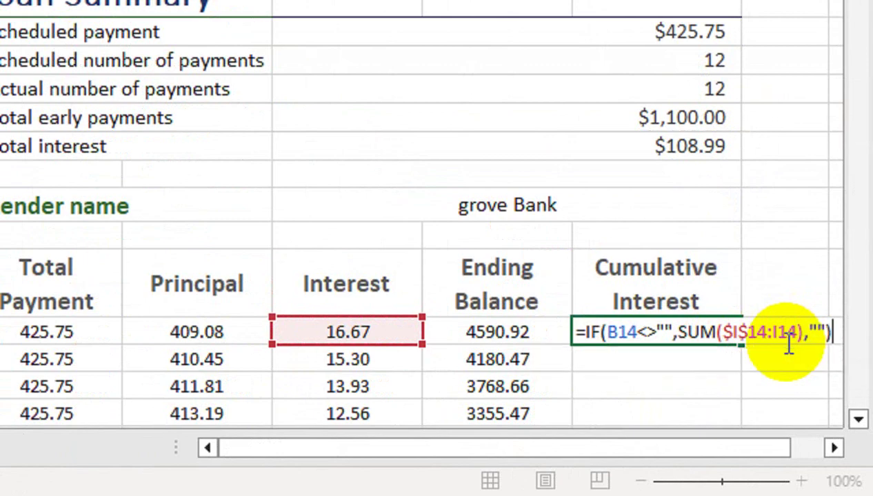
pyautogui.press('Return')
# Fill the Cumulative Interest formula from K14 down to K115.
pyautogui.click(721, 332)
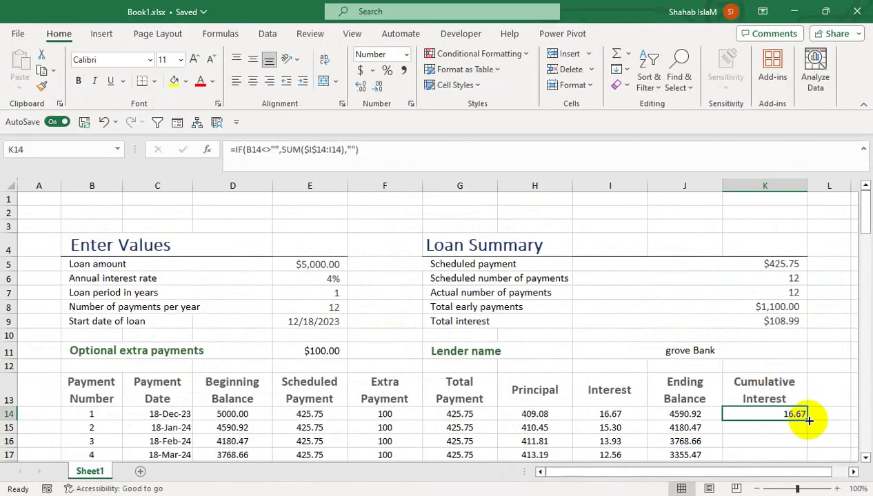
pyautogui.moveTo(743, 344); pyautogui.dragTo(728, 405)
pyautogui.moveTo(800, 455)
pyautogui.mouseDown()
pyautogui.moveTo(808, 487)
pyautogui.moveTo(799, 460)
pyautogui.moveTo(800, 381)
pyautogui.moveTo(792, 483)
pyautogui.moveTo(789, 471)
pyautogui.moveTo(775, 315)
pyautogui.moveTo(757, 407)
pyautogui.moveTo(762, 460)
pyautogui.mouseUp()
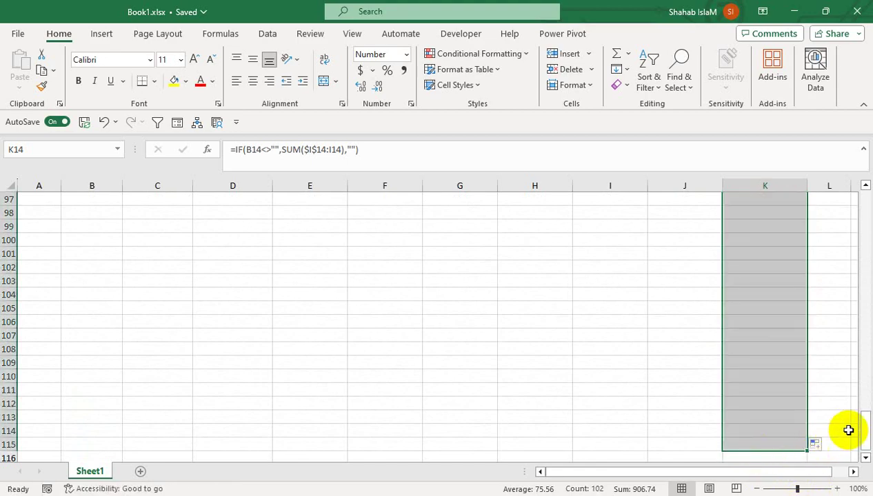
pyautogui.moveTo(864, 429); pyautogui.dragTo(863, 218)
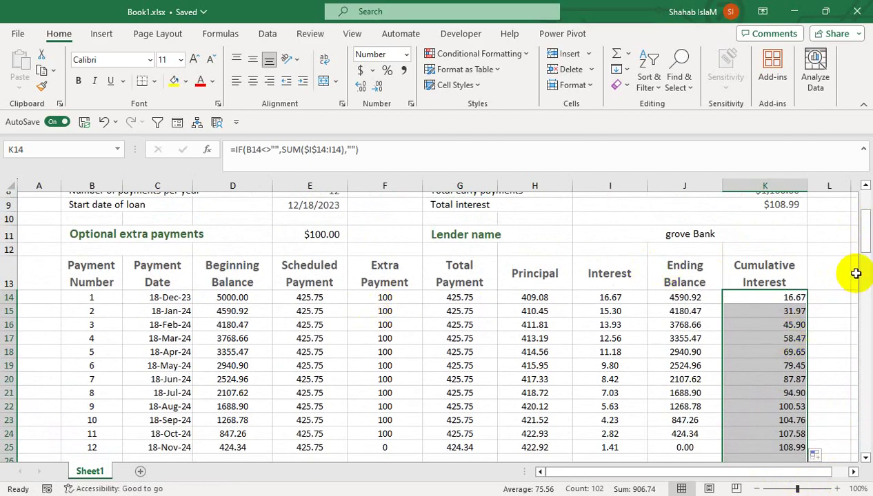
# Try a loan period of 2 years in E7 and set it back to 1 year.
pyautogui.moveTo(865, 251); pyautogui.dragTo(865, 241)
pyautogui.click(335, 231)
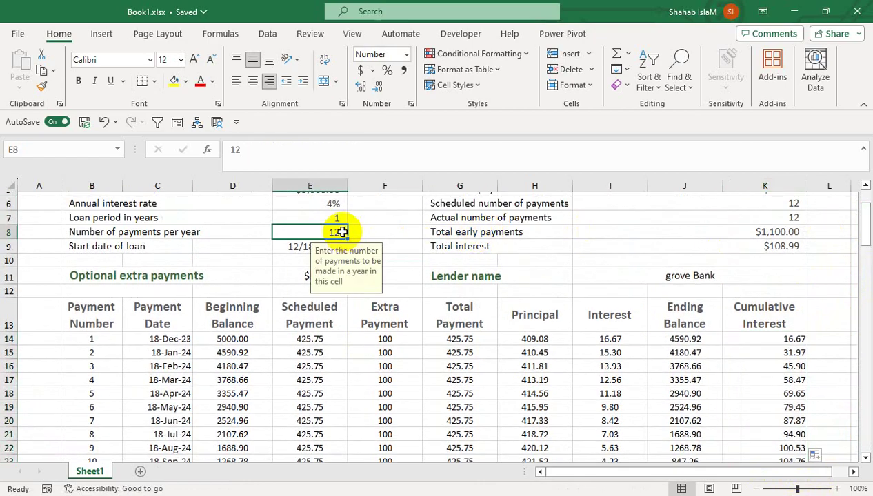
pyautogui.click(342, 218)
pyautogui.write('2')
pyautogui.press('Return')
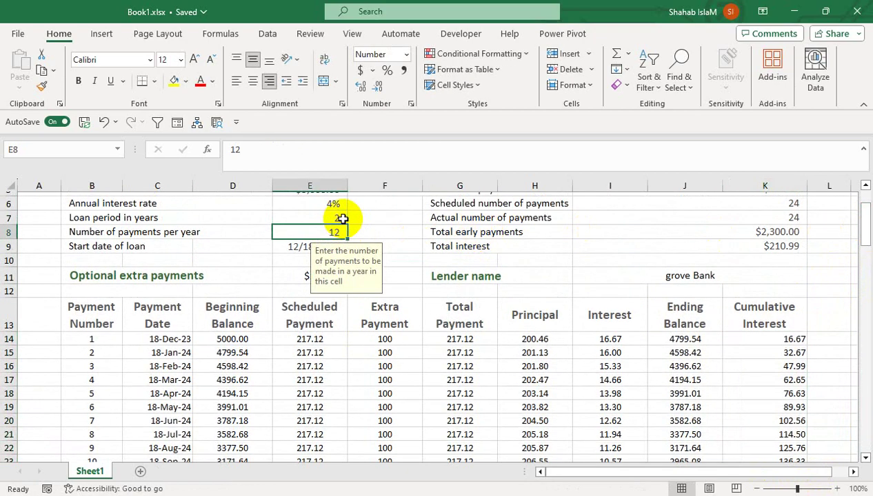
pyautogui.moveTo(863, 214); pyautogui.dragTo(864, 185)
pyautogui.click(331, 291)
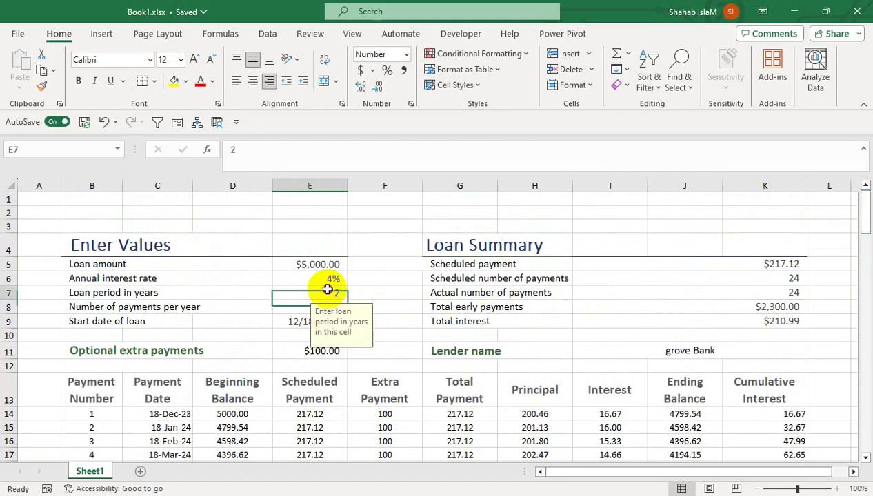
pyautogui.write('1')
pyautogui.press('Return')
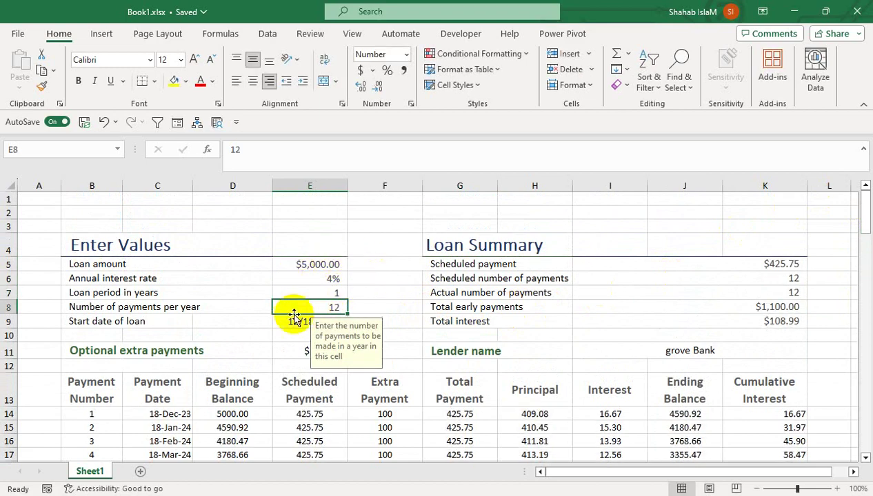
# Clear the start date of loan in E9 and set the optional extra payment in E11 to 200.
pyautogui.click(285, 323)
pyautogui.press('Delete')
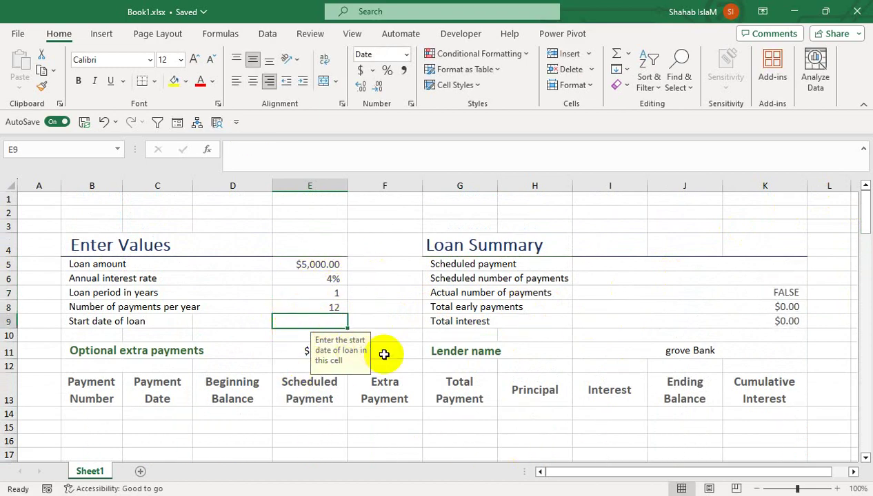
pyautogui.click(296, 347)
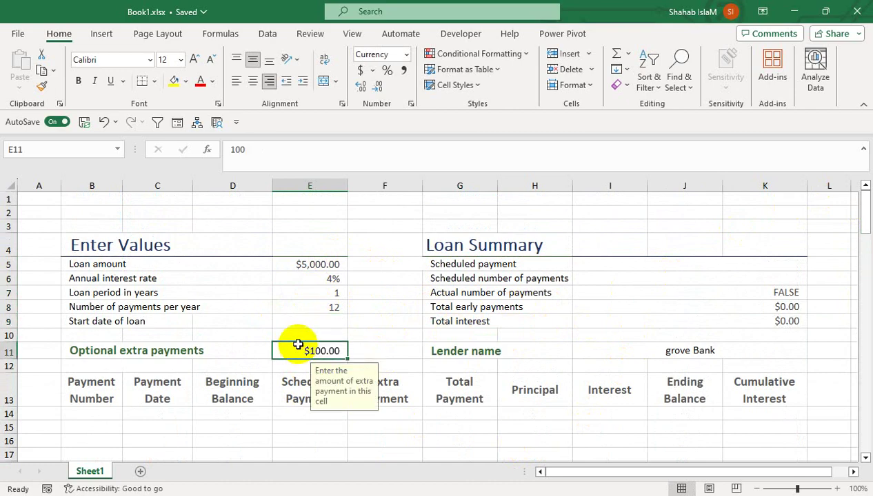
pyautogui.write('200')
pyautogui.press('Return')
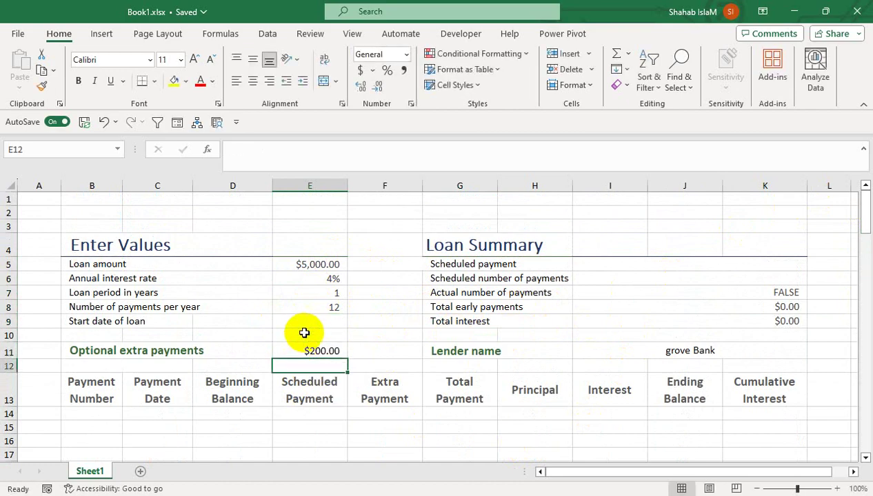
# Enter the formula =TODAY() as the start date of loan in E9.
pyautogui.click(312, 324)
pyautogui.write('=')
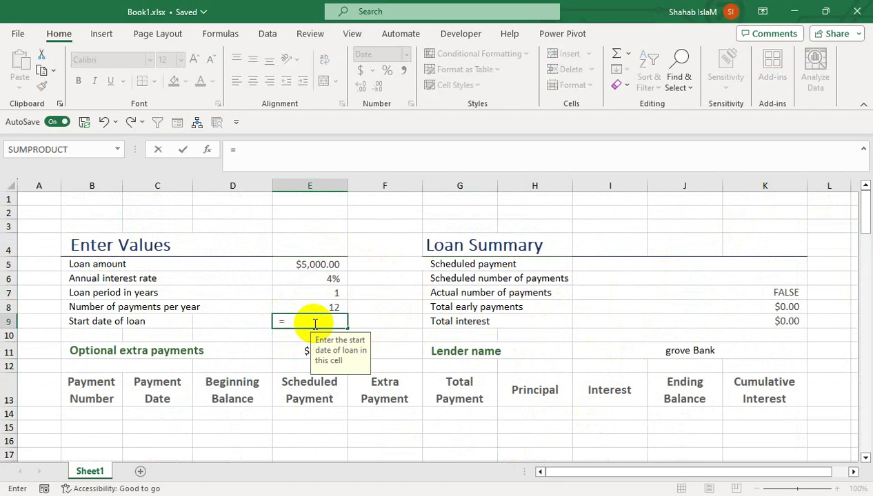
pyautogui.write('today')
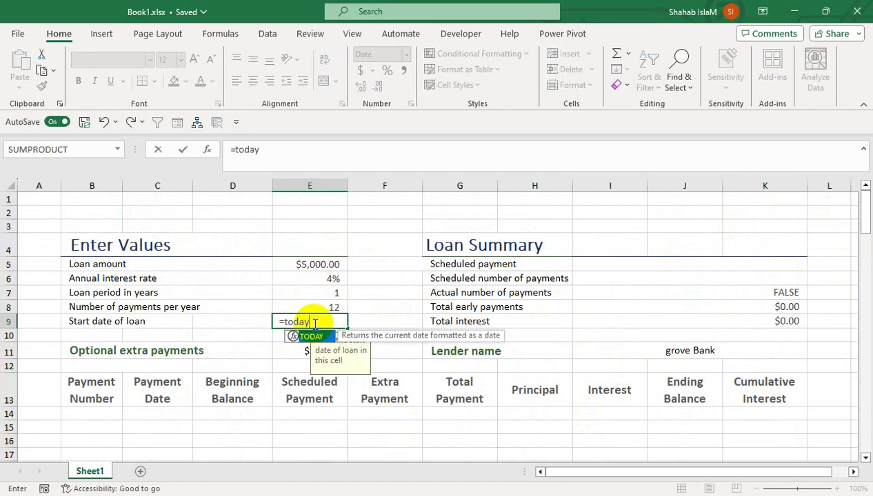
pyautogui.write('()')
pyautogui.press('Return')
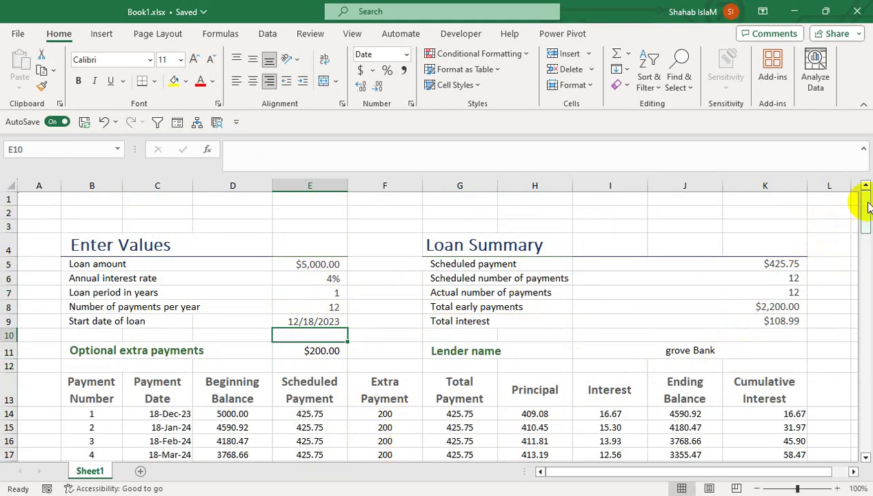
pyautogui.moveTo(868, 207)
pyautogui.mouseDown()
pyautogui.moveTo(870, 240)
pyautogui.moveTo(867, 219)
pyautogui.moveTo(860, 221)
pyautogui.mouseUp()
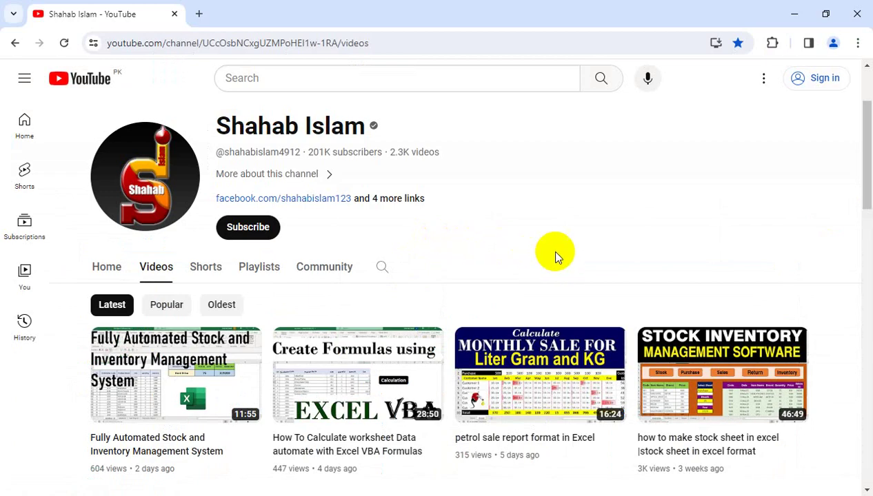
pyautogui.scroll(2, 863, 162)
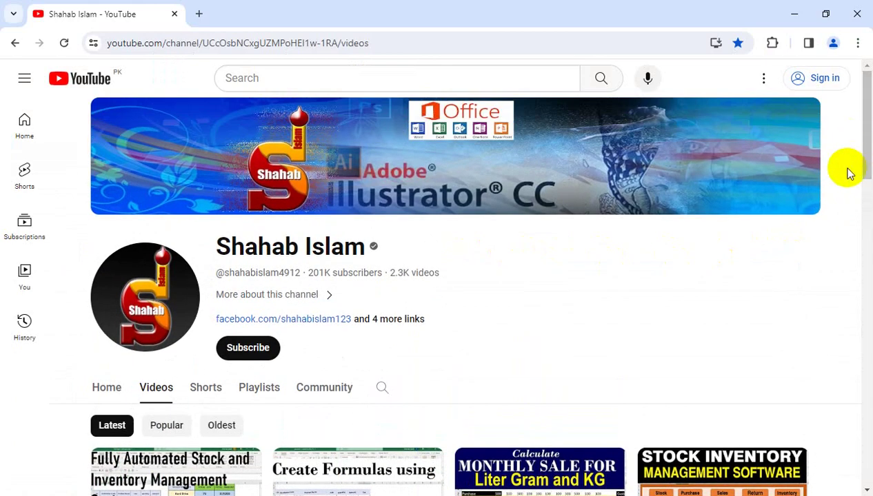